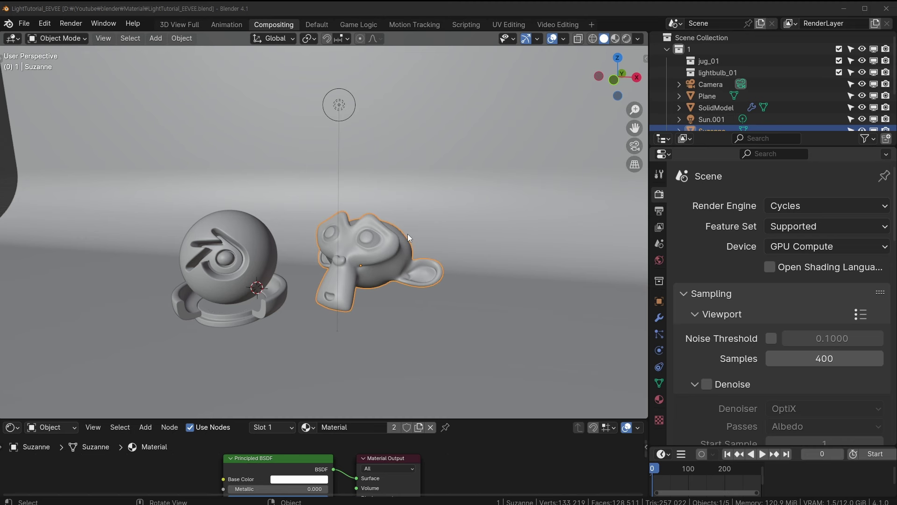
- Check the render engines, then preview the sphere and Suzanne in Rendered shading, framed closely
{"action": "scroll", "coordinate": [378, 256], "scroll_direction": "up", "scroll_amount": 2}
{"action": "scroll", "coordinate": [377, 256], "scroll_direction": "up", "scroll_amount": 1}
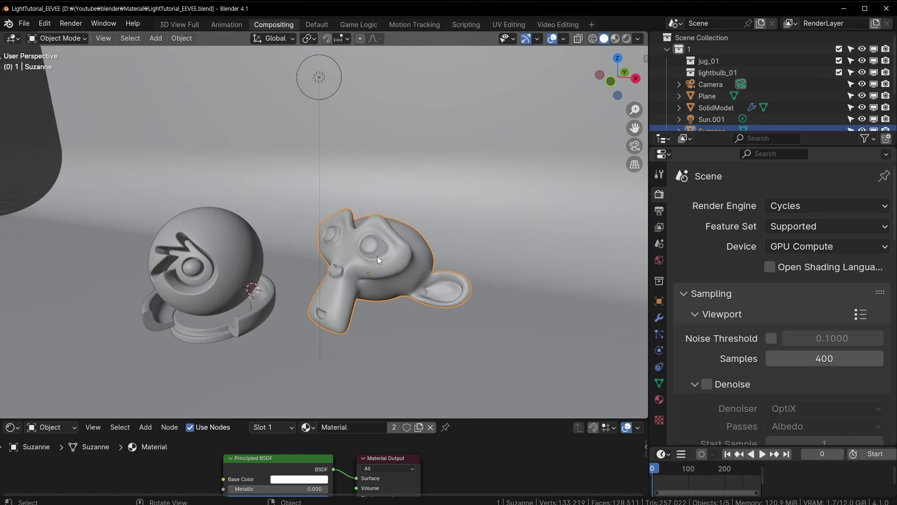
{"action": "left_click", "coordinate": [809, 204]}
{"action": "left_click", "coordinate": [627, 38]}
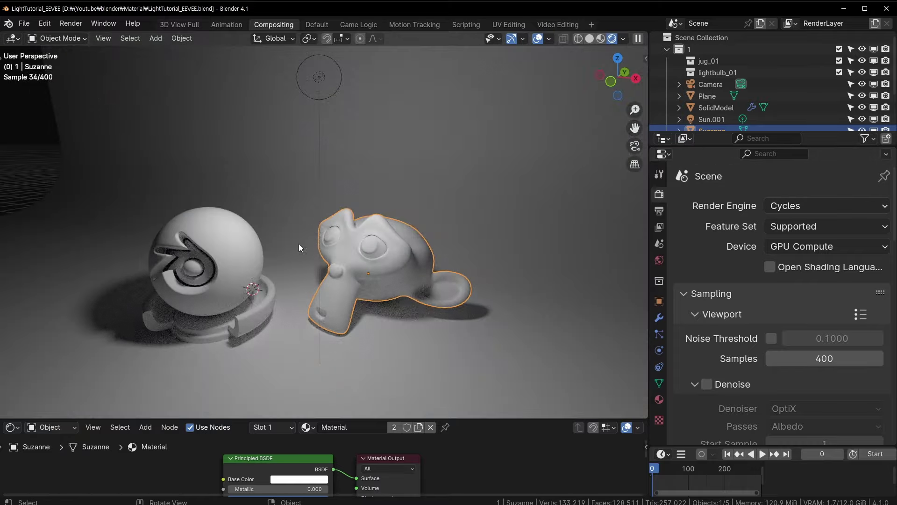
{"action": "mouse_move", "coordinate": [304, 242]}
{"action": "middle_mouse_down"}
{"action": "mouse_move", "coordinate": [286, 267]}
{"action": "mouse_move", "coordinate": [400, 203]}
{"action": "middle_mouse_up"}
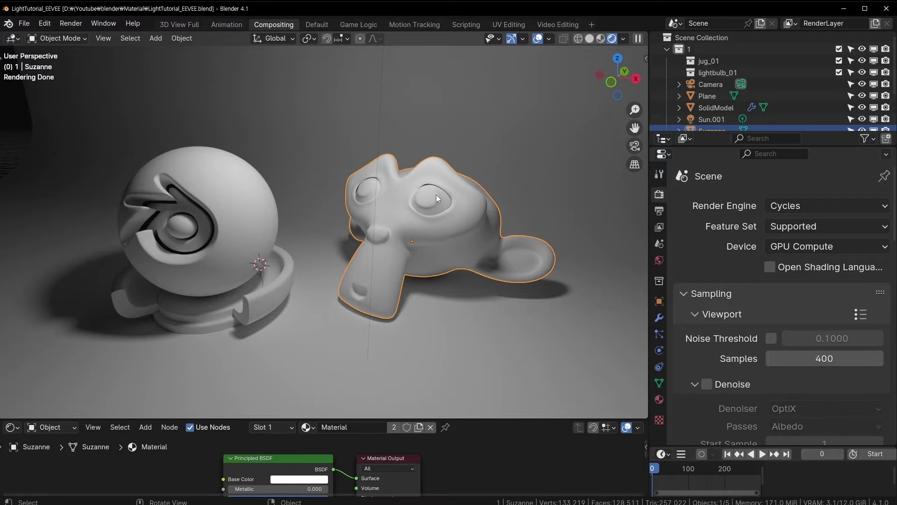
{"action": "mouse_move", "coordinate": [459, 159]}
{"action": "middle_mouse_down", "text": "ctrl"}
{"action": "mouse_move", "coordinate": [439, 161]}
{"action": "mouse_move", "coordinate": [459, 159]}
{"action": "middle_mouse_up", "text": "ctrl"}
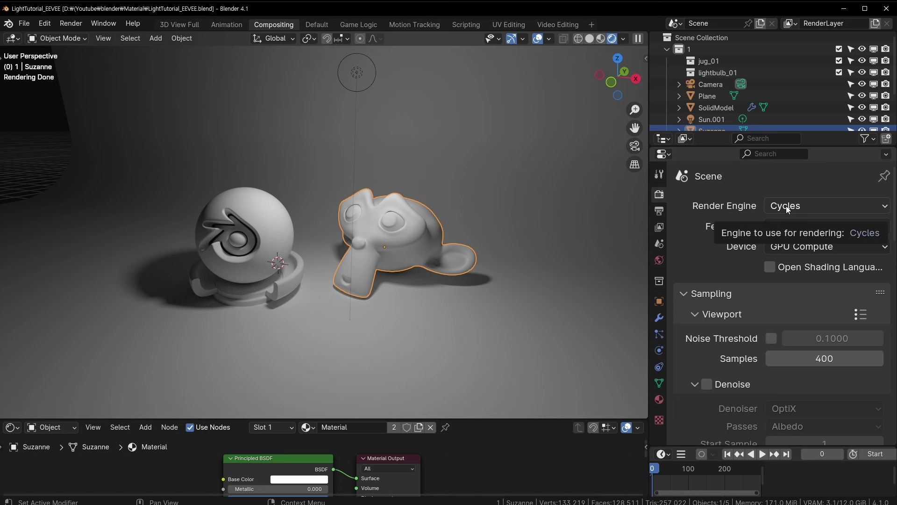
{"action": "left_click", "coordinate": [786, 206]}
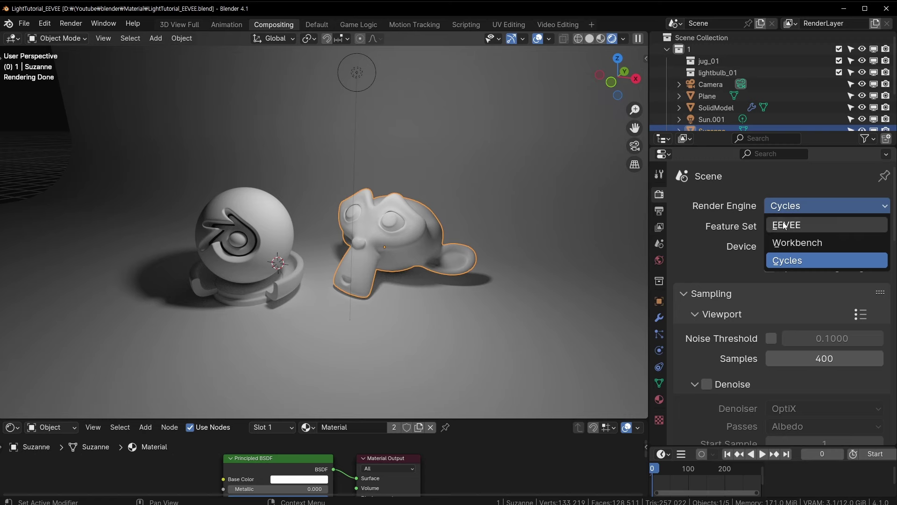
{"action": "left_click", "coordinate": [784, 226]}
{"action": "scroll", "coordinate": [390, 275], "scroll_direction": "up", "scroll_amount": 2}
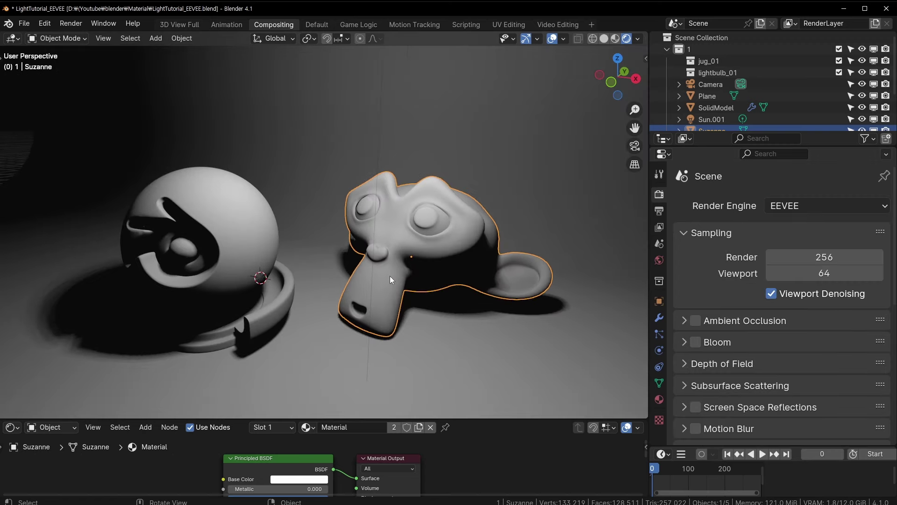
{"action": "mouse_move", "coordinate": [332, 235]}
{"action": "middle_mouse_down"}
{"action": "mouse_move", "coordinate": [238, 260]}
{"action": "mouse_move", "coordinate": [319, 251]}
{"action": "middle_mouse_up"}
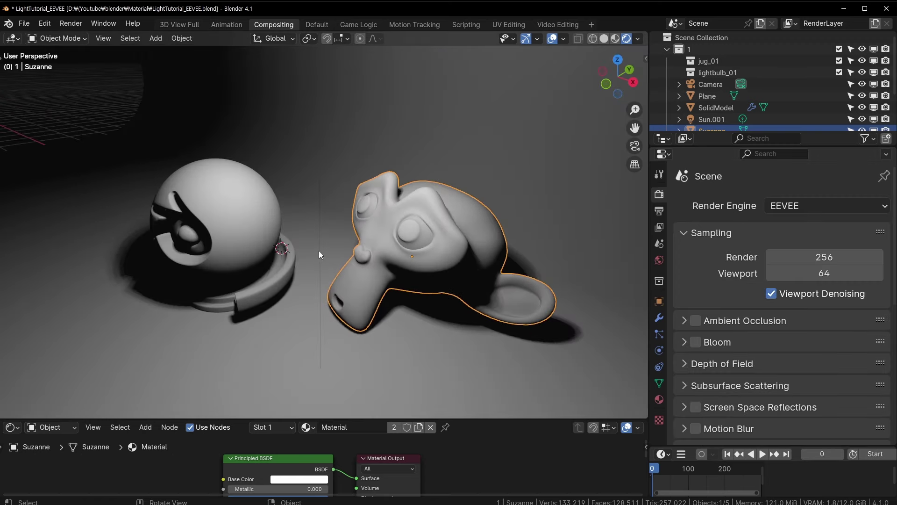
{"action": "middle_click_drag", "start_coordinate": [402, 245], "coordinate": [427, 211]}
{"action": "left_click", "coordinate": [789, 205]}
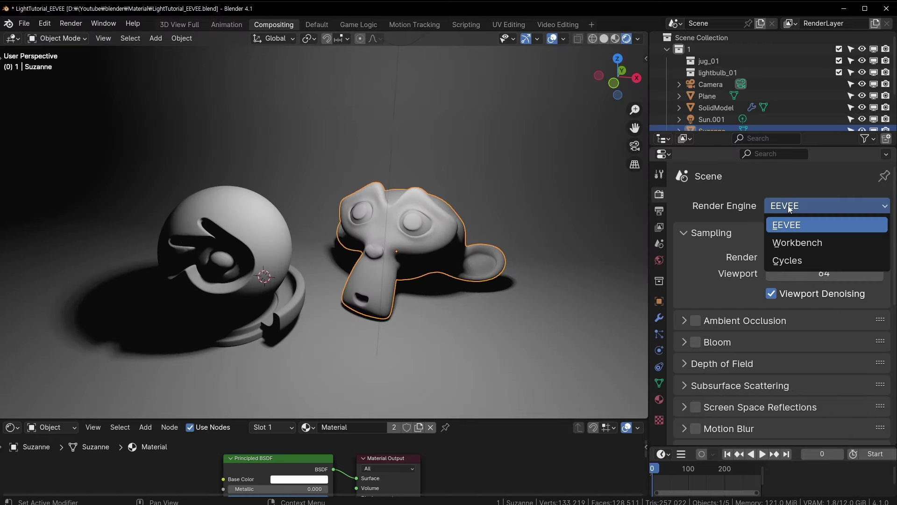
{"action": "left_click", "coordinate": [785, 257]}
{"action": "middle_click_drag", "start_coordinate": [440, 224], "coordinate": [422, 223]}
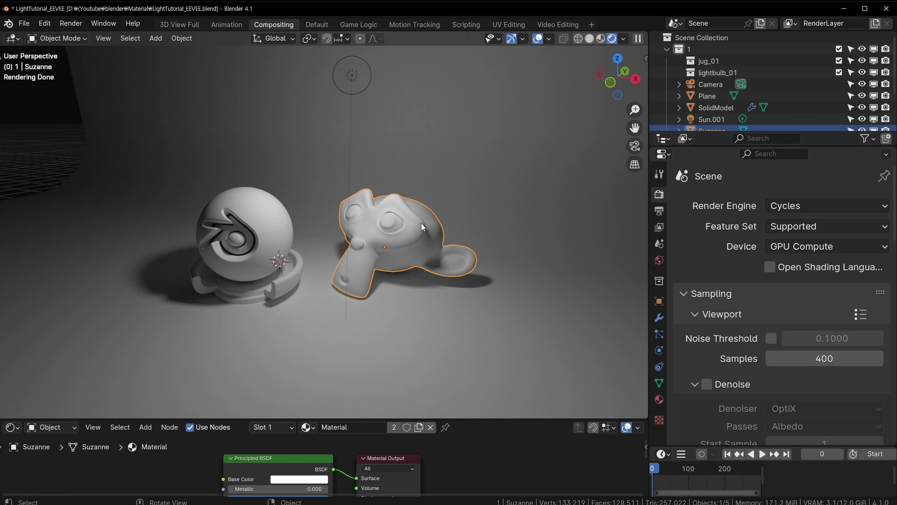
{"action": "left_click", "coordinate": [795, 207]}
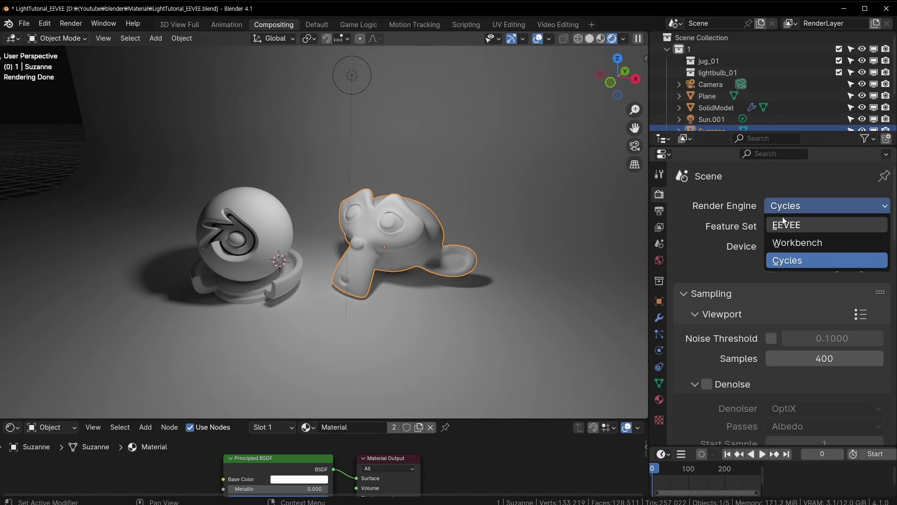
{"action": "left_click", "coordinate": [786, 224]}
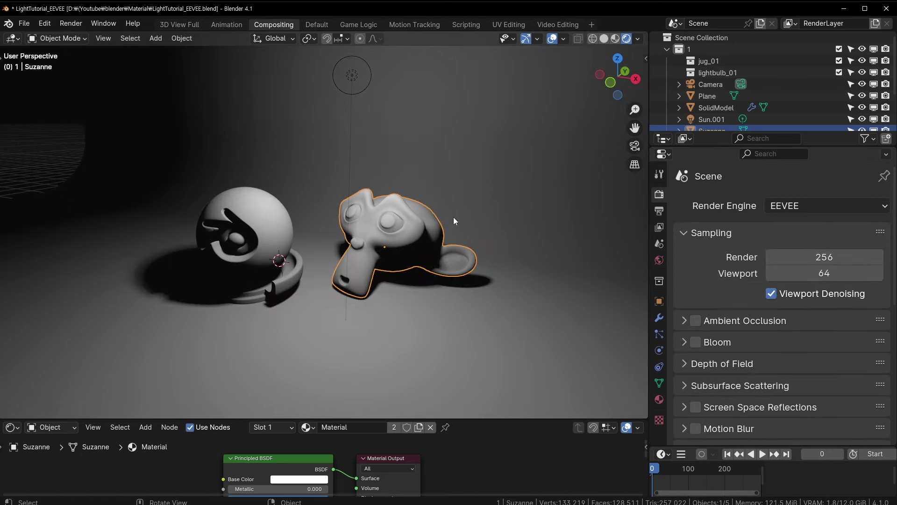
{"action": "scroll", "coordinate": [205, 185], "scroll_direction": "up", "scroll_amount": 2}
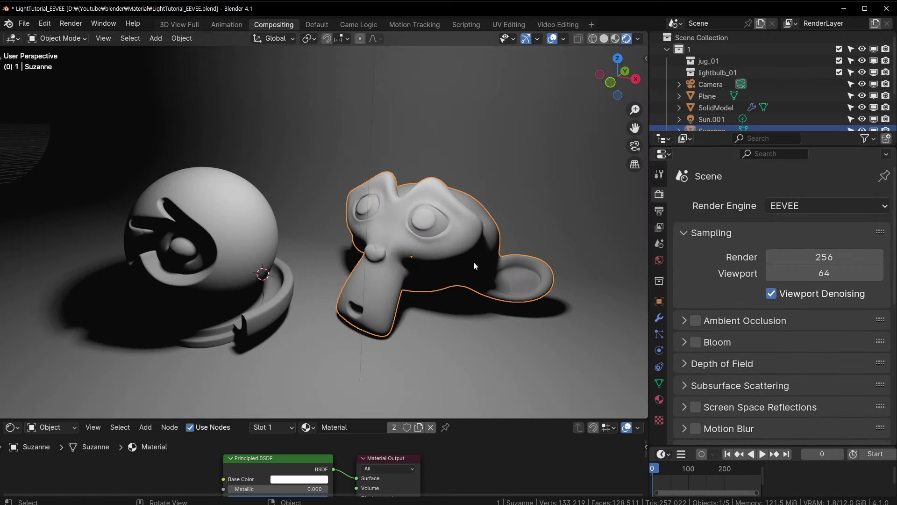
{"action": "scroll", "coordinate": [471, 262], "scroll_direction": "down", "scroll_amount": 1}
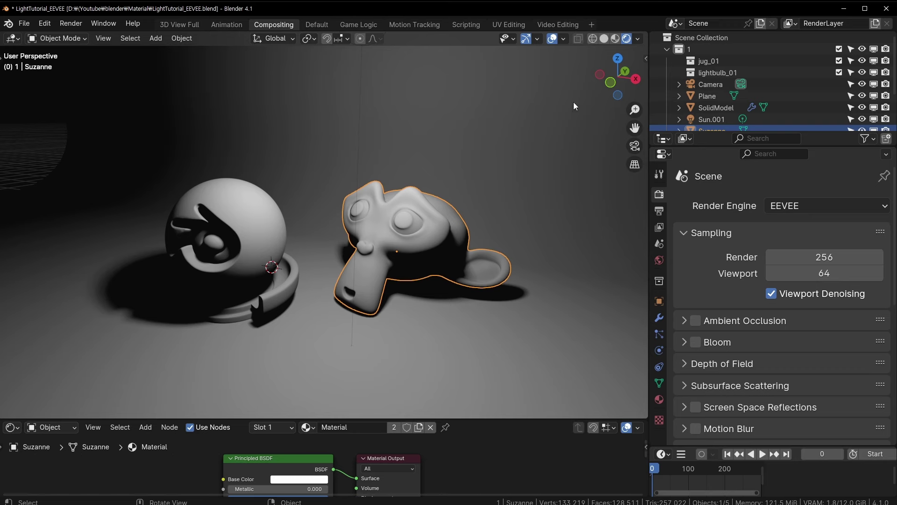
{"action": "left_click", "coordinate": [794, 205]}
{"action": "left_click", "coordinate": [797, 260]}
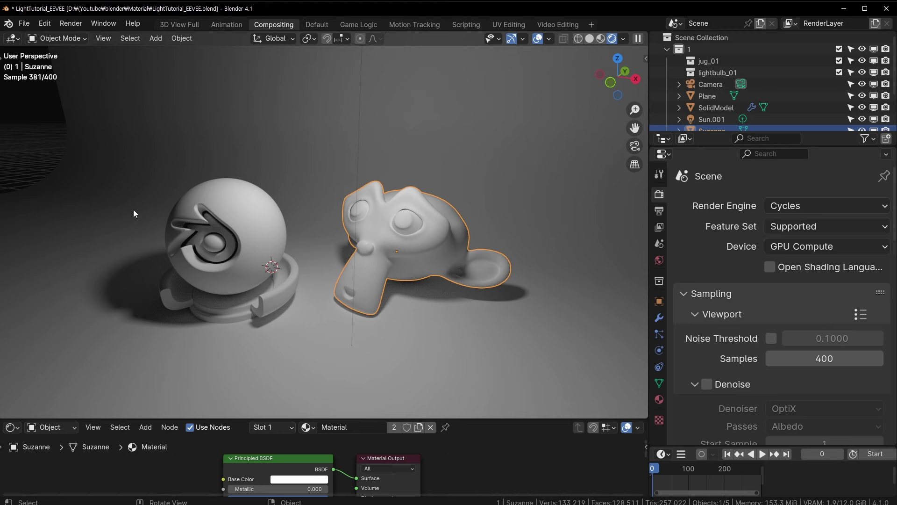
{"action": "left_click", "coordinate": [863, 208]}
{"action": "left_click", "coordinate": [821, 224]}
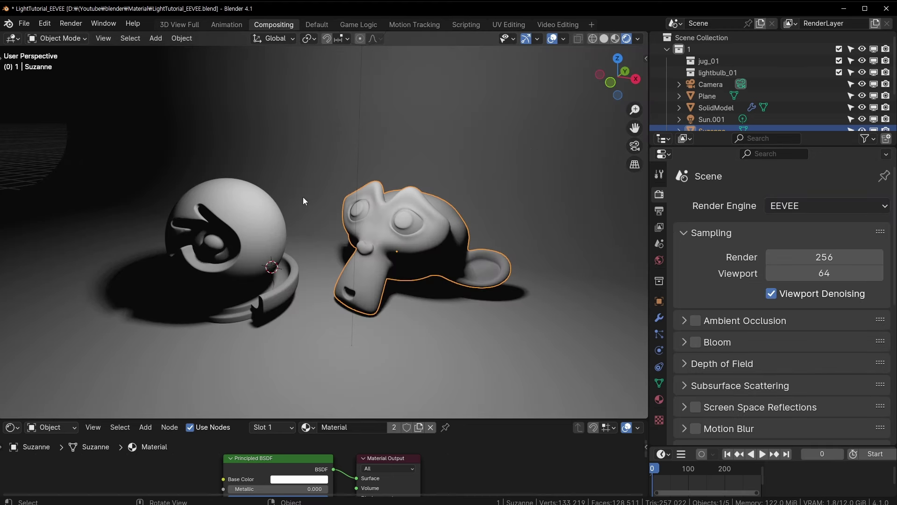
{"action": "left_click", "coordinate": [781, 206]}
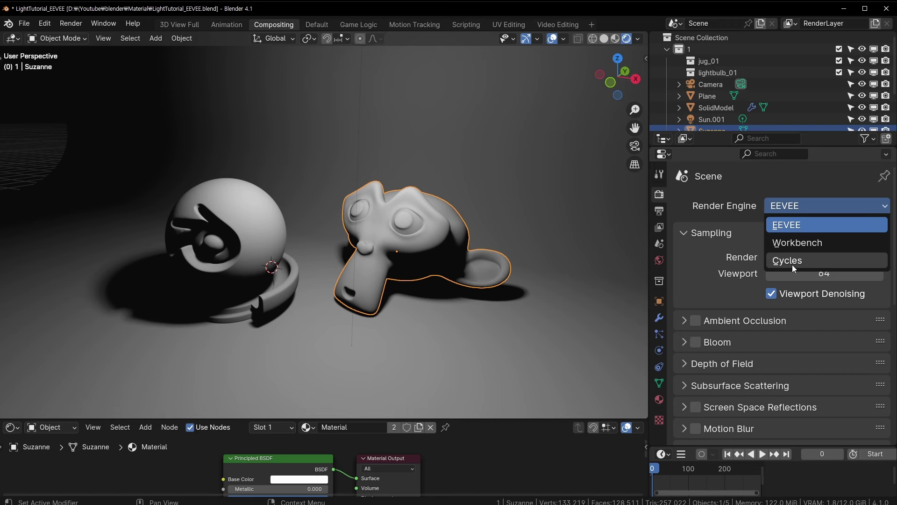
{"action": "left_click", "coordinate": [795, 263]}
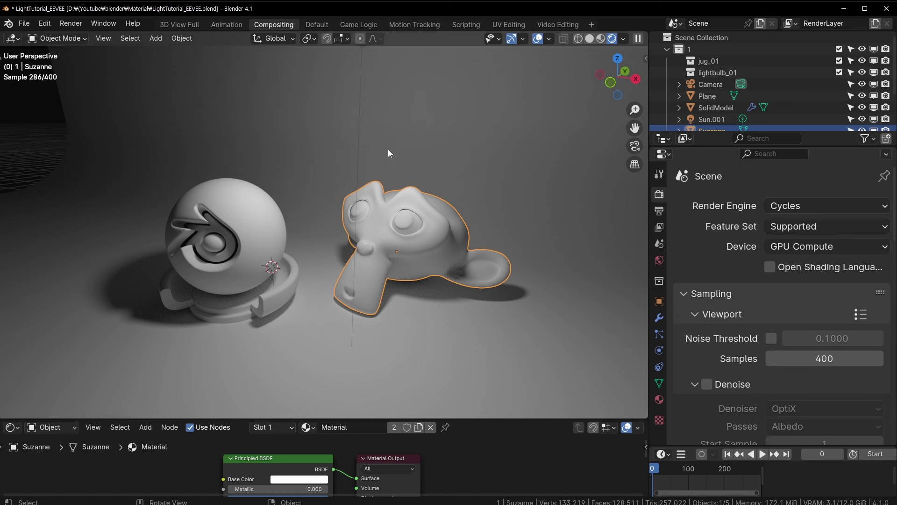
{"action": "left_click", "coordinate": [525, 288]}
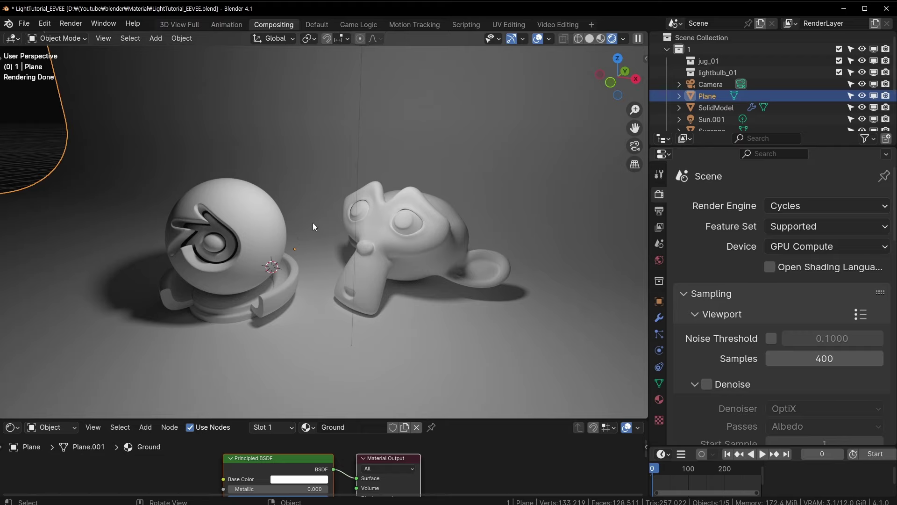
- Select the SolidModel sphere and try a red base colour in its picker
{"action": "left_click", "coordinate": [264, 221]}
{"action": "left_click", "coordinate": [299, 479]}
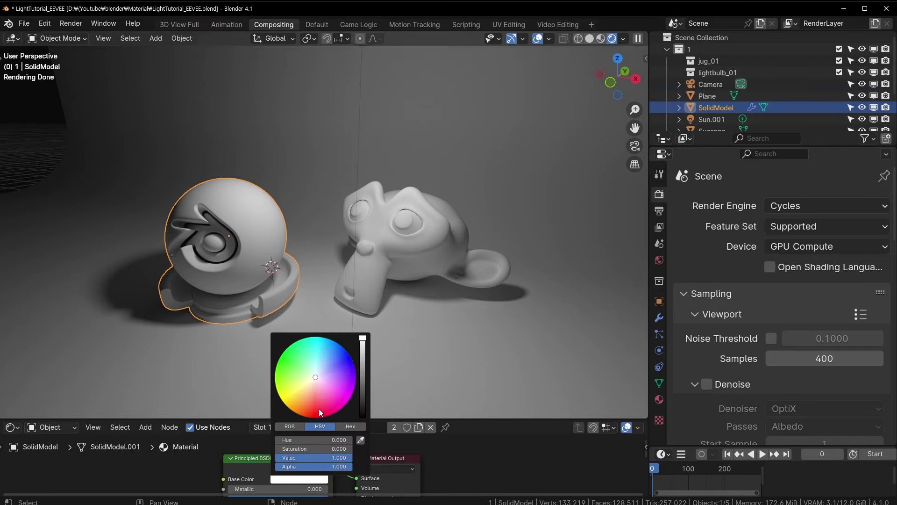
{"action": "left_click_drag", "start_coordinate": [319, 408], "coordinate": [316, 376]}
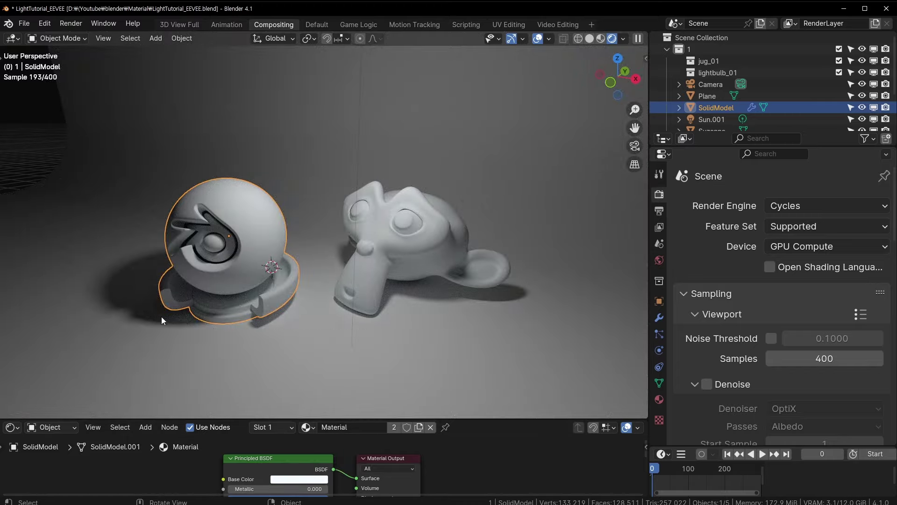
- Frame the sphere up close and reposition its Principled BSDF node
{"action": "middle_click_drag", "start_coordinate": [178, 315], "coordinate": [502, 45]}
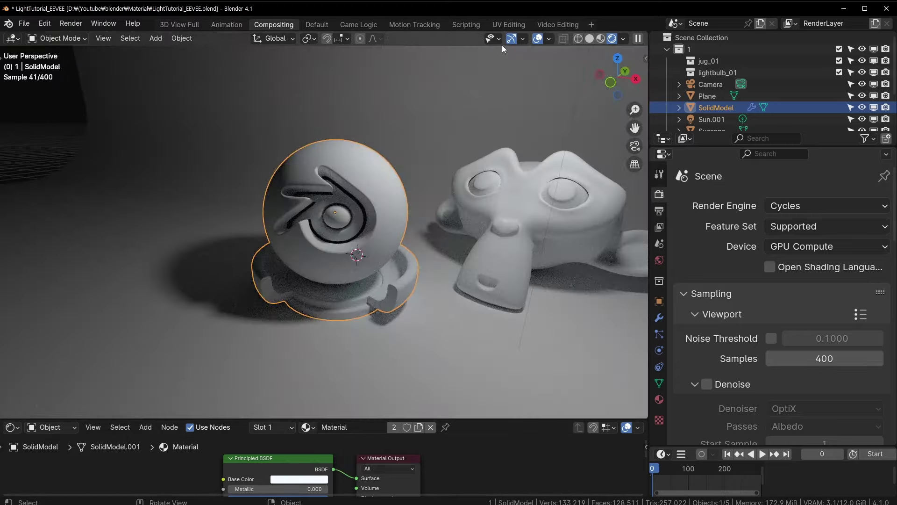
{"action": "scroll", "coordinate": [348, 105], "scroll_direction": "up", "scroll_amount": 2}
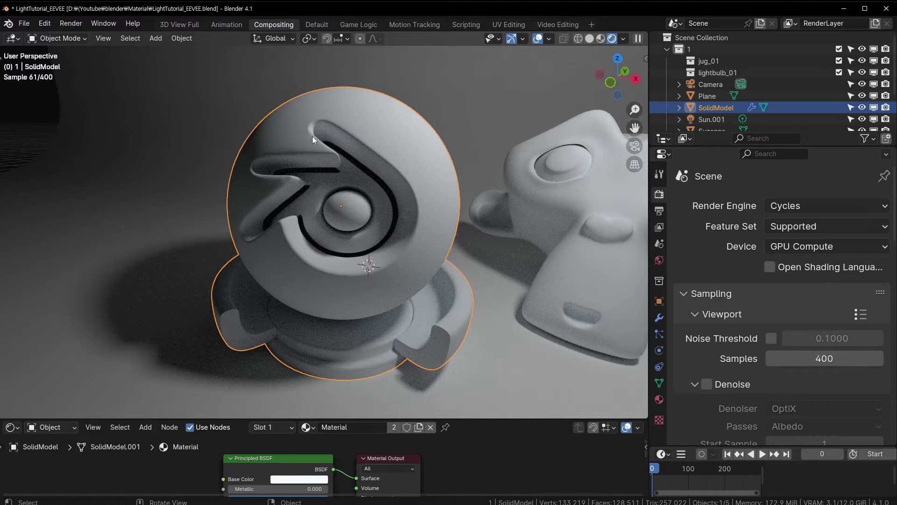
{"action": "scroll", "coordinate": [355, 152], "scroll_direction": "down", "scroll_amount": 3}
{"action": "scroll", "coordinate": [410, 136], "scroll_direction": "down", "scroll_amount": 2}
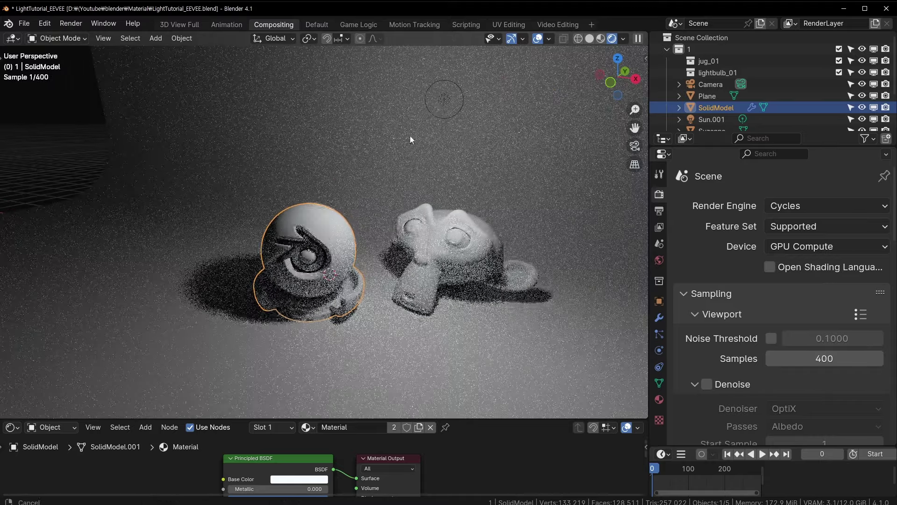
{"action": "scroll", "coordinate": [408, 158], "scroll_direction": "up", "scroll_amount": 1}
{"action": "scroll", "coordinate": [312, 152], "scroll_direction": "up", "scroll_amount": 1}
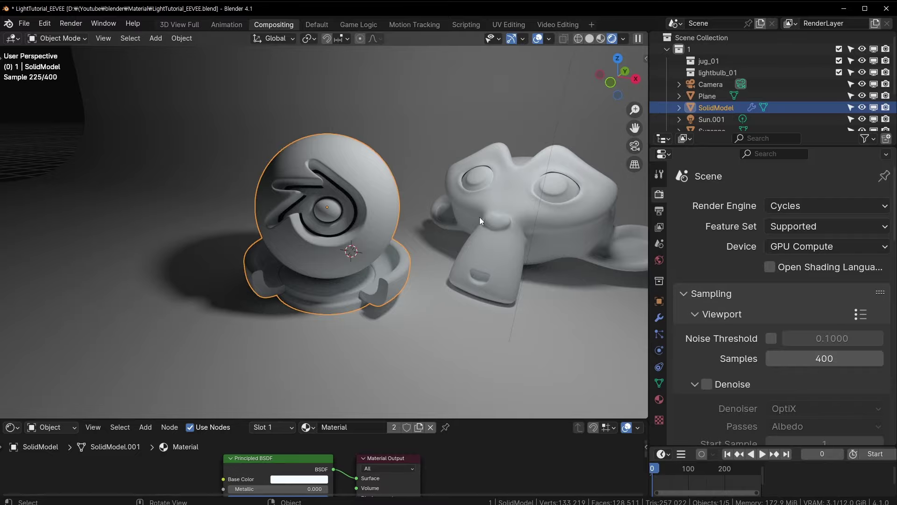
{"action": "middle_click_drag", "start_coordinate": [479, 217], "coordinate": [181, 270]}
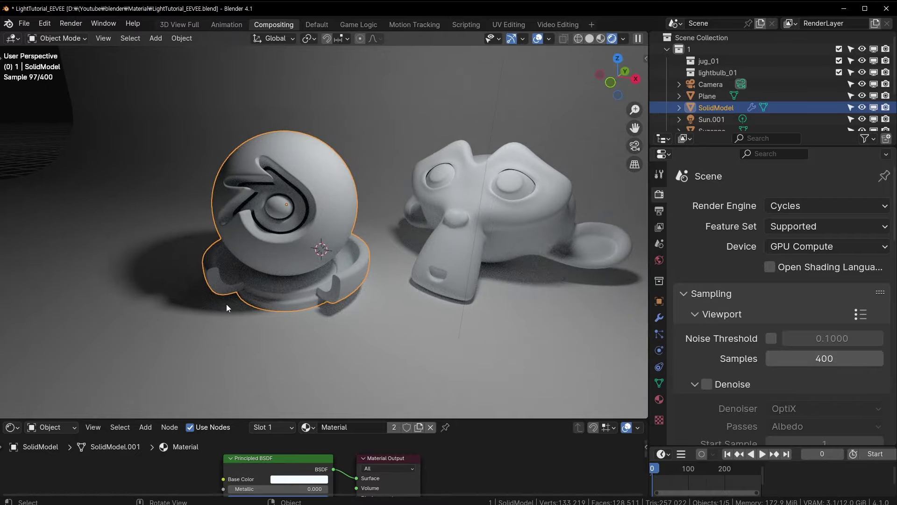
{"action": "middle_click_drag", "start_coordinate": [308, 182], "coordinate": [394, 109]}
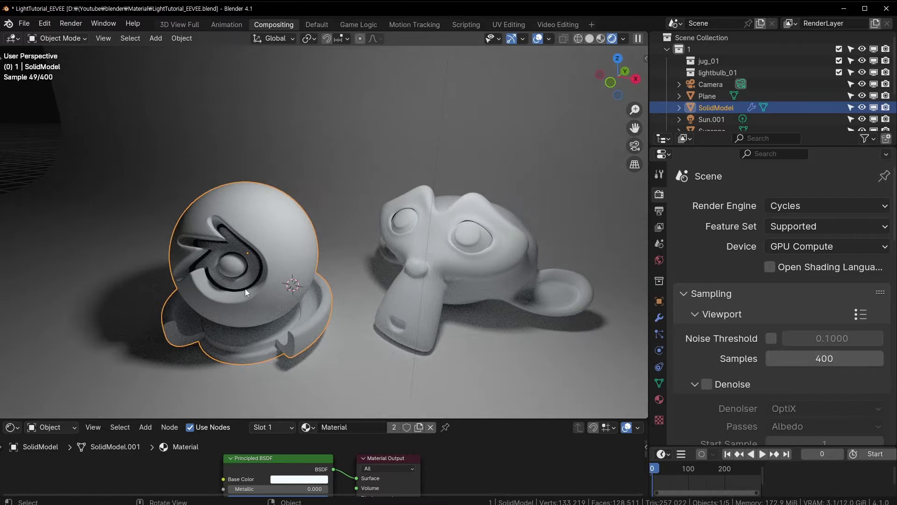
{"action": "mouse_move", "coordinate": [244, 288]}
{"action": "middle_mouse_down"}
{"action": "mouse_move", "coordinate": [421, 153]}
{"action": "mouse_move", "coordinate": [344, 224]}
{"action": "middle_mouse_up"}
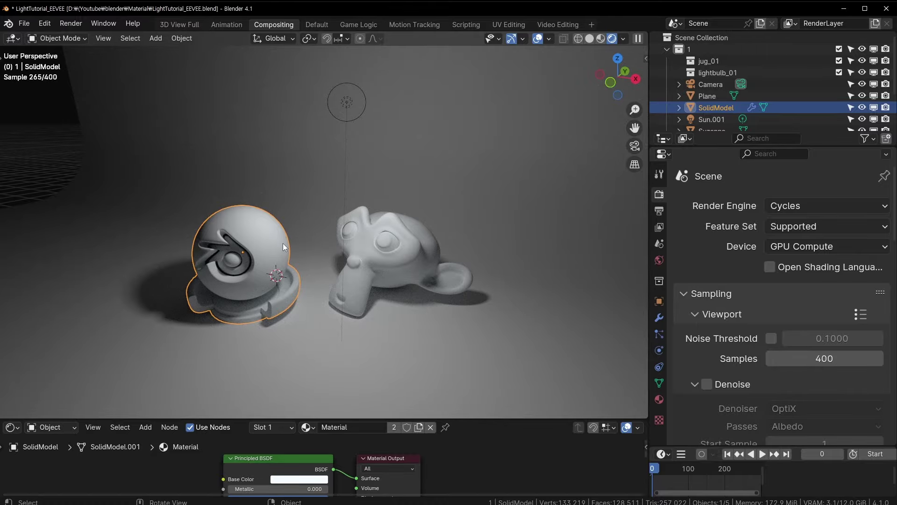
{"action": "scroll", "coordinate": [376, 196], "scroll_direction": "up", "scroll_amount": 4}
{"action": "mouse_move", "coordinate": [375, 196]}
{"action": "middle_mouse_down"}
{"action": "mouse_move", "coordinate": [341, 218]}
{"action": "mouse_move", "coordinate": [400, 209]}
{"action": "mouse_move", "coordinate": [474, 156]}
{"action": "middle_mouse_up"}
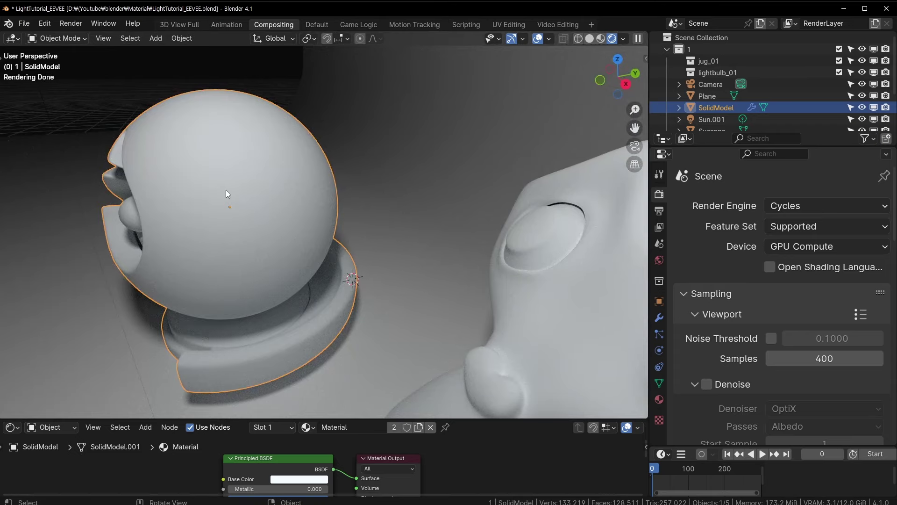
{"action": "mouse_move", "coordinate": [501, 257]}
{"action": "middle_mouse_down"}
{"action": "mouse_move", "coordinate": [364, 229]}
{"action": "mouse_move", "coordinate": [446, 221]}
{"action": "middle_mouse_up"}
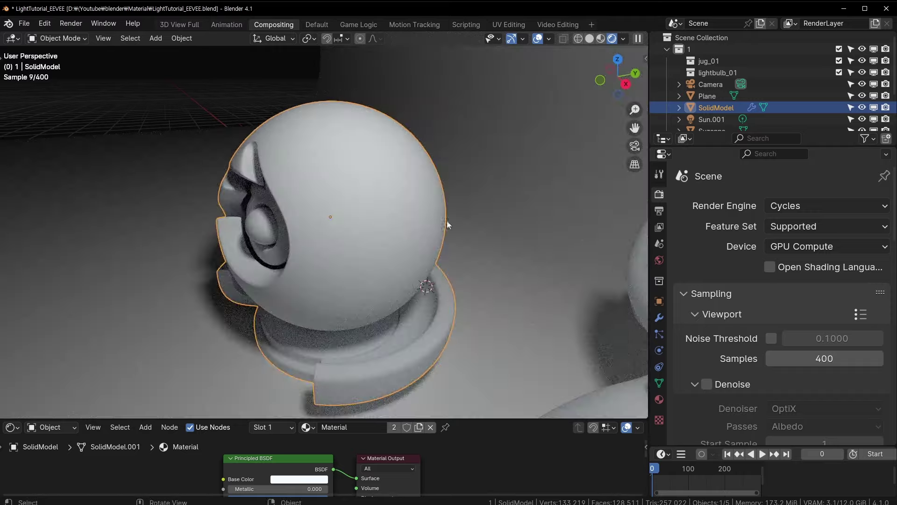
{"action": "scroll", "coordinate": [439, 218], "scroll_direction": "up", "scroll_amount": 2}
{"action": "scroll", "coordinate": [440, 223], "scroll_direction": "up", "scroll_amount": 2}
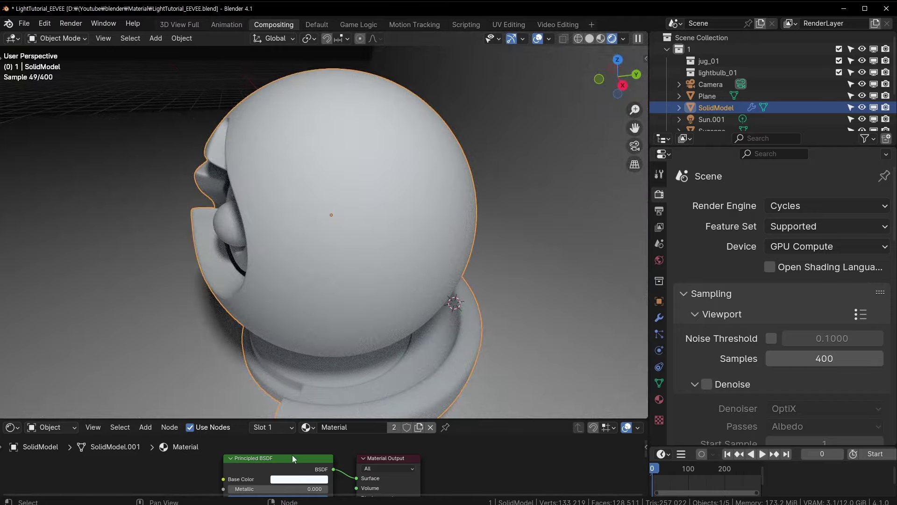
{"action": "left_click_drag", "start_coordinate": [293, 455], "coordinate": [282, 440]}
- Place the Principled BSDF node and lower the sphere's Roughness to 0 for a mirror finish
{"action": "left_click", "coordinate": [282, 441]}
{"action": "scroll", "coordinate": [282, 463], "scroll_direction": "down", "scroll_amount": 1}
{"action": "mouse_move", "coordinate": [279, 481]}
{"action": "left_mouse_down"}
{"action": "mouse_move", "coordinate": [236, 481]}
{"action": "mouse_move", "coordinate": [322, 472]}
{"action": "mouse_move", "coordinate": [241, 481]}
{"action": "left_mouse_up"}
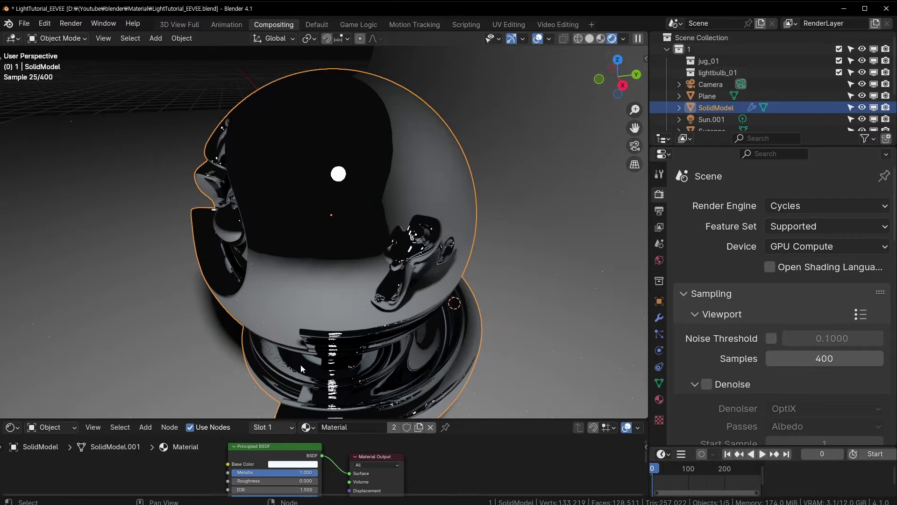
{"action": "mouse_move", "coordinate": [437, 234]}
{"action": "middle_mouse_down"}
{"action": "mouse_move", "coordinate": [445, 237]}
{"action": "mouse_move", "coordinate": [432, 253]}
{"action": "middle_mouse_up"}
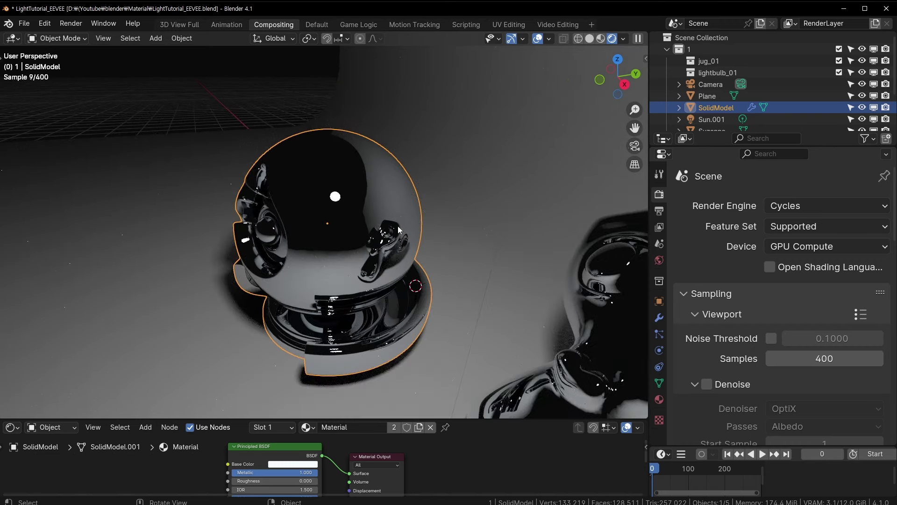
- Orbit and zoom onto the chrome sphere to see its fully sampled Cycles reflections
{"action": "middle_click_drag", "start_coordinate": [398, 226], "coordinate": [398, 229]}
{"action": "scroll", "coordinate": [397, 227], "scroll_direction": "up", "scroll_amount": 4}
{"action": "scroll", "coordinate": [397, 226], "scroll_direction": "down", "scroll_amount": 2}
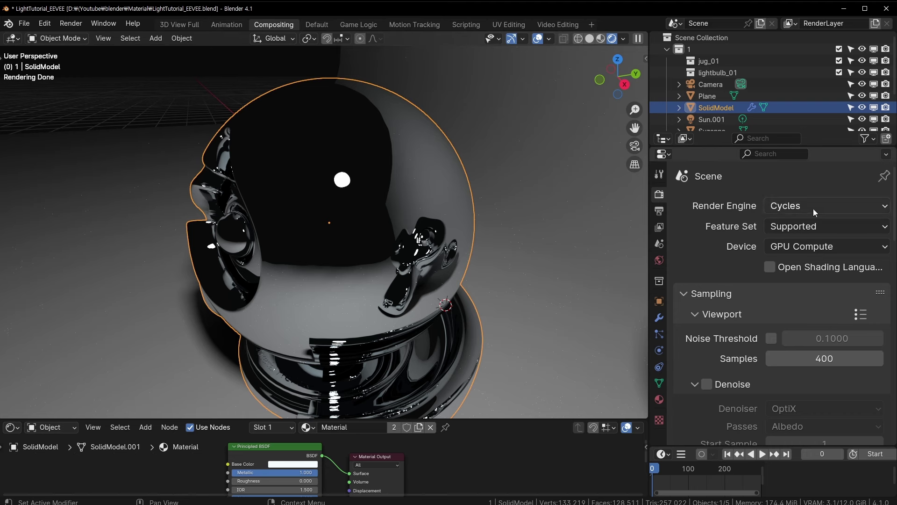
{"action": "left_click", "coordinate": [800, 206]}
- Switch to EEVEE and make the sphere matte white with Metallic 0 and Roughness 0.386
{"action": "left_click", "coordinate": [801, 226]}
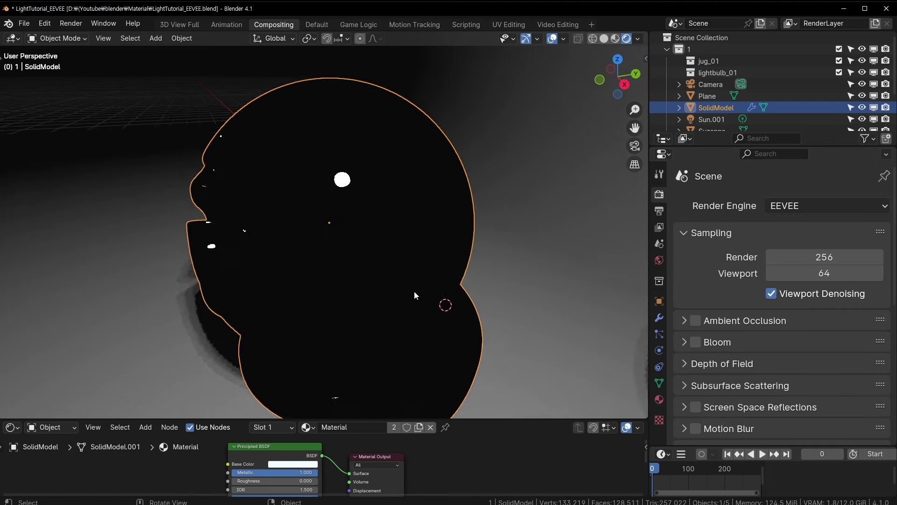
{"action": "scroll", "coordinate": [414, 291], "scroll_direction": "up", "scroll_amount": 1}
{"action": "mouse_move", "coordinate": [273, 481]}
{"action": "left_mouse_down"}
{"action": "mouse_move", "coordinate": [311, 481]}
{"action": "mouse_move", "coordinate": [248, 481]}
{"action": "left_mouse_up"}
{"action": "scroll", "coordinate": [284, 162], "scroll_direction": "down", "scroll_amount": 5}
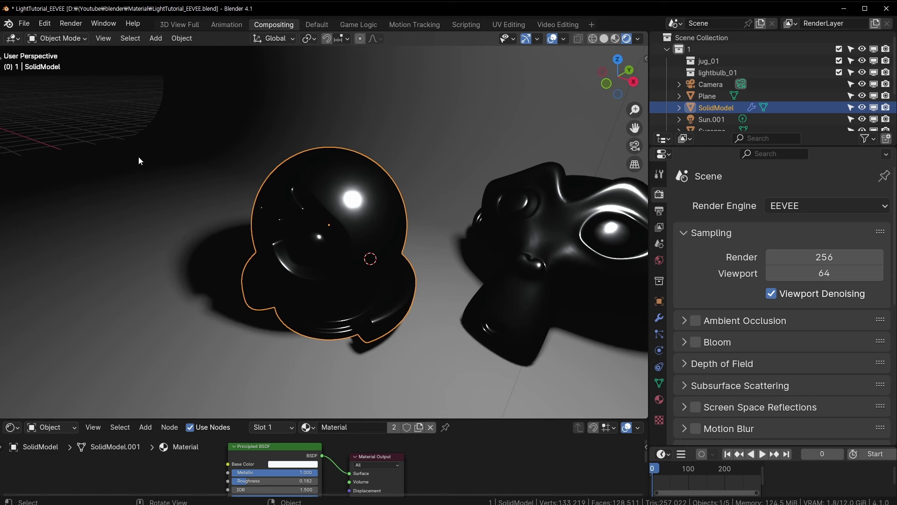
{"action": "mouse_move", "coordinate": [140, 160]}
{"action": "middle_mouse_down"}
{"action": "mouse_move", "coordinate": [374, 260]}
{"action": "mouse_move", "coordinate": [271, 321]}
{"action": "middle_mouse_up"}
{"action": "middle_click_drag", "start_coordinate": [387, 239], "coordinate": [310, 276]}
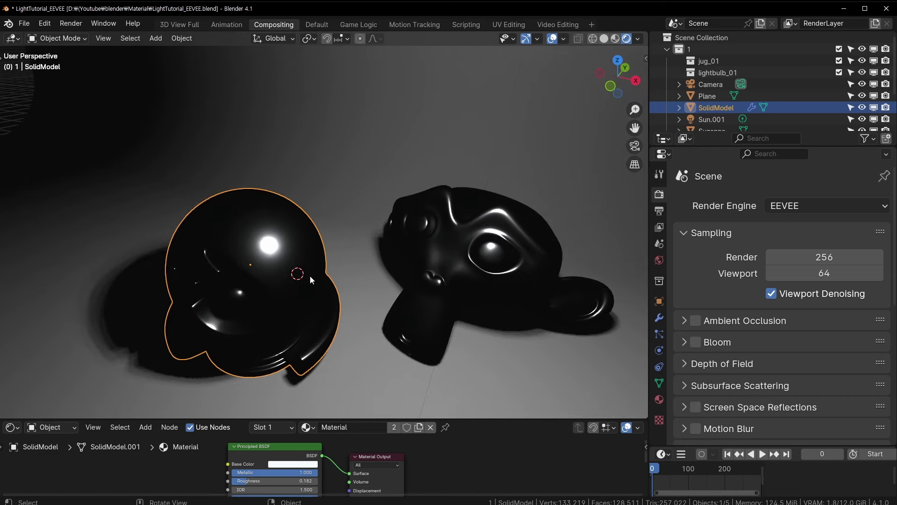
{"action": "left_click_drag", "start_coordinate": [280, 472], "coordinate": [224, 473]}
{"action": "mouse_move", "coordinate": [243, 483]}
{"action": "left_mouse_down"}
{"action": "mouse_move", "coordinate": [317, 483]}
{"action": "mouse_move", "coordinate": [260, 483]}
{"action": "left_mouse_up"}
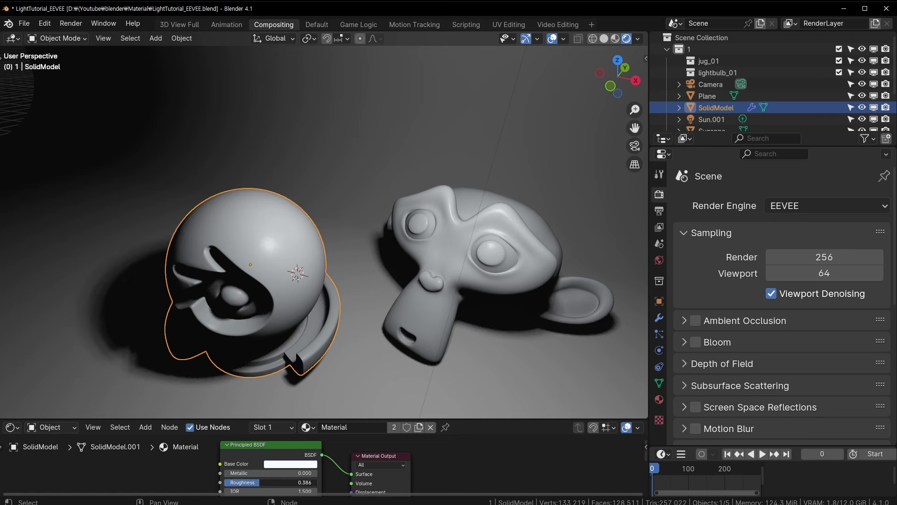
- Reframe both models with the sun in view and save as LightTutorial_EEVEE.blend
{"action": "middle_click_drag", "start_coordinate": [368, 267], "coordinate": [364, 292]}
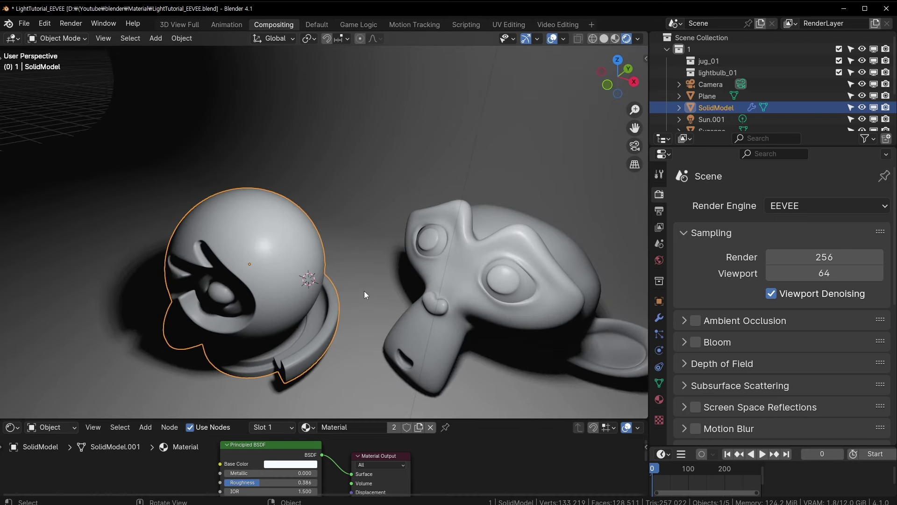
{"action": "mouse_move", "coordinate": [364, 291]}
{"action": "middle_mouse_down"}
{"action": "mouse_move", "coordinate": [383, 280]}
{"action": "mouse_move", "coordinate": [354, 298]}
{"action": "mouse_move", "coordinate": [318, 286]}
{"action": "middle_mouse_up"}
{"action": "key", "text": "ctrl+s"}
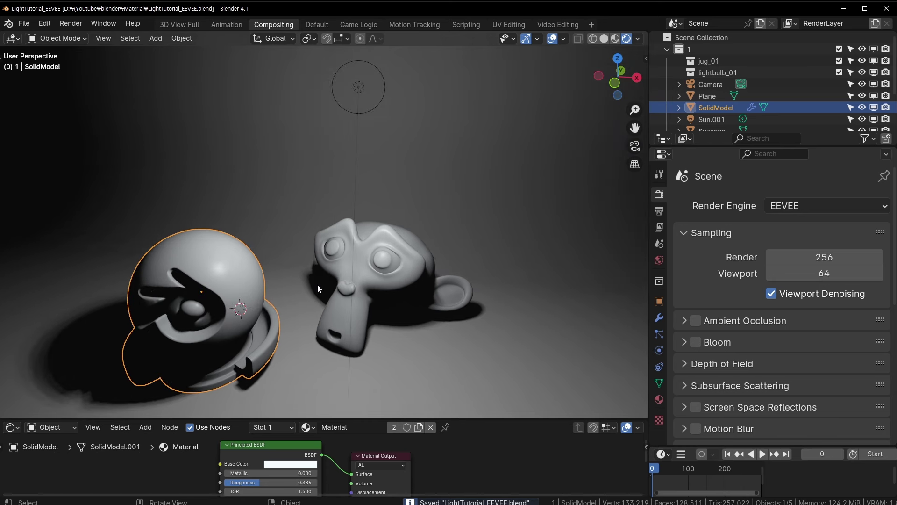
- Check the render engine list, select Suzanne and orbit the view slightly
{"action": "left_click", "coordinate": [832, 206]}
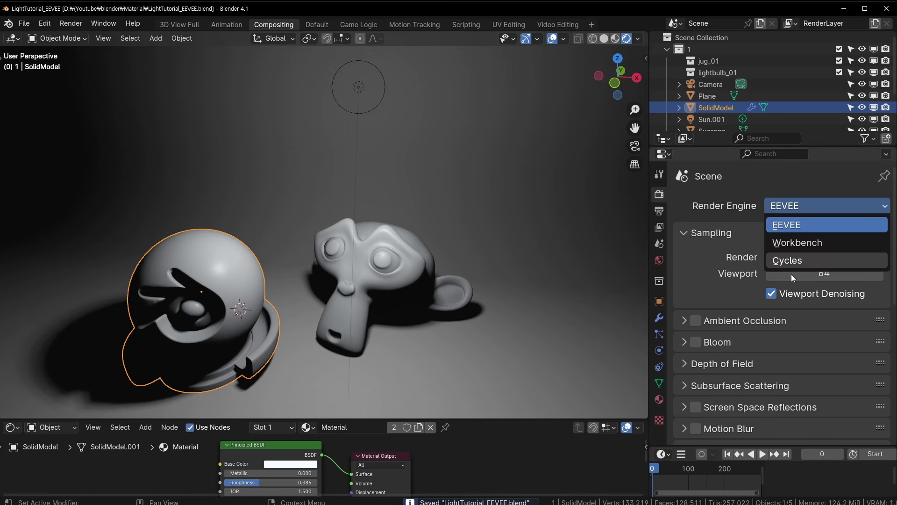
{"action": "left_click", "coordinate": [416, 286]}
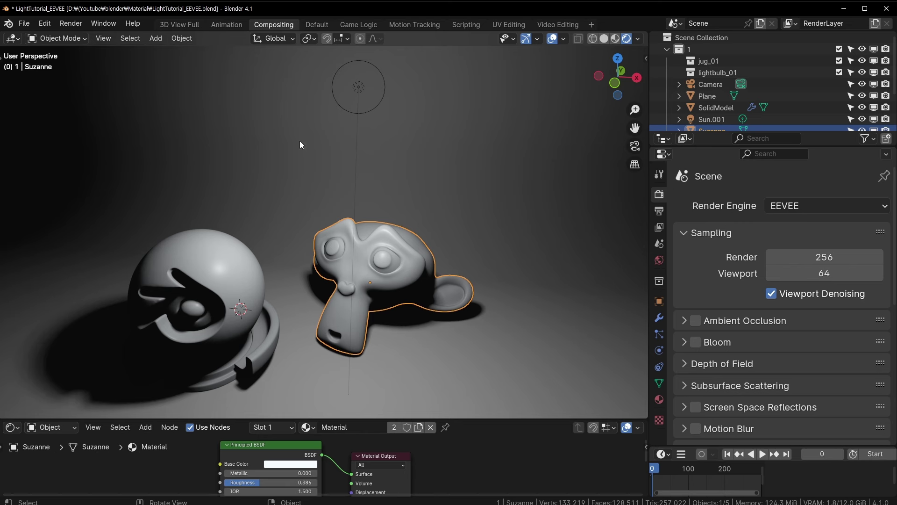
{"action": "middle_click_drag", "start_coordinate": [273, 238], "coordinate": [287, 243]}
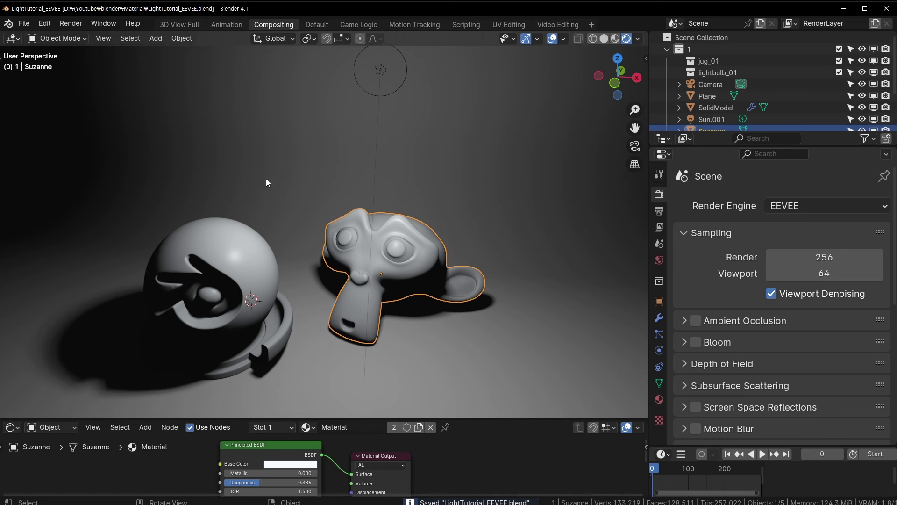
{"action": "mouse_move", "coordinate": [345, 224]}
{"action": "middle_mouse_down"}
{"action": "mouse_move", "coordinate": [602, 231]}
{"action": "mouse_move", "coordinate": [455, 211]}
{"action": "middle_mouse_up"}
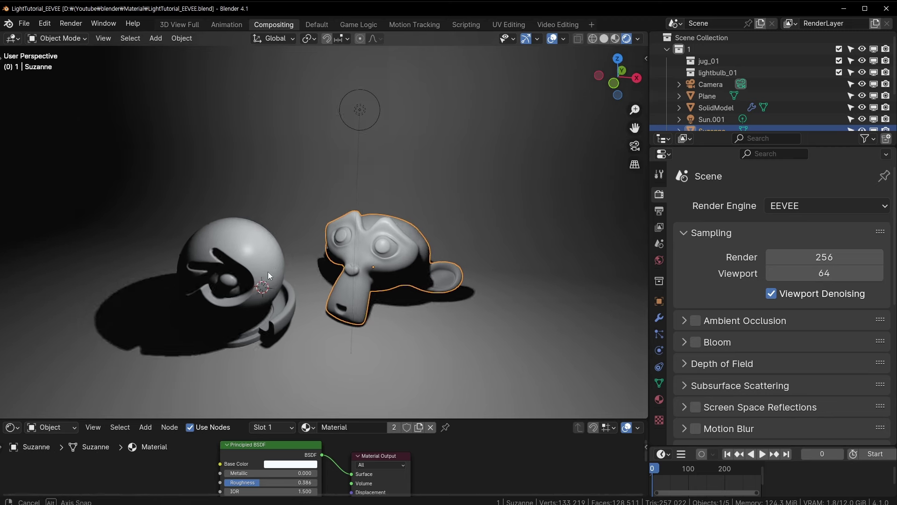
{"action": "mouse_move", "coordinate": [267, 271]}
{"action": "middle_mouse_down"}
{"action": "mouse_move", "coordinate": [249, 271]}
{"action": "mouse_move", "coordinate": [299, 256]}
{"action": "middle_mouse_up"}
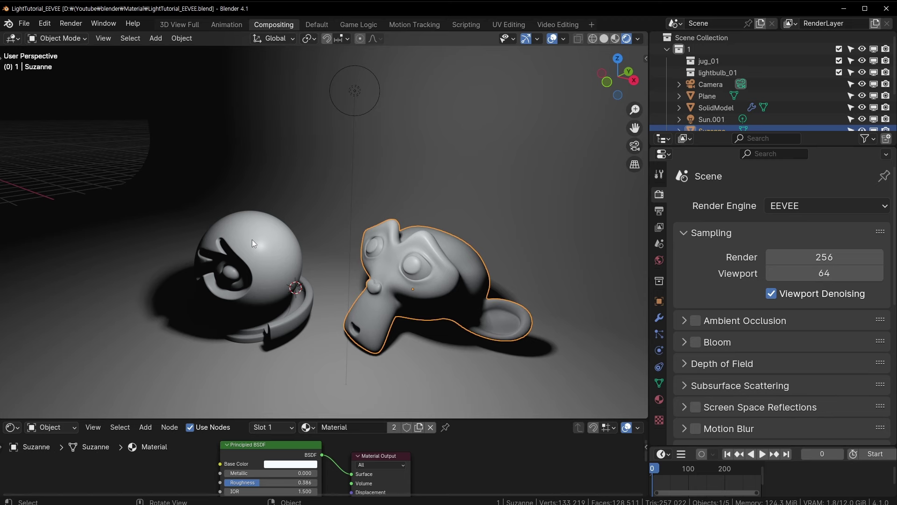
{"action": "middle_click_drag", "start_coordinate": [251, 240], "coordinate": [295, 237]}
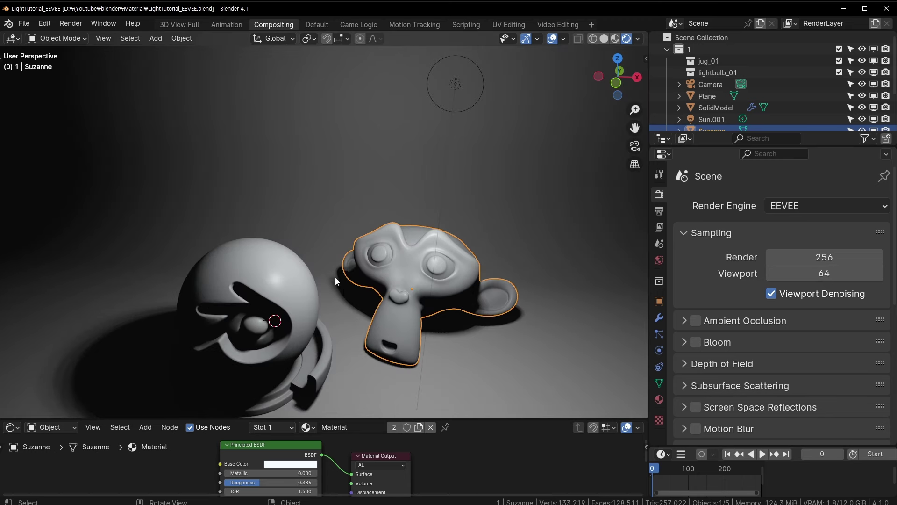
{"action": "middle_click_drag", "start_coordinate": [335, 277], "coordinate": [311, 268]}
{"action": "left_click", "coordinate": [319, 245]}
{"action": "left_click", "coordinate": [125, 176]}
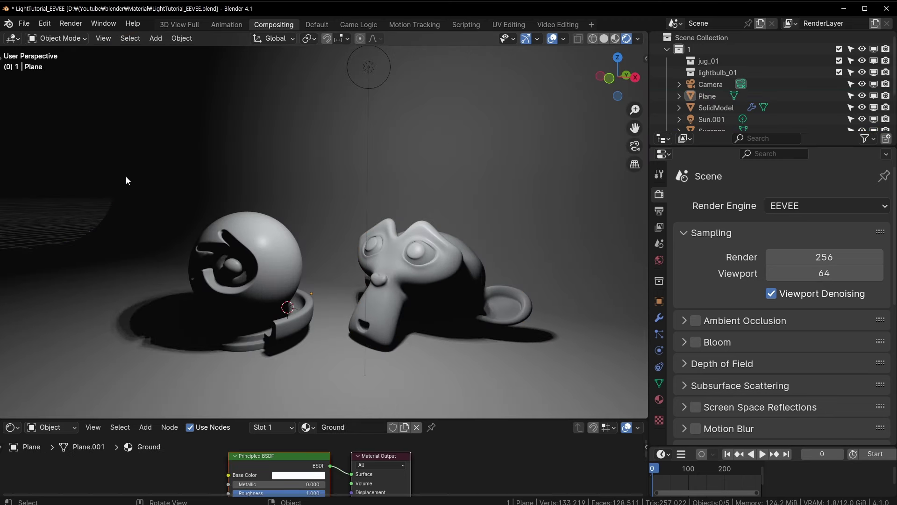
{"action": "left_click", "coordinate": [365, 81]}
{"action": "middle_click_drag", "start_coordinate": [371, 94], "coordinate": [386, 225]}
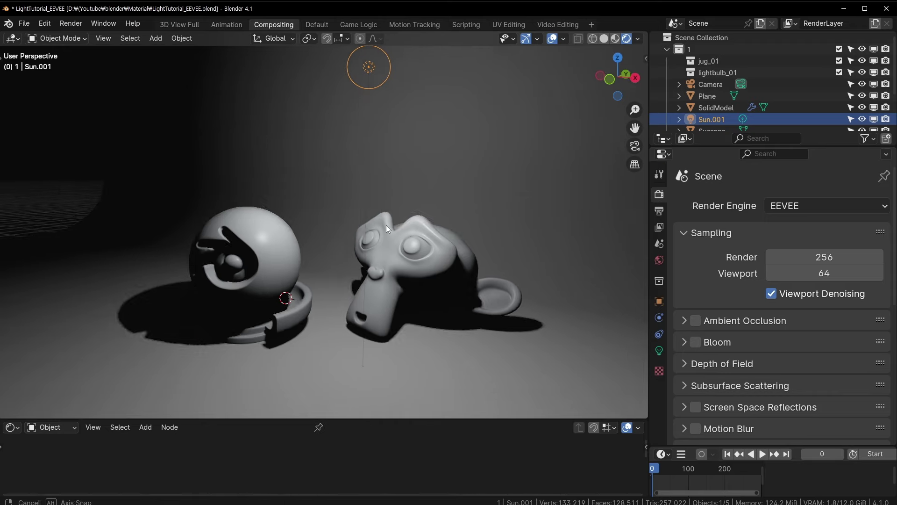
{"action": "scroll", "coordinate": [237, 215], "scroll_direction": "up", "scroll_amount": 3}
{"action": "left_click", "coordinate": [236, 215]}
{"action": "mouse_move", "coordinate": [237, 215]}
{"action": "middle_mouse_down"}
{"action": "mouse_move", "coordinate": [485, 169]}
{"action": "mouse_move", "coordinate": [336, 225]}
{"action": "middle_mouse_up"}
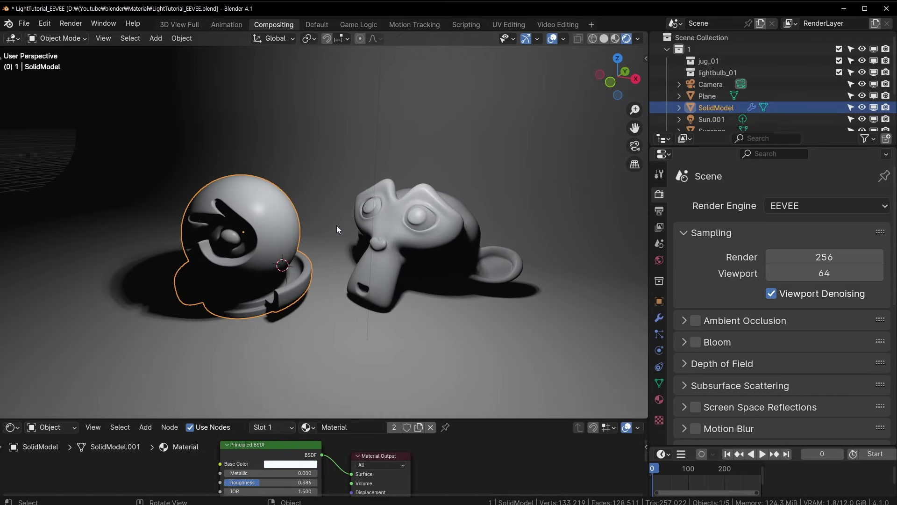
{"action": "left_click", "coordinate": [332, 227]}
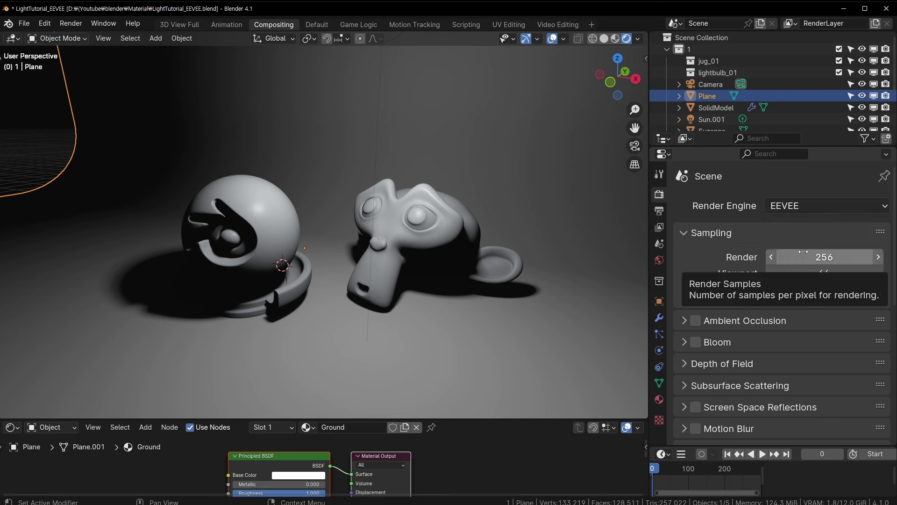
- Select the Sun.001 light and move it slightly to a new position
{"action": "scroll", "coordinate": [718, 388], "scroll_direction": "down", "scroll_amount": 2}
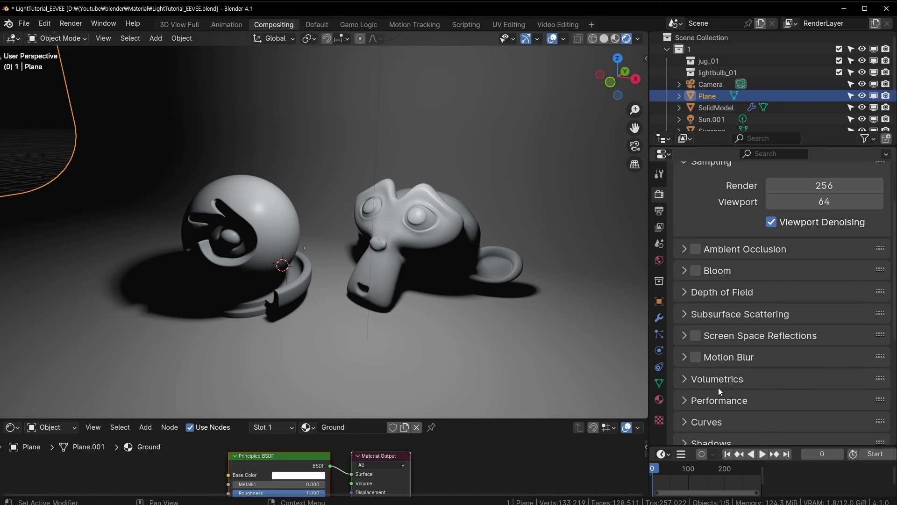
{"action": "scroll", "coordinate": [719, 394], "scroll_direction": "down", "scroll_amount": 4}
{"action": "scroll", "coordinate": [719, 397], "scroll_direction": "up", "scroll_amount": 6}
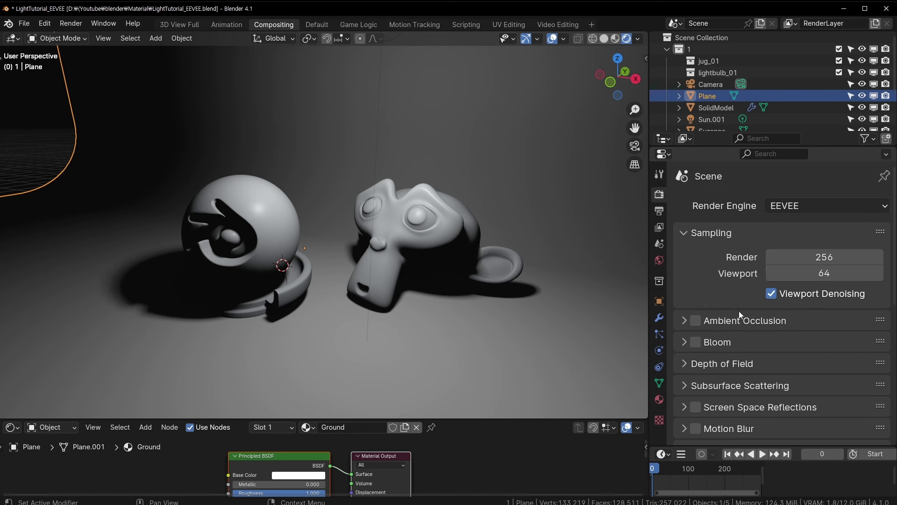
{"action": "left_click", "coordinate": [806, 203]}
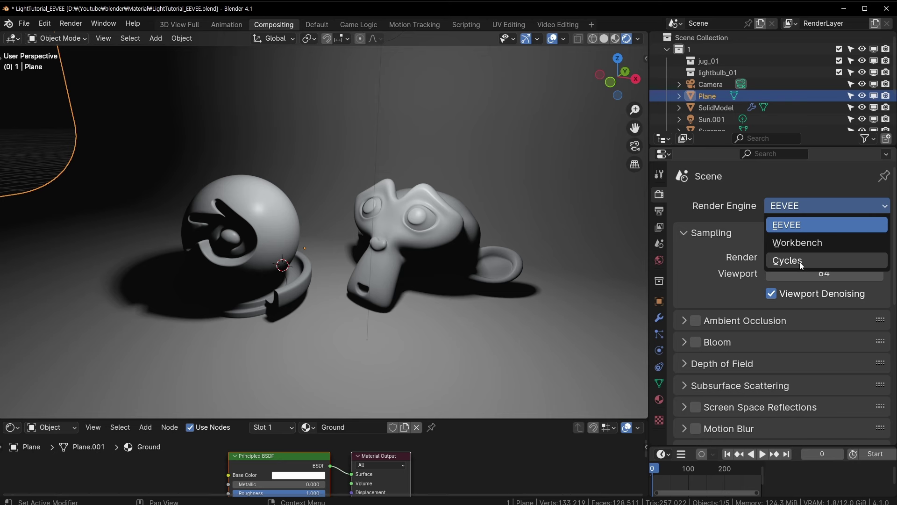
{"action": "scroll", "coordinate": [373, 234], "scroll_direction": "down", "scroll_amount": 2}
{"action": "scroll", "coordinate": [365, 197], "scroll_direction": "down", "scroll_amount": 3}
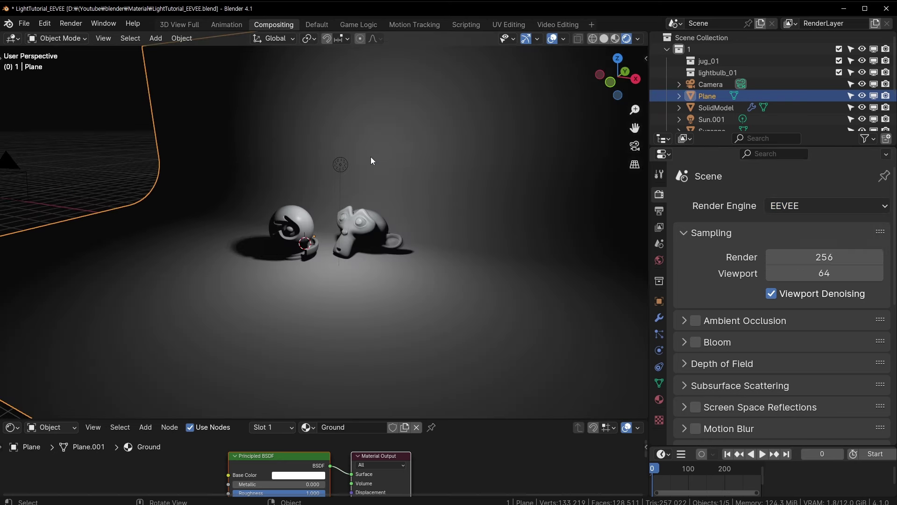
{"action": "left_click", "coordinate": [343, 166]}
{"action": "scroll", "coordinate": [355, 171], "scroll_direction": "up", "scroll_amount": 2}
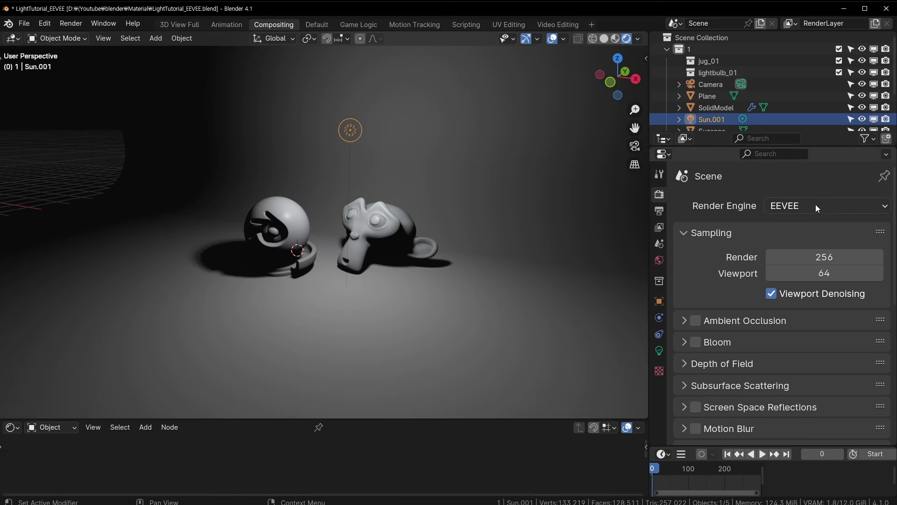
{"action": "mouse_move", "coordinate": [353, 208]}
{"action": "middle_mouse_down"}
{"action": "mouse_move", "coordinate": [326, 238]}
{"action": "mouse_move", "coordinate": [242, 266]}
{"action": "middle_mouse_up"}
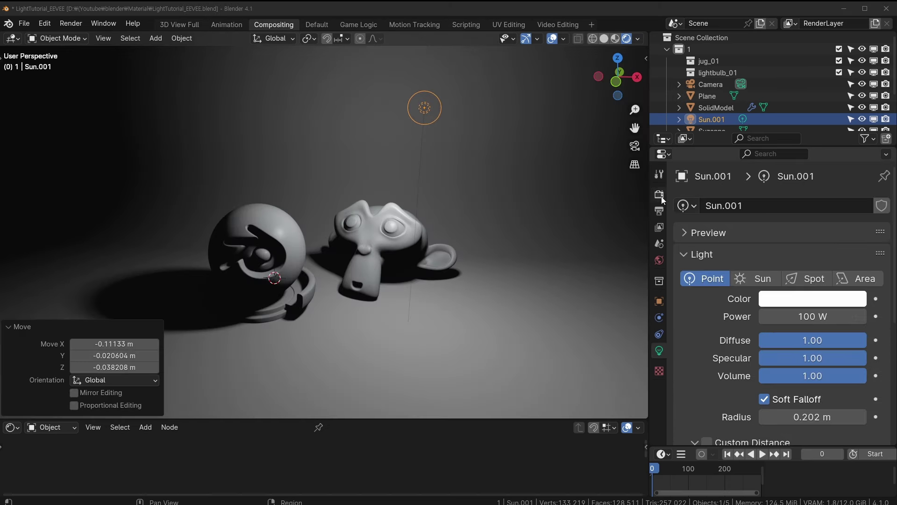
{"action": "left_click", "coordinate": [660, 195]}
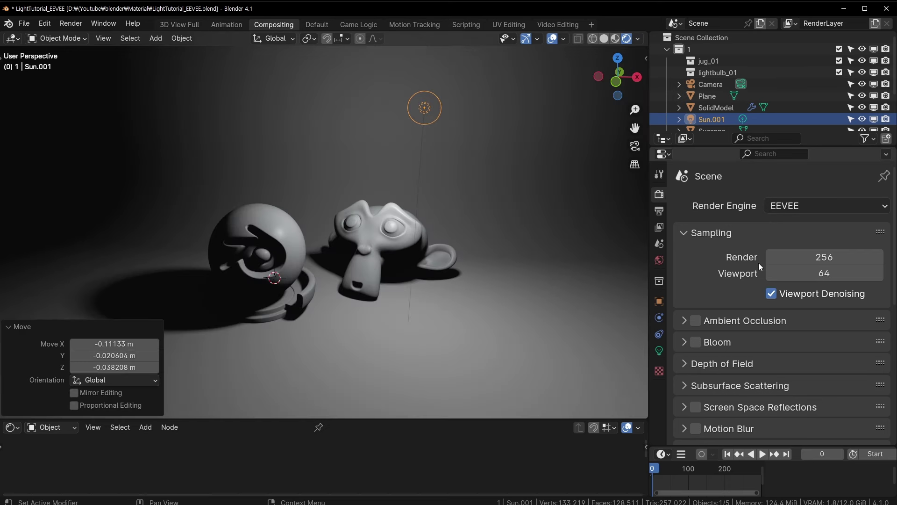
- Briefly preview in Cycles, switch back to EEVEE, and zoom in on the models
{"action": "left_click", "coordinate": [787, 207]}
{"action": "key", "text": "c"}
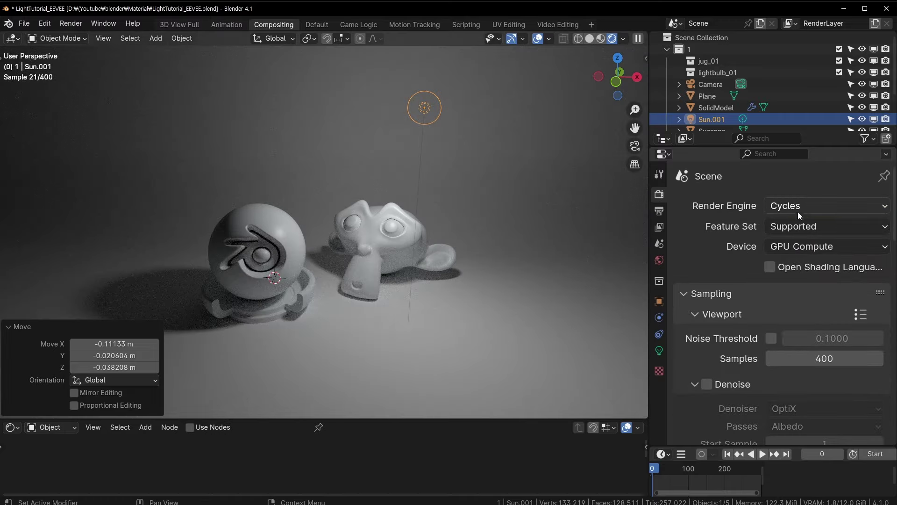
{"action": "left_click", "coordinate": [797, 211]}
{"action": "left_click", "coordinate": [798, 225]}
{"action": "scroll", "coordinate": [753, 228], "scroll_direction": "down", "scroll_amount": 3}
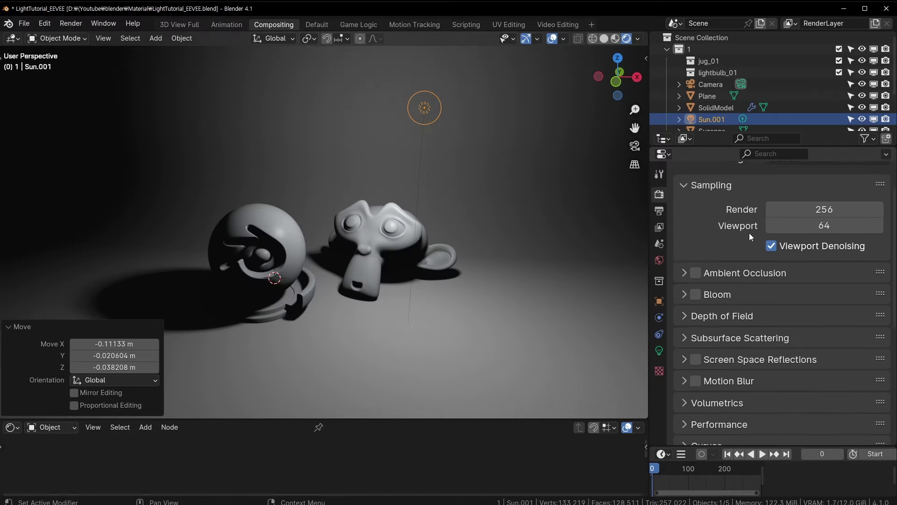
{"action": "scroll", "coordinate": [749, 232], "scroll_direction": "up", "scroll_amount": 3}
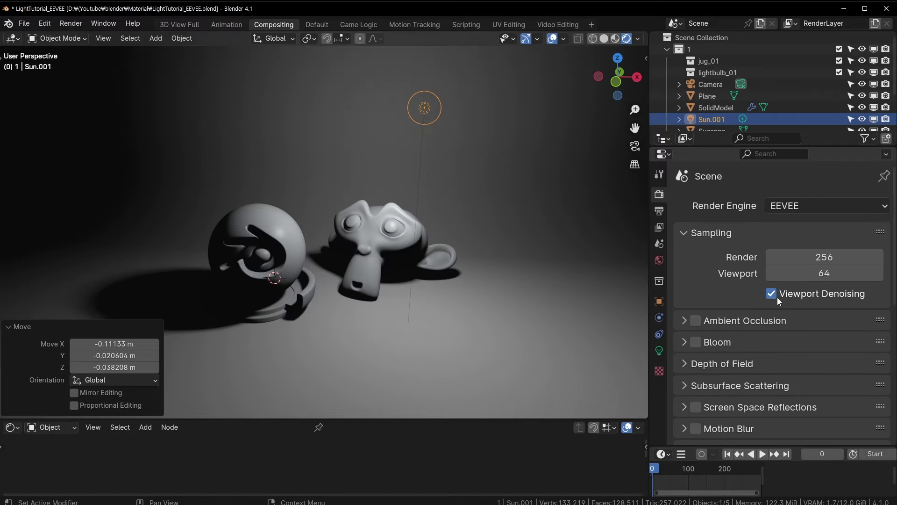
{"action": "scroll", "coordinate": [399, 216], "scroll_direction": "up", "scroll_amount": 3}
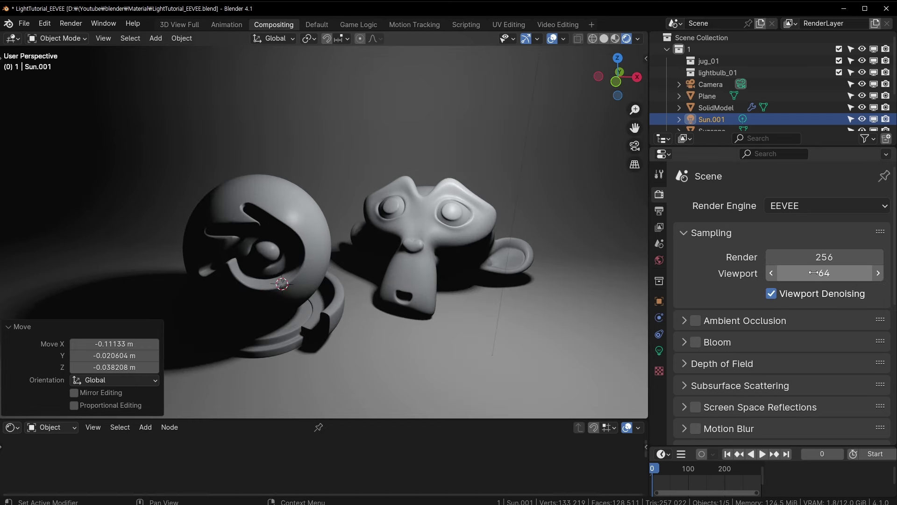
{"action": "scroll", "coordinate": [451, 218], "scroll_direction": "down", "scroll_amount": 2}
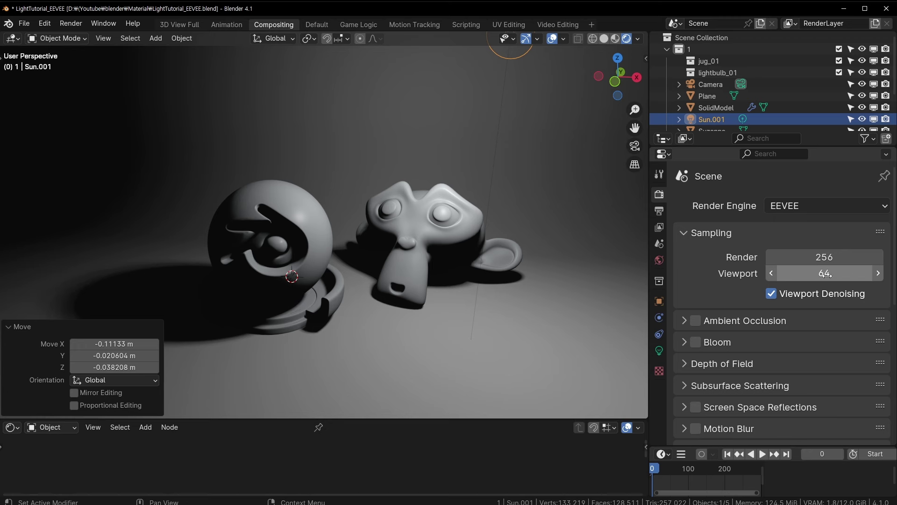
{"action": "scroll", "coordinate": [267, 245], "scroll_direction": "up", "scroll_amount": 2}
{"action": "scroll", "coordinate": [240, 266], "scroll_direction": "up", "scroll_amount": 2}
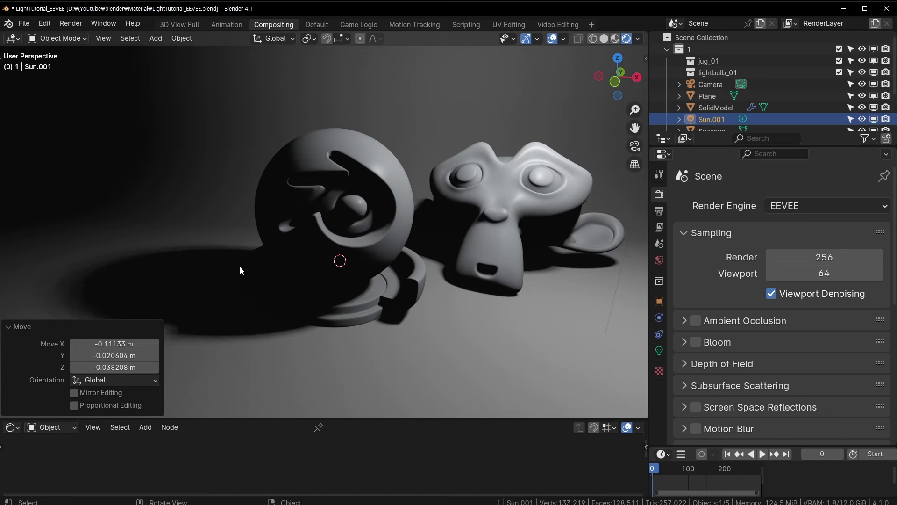
{"action": "scroll", "coordinate": [240, 270], "scroll_direction": "up", "scroll_amount": 2}
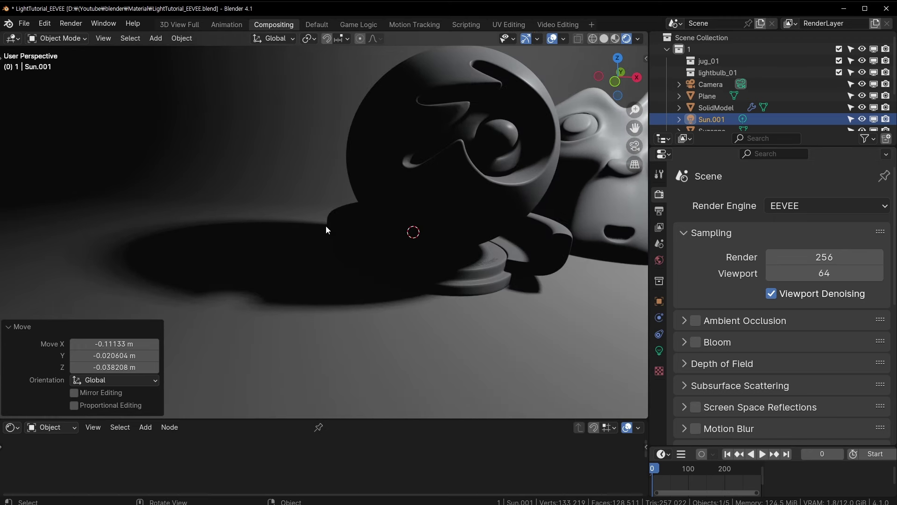
- Set EEVEE viewport samples to 5 and frame the SolidModel sphere to inspect its shadow
{"action": "left_click", "coordinate": [804, 277]}
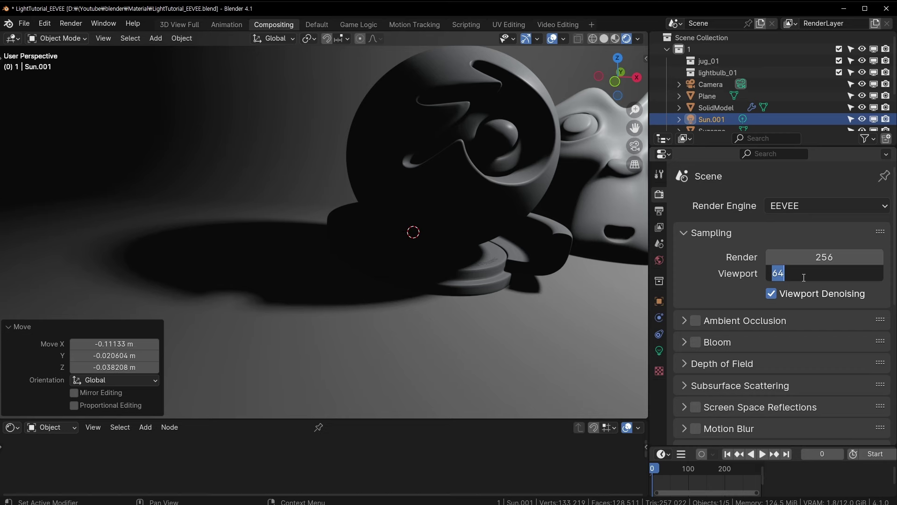
{"action": "type", "text": "5"}
{"action": "key", "text": "Return"}
{"action": "mouse_move", "coordinate": [324, 262]}
{"action": "middle_mouse_down"}
{"action": "mouse_move", "coordinate": [189, 295]}
{"action": "mouse_move", "coordinate": [394, 150]}
{"action": "middle_mouse_up"}
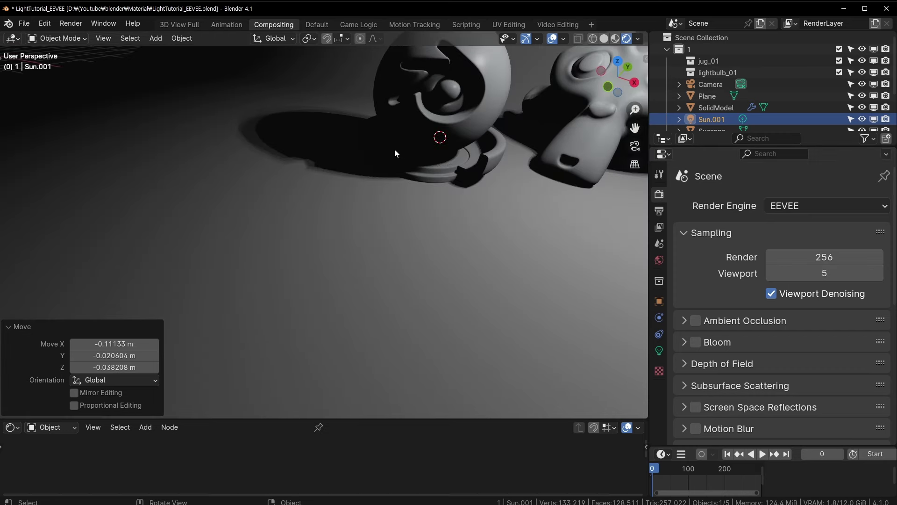
{"action": "scroll", "coordinate": [395, 149], "scroll_direction": "up", "scroll_amount": 2}
{"action": "left_click", "coordinate": [394, 235]}
{"action": "scroll", "coordinate": [289, 275], "scroll_direction": "up", "scroll_amount": 2}
{"action": "scroll", "coordinate": [491, 152], "scroll_direction": "down", "scroll_amount": 5}
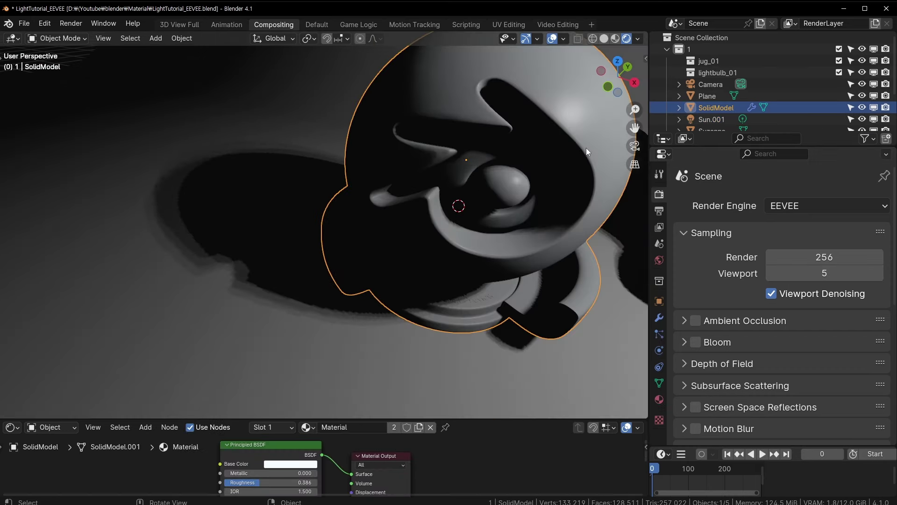
{"action": "middle_click_drag", "start_coordinate": [586, 148], "coordinate": [378, 159], "text": "shift"}
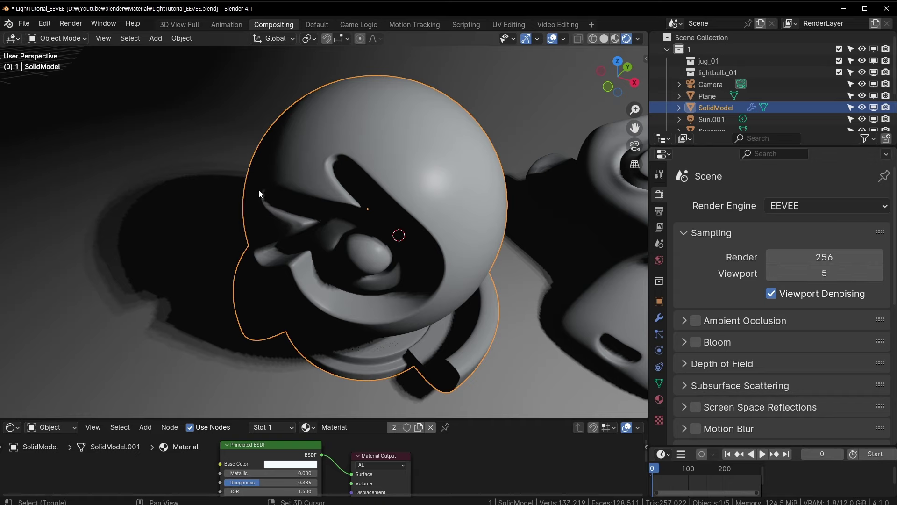
{"action": "scroll", "coordinate": [260, 194], "scroll_direction": "up", "scroll_amount": 5}
- Compare the sphere's shadow with viewport samples at 2, 0 and 1
{"action": "left_click", "coordinate": [770, 272]}
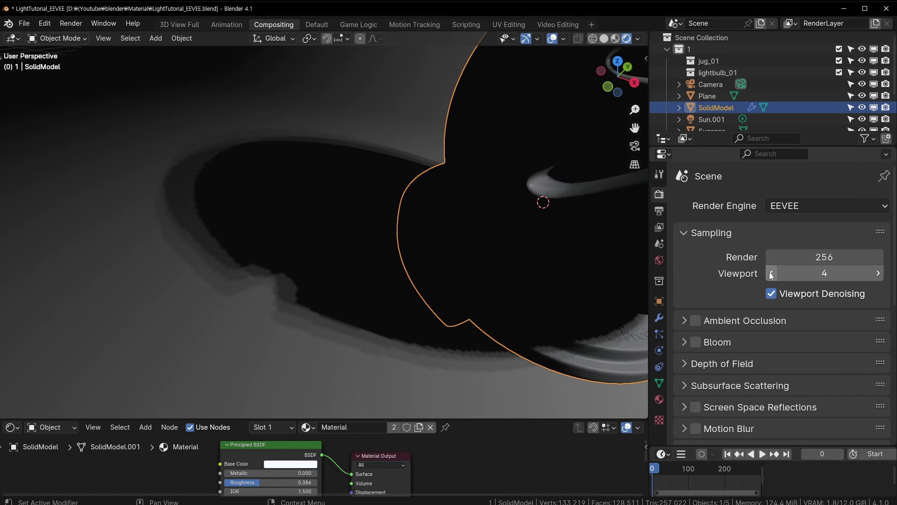
{"action": "left_click", "coordinate": [769, 272]}
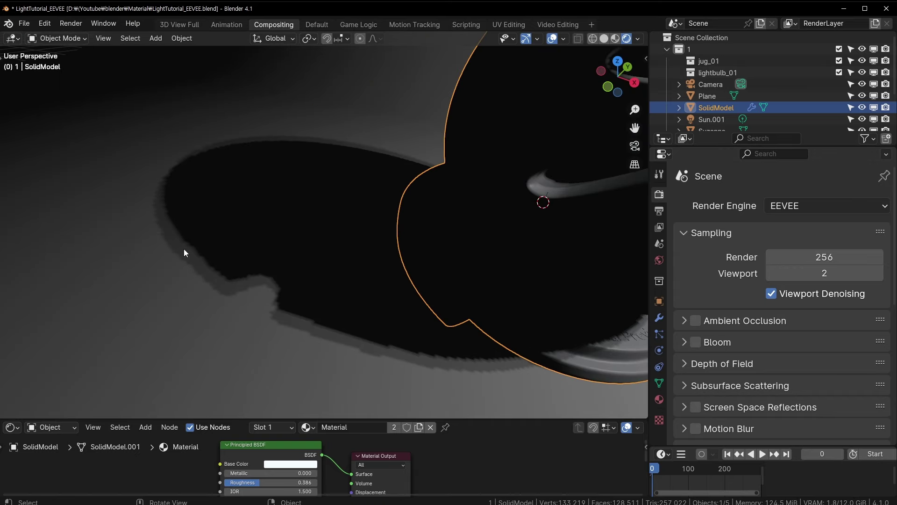
{"action": "left_click", "coordinate": [771, 272]}
{"action": "left_click", "coordinate": [770, 273]}
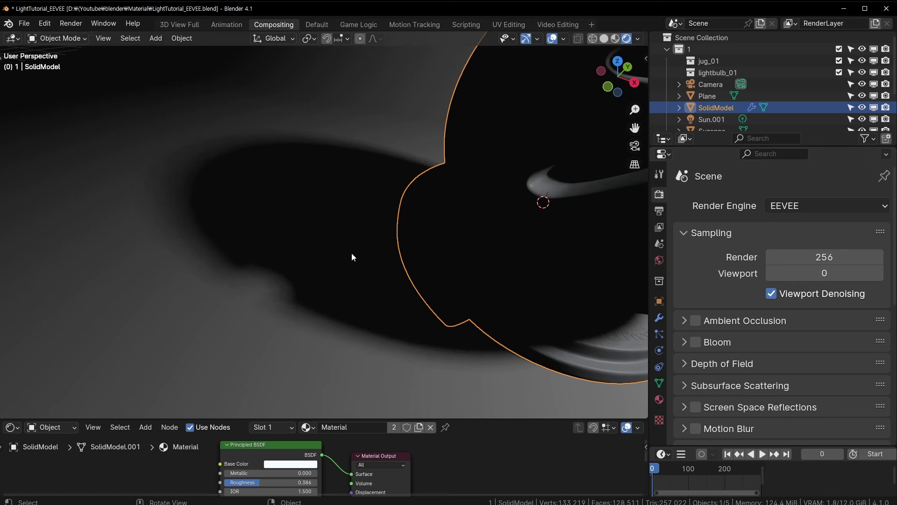
{"action": "left_click", "coordinate": [879, 273]}
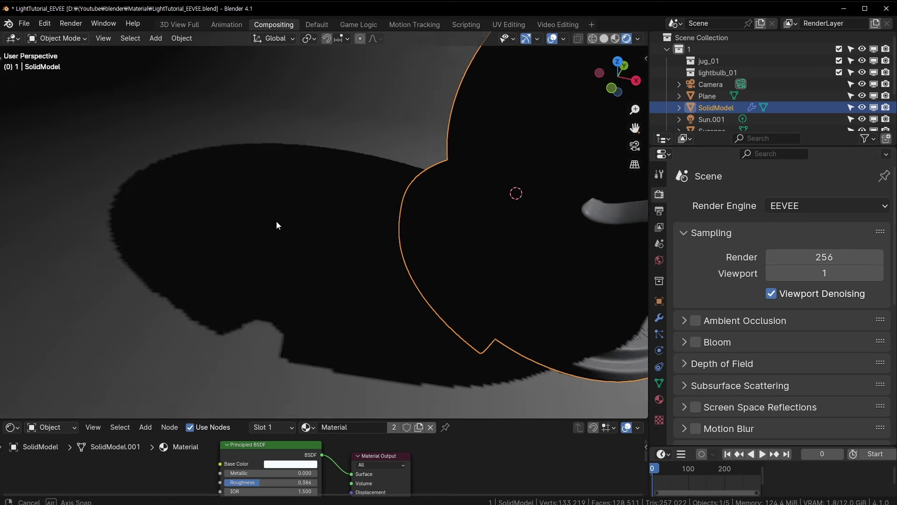
{"action": "middle_click_drag", "start_coordinate": [276, 221], "coordinate": [309, 203]}
{"action": "scroll", "coordinate": [276, 218], "scroll_direction": "down", "scroll_amount": 5}
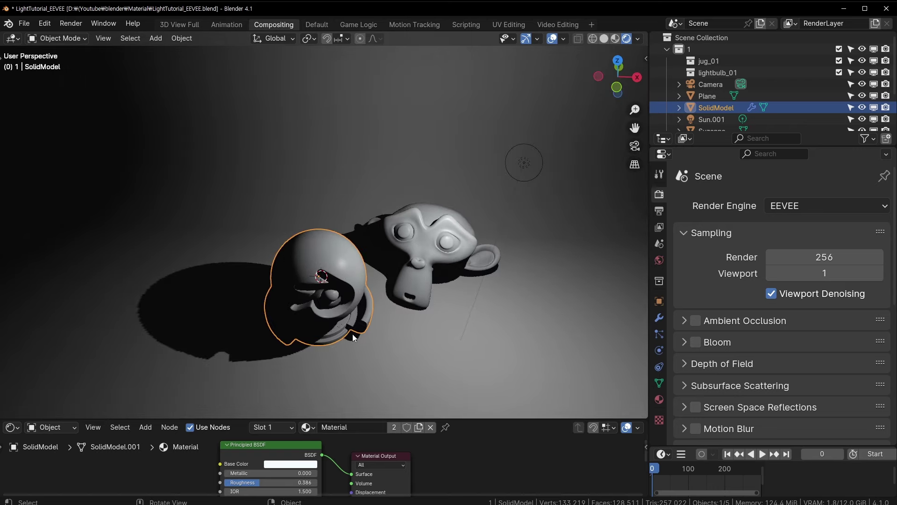
{"action": "scroll", "coordinate": [336, 342], "scroll_direction": "up", "scroll_amount": 3}
{"action": "scroll", "coordinate": [339, 261], "scroll_direction": "up", "scroll_amount": 3}
{"action": "mouse_move", "coordinate": [335, 306]}
{"action": "middle_mouse_down"}
{"action": "mouse_move", "coordinate": [328, 344]}
{"action": "mouse_move", "coordinate": [331, 306]}
{"action": "mouse_move", "coordinate": [475, 293]}
{"action": "mouse_move", "coordinate": [336, 293]}
{"action": "middle_mouse_up"}
{"action": "scroll", "coordinate": [299, 253], "scroll_direction": "down", "scroll_amount": 4}
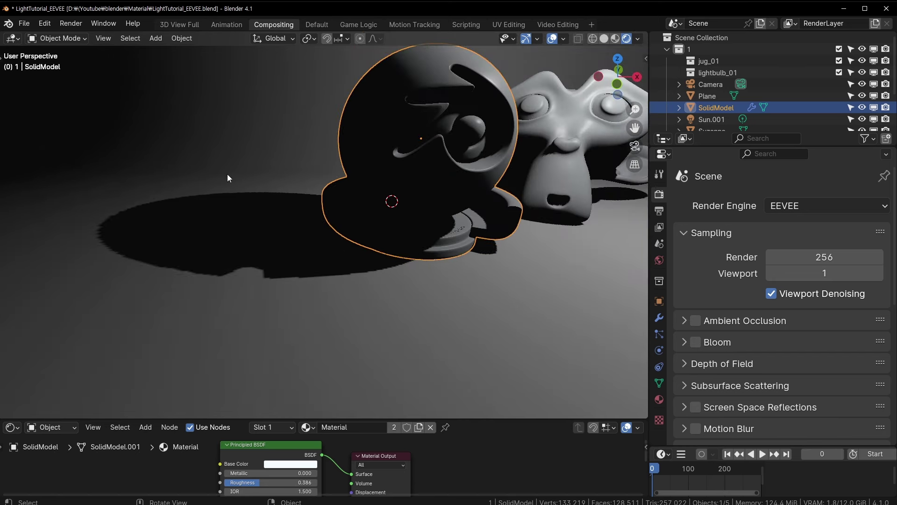
{"action": "scroll", "coordinate": [361, 154], "scroll_direction": "up", "scroll_amount": 2}
- Settle on 20 EEVEE viewport samples
{"action": "left_click", "coordinate": [828, 271]}
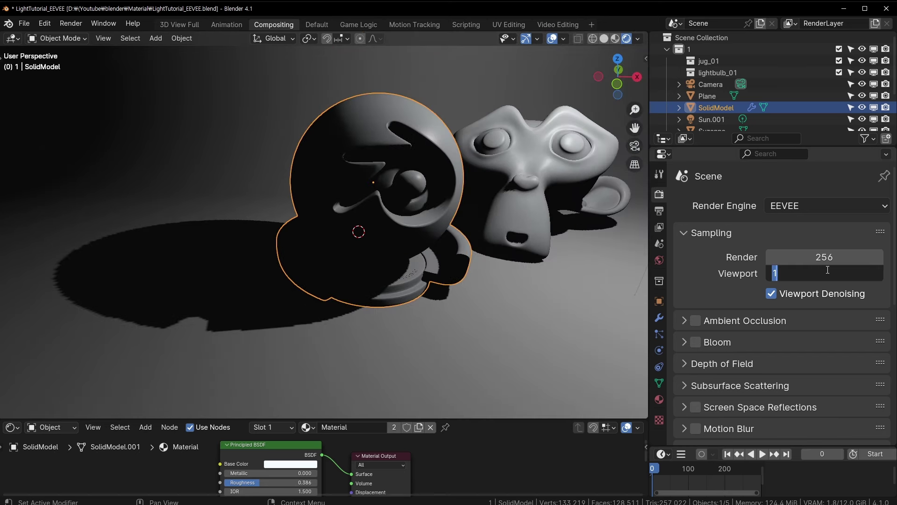
{"action": "type", "text": "20"}
{"action": "key", "text": "Return"}
{"action": "scroll", "coordinate": [276, 278], "scroll_direction": "down", "scroll_amount": 1}
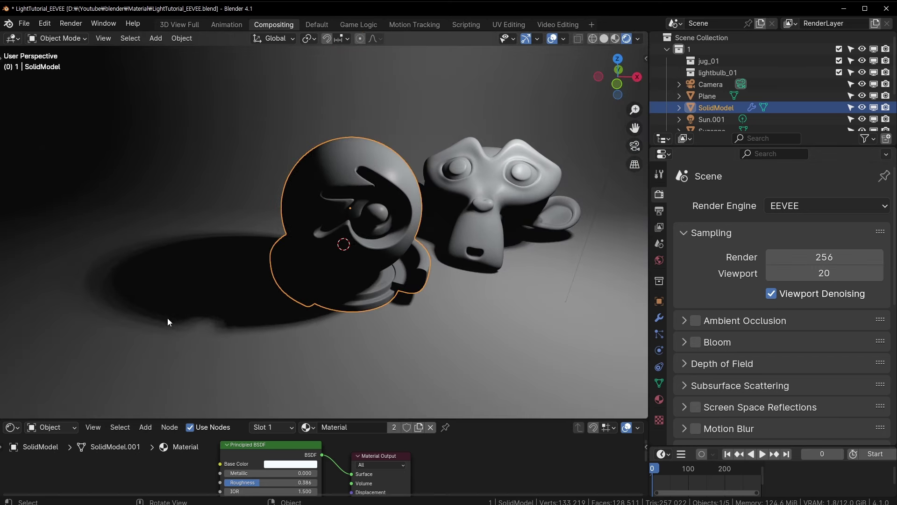
{"action": "scroll", "coordinate": [323, 250], "scroll_direction": "down", "scroll_amount": 2}
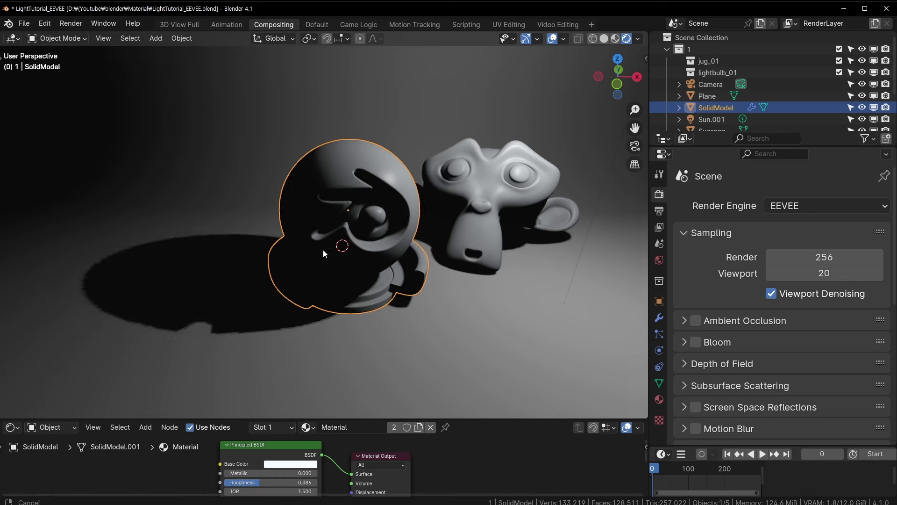
{"action": "scroll", "coordinate": [439, 259], "scroll_direction": "down", "scroll_amount": 2}
{"action": "scroll", "coordinate": [489, 140], "scroll_direction": "down", "scroll_amount": 1}
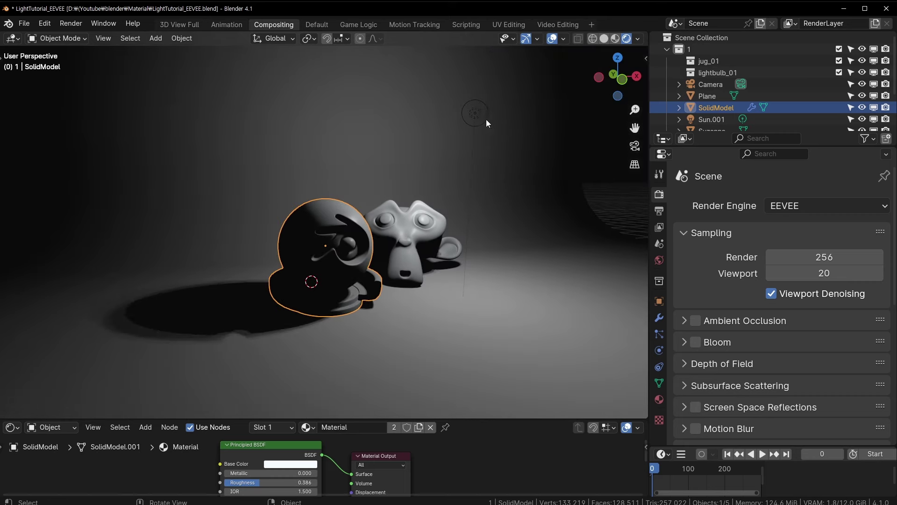
- Select the Sun.001 light and show its Light properties
{"action": "left_click", "coordinate": [478, 110]}
{"action": "left_click", "coordinate": [659, 351]}
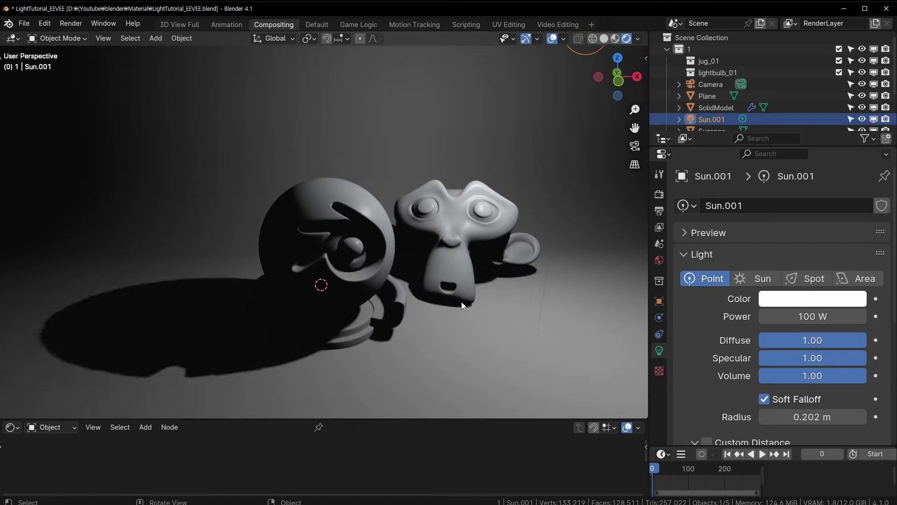
{"action": "scroll", "coordinate": [445, 274], "scroll_direction": "up", "scroll_amount": 2}
{"action": "scroll", "coordinate": [762, 308], "scroll_direction": "down", "scroll_amount": 3}
{"action": "scroll", "coordinate": [743, 274], "scroll_direction": "down", "scroll_amount": 2}
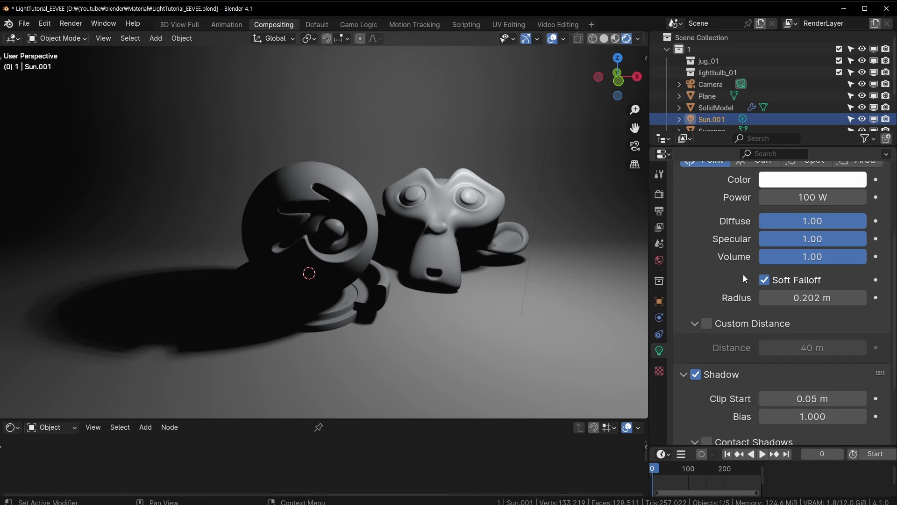
{"action": "scroll", "coordinate": [722, 340], "scroll_direction": "down", "scroll_amount": 3}
{"action": "scroll", "coordinate": [711, 351], "scroll_direction": "down", "scroll_amount": 2}
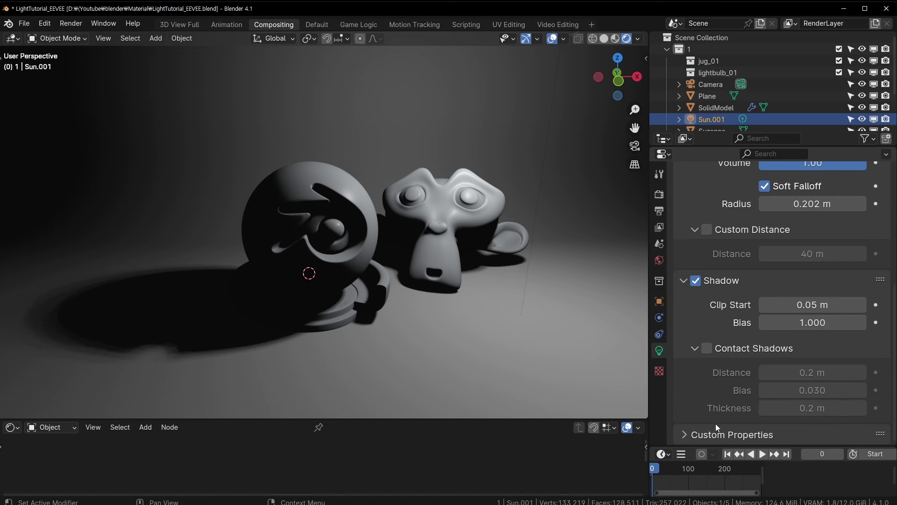
{"action": "scroll", "coordinate": [724, 298], "scroll_direction": "up", "scroll_amount": 2}
{"action": "scroll", "coordinate": [723, 299], "scroll_direction": "up", "scroll_amount": 1}
- Toggle the light's Soft Falloff off and cancel the accidental transform
{"action": "left_click", "coordinate": [765, 257]}
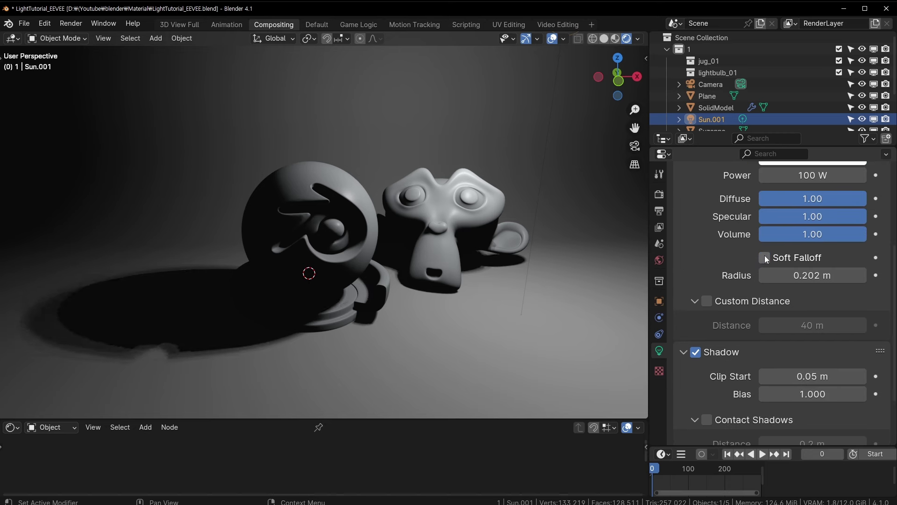
{"action": "key", "text": "r"}
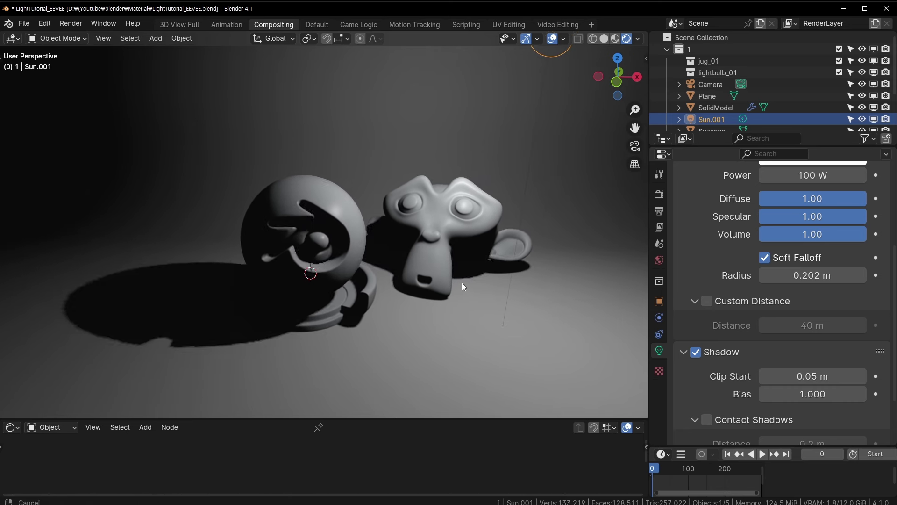
{"action": "left_click", "coordinate": [462, 282]}
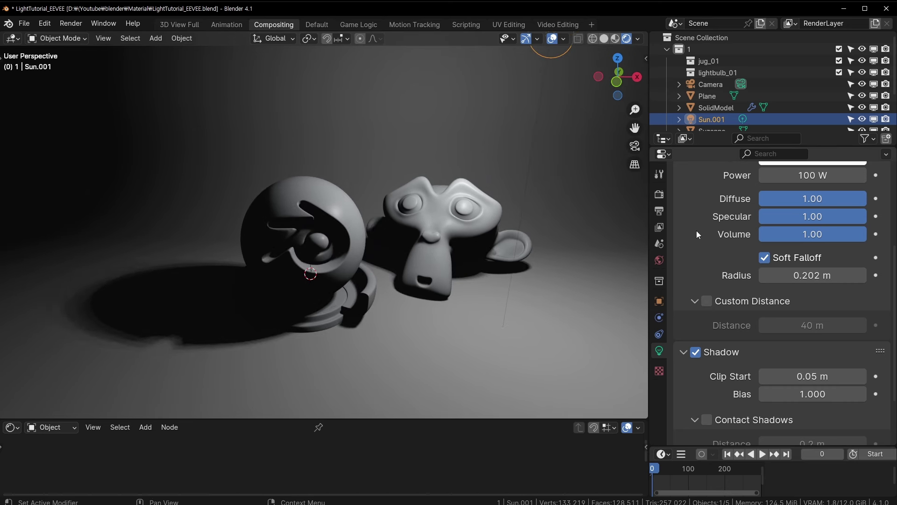
{"action": "scroll", "coordinate": [697, 233], "scroll_direction": "up", "scroll_amount": 3}
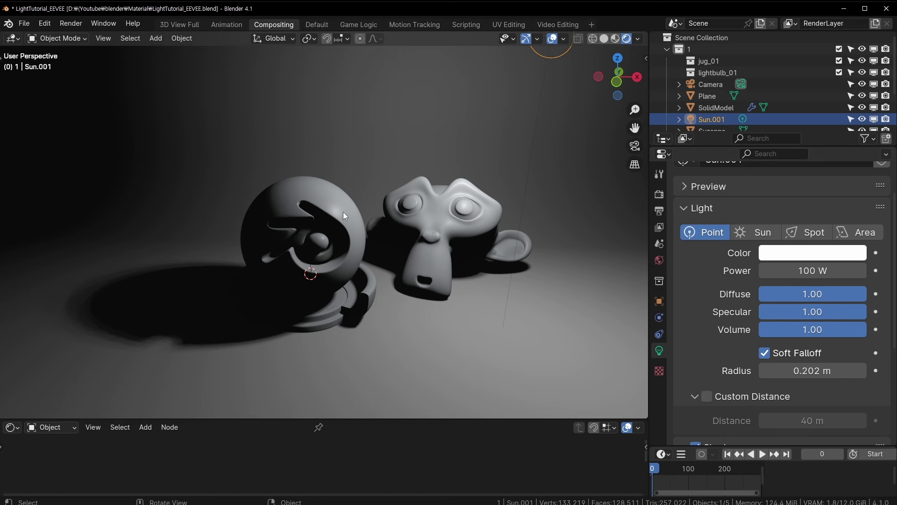
- Reduce the light radius to 0 m and orbit to inspect the sharp shadow
{"action": "mouse_move", "coordinate": [825, 311]}
{"action": "left_mouse_down"}
{"action": "mouse_move", "coordinate": [766, 312]}
{"action": "mouse_move", "coordinate": [867, 312]}
{"action": "mouse_move", "coordinate": [761, 300]}
{"action": "mouse_move", "coordinate": [867, 294]}
{"action": "left_mouse_up"}
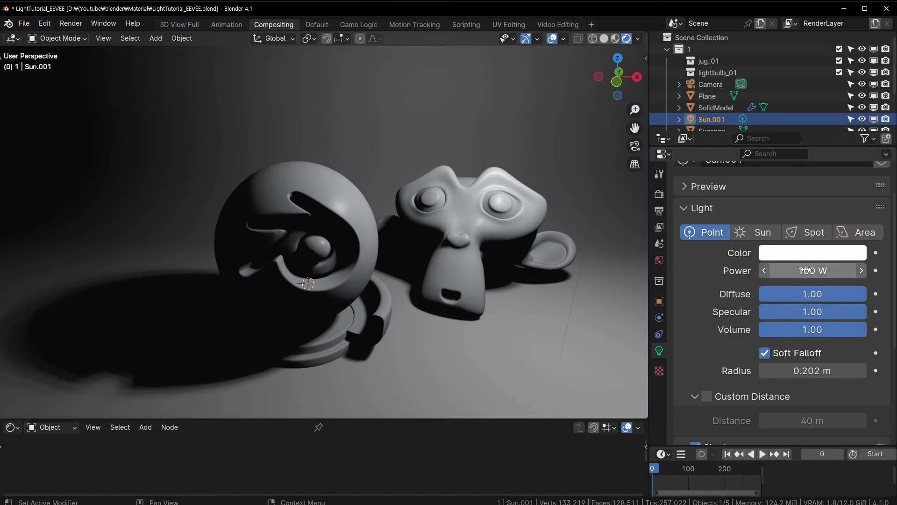
{"action": "scroll", "coordinate": [826, 314], "scroll_direction": "down", "scroll_amount": 1}
{"action": "left_click_drag", "start_coordinate": [803, 348], "coordinate": [766, 348]}
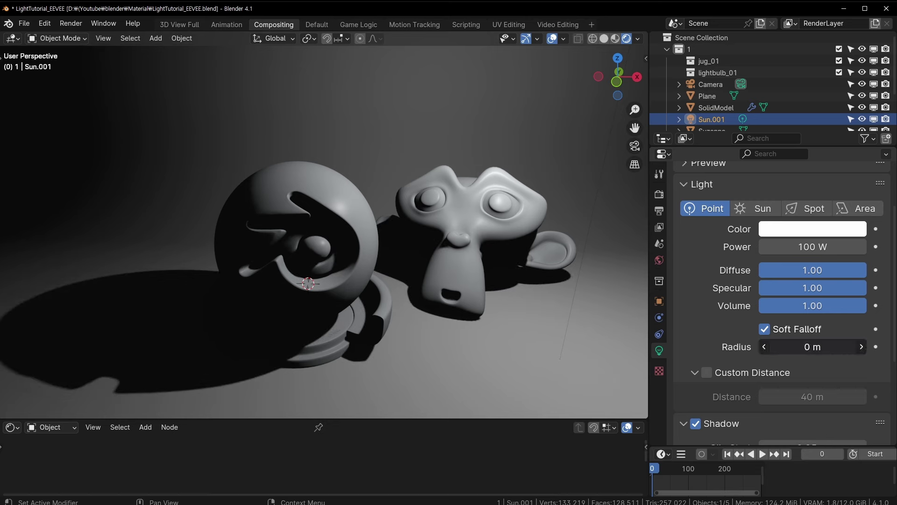
{"action": "mouse_move", "coordinate": [282, 317]}
{"action": "middle_mouse_down"}
{"action": "mouse_move", "coordinate": [395, 228]}
{"action": "mouse_move", "coordinate": [341, 286]}
{"action": "mouse_move", "coordinate": [381, 200]}
{"action": "middle_mouse_up"}
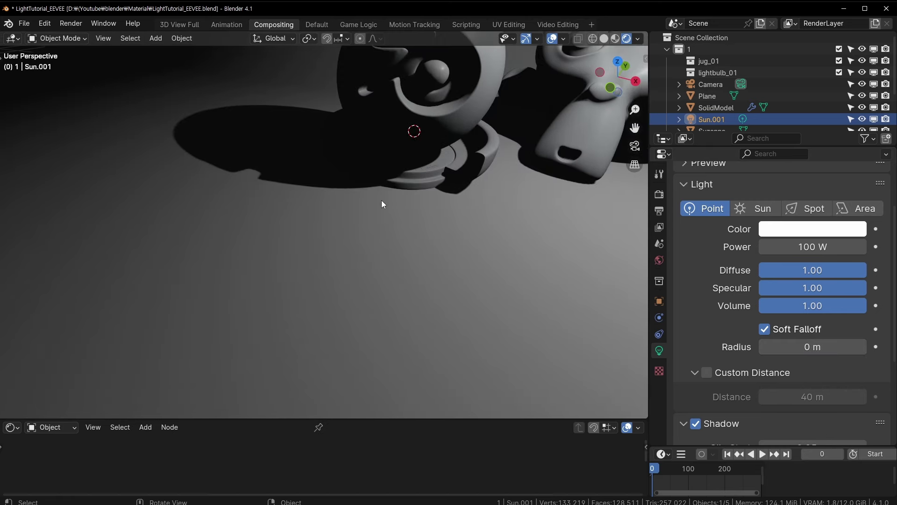
- Soften the shadows by setting Sun.001's radius to 0.1 m, then 0.2 m, and return to render settings
{"action": "left_click", "coordinate": [417, 115]}
{"action": "scroll", "coordinate": [416, 116], "scroll_direction": "down", "scroll_amount": 5}
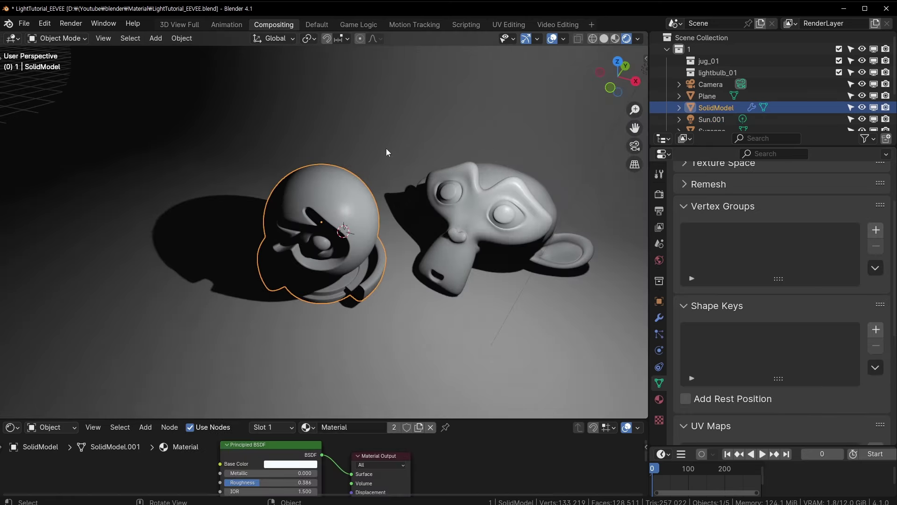
{"action": "left_click", "coordinate": [711, 119]}
{"action": "mouse_move", "coordinate": [813, 347]}
{"action": "left_mouse_down"}
{"action": "mouse_move", "coordinate": [823, 347]}
{"action": "mouse_move", "coordinate": [802, 348]}
{"action": "left_mouse_up"}
{"action": "left_click", "coordinate": [809, 347]}
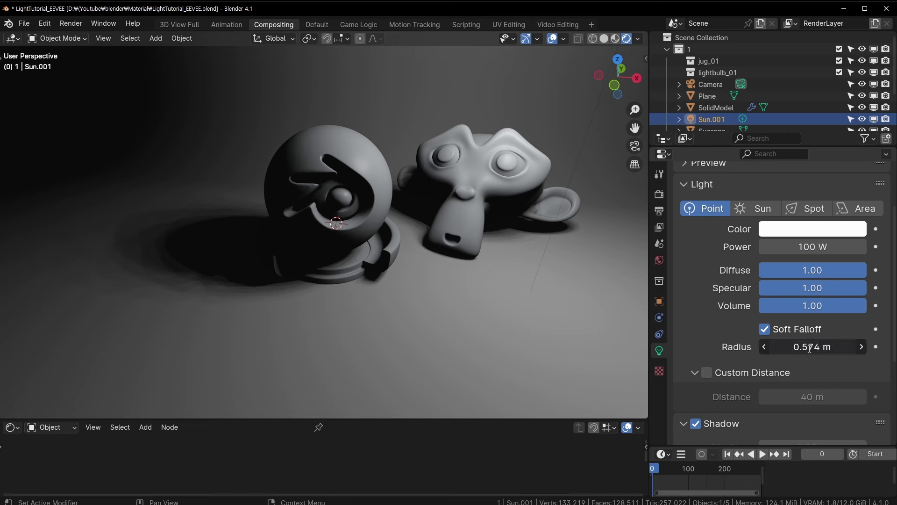
{"action": "type", "text": "0.1"}
{"action": "key", "text": "Return"}
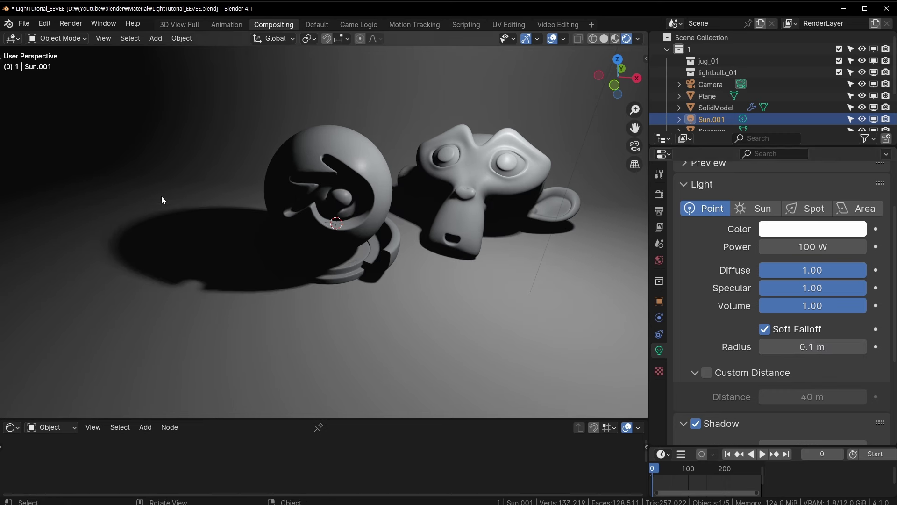
{"action": "left_click", "coordinate": [812, 347]}
{"action": "type", "text": "0.2"}
{"action": "key", "text": "Return"}
{"action": "left_click", "coordinate": [659, 194]}
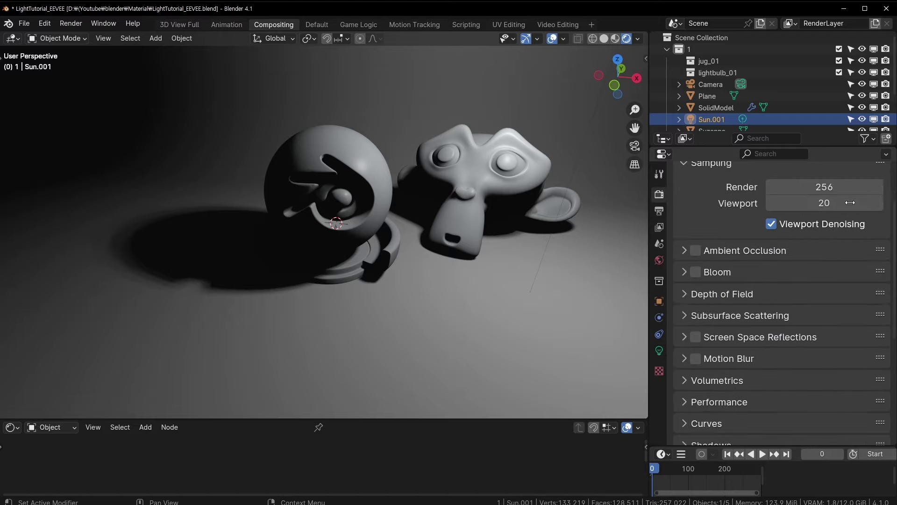
{"action": "scroll", "coordinate": [840, 209], "scroll_direction": "up", "scroll_amount": 2}
- Switch the render engine to Cycles and set the point light's radius to 0 m
{"action": "left_click", "coordinate": [841, 206]}
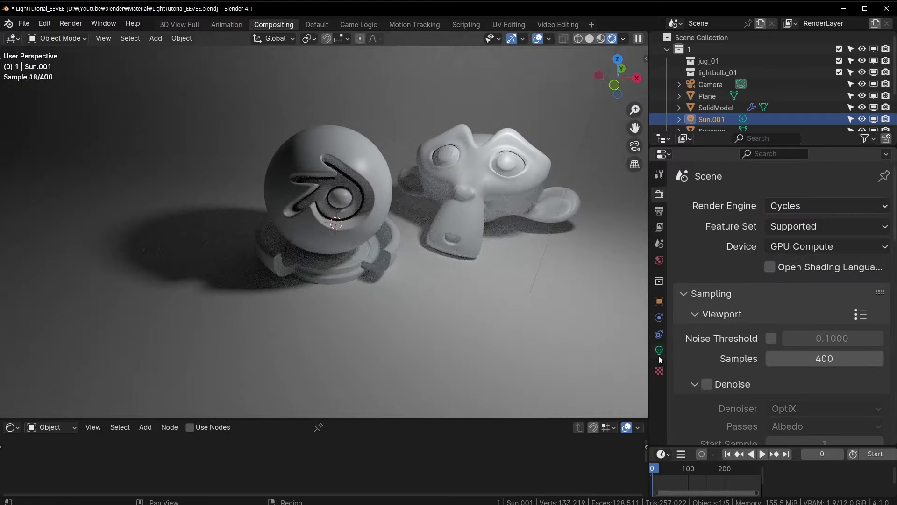
{"action": "left_click", "coordinate": [659, 350]}
{"action": "left_click", "coordinate": [810, 358]}
{"action": "type", "text": "0"}
{"action": "key", "text": "Return"}
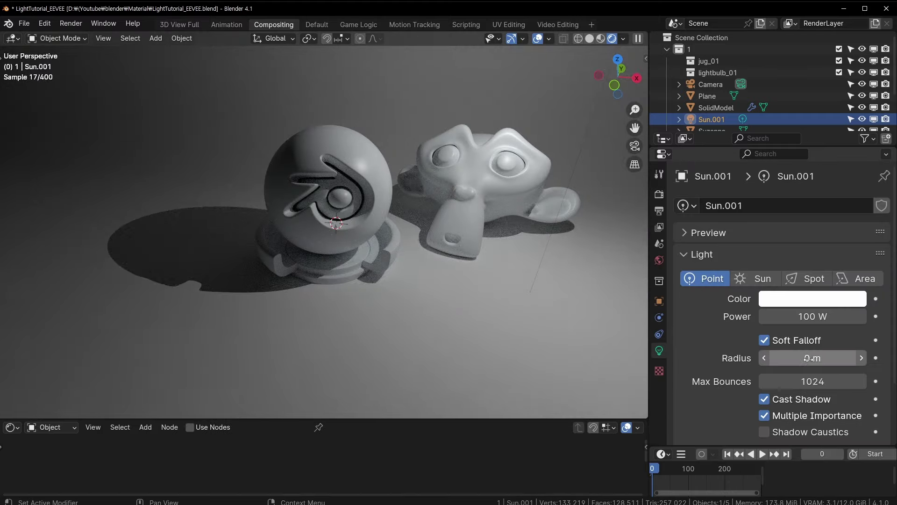
{"action": "left_click", "coordinate": [811, 358]}
{"action": "key", "text": "Return"}
- Adjust the light radius, dropping it to 0 for sharp shadows, and end at 0.15 m
{"action": "mouse_move", "coordinate": [840, 358]}
{"action": "left_mouse_down"}
{"action": "mouse_move", "coordinate": [860, 358]}
{"action": "mouse_move", "coordinate": [813, 358]}
{"action": "mouse_move", "coordinate": [828, 358]}
{"action": "left_mouse_up"}
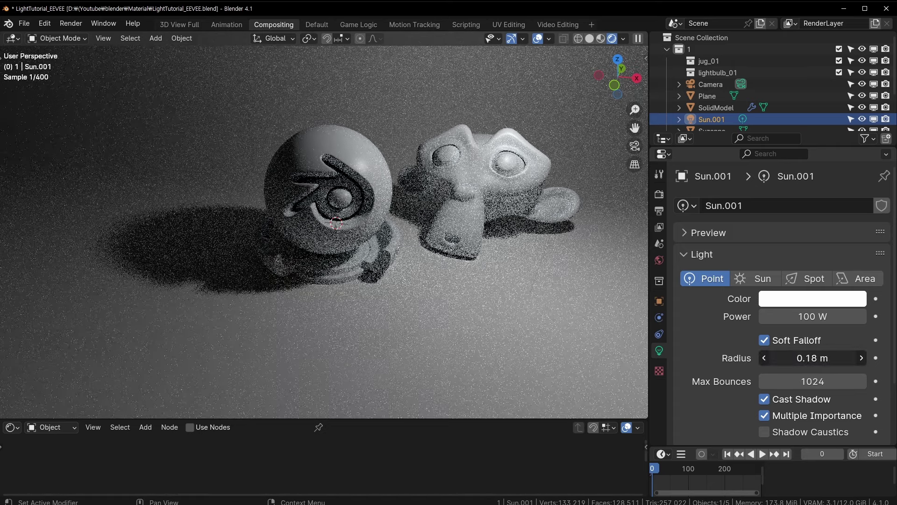
{"action": "scroll", "coordinate": [155, 265], "scroll_direction": "up", "scroll_amount": 2}
{"action": "scroll", "coordinate": [166, 277], "scroll_direction": "up", "scroll_amount": 1}
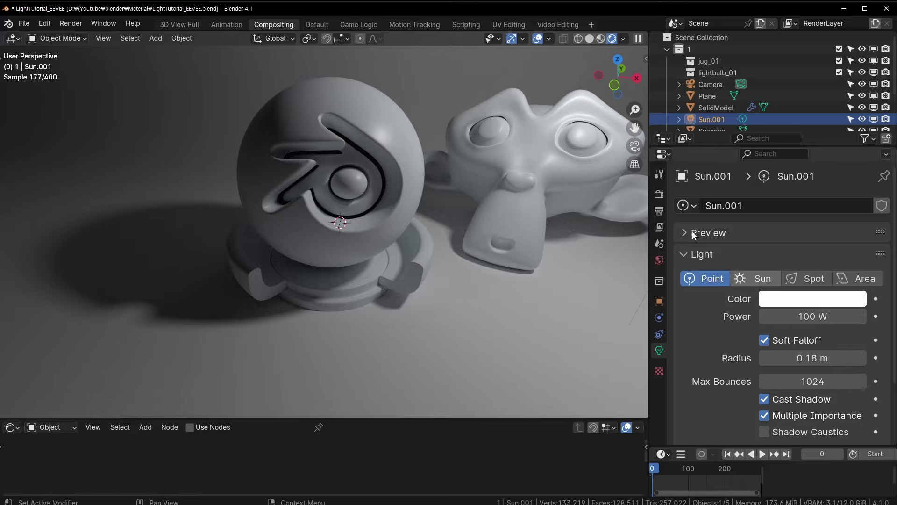
{"action": "scroll", "coordinate": [498, 127], "scroll_direction": "down", "scroll_amount": 4}
{"action": "scroll", "coordinate": [345, 143], "scroll_direction": "up", "scroll_amount": 2}
{"action": "scroll", "coordinate": [322, 110], "scroll_direction": "up", "scroll_amount": 2}
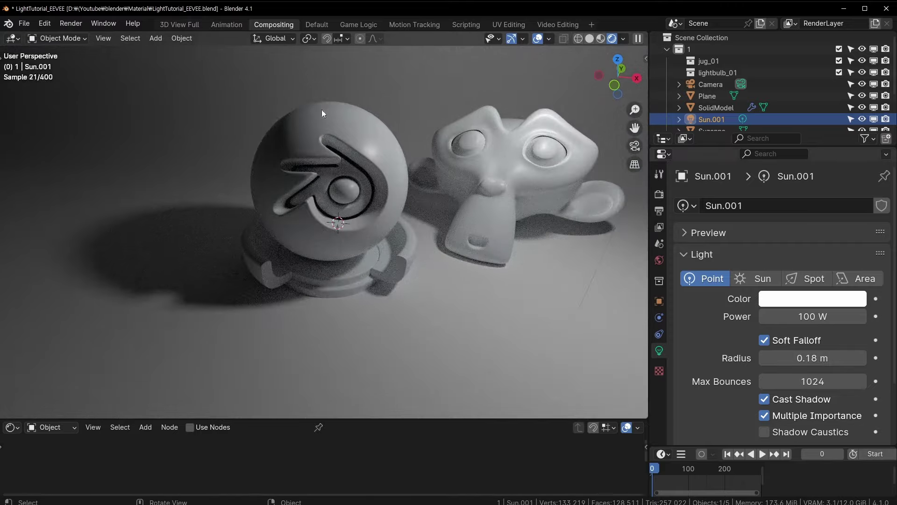
{"action": "scroll", "coordinate": [199, 173], "scroll_direction": "up", "scroll_amount": 1}
{"action": "left_click_drag", "start_coordinate": [816, 358], "coordinate": [747, 359]}
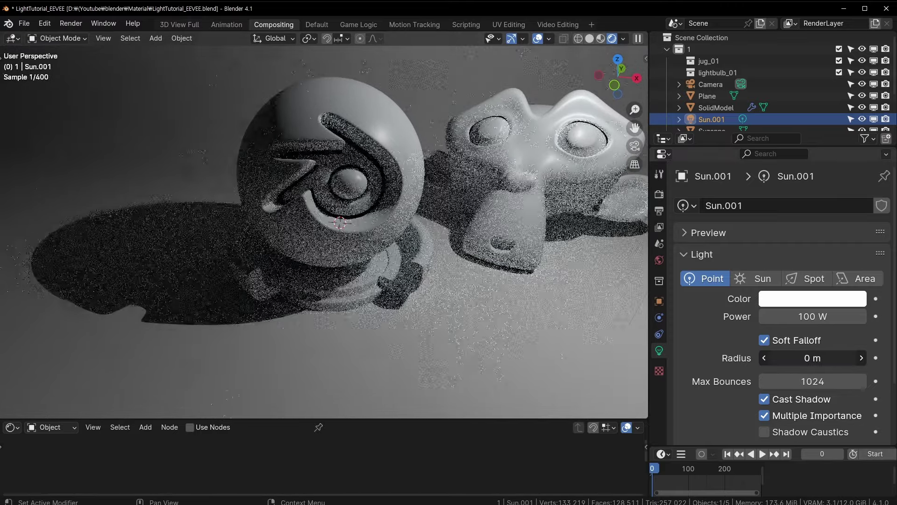
{"action": "left_click_drag", "start_coordinate": [812, 358], "coordinate": [822, 358]}
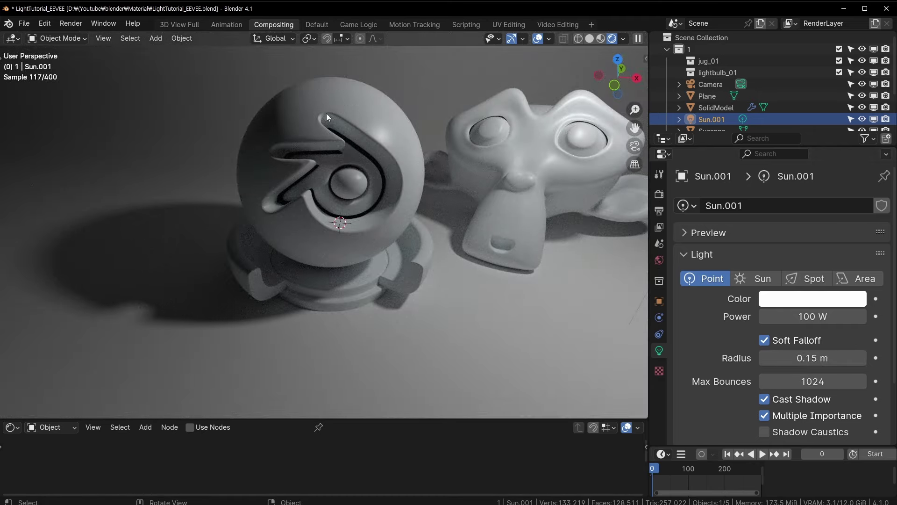
- Set the render engine back to EEVEE in the Render settings
{"action": "left_click", "coordinate": [659, 193]}
{"action": "left_click", "coordinate": [835, 206]}
{"action": "left_click", "coordinate": [823, 223]}
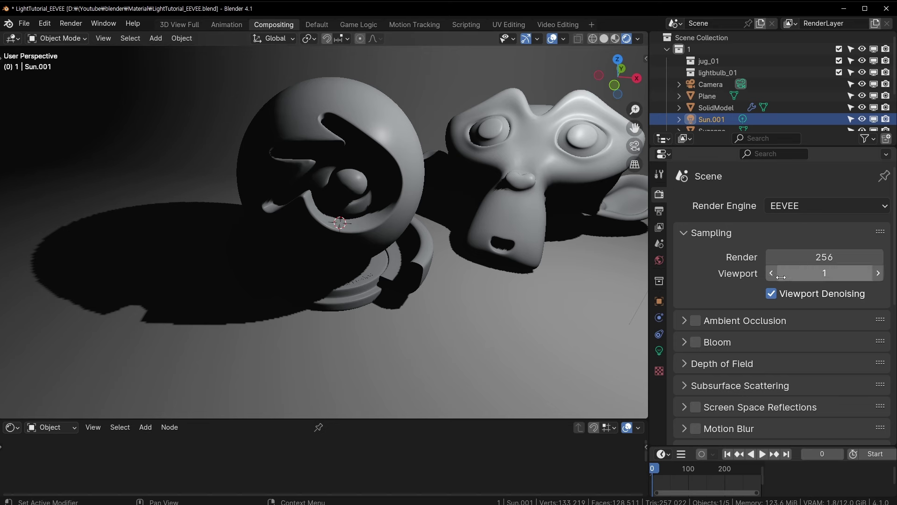
- Raise EEVEE viewport samples to 8 and review the light's properties
{"action": "left_click", "coordinate": [879, 273]}
{"action": "left_click", "coordinate": [878, 273]}
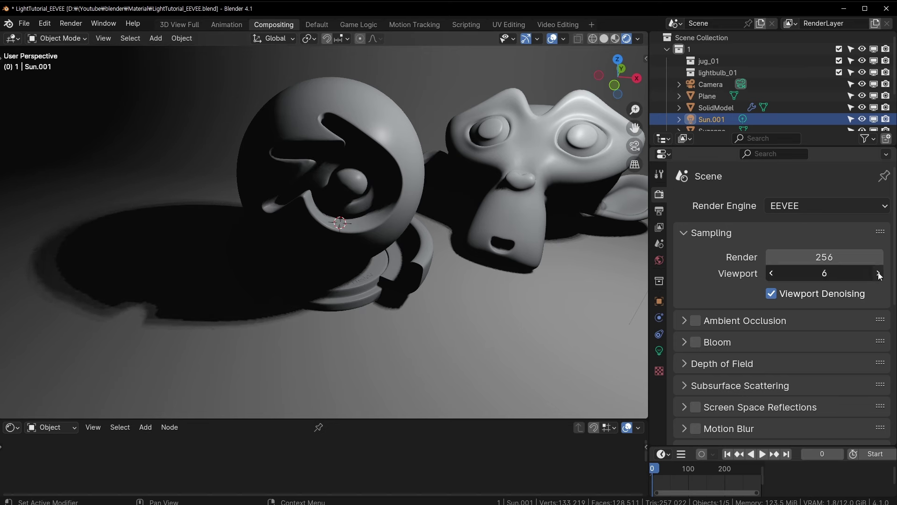
{"action": "left_click", "coordinate": [878, 273]}
{"action": "left_click", "coordinate": [878, 273]}
{"action": "scroll", "coordinate": [433, 167], "scroll_direction": "down", "scroll_amount": 4}
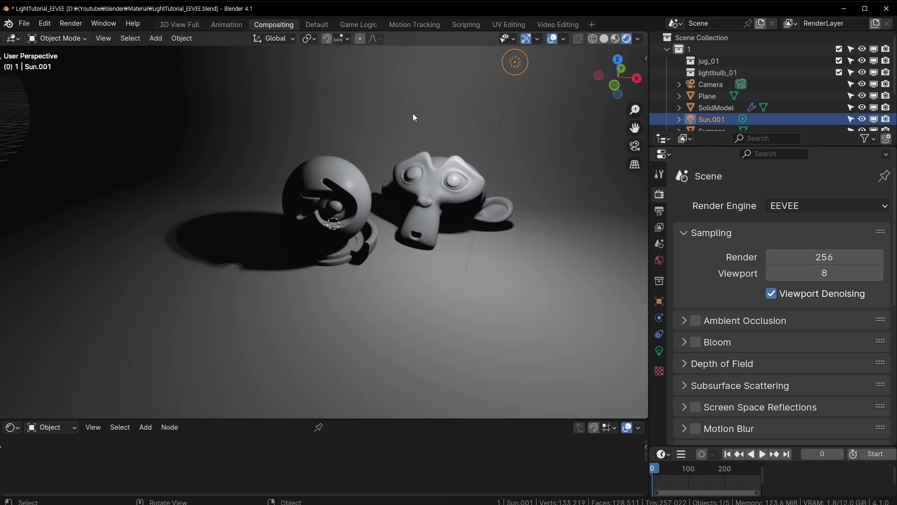
{"action": "left_click", "coordinate": [659, 350]}
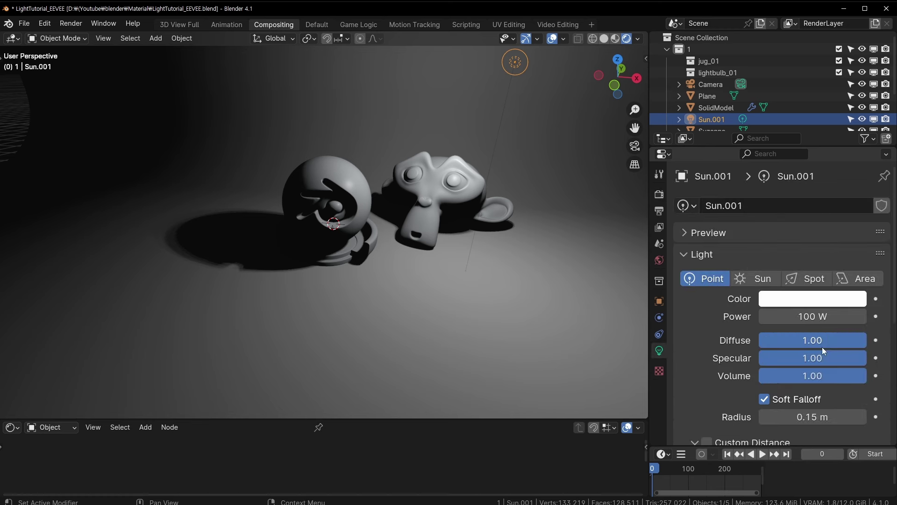
{"action": "scroll", "coordinate": [808, 374], "scroll_direction": "down", "scroll_amount": 3}
{"action": "scroll", "coordinate": [437, 97], "scroll_direction": "up", "scroll_amount": 2}
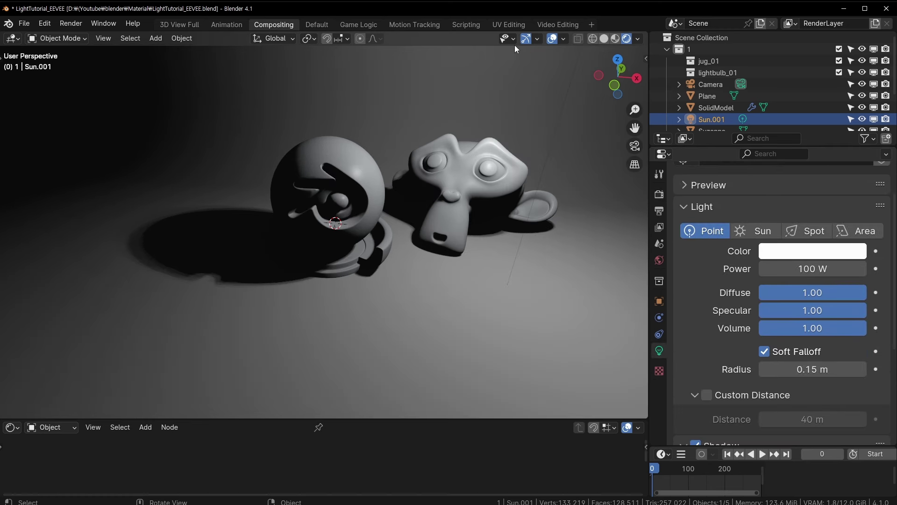
{"action": "scroll", "coordinate": [256, 237], "scroll_direction": "up", "scroll_amount": 1}
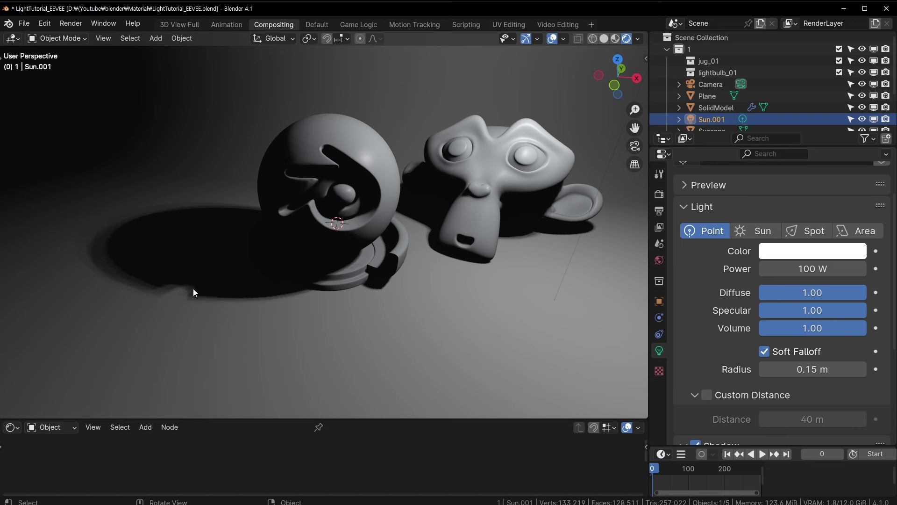
- Set EEVEE viewport samples to 64 in Render > Sampling
{"action": "left_click", "coordinate": [659, 211]}
{"action": "scroll", "coordinate": [697, 206], "scroll_direction": "up", "scroll_amount": 2}
{"action": "left_click", "coordinate": [659, 194]}
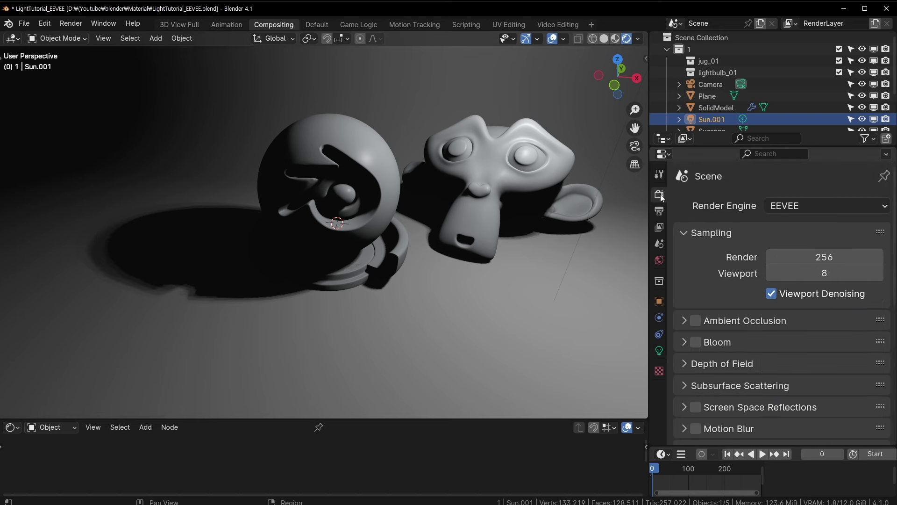
{"action": "double_click", "coordinate": [836, 273]}
{"action": "type", "text": "64"}
{"action": "key", "text": "Return"}
- Select the sphere, orbit to frame the whole scene, and turn off the light's shadows
{"action": "scroll", "coordinate": [198, 289], "scroll_direction": "up", "scroll_amount": 1}
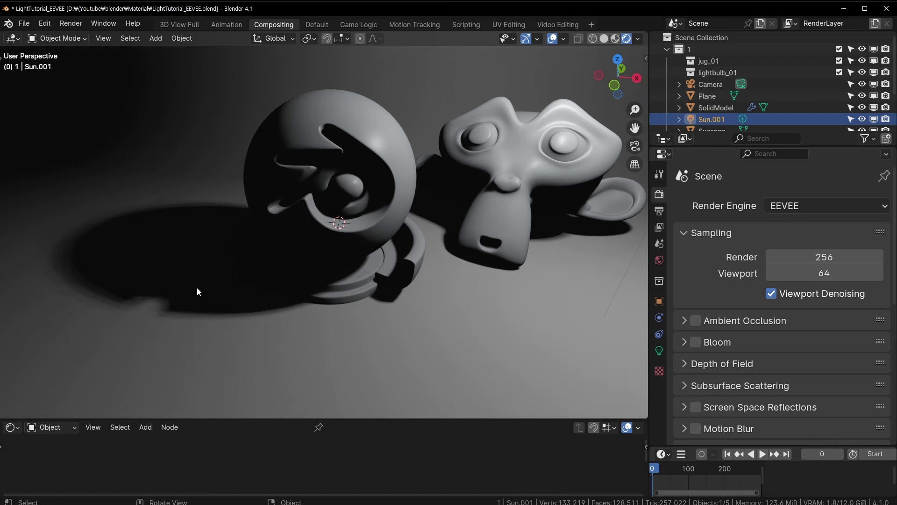
{"action": "middle_click_drag", "start_coordinate": [198, 287], "coordinate": [293, 277]}
{"action": "scroll", "coordinate": [283, 223], "scroll_direction": "up", "scroll_amount": 3}
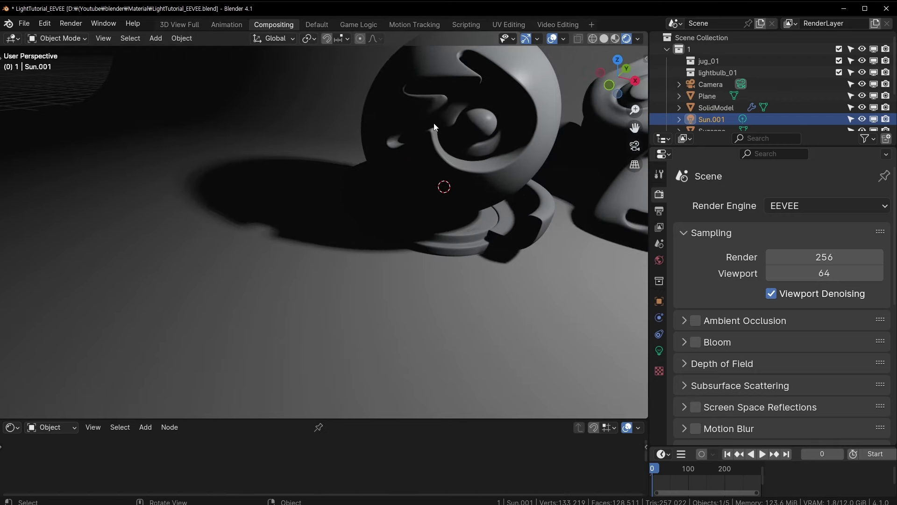
{"action": "left_click", "coordinate": [434, 127]}
{"action": "middle_click_drag", "start_coordinate": [427, 137], "coordinate": [349, 190]}
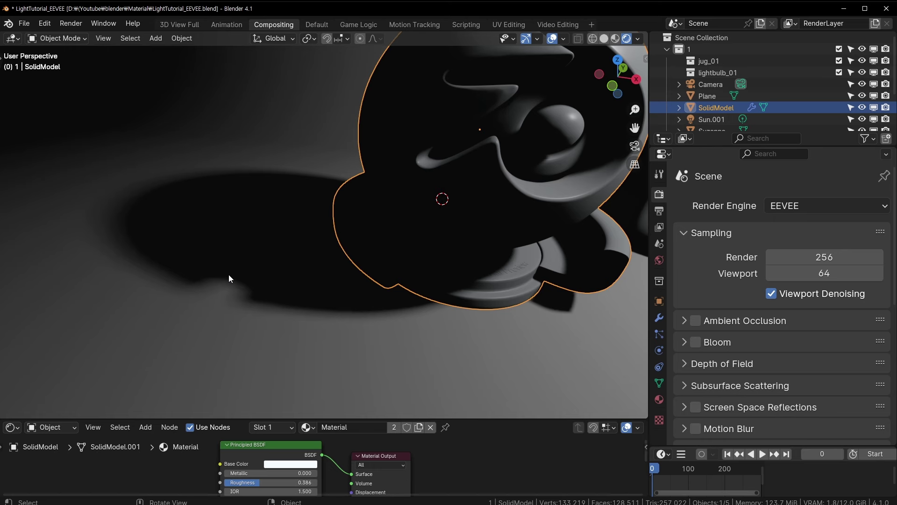
{"action": "scroll", "coordinate": [436, 251], "scroll_direction": "down", "scroll_amount": 5}
{"action": "scroll", "coordinate": [465, 234], "scroll_direction": "down", "scroll_amount": 4}
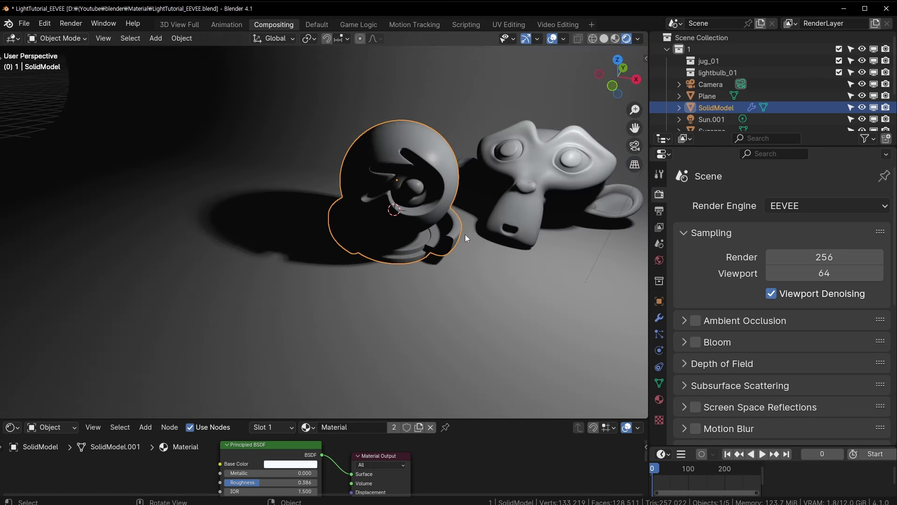
{"action": "mouse_move", "coordinate": [464, 234]}
{"action": "middle_mouse_down", "text": "shift"}
{"action": "mouse_move", "coordinate": [387, 243]}
{"action": "mouse_move", "coordinate": [395, 234]}
{"action": "middle_mouse_up", "text": "shift"}
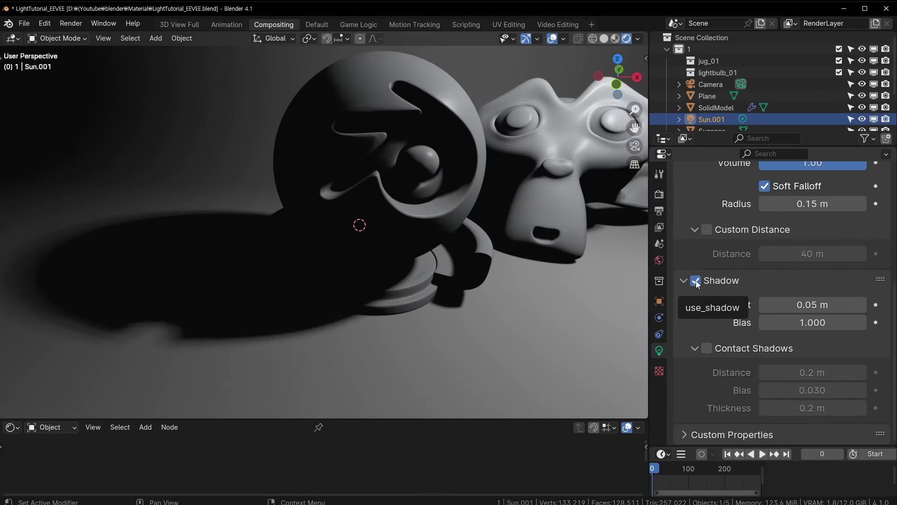
{"action": "left_click", "coordinate": [695, 280]}
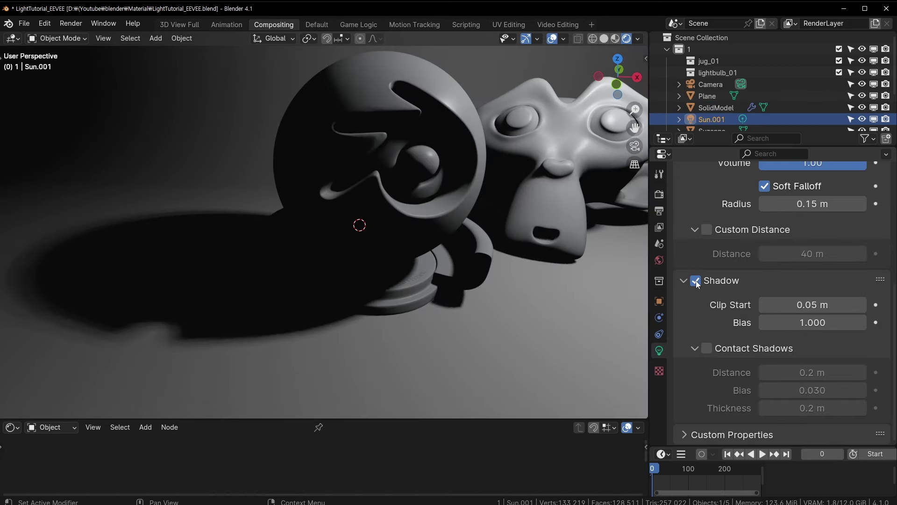
- Re-enable the light's shadows and vary Clip Start between 0.001 m and about 3 m
{"action": "left_click", "coordinate": [696, 281]}
{"action": "double_click", "coordinate": [696, 280]}
{"action": "left_click", "coordinate": [696, 280]}
{"action": "mouse_move", "coordinate": [812, 305]}
{"action": "left_mouse_down"}
{"action": "mouse_move", "coordinate": [789, 305]}
{"action": "mouse_move", "coordinate": [841, 305]}
{"action": "mouse_move", "coordinate": [821, 305]}
{"action": "left_mouse_up"}
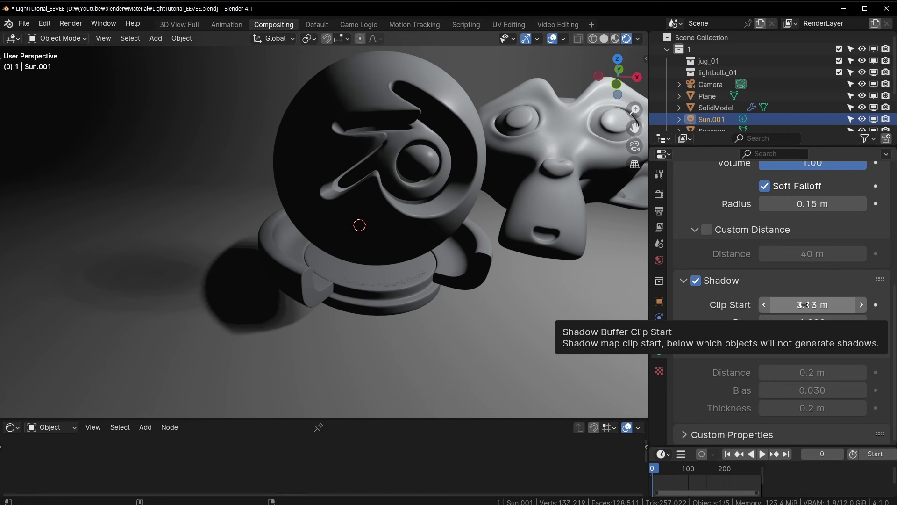
{"action": "left_click_drag", "start_coordinate": [804, 305], "coordinate": [720, 305]}
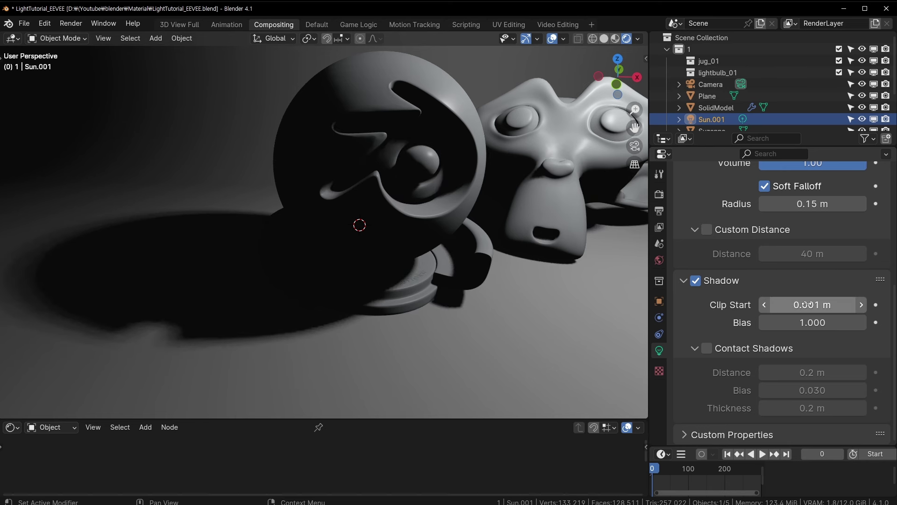
{"action": "left_click", "coordinate": [864, 302]}
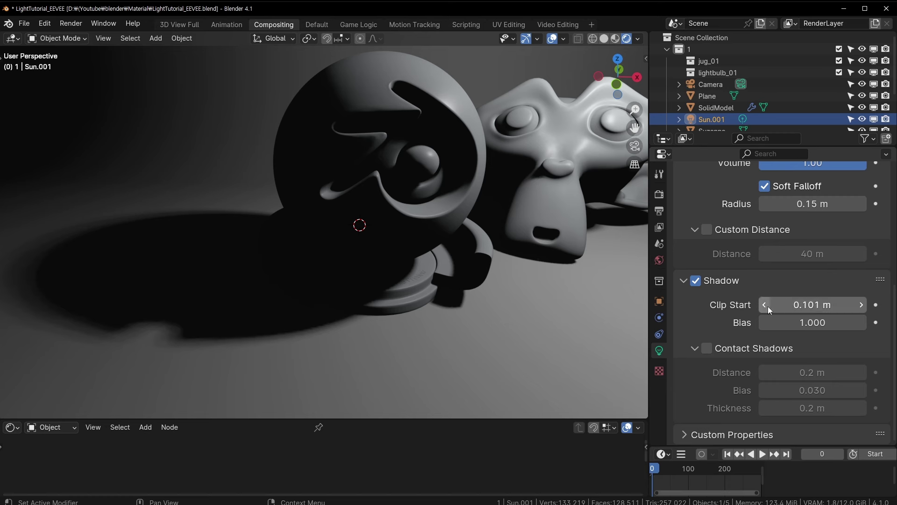
{"action": "left_click_drag", "start_coordinate": [770, 310], "coordinate": [748, 310]}
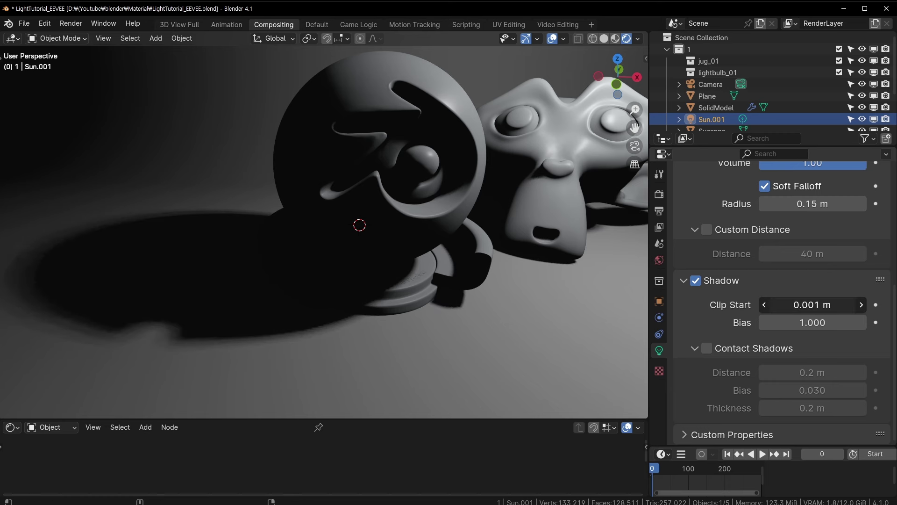
{"action": "mouse_move", "coordinate": [813, 304]}
{"action": "left_mouse_down"}
{"action": "mouse_move", "coordinate": [841, 305]}
{"action": "mouse_move", "coordinate": [747, 304]}
{"action": "left_mouse_up"}
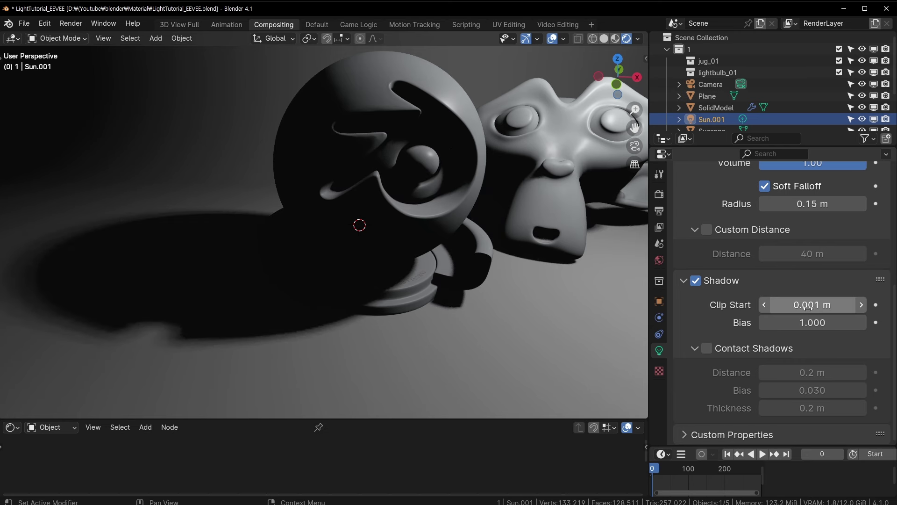
- Show the render shadow options and zoom the view in on the shadow
{"action": "left_click", "coordinate": [659, 194]}
{"action": "left_click", "coordinate": [659, 211]}
{"action": "left_click", "coordinate": [659, 194]}
{"action": "scroll", "coordinate": [414, 192], "scroll_direction": "up", "scroll_amount": 3}
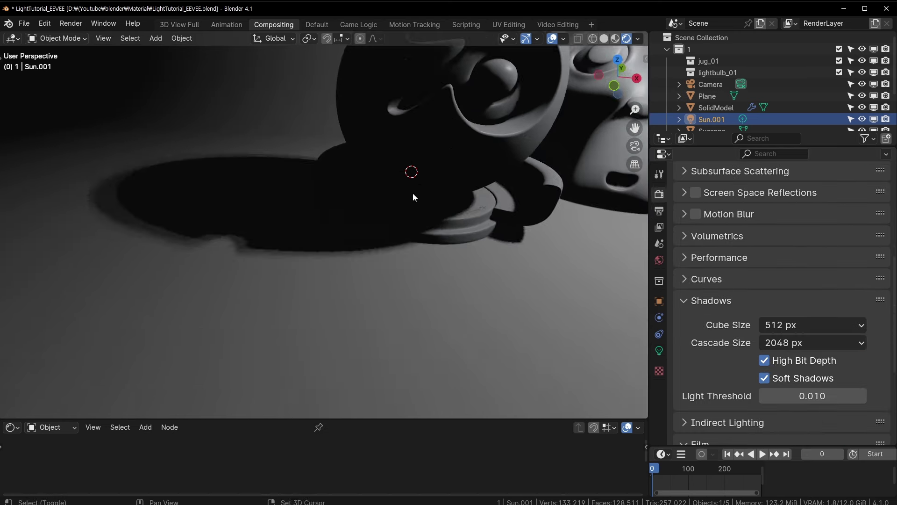
{"action": "middle_click_drag", "start_coordinate": [413, 192], "coordinate": [405, 287]}
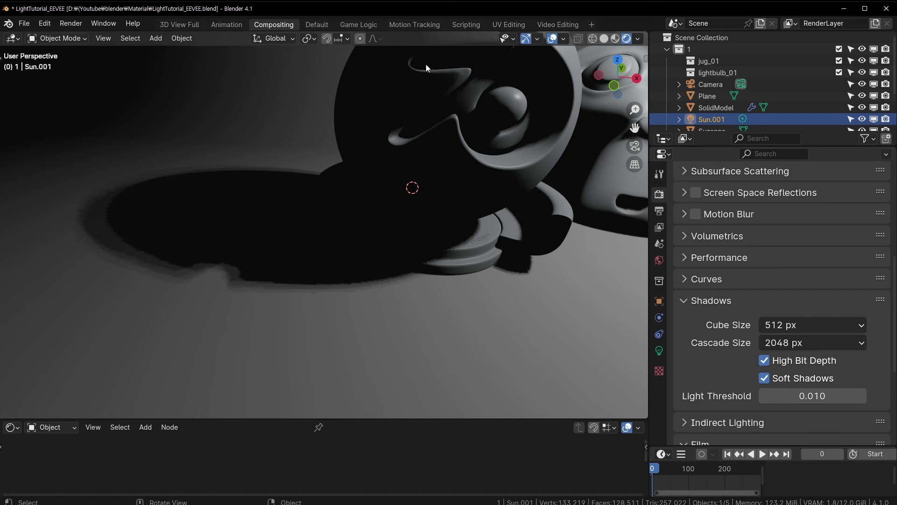
{"action": "middle_click_drag", "start_coordinate": [338, 91], "coordinate": [338, 270]}
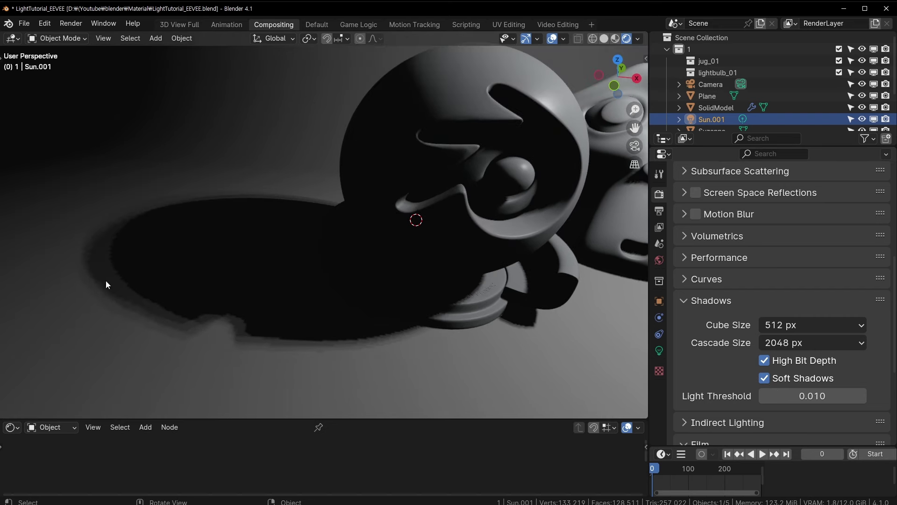
- Toggle Soft Shadows repeatedly to compare edges, leaving it on
{"action": "left_click", "coordinate": [765, 378]}
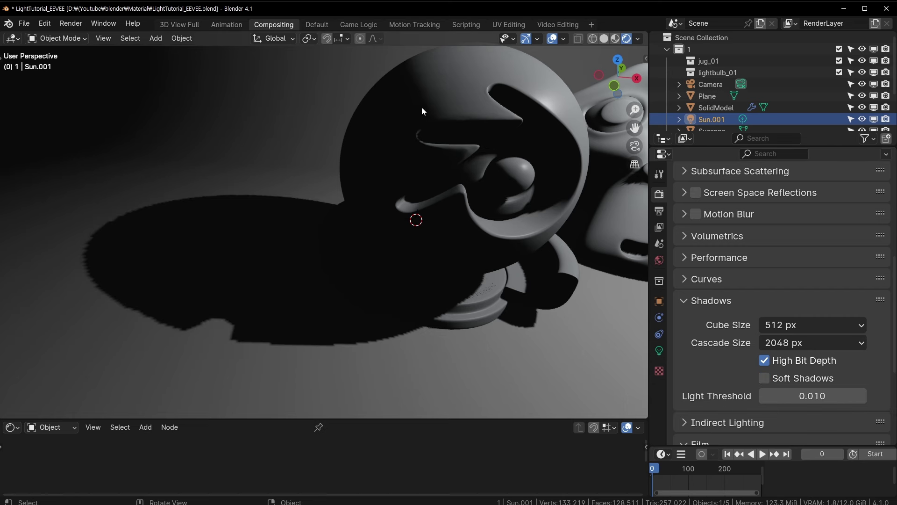
{"action": "scroll", "coordinate": [515, 165], "scroll_direction": "down", "scroll_amount": 3}
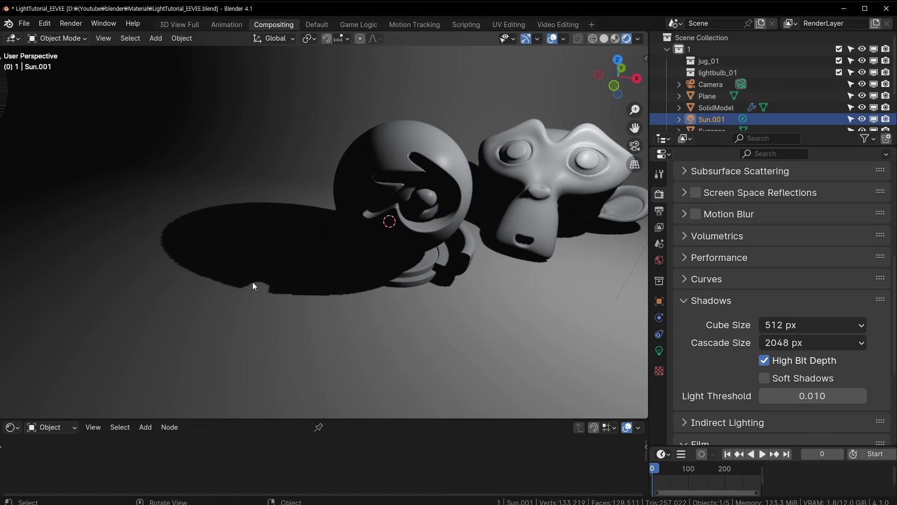
{"action": "scroll", "coordinate": [264, 192], "scroll_direction": "up", "scroll_amount": 2}
{"action": "left_click", "coordinate": [765, 378]}
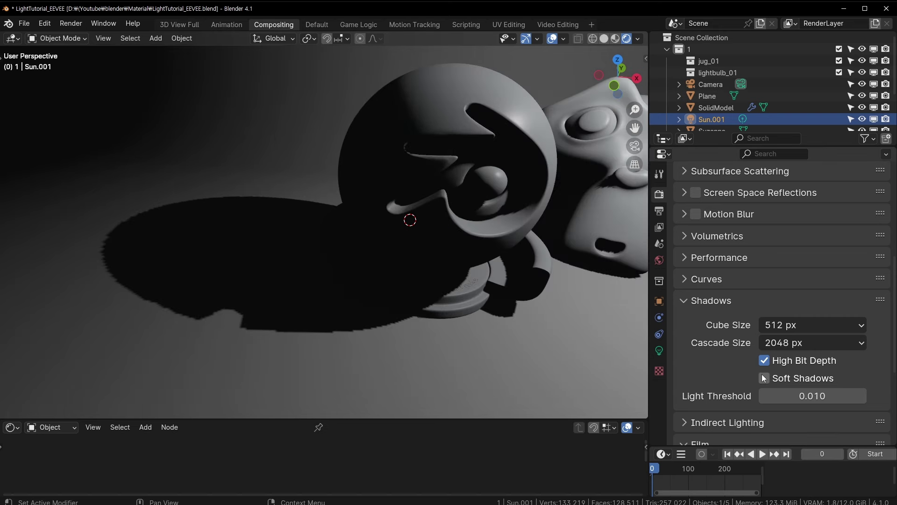
{"action": "scroll", "coordinate": [511, 299], "scroll_direction": "up", "scroll_amount": 2}
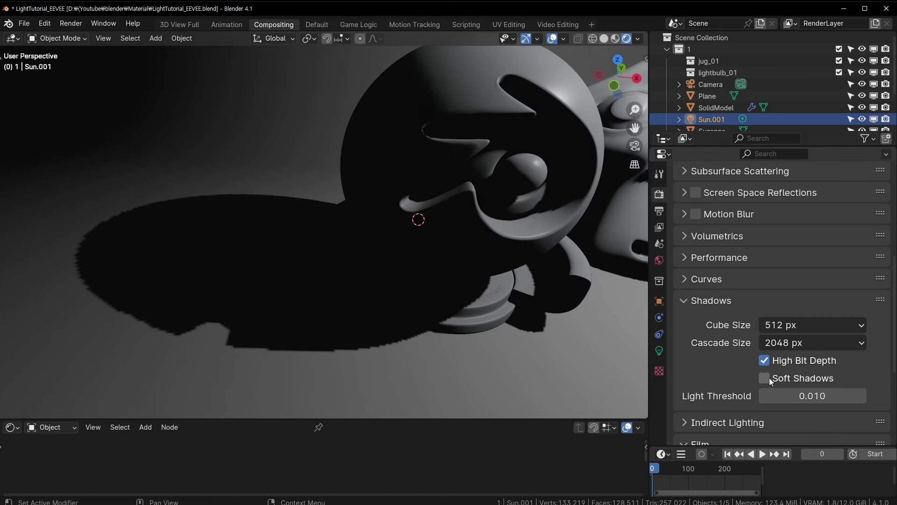
{"action": "left_click", "coordinate": [765, 378]}
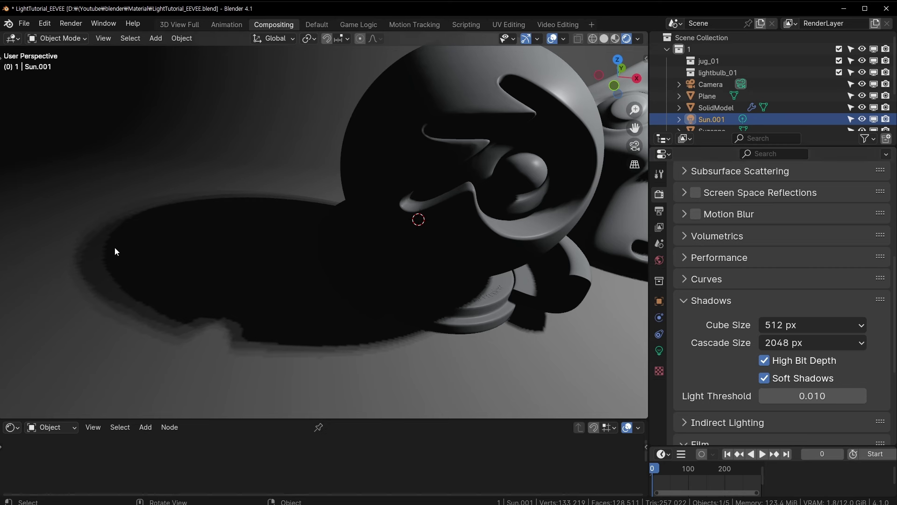
{"action": "left_click", "coordinate": [773, 383]}
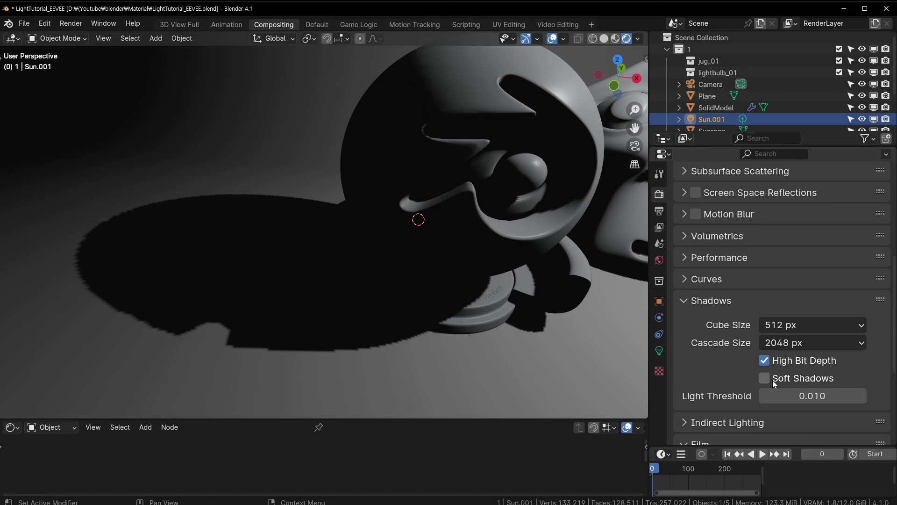
{"action": "left_click", "coordinate": [772, 380]}
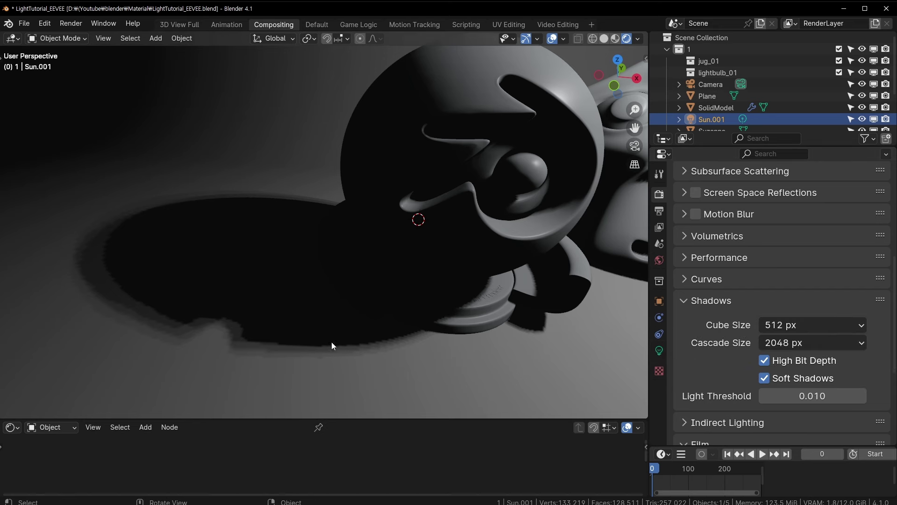
- Orbit close to the sphere and Suzanne's shadows and review Sun.001's light settings
{"action": "mouse_move", "coordinate": [332, 341]}
{"action": "middle_mouse_down"}
{"action": "mouse_move", "coordinate": [262, 355]}
{"action": "mouse_move", "coordinate": [347, 369]}
{"action": "middle_mouse_up"}
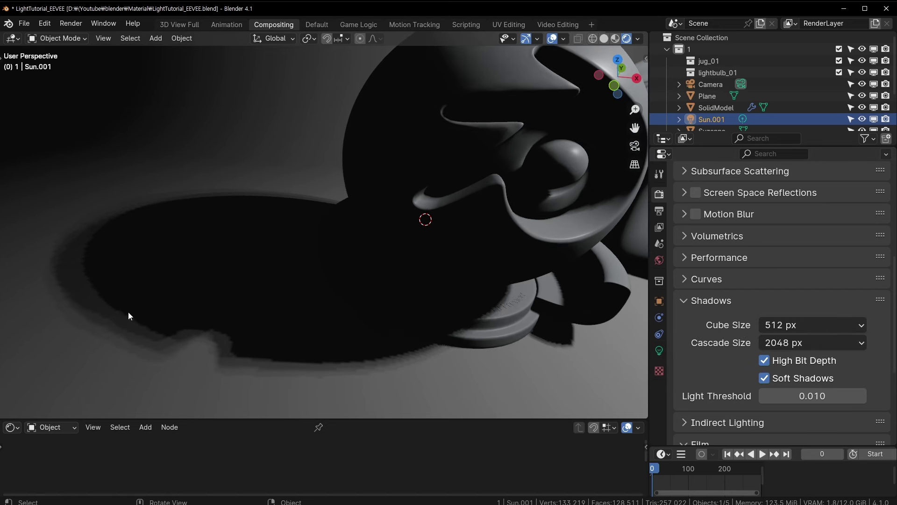
{"action": "mouse_move", "coordinate": [343, 195]}
{"action": "middle_mouse_down"}
{"action": "mouse_move", "coordinate": [94, 217]}
{"action": "mouse_move", "coordinate": [412, 346]}
{"action": "middle_mouse_up"}
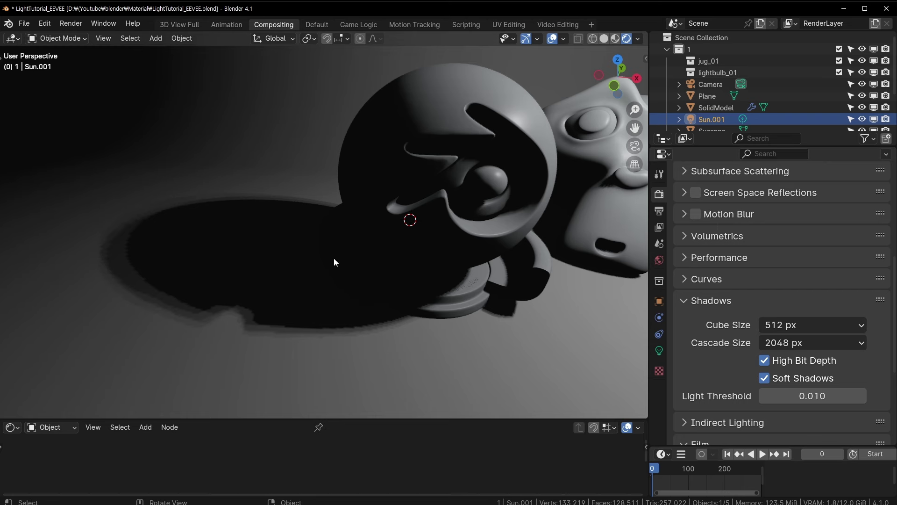
{"action": "mouse_move", "coordinate": [333, 258]}
{"action": "middle_mouse_down"}
{"action": "mouse_move", "coordinate": [414, 280]}
{"action": "mouse_move", "coordinate": [430, 185]}
{"action": "middle_mouse_up"}
{"action": "mouse_move", "coordinate": [234, 129]}
{"action": "middle_mouse_down", "text": "shift"}
{"action": "mouse_move", "coordinate": [338, 318]}
{"action": "mouse_move", "coordinate": [434, 104]}
{"action": "middle_mouse_up", "text": "shift"}
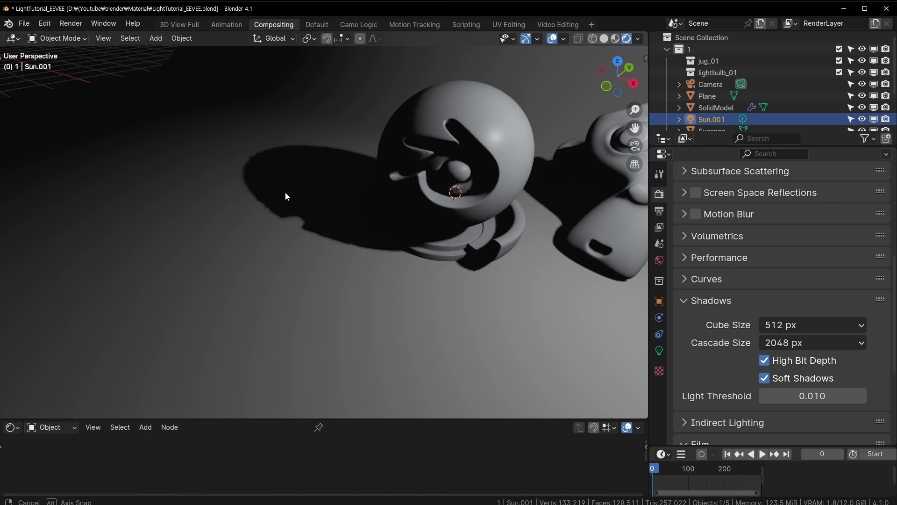
{"action": "middle_click_drag", "start_coordinate": [285, 192], "coordinate": [328, 178]}
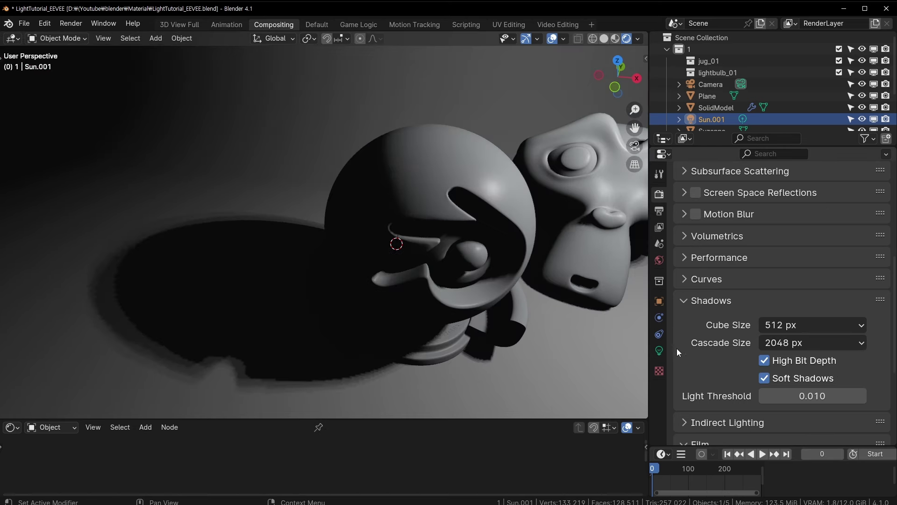
{"action": "left_click", "coordinate": [659, 350]}
{"action": "scroll", "coordinate": [748, 252], "scroll_direction": "up", "scroll_amount": 5}
{"action": "scroll", "coordinate": [781, 230], "scroll_direction": "up", "scroll_amount": 2}
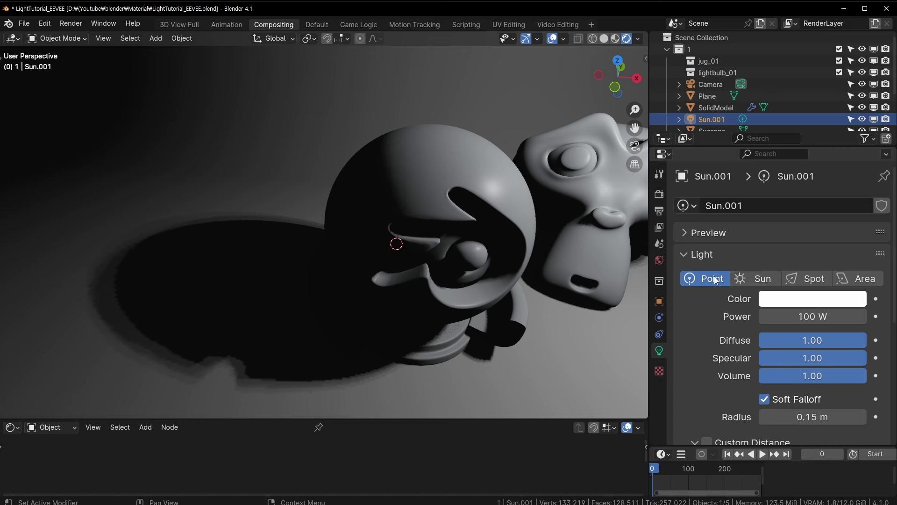
- Drop the shadow Cube Size to 64 px and turn off Soft Shadows
{"action": "left_click", "coordinate": [659, 174]}
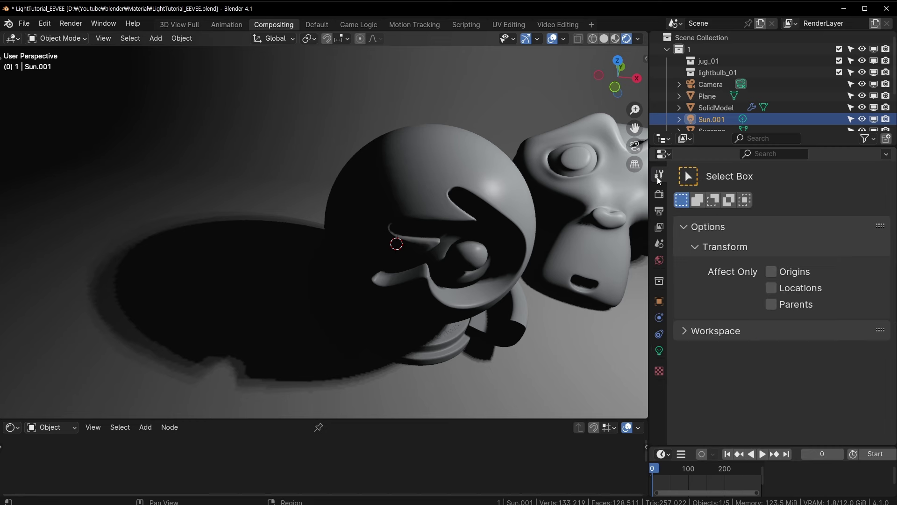
{"action": "left_click", "coordinate": [659, 194]}
{"action": "scroll", "coordinate": [784, 343], "scroll_direction": "down", "scroll_amount": 3}
{"action": "scroll", "coordinate": [784, 343], "scroll_direction": "down", "scroll_amount": 8}
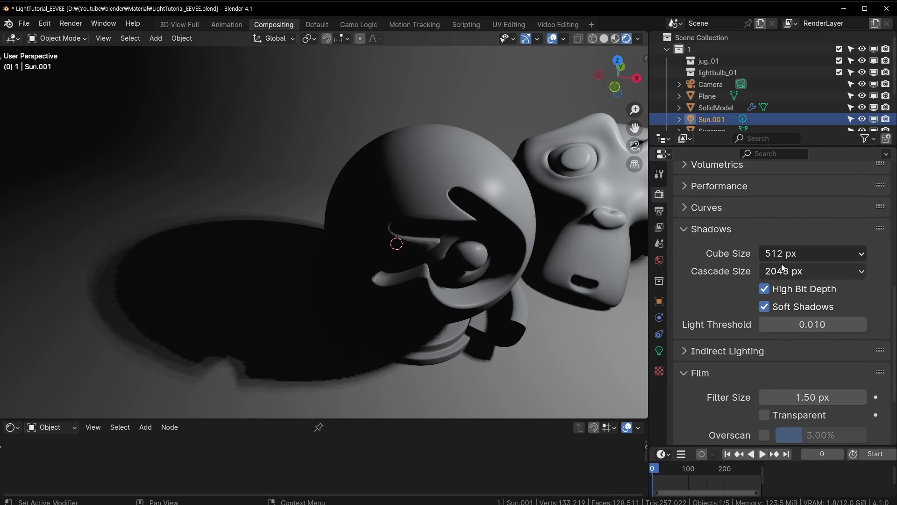
{"action": "left_click", "coordinate": [793, 254]}
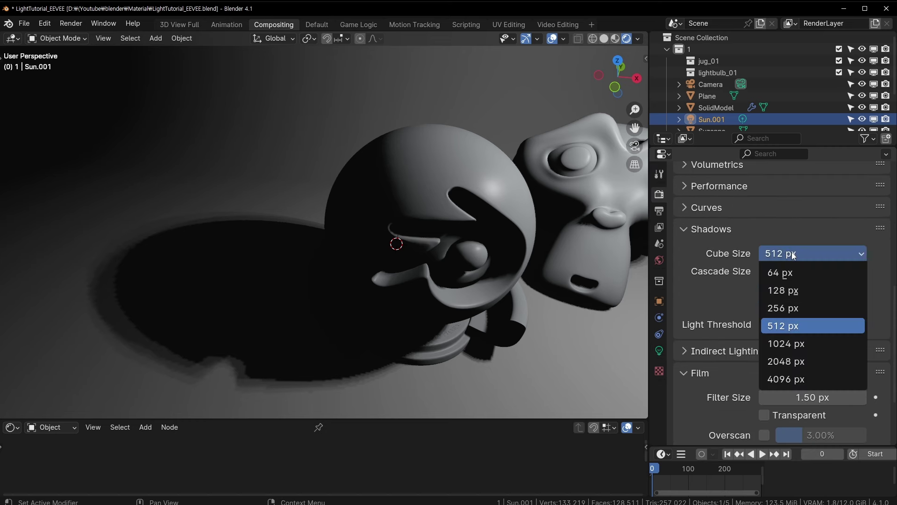
{"action": "left_click", "coordinate": [793, 276]}
{"action": "middle_click_drag", "start_coordinate": [300, 257], "coordinate": [320, 224], "text": "shift"}
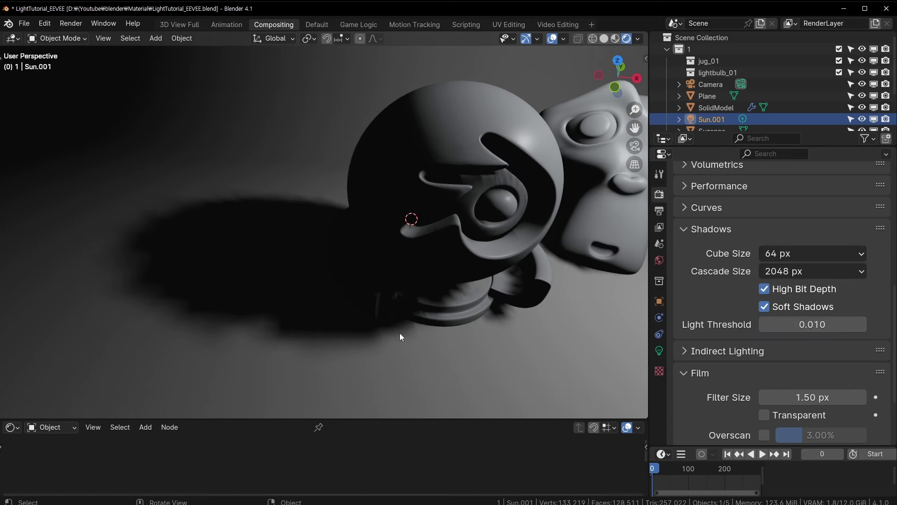
{"action": "scroll", "coordinate": [789, 304], "scroll_direction": "down", "scroll_amount": 1}
{"action": "scroll", "coordinate": [789, 304], "scroll_direction": "up", "scroll_amount": 1}
{"action": "left_click", "coordinate": [764, 310]}
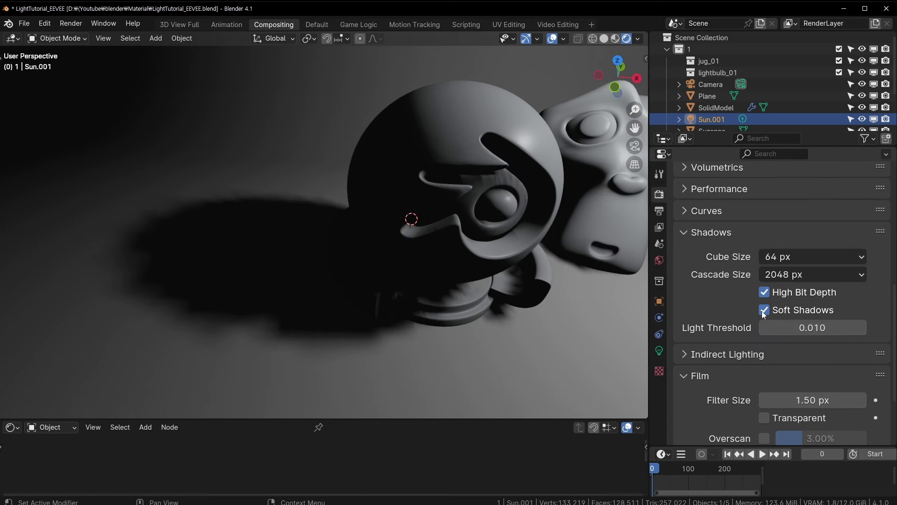
- Set Cube Size to 4096 px, re-enable Soft Shadows, and make Sun.001 a Sun light
{"action": "scroll", "coordinate": [436, 338], "scroll_direction": "up", "scroll_amount": 2}
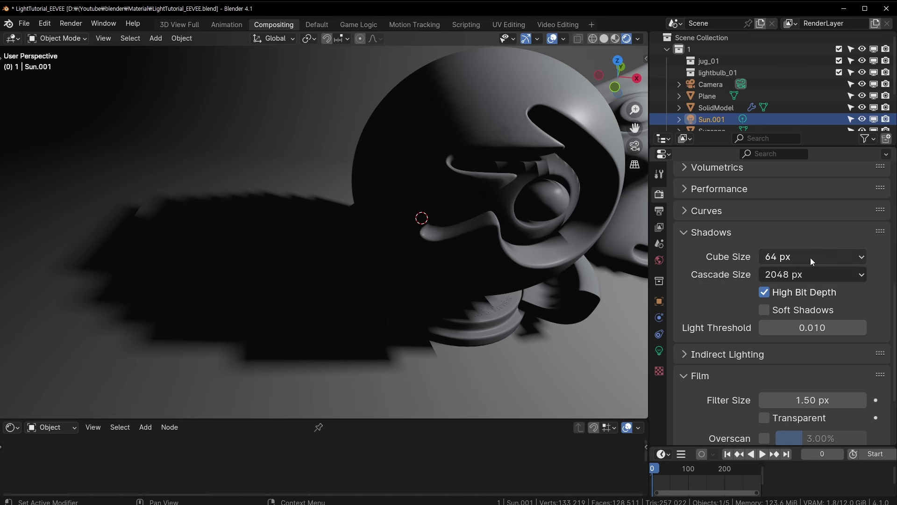
{"action": "left_click", "coordinate": [810, 257]}
{"action": "left_click", "coordinate": [805, 381]}
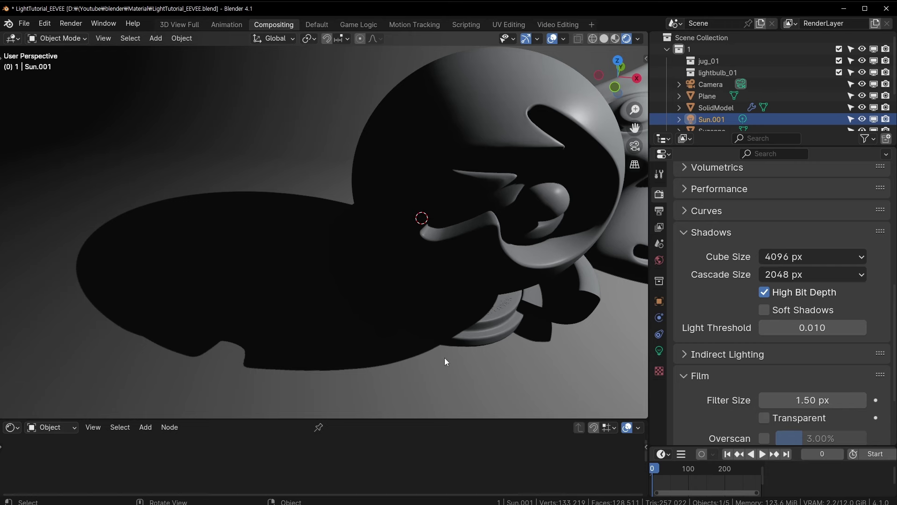
{"action": "left_click", "coordinate": [764, 310]}
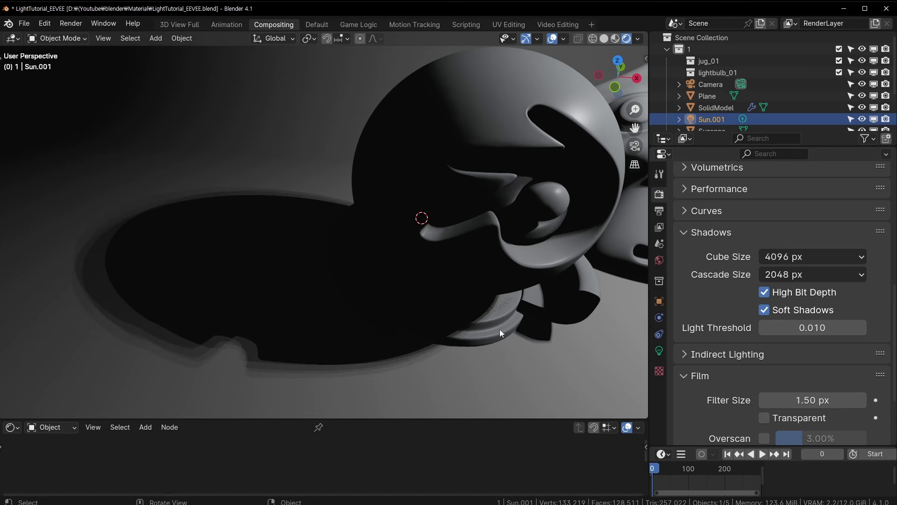
{"action": "left_click", "coordinate": [659, 350]}
{"action": "left_click", "coordinate": [763, 278]}
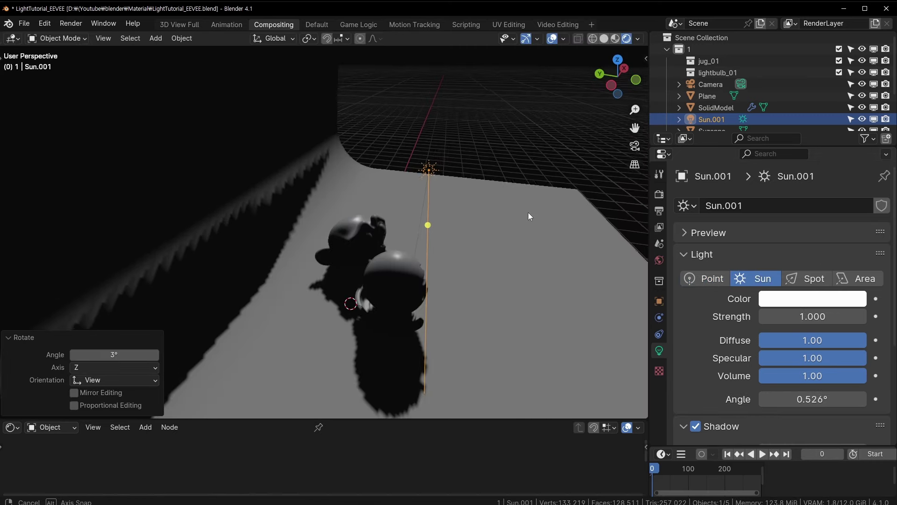
- Rotate the sun lamp around Z and set its angle to 4°
{"action": "key", "text": "r"}
{"action": "key", "text": "z"}
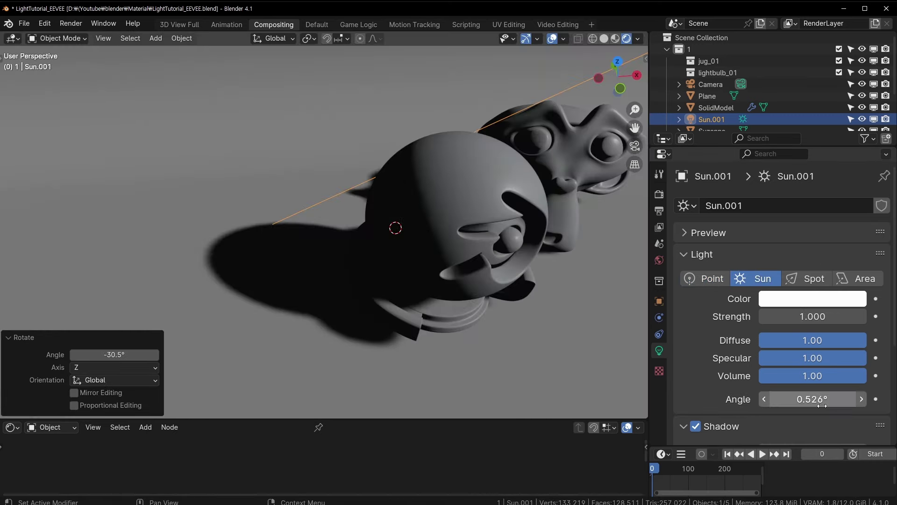
{"action": "left_click_drag", "start_coordinate": [822, 405], "coordinate": [818, 399]}
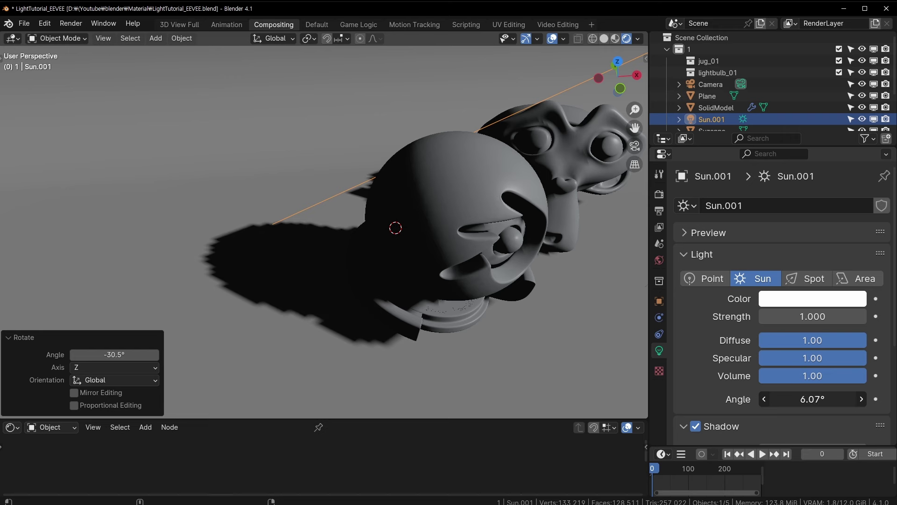
{"action": "left_click", "coordinate": [804, 401]}
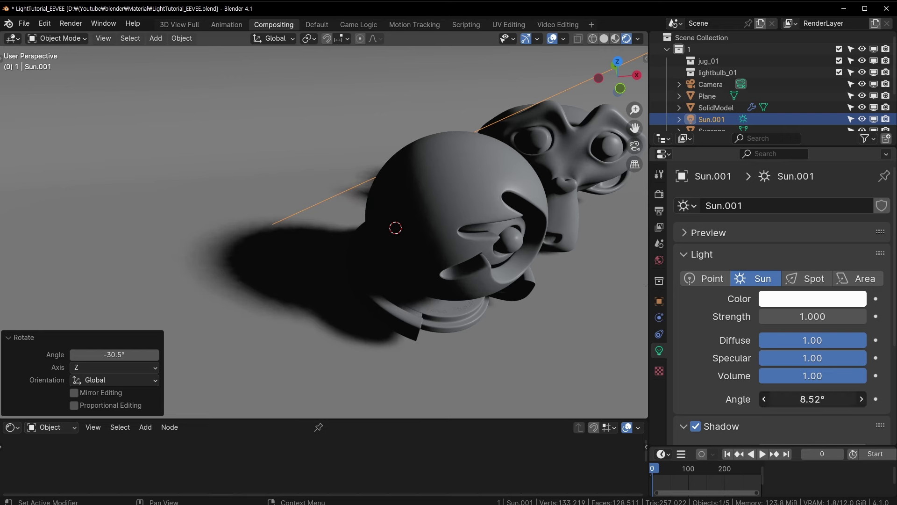
{"action": "type", "text": "4"}
{"action": "key", "text": "Return"}
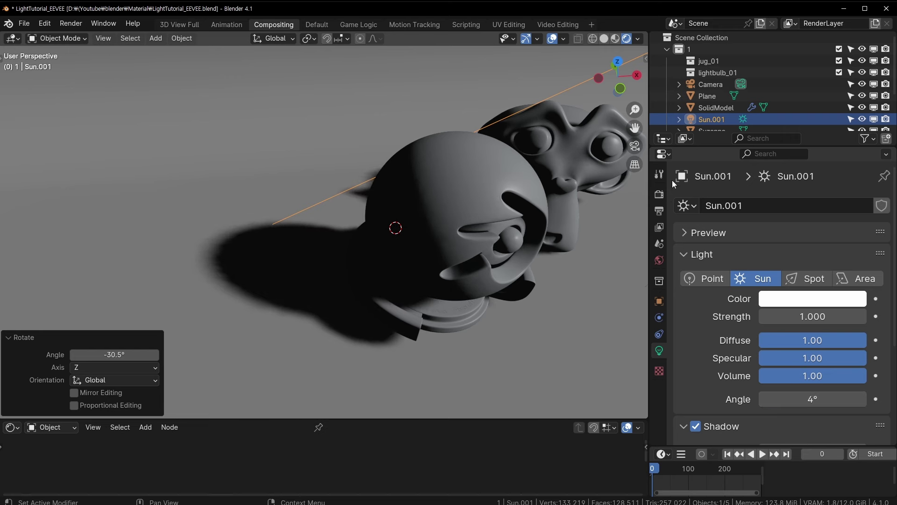
- Toggle EEVEE Soft Shadows off and back on to compare
{"action": "left_click", "coordinate": [659, 194]}
{"action": "scroll", "coordinate": [759, 330], "scroll_direction": "down", "scroll_amount": 5}
{"action": "scroll", "coordinate": [759, 330], "scroll_direction": "down", "scroll_amount": 6}
{"action": "scroll", "coordinate": [762, 317], "scroll_direction": "up", "scroll_amount": 5}
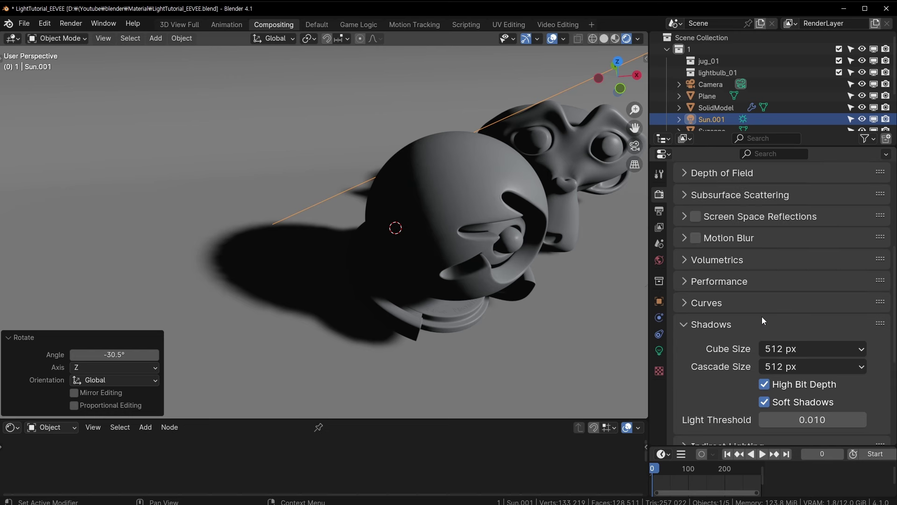
{"action": "scroll", "coordinate": [764, 316], "scroll_direction": "down", "scroll_amount": 1}
{"action": "scroll", "coordinate": [769, 318], "scroll_direction": "down", "scroll_amount": 1}
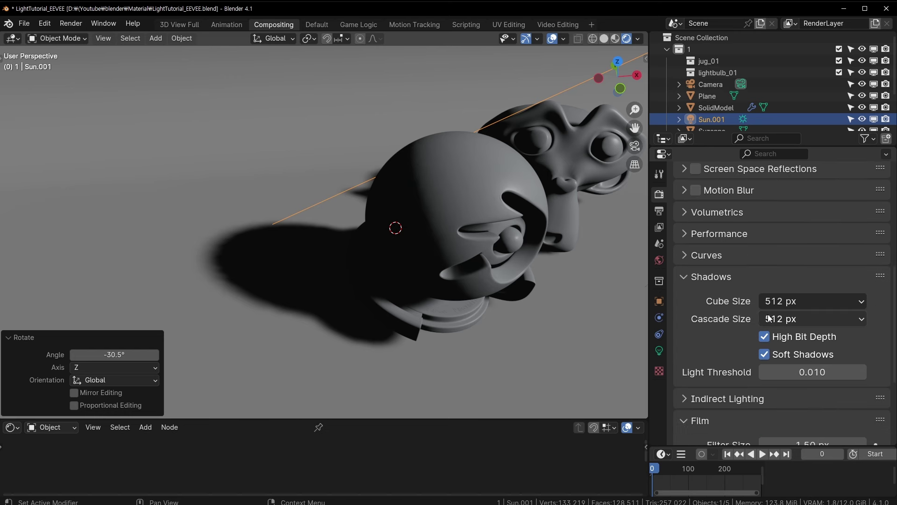
{"action": "left_click", "coordinate": [768, 356]}
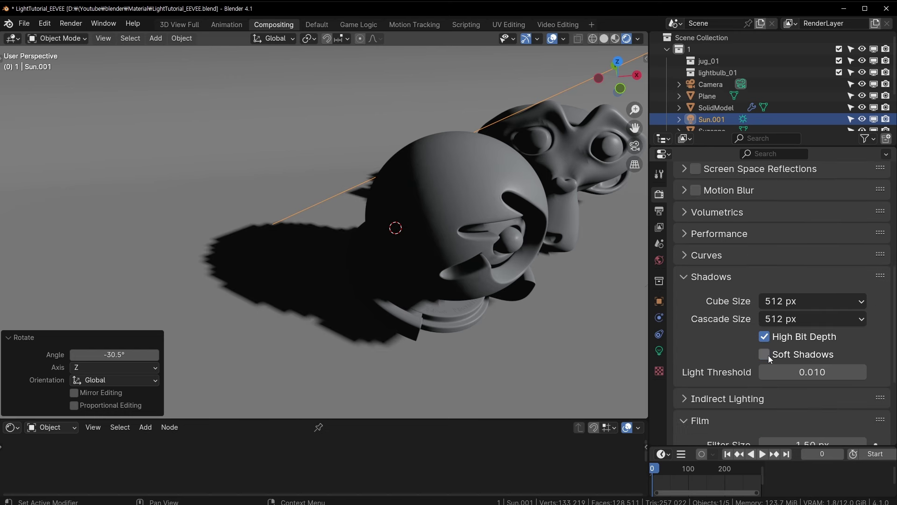
{"action": "left_click", "coordinate": [769, 355]}
- Set the shadow Cascade Size to 2048 px, then 1024 px
{"action": "left_click", "coordinate": [791, 320]}
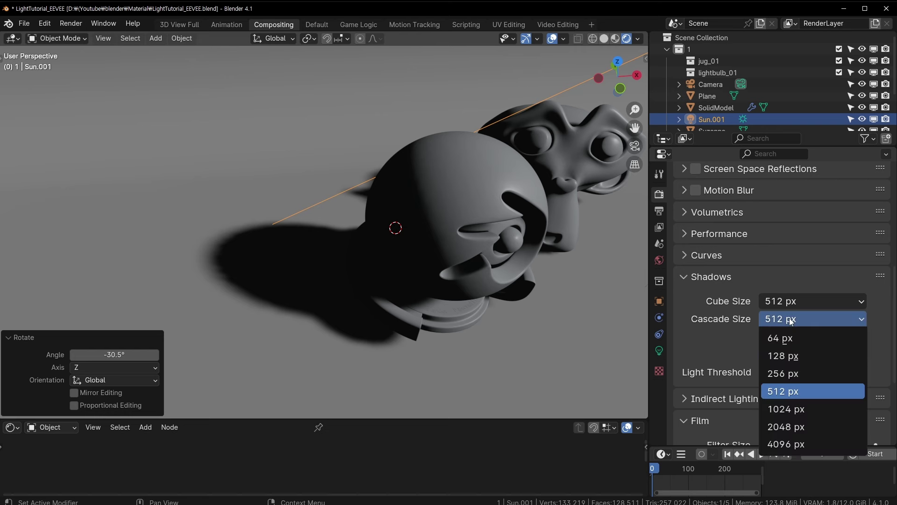
{"action": "left_click", "coordinate": [800, 427]}
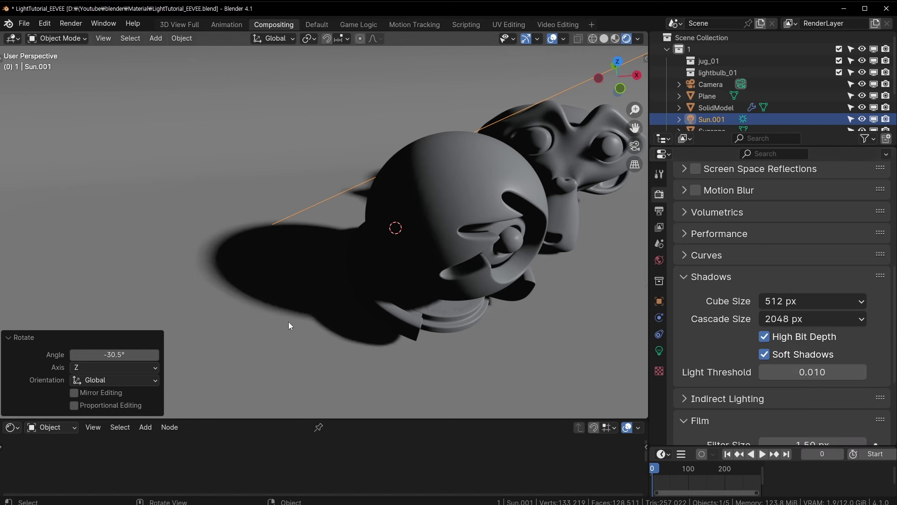
{"action": "left_click", "coordinate": [800, 319]}
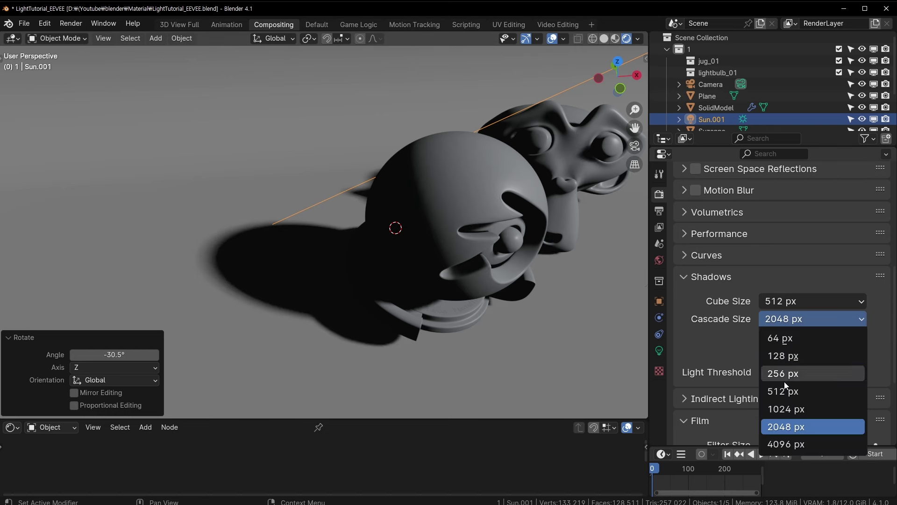
{"action": "left_click", "coordinate": [780, 407]}
{"action": "scroll", "coordinate": [534, 228], "scroll_direction": "down", "scroll_amount": 3}
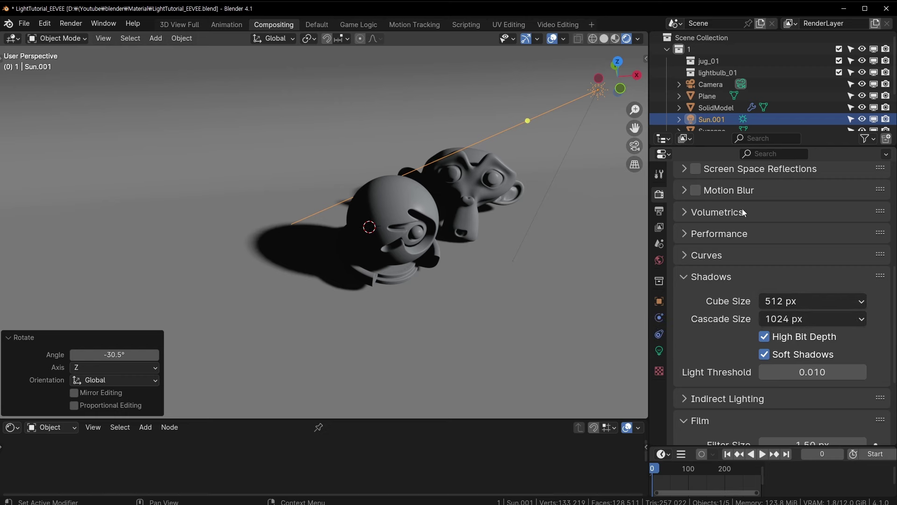
- Review the lamp settings and pan the view toward the upright plane
{"action": "left_click", "coordinate": [659, 350]}
{"action": "scroll", "coordinate": [817, 218], "scroll_direction": "up", "scroll_amount": 5}
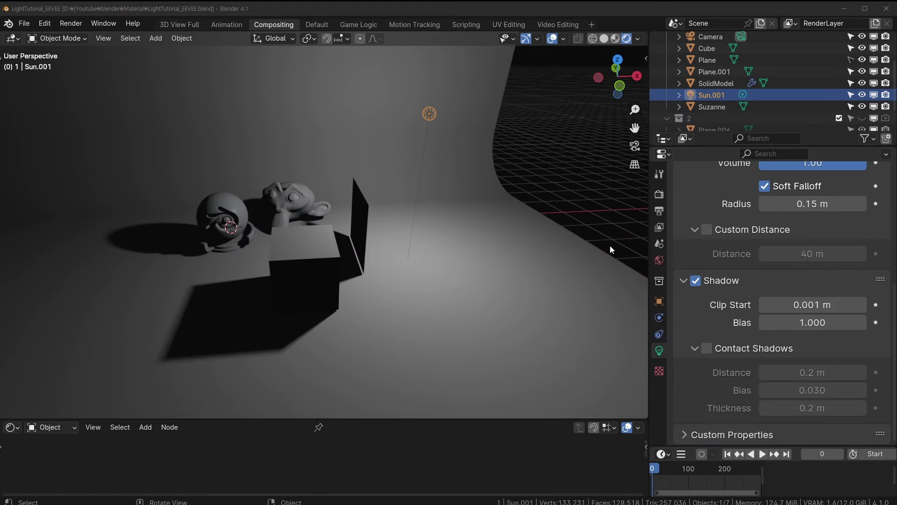
{"action": "scroll", "coordinate": [697, 288], "scroll_direction": "up", "scroll_amount": 4}
{"action": "scroll", "coordinate": [696, 288], "scroll_direction": "down", "scroll_amount": 3}
{"action": "scroll", "coordinate": [685, 326], "scroll_direction": "down", "scroll_amount": 1}
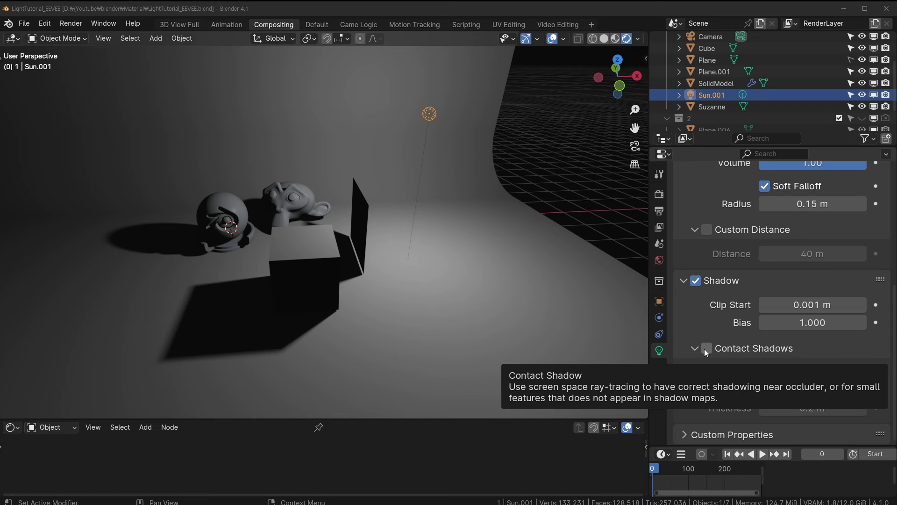
{"action": "scroll", "coordinate": [360, 257], "scroll_direction": "up", "scroll_amount": 2}
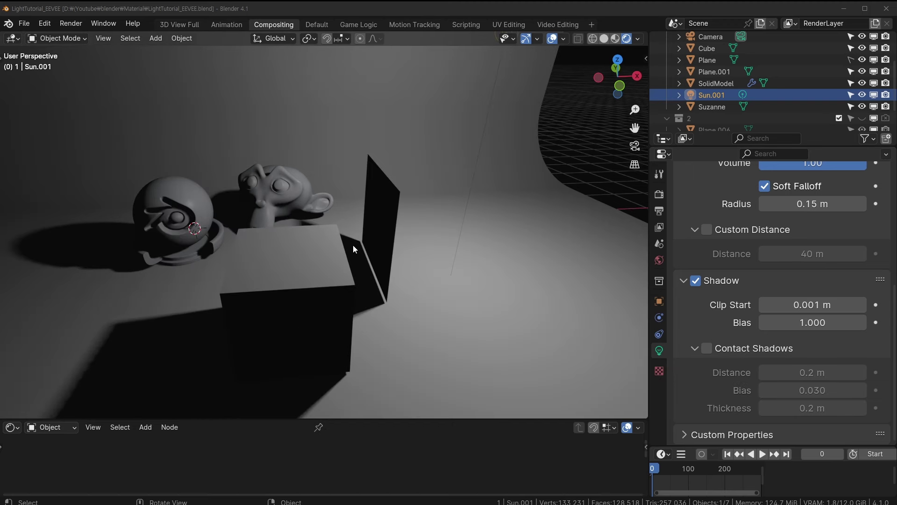
{"action": "mouse_move", "coordinate": [353, 245]}
{"action": "middle_mouse_down", "text": "shift"}
{"action": "mouse_move", "coordinate": [394, 245]}
{"action": "mouse_move", "coordinate": [419, 283]}
{"action": "mouse_move", "coordinate": [427, 279]}
{"action": "middle_mouse_up", "text": "shift"}
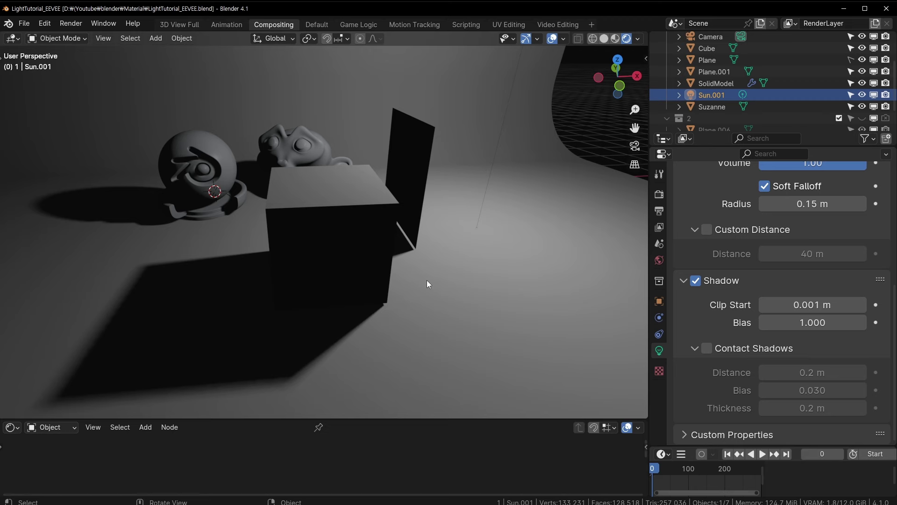
{"action": "mouse_move", "coordinate": [427, 280]}
{"action": "middle_mouse_down", "text": "shift"}
{"action": "mouse_move", "coordinate": [448, 212]}
{"action": "mouse_move", "coordinate": [476, 178]}
{"action": "mouse_move", "coordinate": [405, 245]}
{"action": "middle_mouse_up", "text": "shift"}
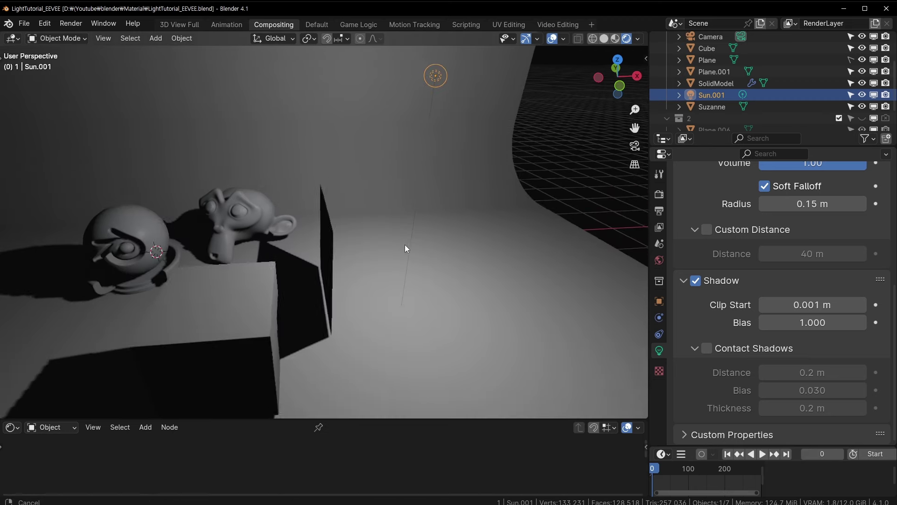
{"action": "scroll", "coordinate": [371, 276], "scroll_direction": "up", "scroll_amount": 4}
{"action": "middle_click_drag", "start_coordinate": [371, 275], "coordinate": [370, 143], "text": "shift"}
- Lower Plane.001 slightly along Z, then deselect it
{"action": "left_click", "coordinate": [369, 185]}
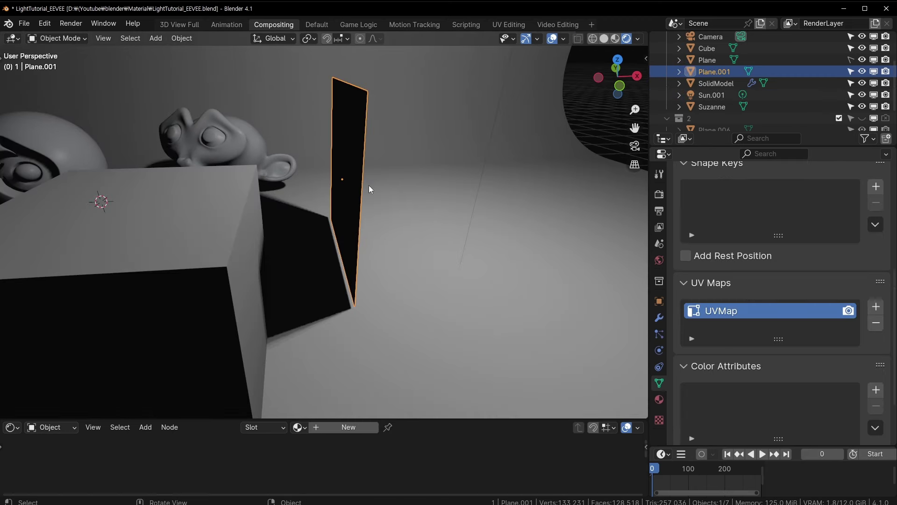
{"action": "mouse_move", "coordinate": [369, 185]}
{"action": "middle_mouse_down"}
{"action": "mouse_move", "coordinate": [390, 170]}
{"action": "mouse_move", "coordinate": [349, 200]}
{"action": "mouse_move", "coordinate": [388, 226]}
{"action": "middle_mouse_up"}
{"action": "key", "text": "g"}
{"action": "key", "text": "z"}
{"action": "left_click", "coordinate": [407, 183]}
{"action": "key", "text": "alt+a"}
- Orbit to inspect the floor contact and view the whole scene
{"action": "scroll", "coordinate": [369, 238], "scroll_direction": "up", "scroll_amount": 5}
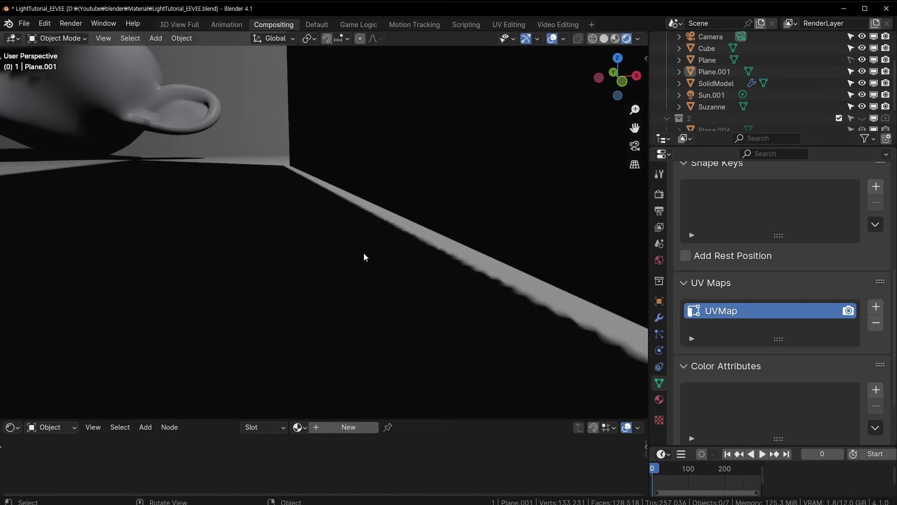
{"action": "middle_click_drag", "start_coordinate": [363, 257], "coordinate": [443, 263]}
{"action": "middle_click_drag", "start_coordinate": [482, 288], "coordinate": [392, 278]}
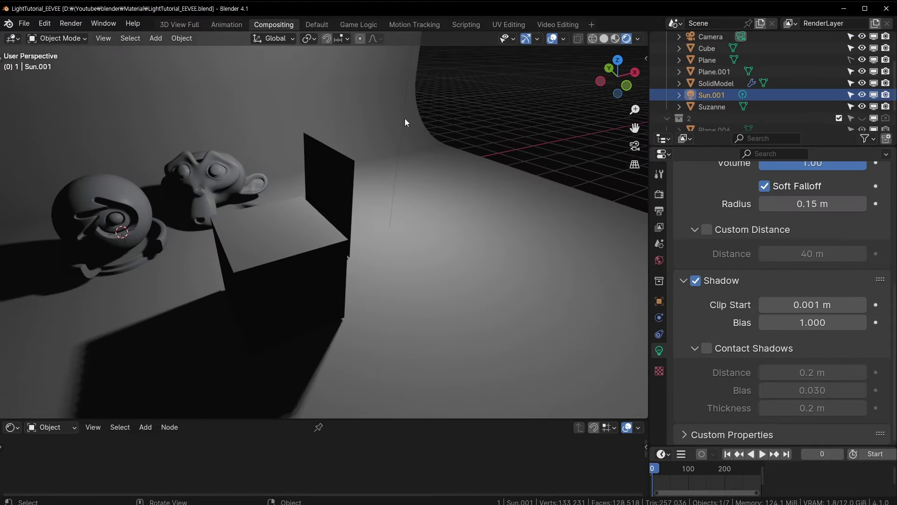
{"action": "middle_click_drag", "start_coordinate": [405, 123], "coordinate": [439, 131]}
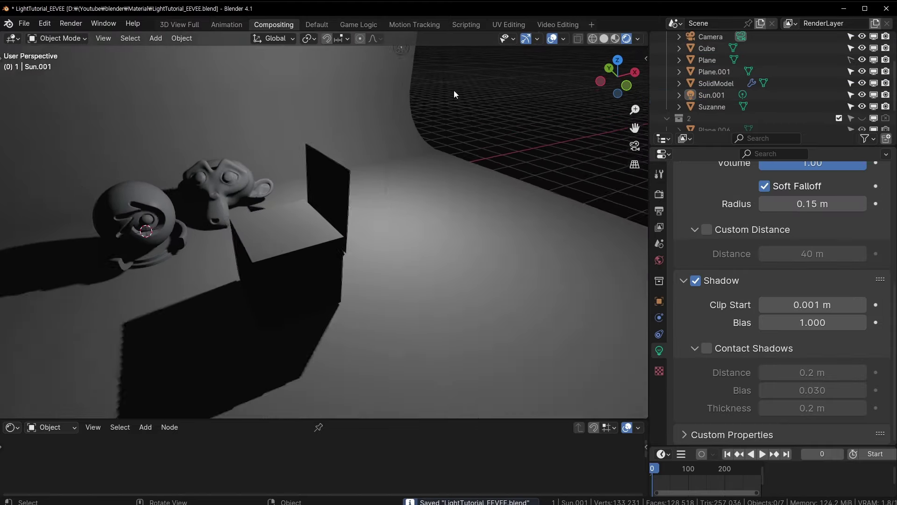
- Save the blend file, select the SolidModel sphere and orbit the view around it
{"action": "key", "text": "ctrl+s"}
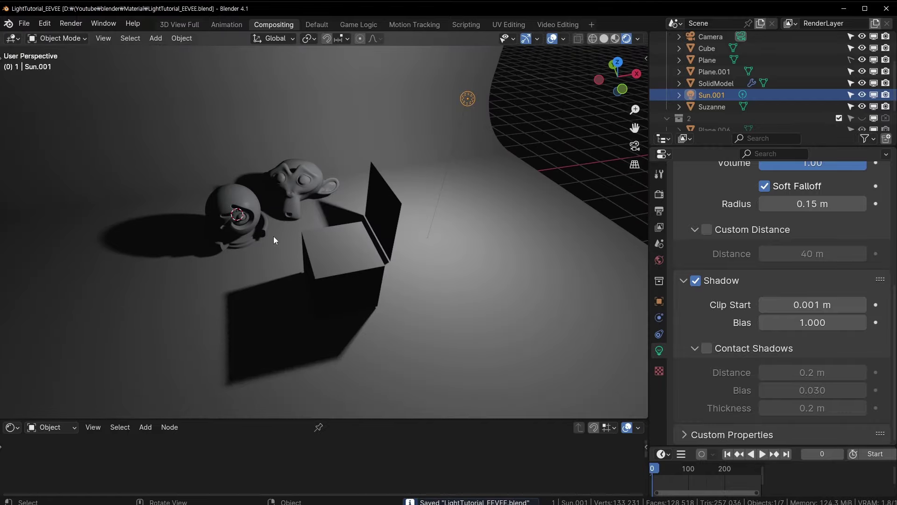
{"action": "left_click", "coordinate": [231, 212]}
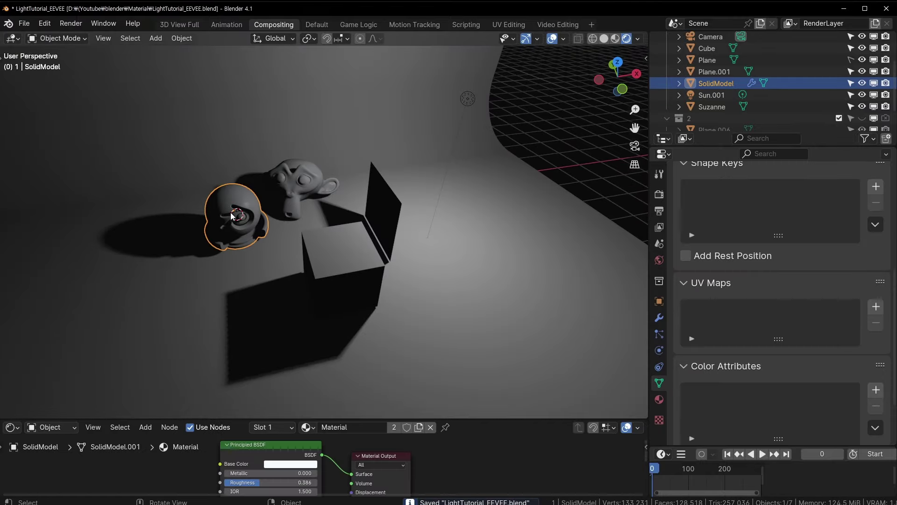
{"action": "scroll", "coordinate": [231, 212], "scroll_direction": "up", "scroll_amount": 5}
{"action": "mouse_move", "coordinate": [231, 212]}
{"action": "middle_mouse_down"}
{"action": "mouse_move", "coordinate": [414, 208]}
{"action": "mouse_move", "coordinate": [401, 212]}
{"action": "middle_mouse_up"}
{"action": "scroll", "coordinate": [414, 209], "scroll_direction": "down", "scroll_amount": 3}
{"action": "scroll", "coordinate": [401, 212], "scroll_direction": "down", "scroll_amount": 5}
{"action": "scroll", "coordinate": [432, 218], "scroll_direction": "up", "scroll_amount": 6}
{"action": "scroll", "coordinate": [432, 218], "scroll_direction": "up", "scroll_amount": 4}
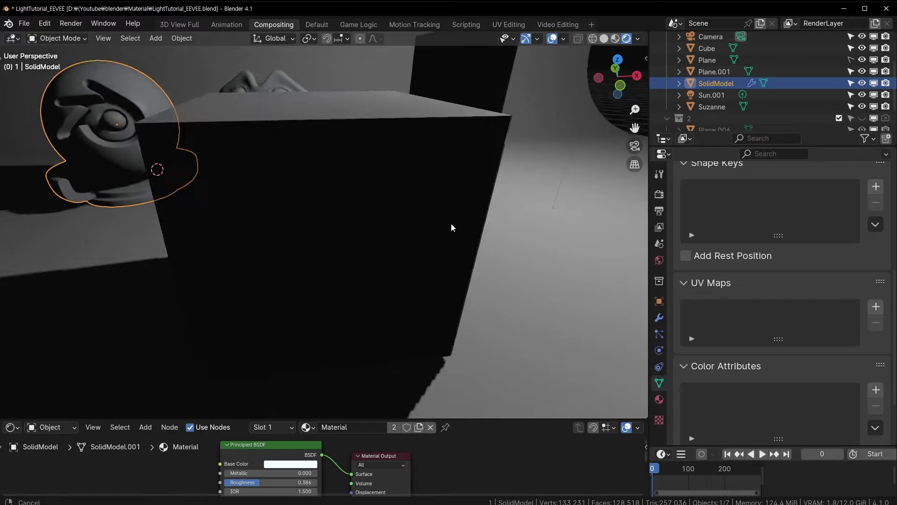
{"action": "scroll", "coordinate": [451, 223], "scroll_direction": "up", "scroll_amount": 2}
- Switch the render engine to Cycles and preview the shadows at the cube corner
{"action": "left_click", "coordinate": [659, 195]}
{"action": "scroll", "coordinate": [826, 211], "scroll_direction": "up", "scroll_amount": 10}
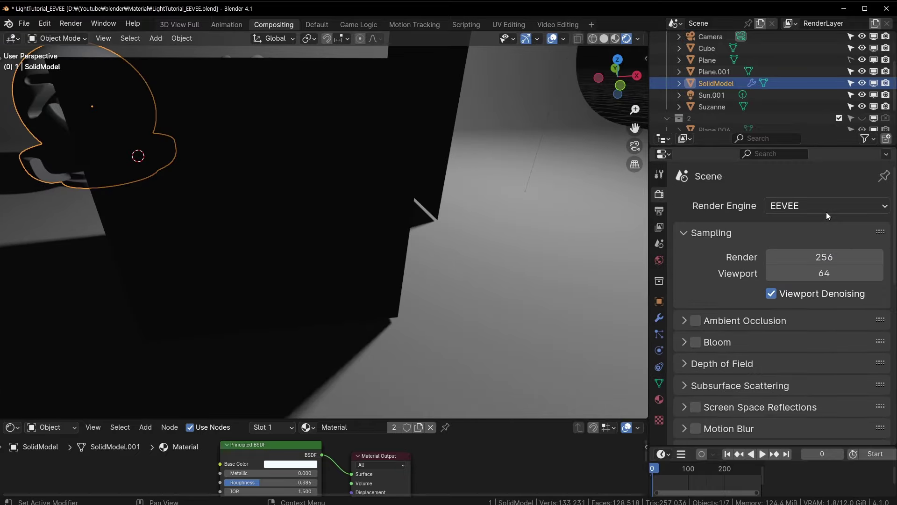
{"action": "left_click", "coordinate": [812, 207]}
{"action": "left_click", "coordinate": [817, 260]}
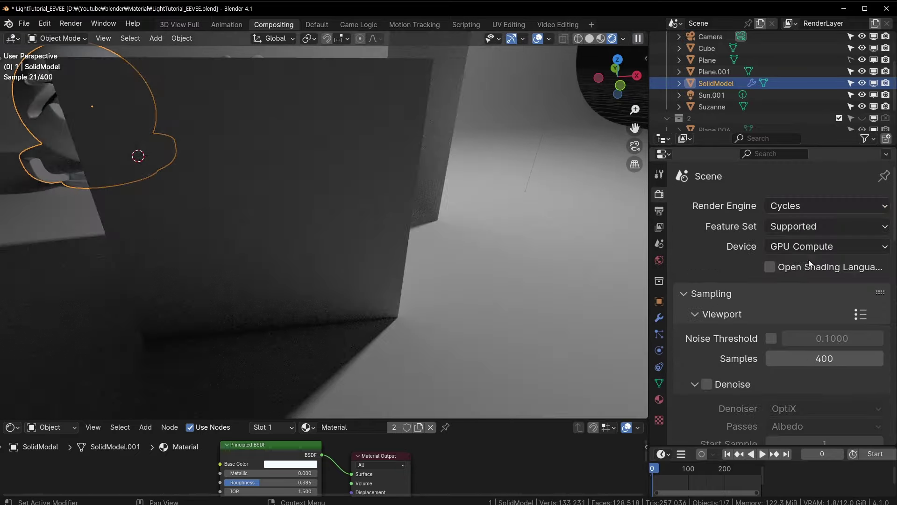
{"action": "scroll", "coordinate": [403, 318], "scroll_direction": "up", "scroll_amount": 4}
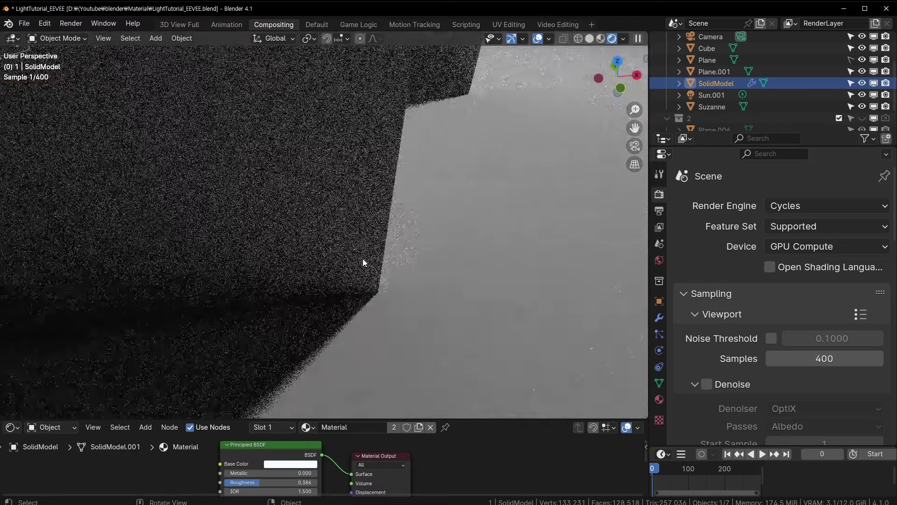
{"action": "mouse_move", "coordinate": [363, 259]}
{"action": "middle_mouse_down"}
{"action": "mouse_move", "coordinate": [441, 304]}
{"action": "mouse_move", "coordinate": [363, 256]}
{"action": "middle_mouse_up"}
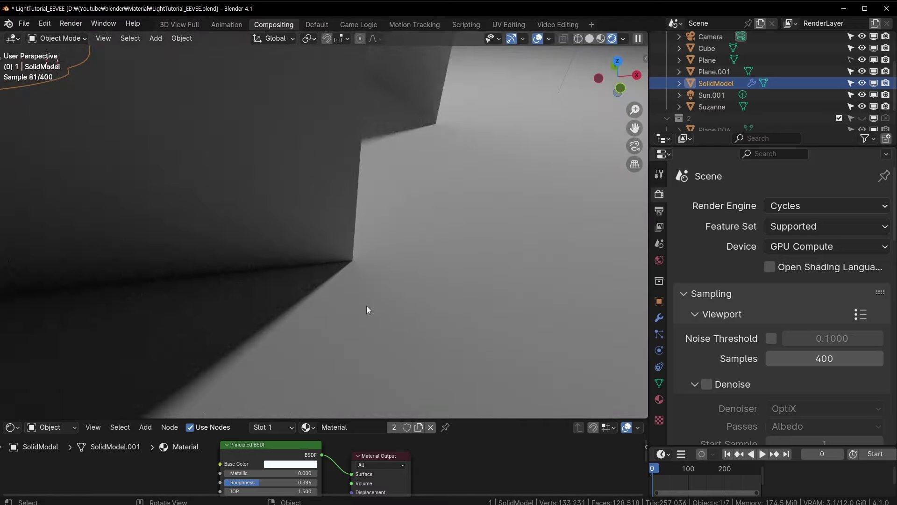
- Set the render engine back to EEVEE
{"action": "left_click", "coordinate": [813, 206]}
{"action": "left_click", "coordinate": [797, 226]}
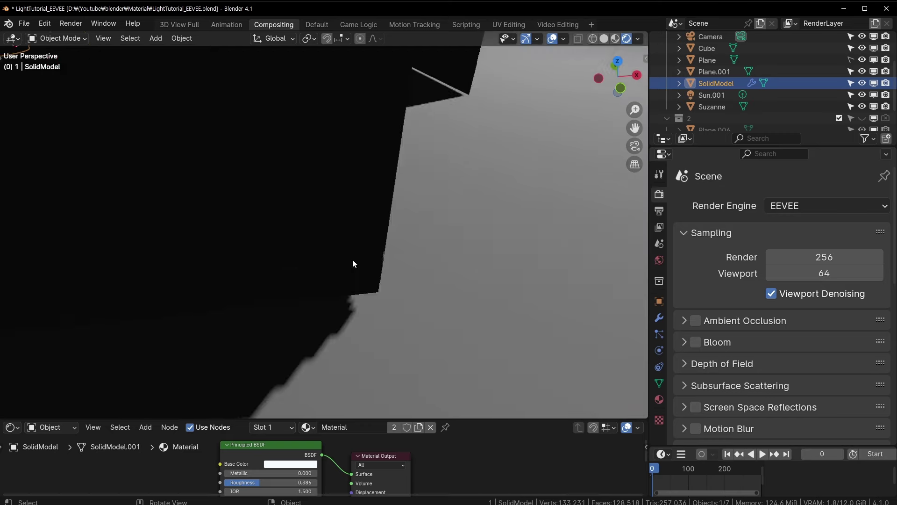
{"action": "scroll", "coordinate": [394, 170], "scroll_direction": "down", "scroll_amount": 3}
{"action": "scroll", "coordinate": [394, 170], "scroll_direction": "down", "scroll_amount": 5}
- Select the Sun.001 light and scroll its light properties down to the Shadow and Contact Shadows options
{"action": "middle_click_drag", "start_coordinate": [488, 74], "coordinate": [458, 122]}
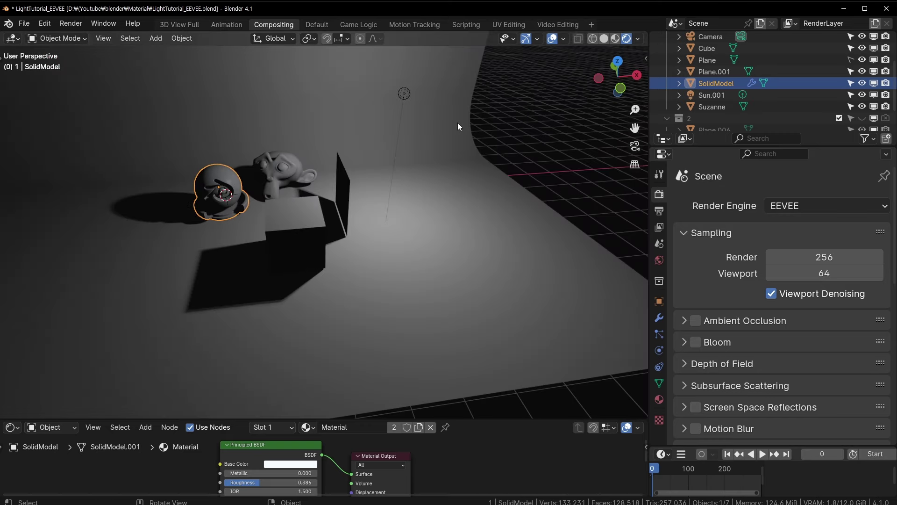
{"action": "left_click", "coordinate": [405, 94]}
{"action": "scroll", "coordinate": [396, 189], "scroll_direction": "up", "scroll_amount": 2}
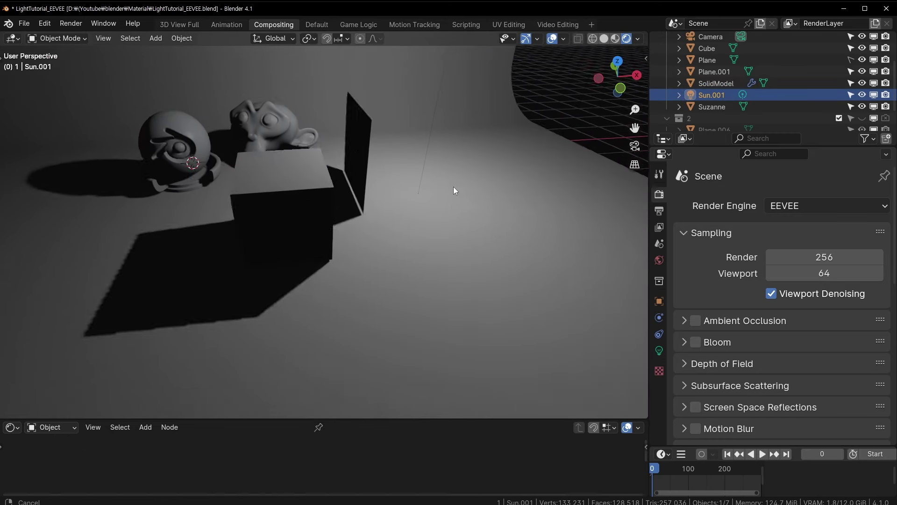
{"action": "scroll", "coordinate": [454, 187], "scroll_direction": "up", "scroll_amount": 2}
{"action": "scroll", "coordinate": [444, 192], "scroll_direction": "up", "scroll_amount": 3}
{"action": "scroll", "coordinate": [357, 210], "scroll_direction": "down", "scroll_amount": 3}
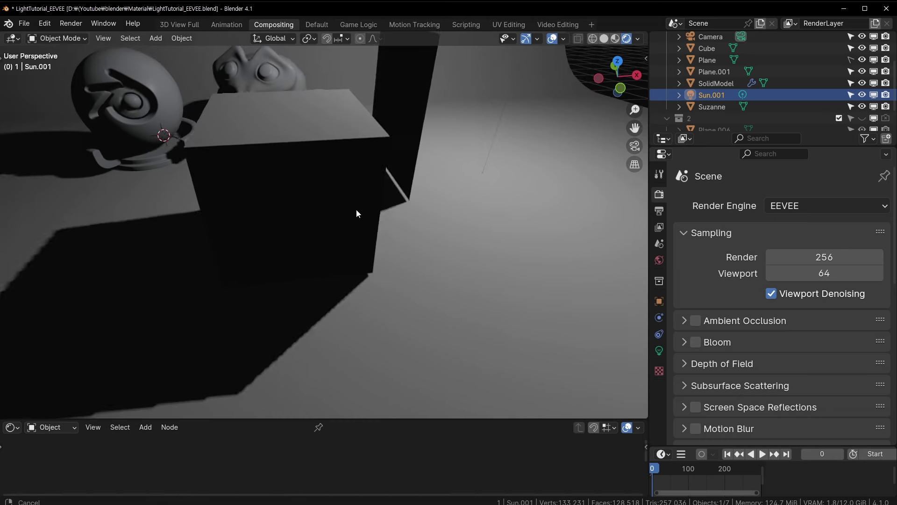
{"action": "scroll", "coordinate": [756, 358], "scroll_direction": "down", "scroll_amount": 3}
{"action": "left_click", "coordinate": [659, 348]}
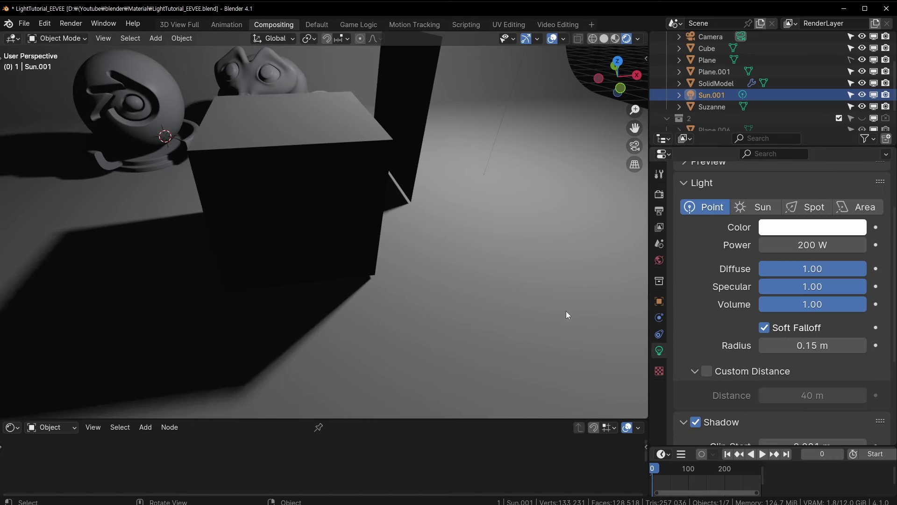
{"action": "scroll", "coordinate": [754, 355], "scroll_direction": "down", "scroll_amount": 3}
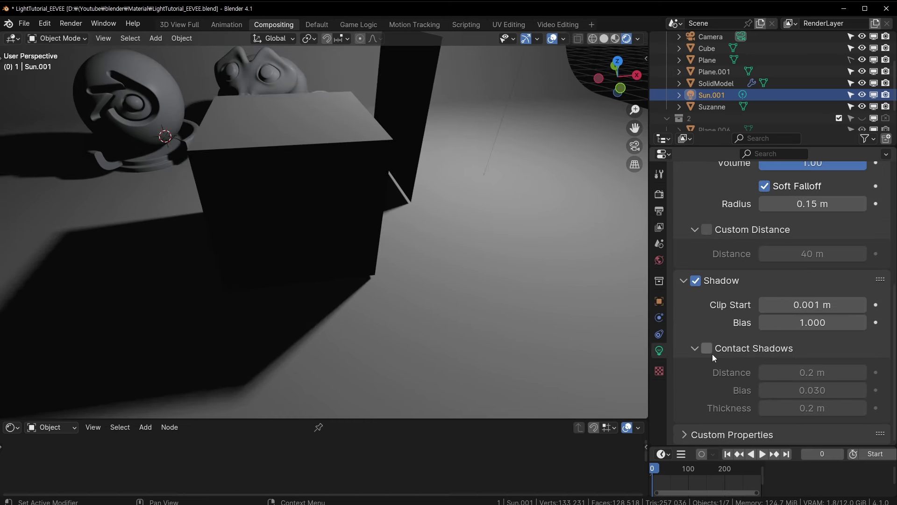
{"action": "middle_click_drag", "start_coordinate": [449, 214], "coordinate": [369, 167], "text": "shift"}
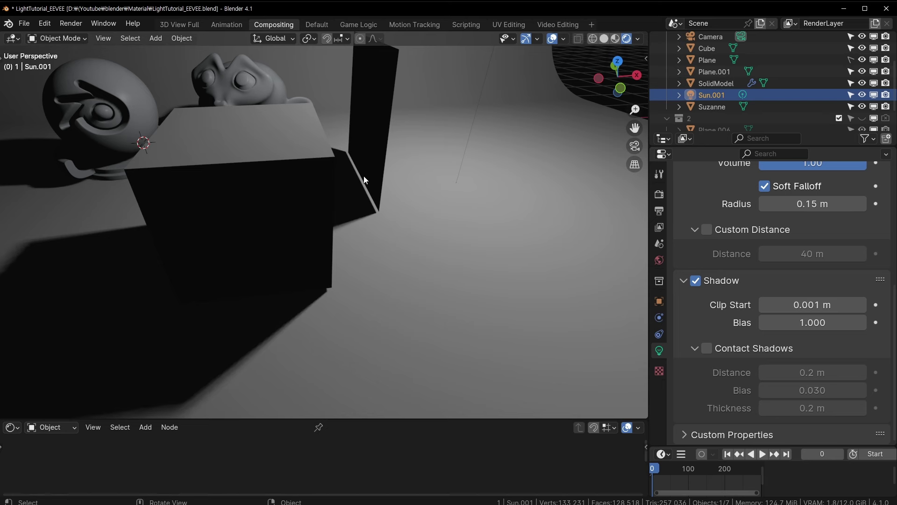
- Turn on Contact Shadows for Sun.001 and orbit to view the cube's shadow
{"action": "left_click", "coordinate": [707, 348]}
{"action": "scroll", "coordinate": [330, 252], "scroll_direction": "up", "scroll_amount": 2}
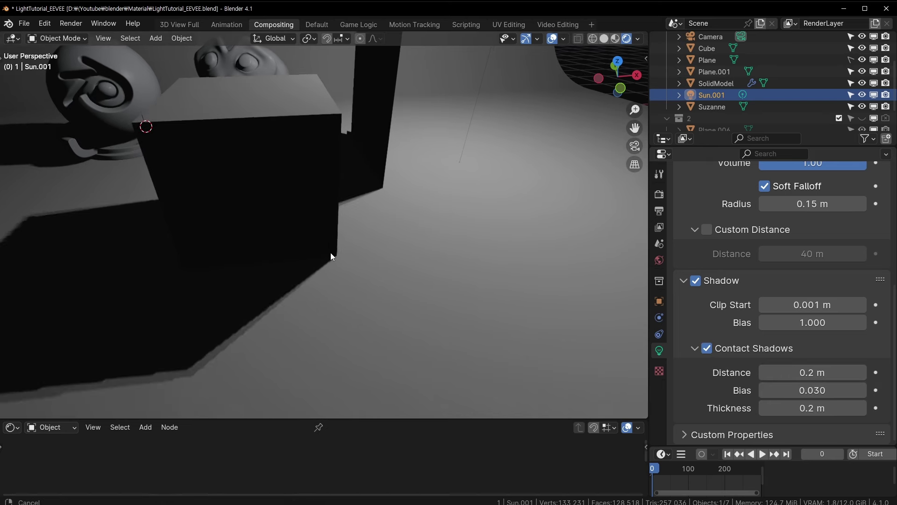
{"action": "scroll", "coordinate": [378, 305], "scroll_direction": "up", "scroll_amount": 3}
{"action": "scroll", "coordinate": [391, 265], "scroll_direction": "down", "scroll_amount": 4}
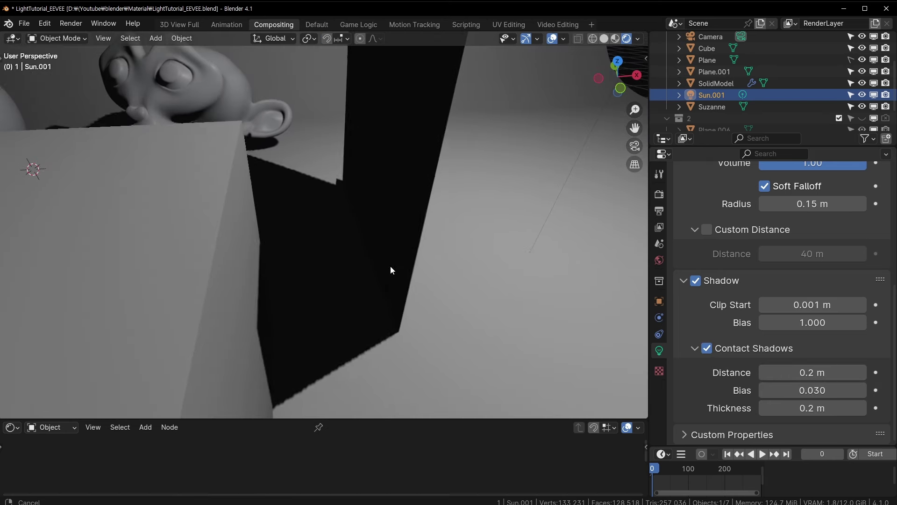
{"action": "mouse_move", "coordinate": [389, 265]}
{"action": "middle_mouse_down"}
{"action": "mouse_move", "coordinate": [413, 298]}
{"action": "mouse_move", "coordinate": [491, 297]}
{"action": "mouse_move", "coordinate": [420, 296]}
{"action": "mouse_move", "coordinate": [449, 300]}
{"action": "middle_mouse_up"}
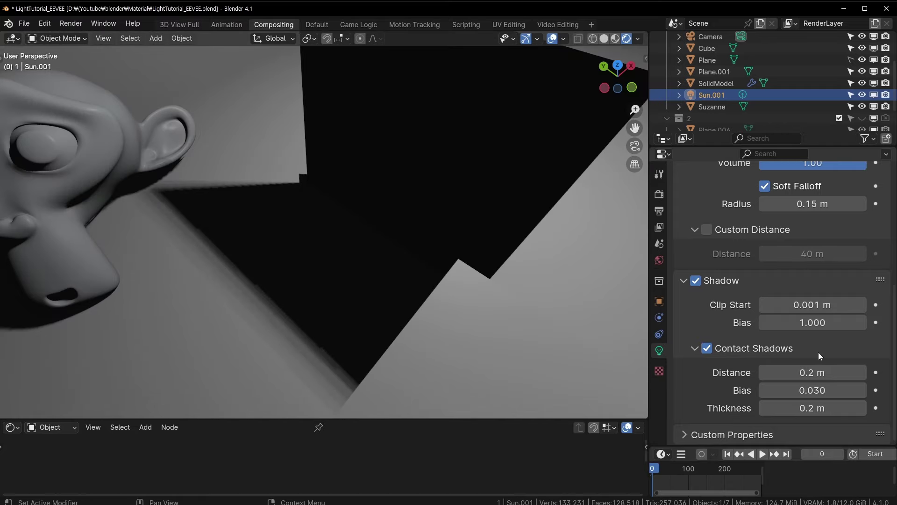
- Adjust contact shadow Distance to 0.21 m, Bias to 0.012 and Thickness to 0.024 m
{"action": "mouse_move", "coordinate": [812, 373]}
{"action": "left_mouse_down"}
{"action": "mouse_move", "coordinate": [748, 372]}
{"action": "mouse_move", "coordinate": [813, 372]}
{"action": "left_mouse_up"}
{"action": "middle_click_drag", "start_coordinate": [499, 281], "coordinate": [420, 299]}
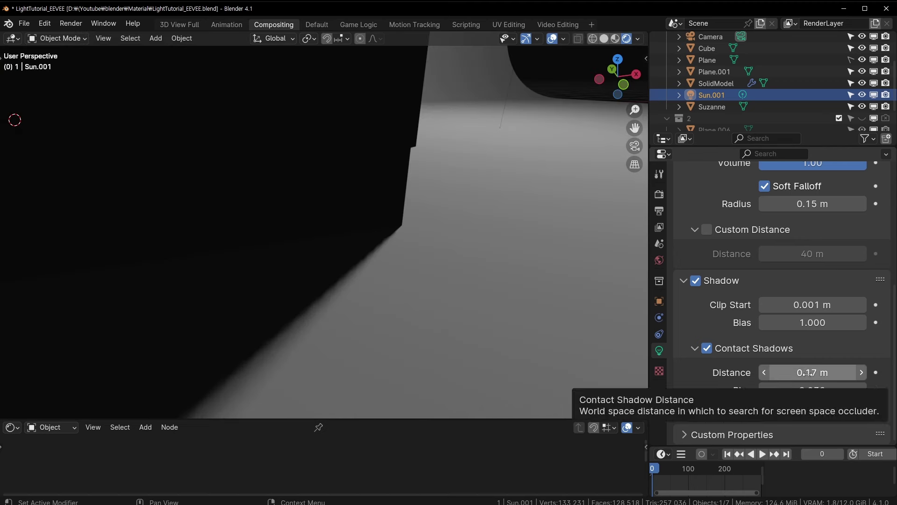
{"action": "mouse_move", "coordinate": [475, 214]}
{"action": "middle_mouse_down"}
{"action": "mouse_move", "coordinate": [478, 200]}
{"action": "mouse_move", "coordinate": [486, 220]}
{"action": "middle_mouse_up"}
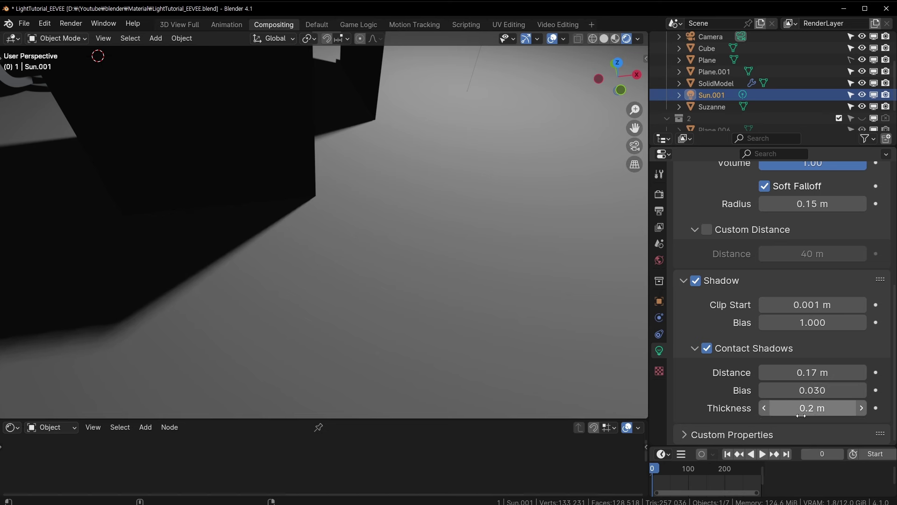
{"action": "mouse_move", "coordinate": [813, 408]}
{"action": "left_mouse_down"}
{"action": "mouse_move", "coordinate": [794, 408]}
{"action": "mouse_move", "coordinate": [794, 390]}
{"action": "mouse_move", "coordinate": [799, 408]}
{"action": "left_mouse_up"}
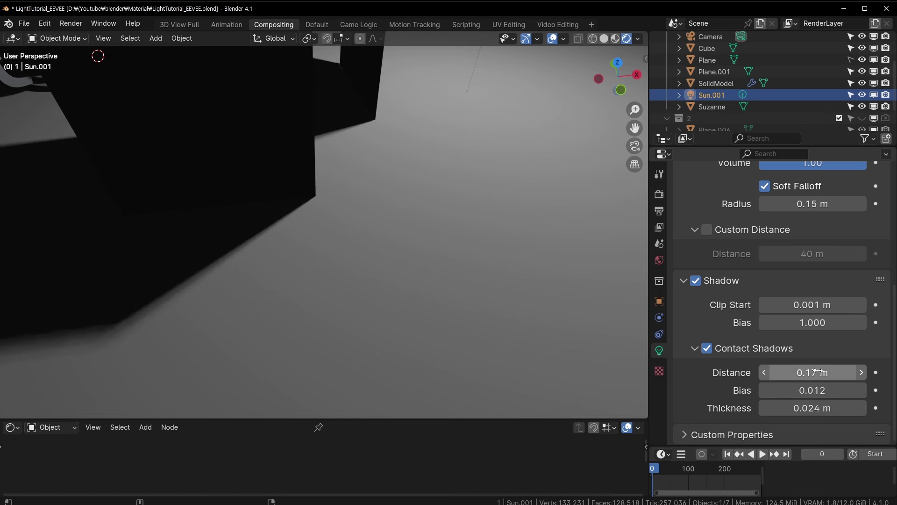
{"action": "mouse_move", "coordinate": [813, 372]}
{"action": "left_mouse_down"}
{"action": "mouse_move", "coordinate": [837, 373]}
{"action": "mouse_move", "coordinate": [794, 373]}
{"action": "mouse_move", "coordinate": [837, 373]}
{"action": "left_mouse_up"}
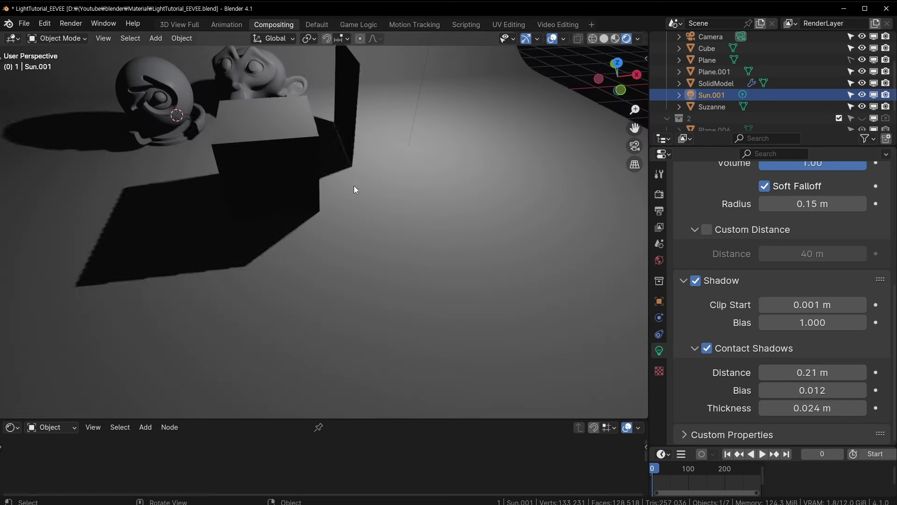
{"action": "scroll", "coordinate": [432, 269], "scroll_direction": "down", "scroll_amount": 5}
- Select and frame Suzanne, then click through the SolidModel sphere and the camera
{"action": "left_click", "coordinate": [333, 173]}
{"action": "key", "text": "KP_Decimal"}
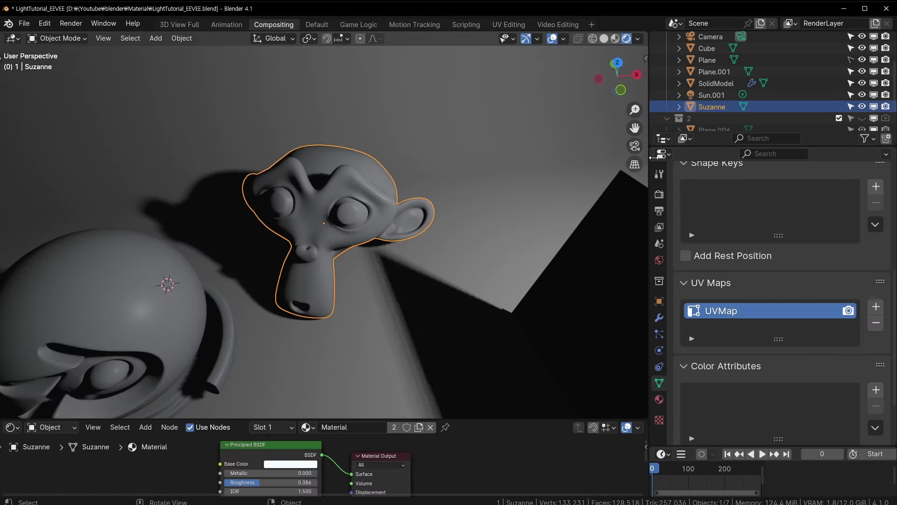
{"action": "left_click", "coordinate": [722, 80]}
{"action": "left_click", "coordinate": [711, 36]}
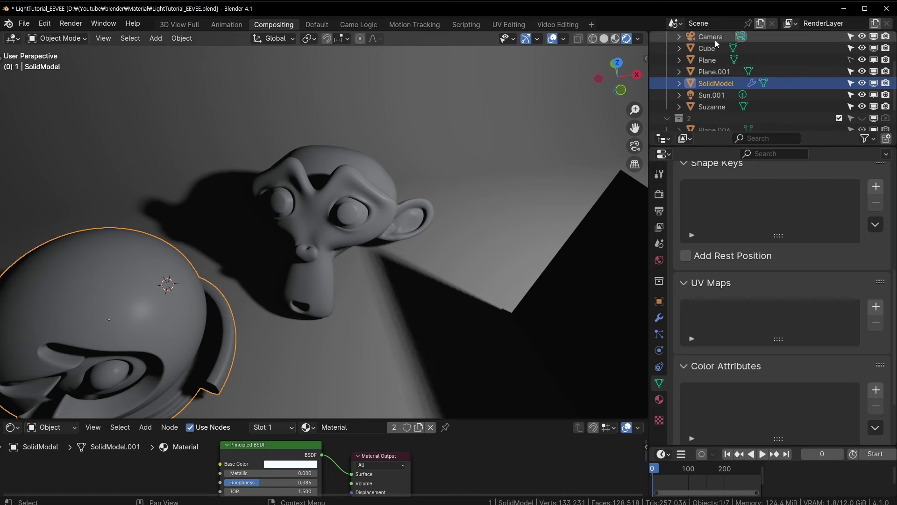
{"action": "scroll", "coordinate": [344, 323], "scroll_direction": "down", "scroll_amount": 2}
{"action": "scroll", "coordinate": [389, 330], "scroll_direction": "down", "scroll_amount": 6}
- Reframe Suzanne close up and reselect Sun.001 to reach its shadow settings
{"action": "left_click", "coordinate": [331, 229]}
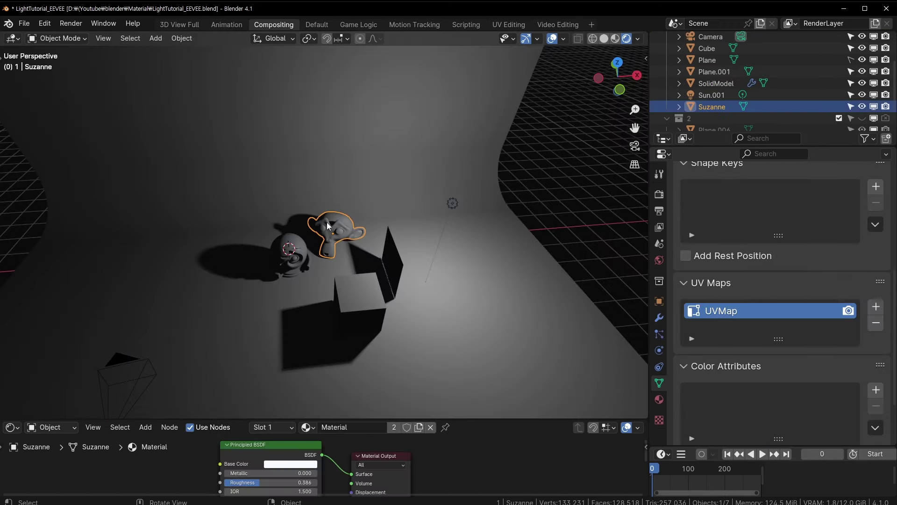
{"action": "key", "text": "KP_Decimal"}
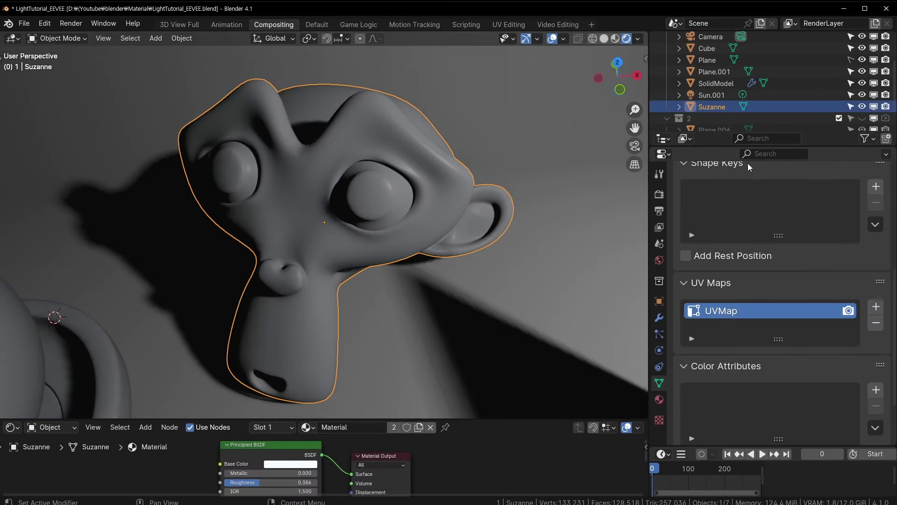
{"action": "scroll", "coordinate": [725, 76], "scroll_direction": "up", "scroll_amount": 4}
{"action": "scroll", "coordinate": [725, 77], "scroll_direction": "down", "scroll_amount": 2}
{"action": "scroll", "coordinate": [723, 89], "scroll_direction": "down", "scroll_amount": 2}
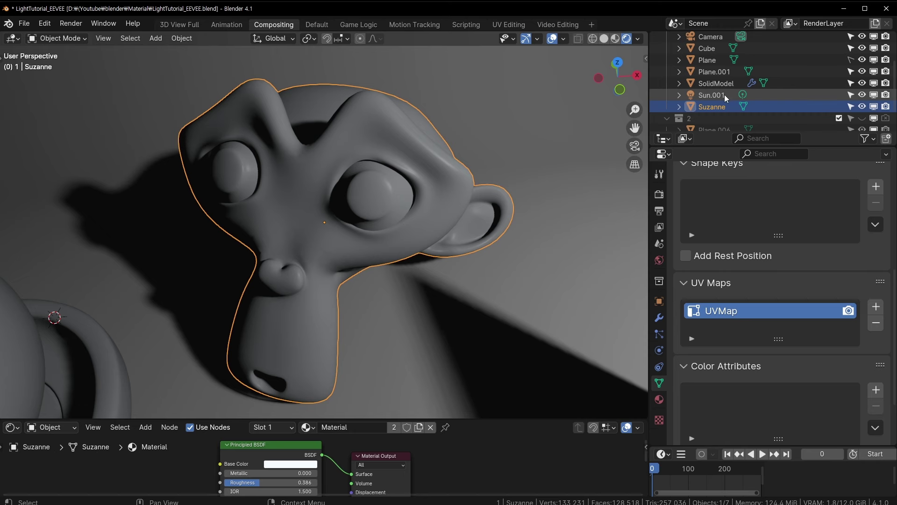
{"action": "left_click", "coordinate": [724, 95]}
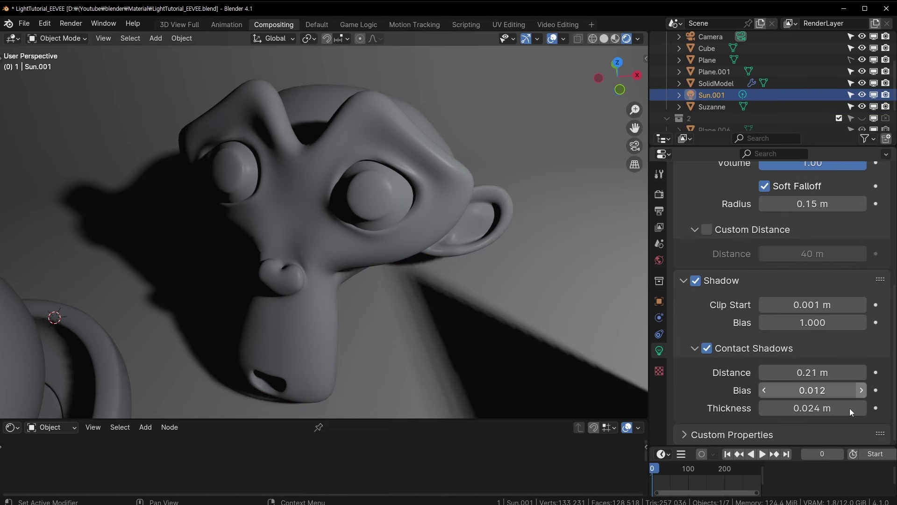
- Toggle Sun.001's Contact Shadows on and off repeatedly to compare, ending with them off
{"action": "left_click", "coordinate": [707, 349]}
{"action": "left_click", "coordinate": [707, 349]}
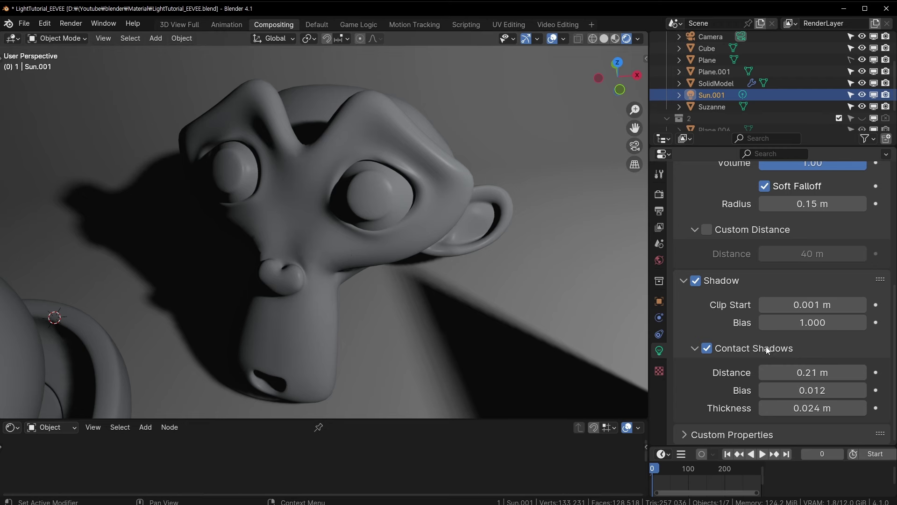
{"action": "left_click", "coordinate": [707, 349]}
{"action": "left_click", "coordinate": [707, 348]}
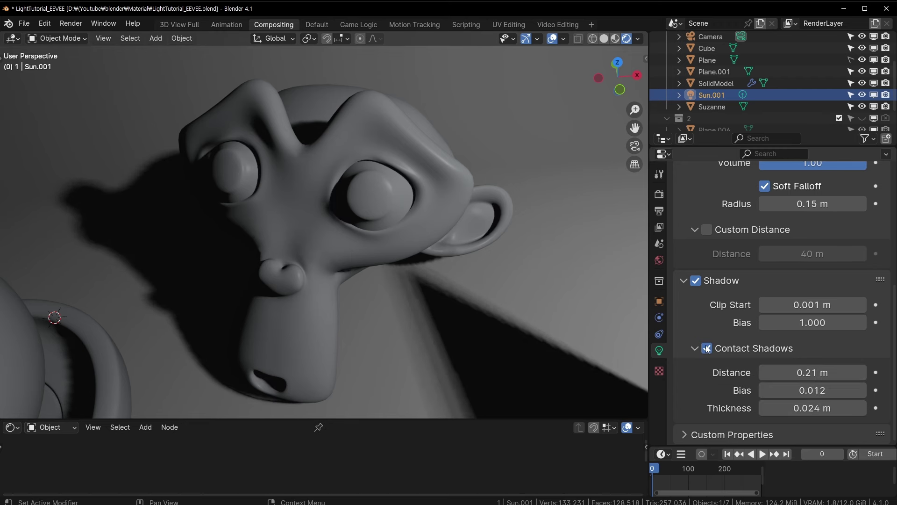
{"action": "left_click", "coordinate": [707, 348]}
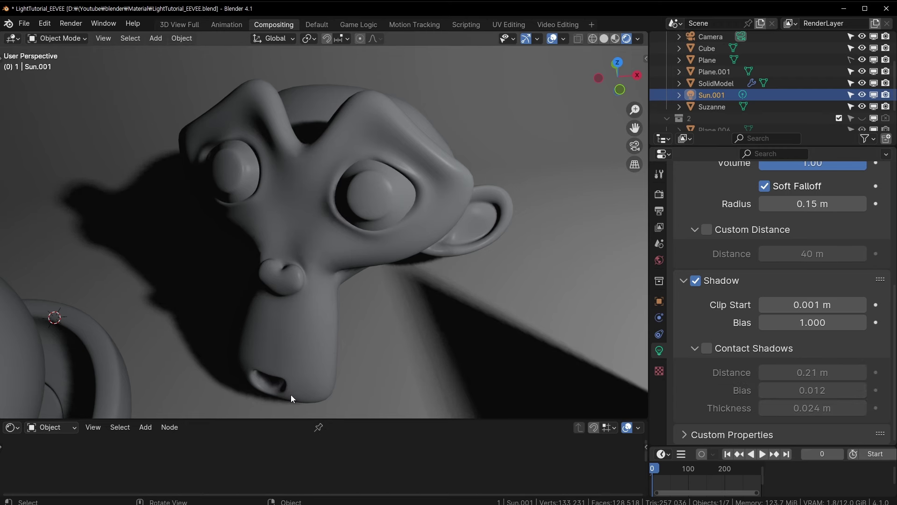
{"action": "scroll", "coordinate": [286, 392], "scroll_direction": "up", "scroll_amount": 3}
{"action": "scroll", "coordinate": [305, 316], "scroll_direction": "up", "scroll_amount": 3}
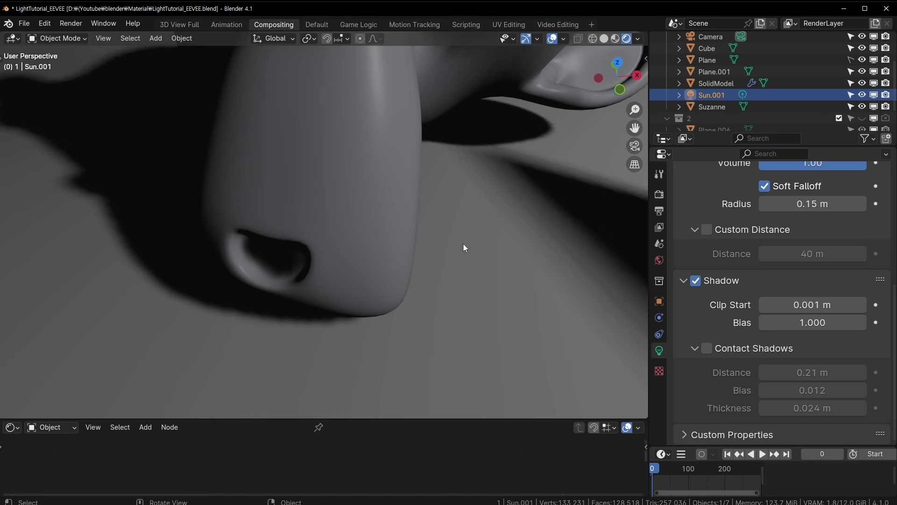
{"action": "left_click", "coordinate": [707, 348]}
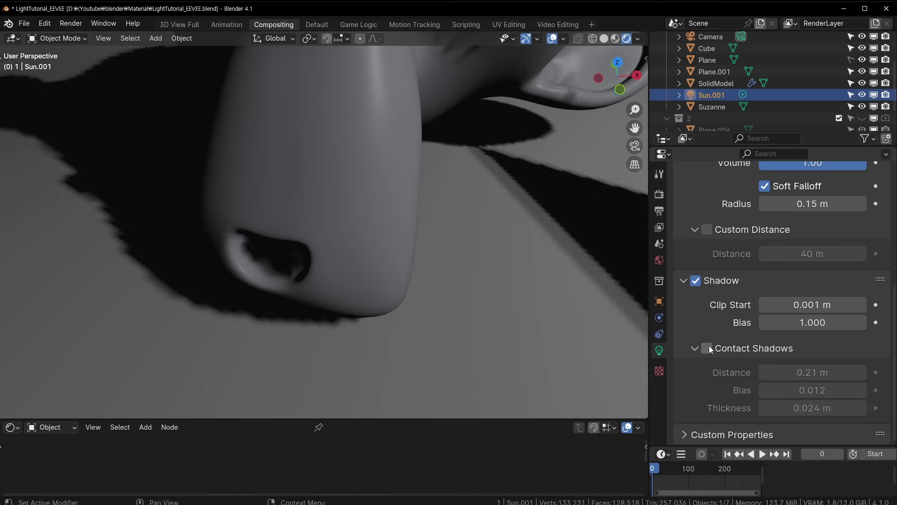
{"action": "left_click", "coordinate": [707, 348]}
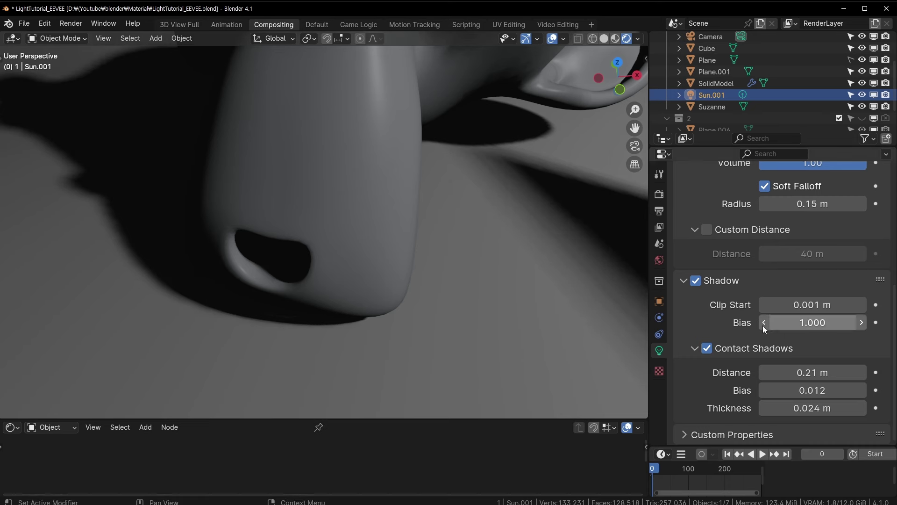
{"action": "left_click", "coordinate": [710, 350]}
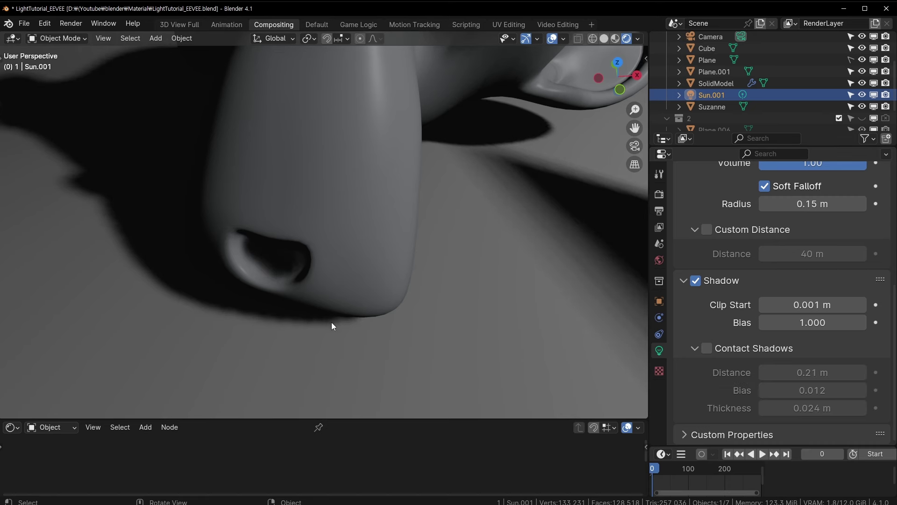
{"action": "scroll", "coordinate": [411, 313], "scroll_direction": "down", "scroll_amount": 10}
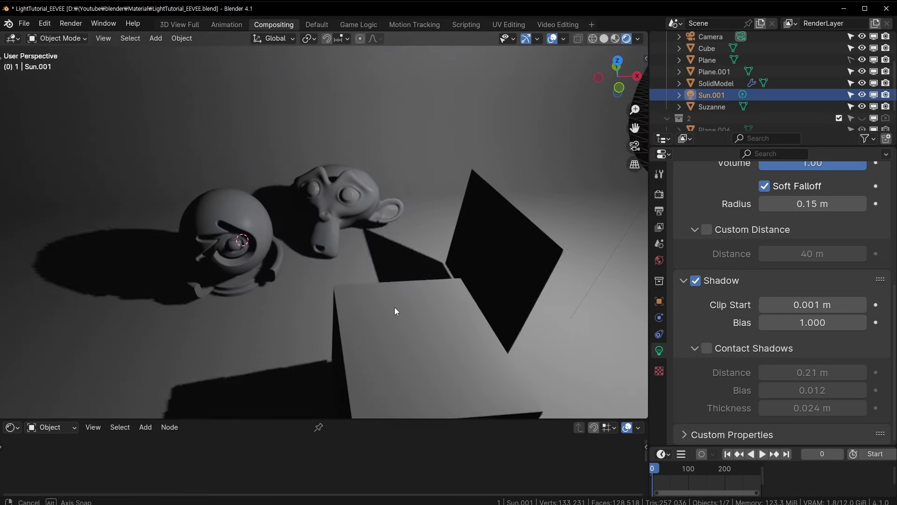
- Select SolidModel and frame the view on it
{"action": "left_click", "coordinate": [223, 240]}
{"action": "key", "text": "KP_Decimal"}
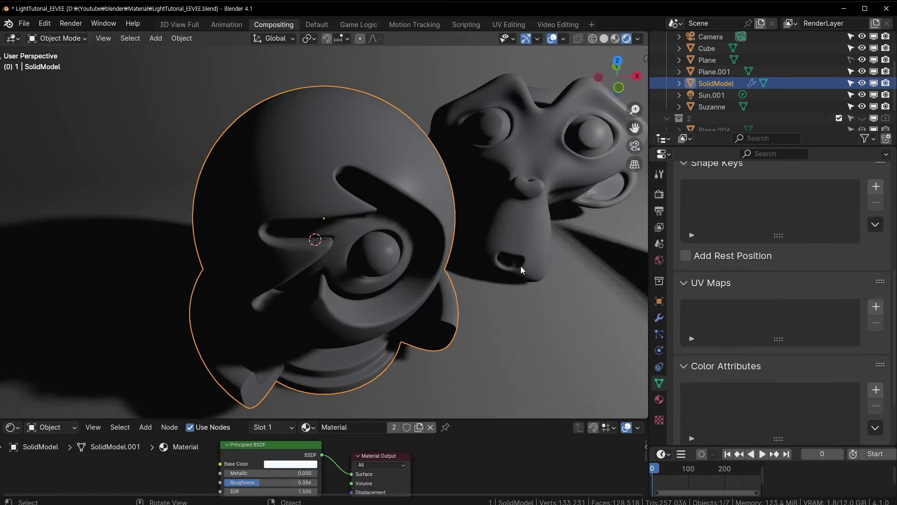
{"action": "scroll", "coordinate": [484, 274], "scroll_direction": "up", "scroll_amount": 2}
{"action": "scroll", "coordinate": [484, 275], "scroll_direction": "up", "scroll_amount": 1}
{"action": "scroll", "coordinate": [742, 71], "scroll_direction": "up", "scroll_amount": 2}
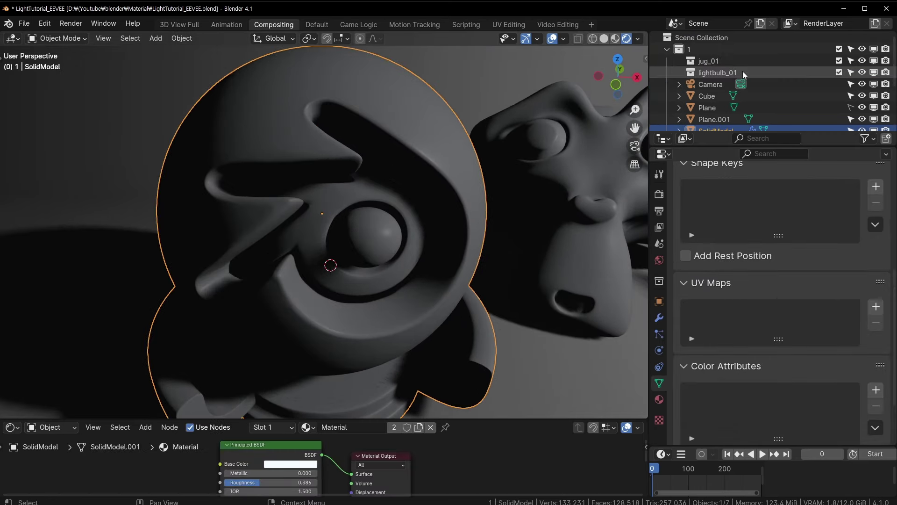
{"action": "scroll", "coordinate": [722, 89], "scroll_direction": "down", "scroll_amount": 1}
{"action": "scroll", "coordinate": [718, 94], "scroll_direction": "down", "scroll_amount": 1}
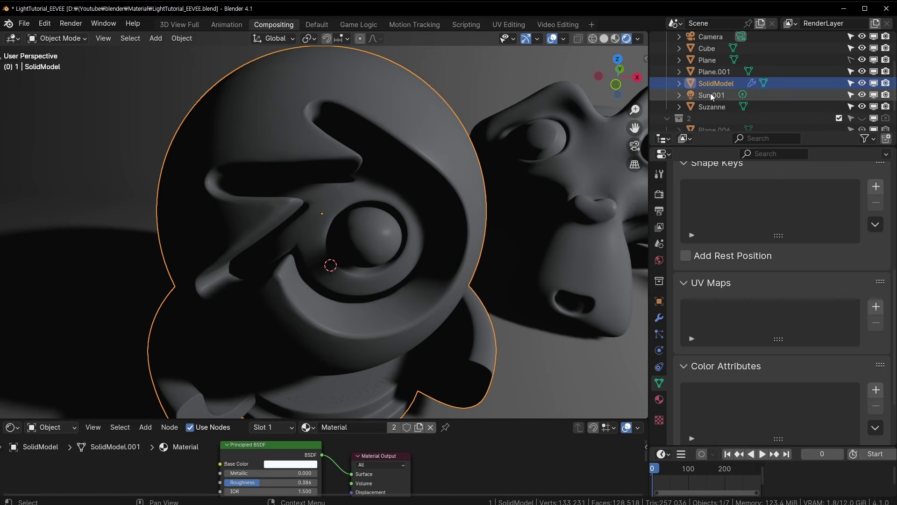
- Select Sun.001 and move it up and to the right of the objects
{"action": "left_click", "coordinate": [711, 94]}
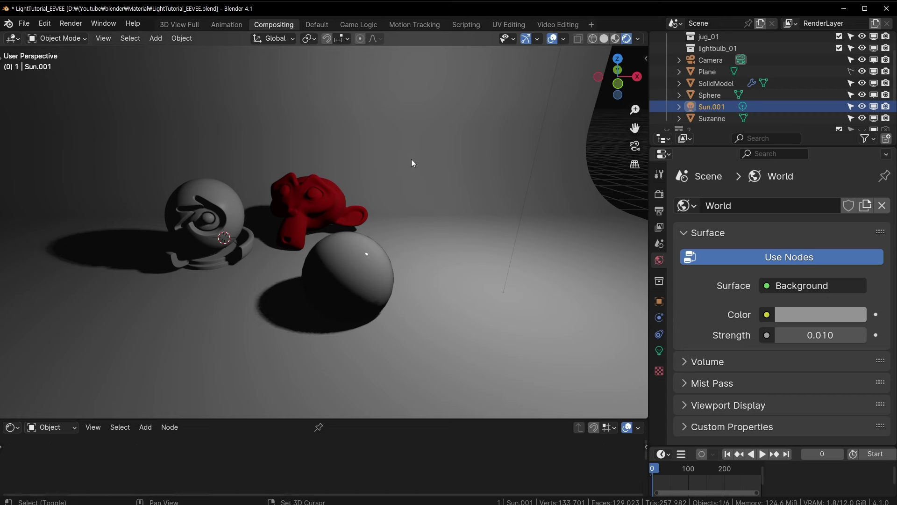
{"action": "middle_click_drag", "start_coordinate": [412, 159], "coordinate": [436, 180]}
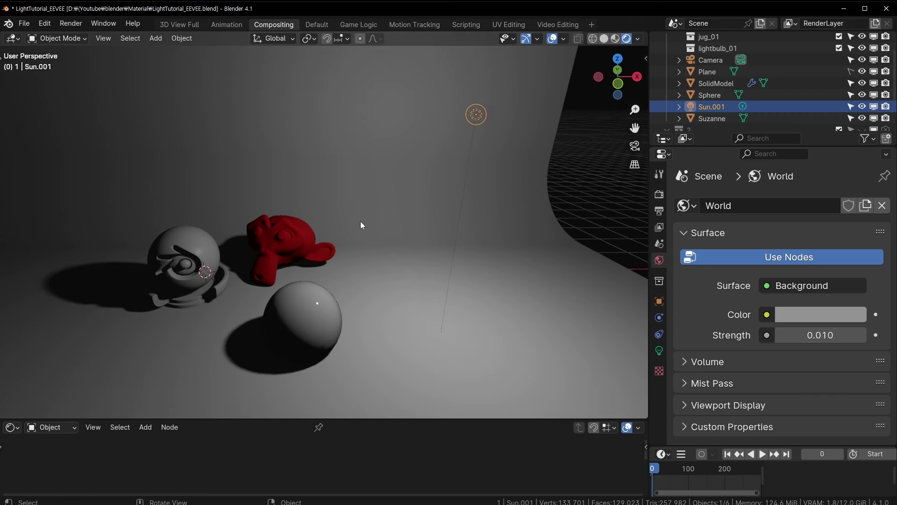
{"action": "middle_click_drag", "start_coordinate": [374, 214], "coordinate": [408, 191]}
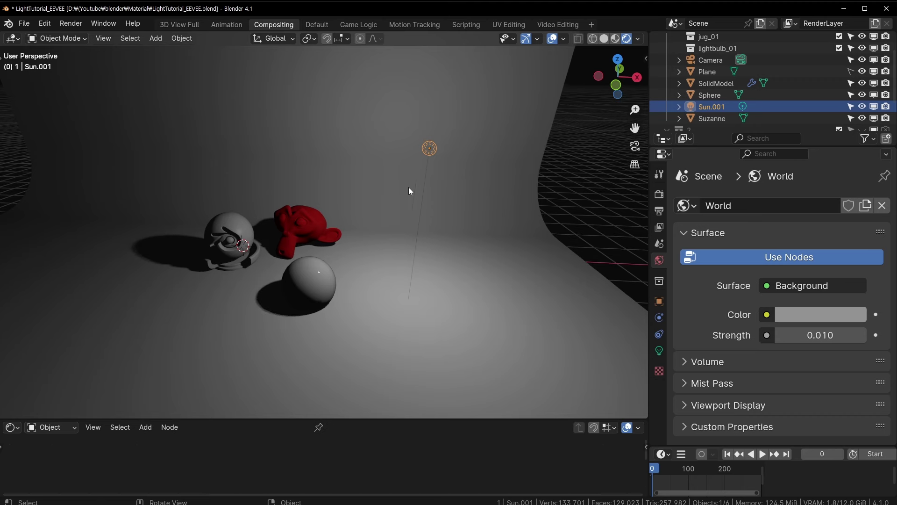
{"action": "middle_click_drag", "start_coordinate": [402, 226], "coordinate": [411, 210]}
{"action": "key", "text": "g"}
{"action": "left_click", "coordinate": [503, 153]}
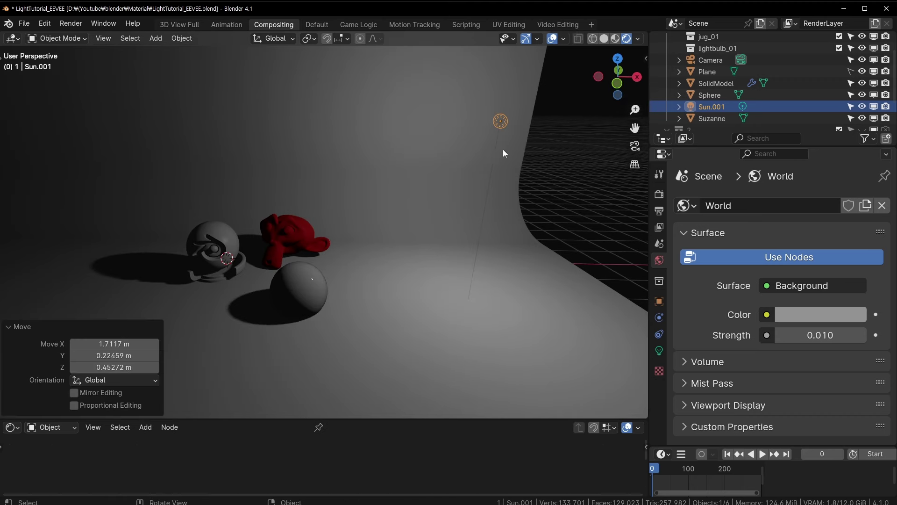
- Delete Sun.001 and set the World background strength to 0.200
{"action": "key", "text": "x"}
{"action": "left_click", "coordinate": [510, 129]}
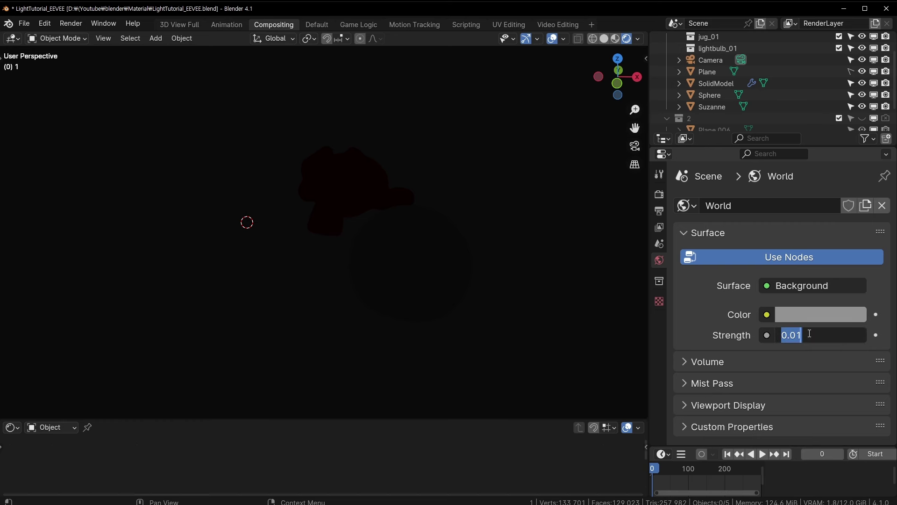
{"action": "type", "text": "1"}
{"action": "key", "text": "Return"}
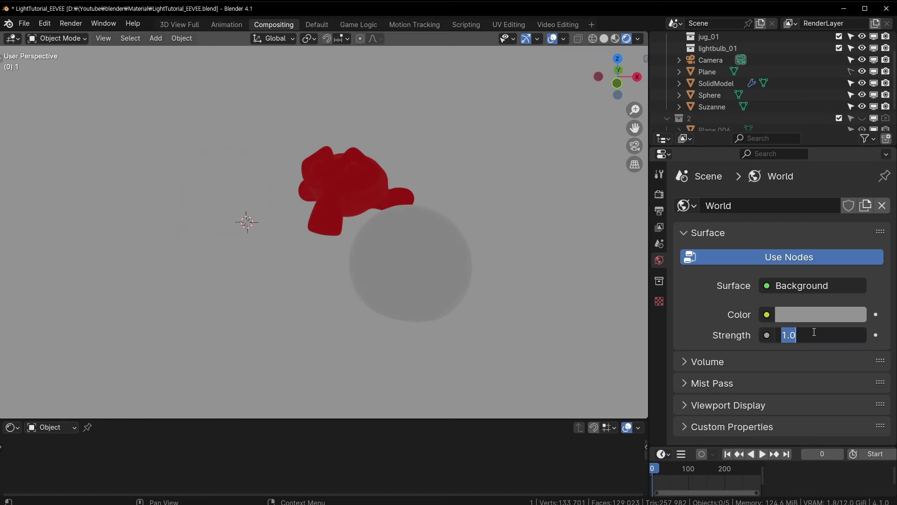
{"action": "type", "text": "2"}
{"action": "key", "text": "Return"}
- Slightly brighten the world colour in the colour picker, then select the sphere
{"action": "middle_click_drag", "start_coordinate": [609, 256], "coordinate": [403, 280]}
{"action": "middle_click_drag", "start_coordinate": [374, 234], "coordinate": [367, 221]}
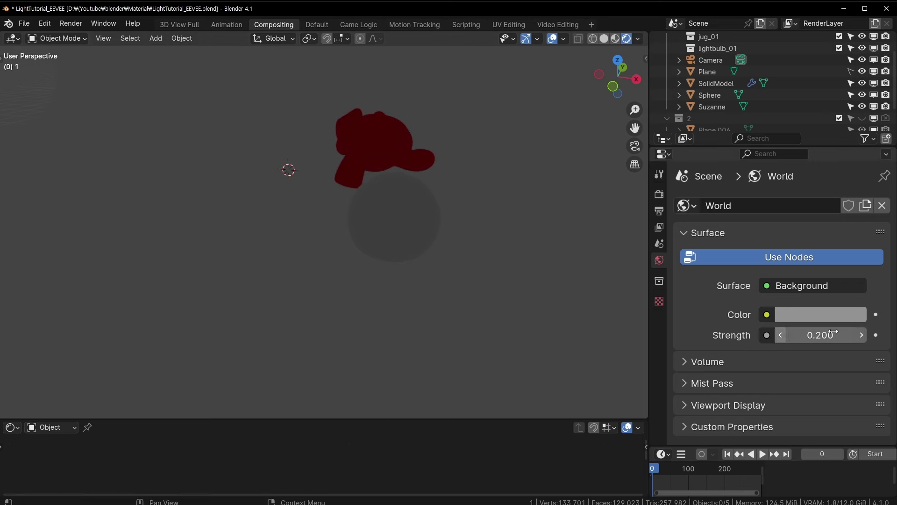
{"action": "left_click", "coordinate": [808, 314]}
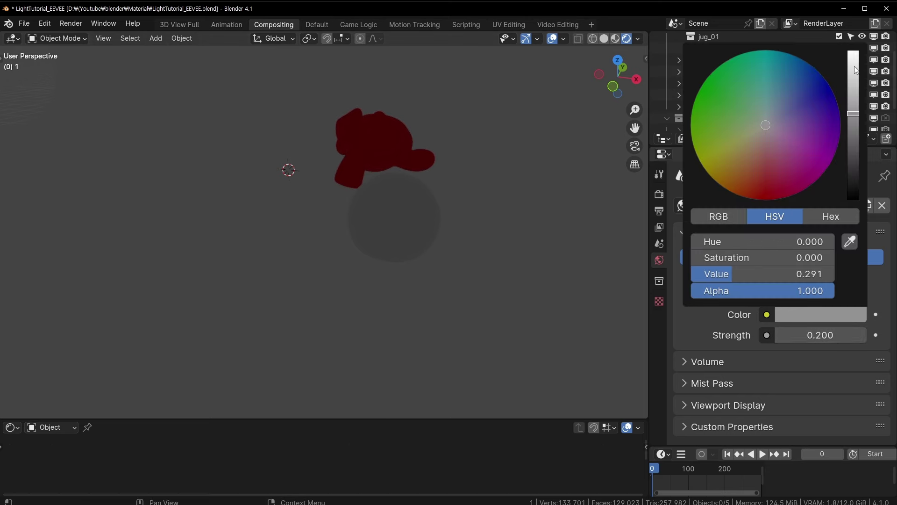
{"action": "left_click_drag", "start_coordinate": [856, 70], "coordinate": [854, 110]}
{"action": "middle_click_drag", "start_coordinate": [385, 160], "coordinate": [408, 176]}
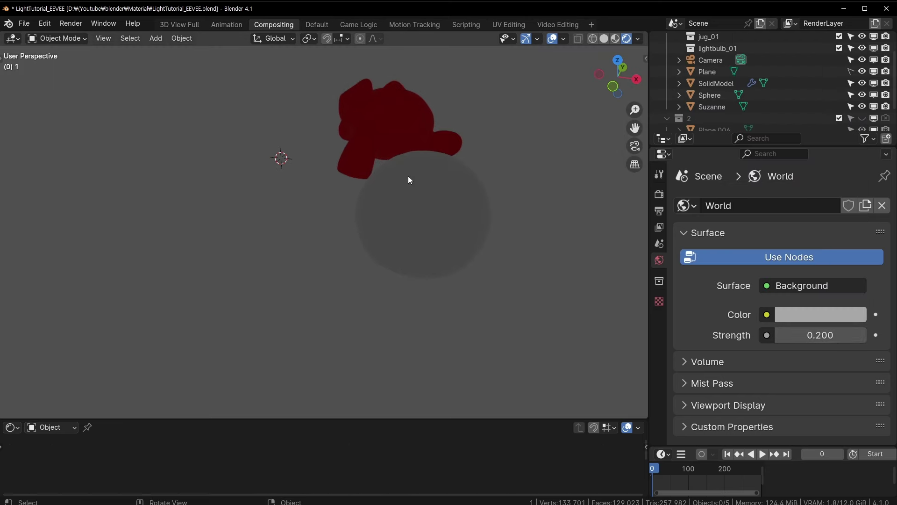
{"action": "left_click", "coordinate": [408, 176]}
- Frame the sphere and orbit the view around the scene
{"action": "key", "text": "KP_Decimal"}
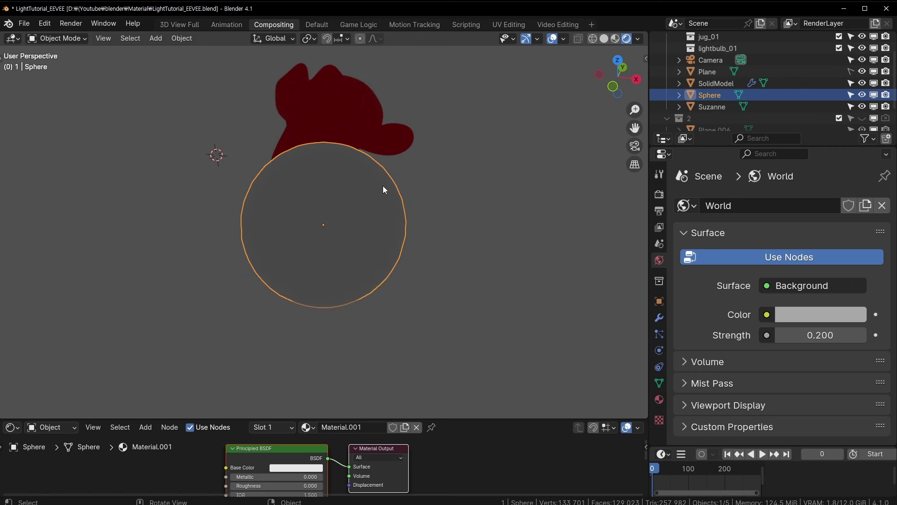
{"action": "mouse_move", "coordinate": [268, 271]}
{"action": "middle_mouse_down"}
{"action": "mouse_move", "coordinate": [343, 263]}
{"action": "mouse_move", "coordinate": [288, 313]}
{"action": "mouse_move", "coordinate": [436, 337]}
{"action": "middle_mouse_up"}
{"action": "scroll", "coordinate": [366, 258], "scroll_direction": "up", "scroll_amount": 3}
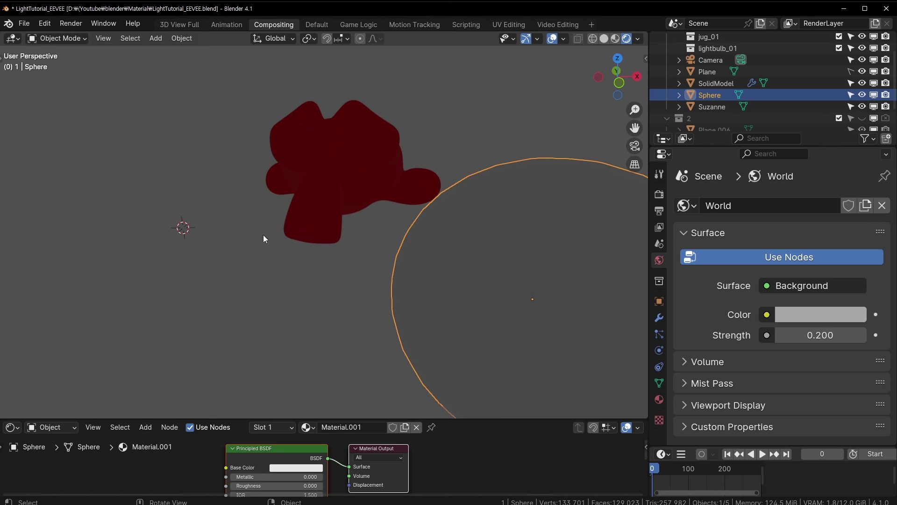
{"action": "scroll", "coordinate": [191, 225], "scroll_direction": "down", "scroll_amount": 5}
{"action": "mouse_move", "coordinate": [198, 219]}
{"action": "middle_mouse_down"}
{"action": "mouse_move", "coordinate": [232, 229]}
{"action": "mouse_move", "coordinate": [310, 214]}
{"action": "mouse_move", "coordinate": [289, 220]}
{"action": "middle_mouse_up"}
- Select all, then switch the selection between the sphere and Suzanne, ending on Suzanne
{"action": "key", "text": "a"}
{"action": "left_click", "coordinate": [350, 210]}
{"action": "middle_click_drag", "start_coordinate": [457, 232], "coordinate": [372, 238], "text": "shift"}
{"action": "left_click", "coordinate": [372, 238]}
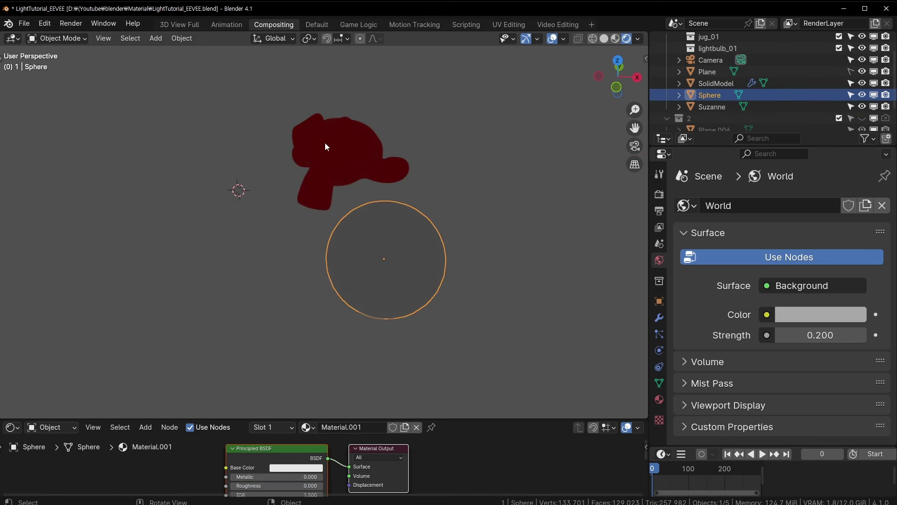
{"action": "left_click", "coordinate": [325, 143]}
{"action": "left_click", "coordinate": [372, 240]}
{"action": "left_click", "coordinate": [297, 157]}
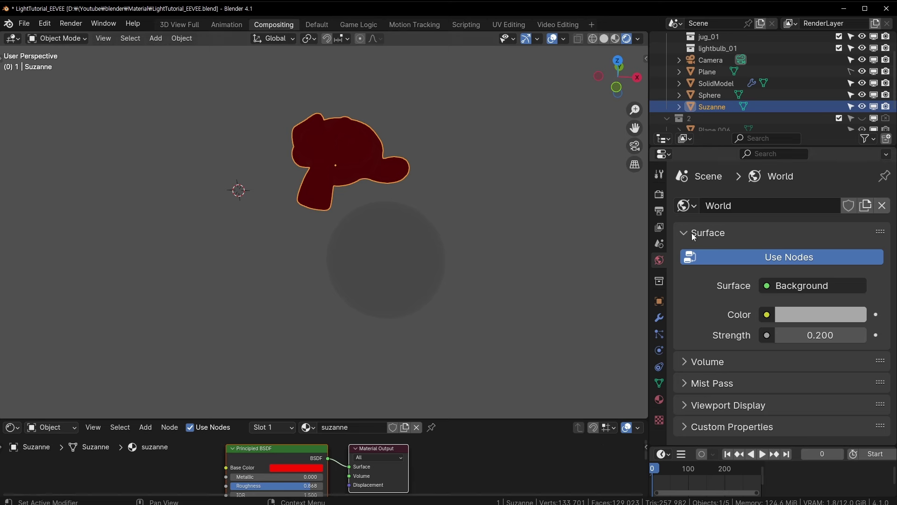
- Enable EEVEE Ambient Occlusion in Render Properties and expand its settings
{"action": "left_click", "coordinate": [659, 194]}
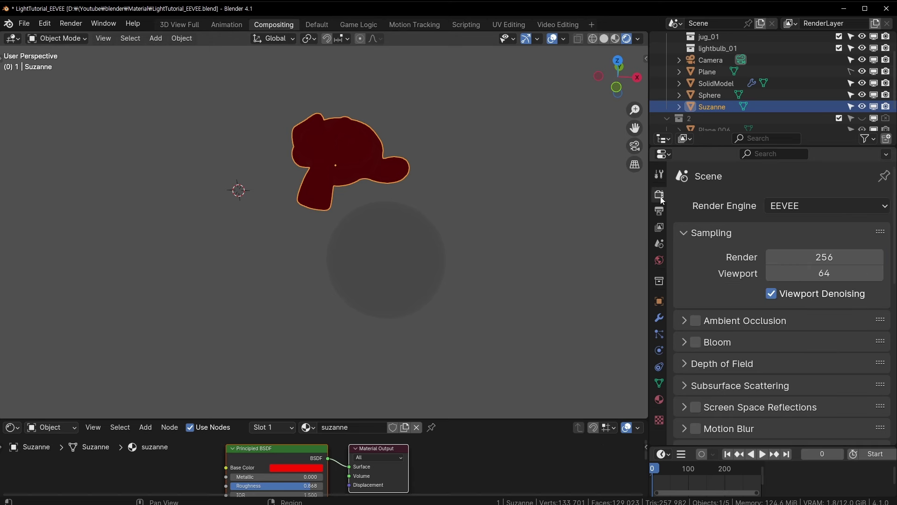
{"action": "left_click", "coordinate": [695, 320]}
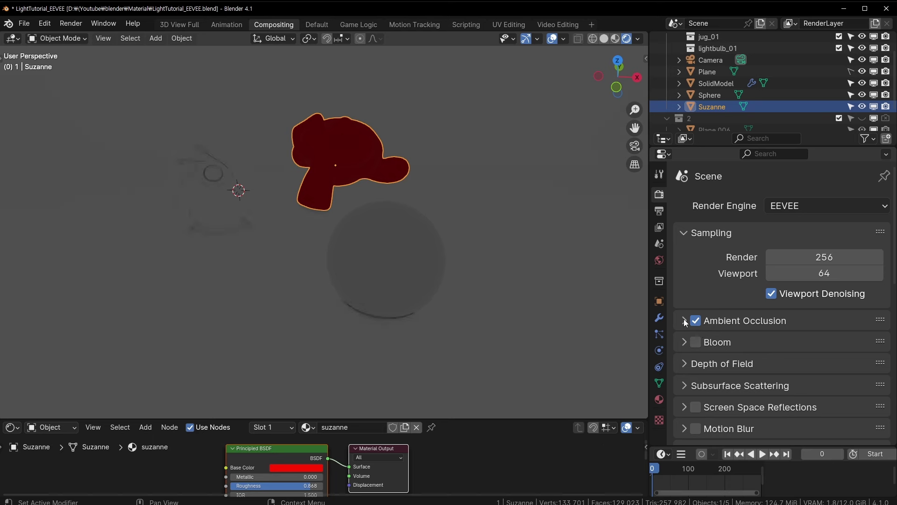
{"action": "left_click", "coordinate": [684, 321]}
{"action": "middle_click_drag", "start_coordinate": [477, 208], "coordinate": [447, 242]}
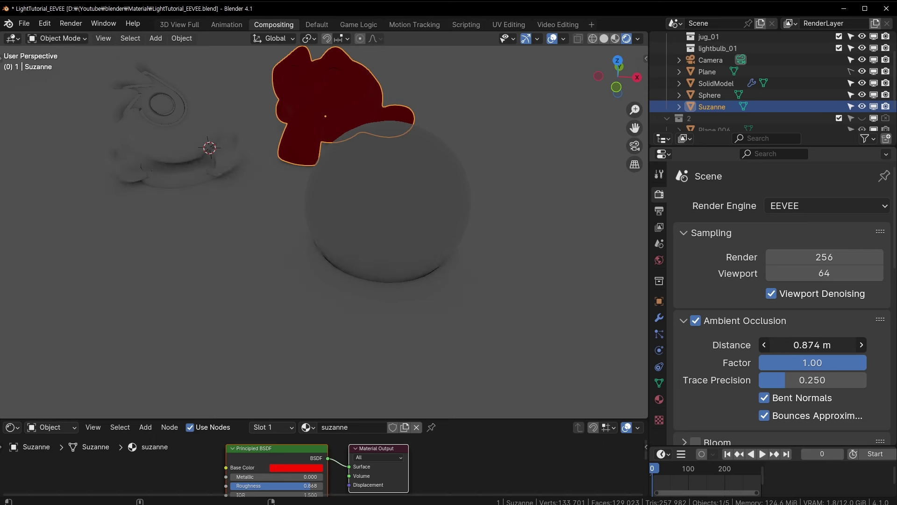
- Raise the ambient occlusion Distance to 1.05 m and orbit around the jug to inspect it
{"action": "mouse_move", "coordinate": [813, 344]}
{"action": "left_mouse_down"}
{"action": "mouse_move", "coordinate": [836, 345]}
{"action": "mouse_move", "coordinate": [813, 345]}
{"action": "left_mouse_up"}
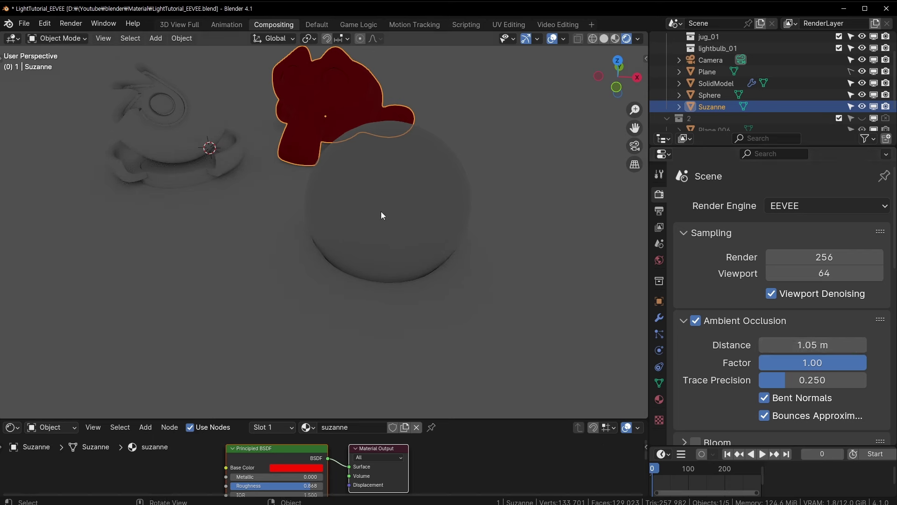
{"action": "middle_click_drag", "start_coordinate": [323, 102], "coordinate": [322, 105]}
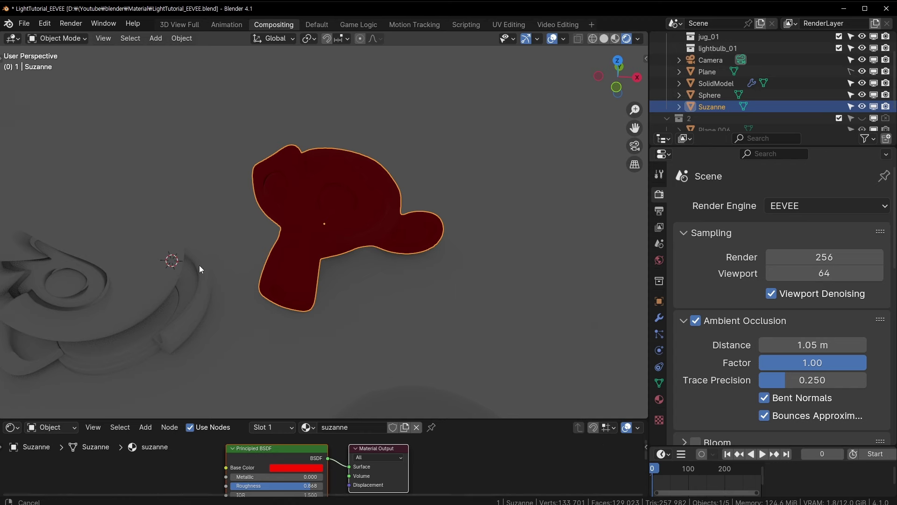
{"action": "mouse_move", "coordinate": [171, 261]}
{"action": "middle_mouse_down"}
{"action": "mouse_move", "coordinate": [333, 214]}
{"action": "mouse_move", "coordinate": [392, 252]}
{"action": "mouse_move", "coordinate": [356, 244]}
{"action": "middle_mouse_up"}
{"action": "scroll", "coordinate": [358, 187], "scroll_direction": "up", "scroll_amount": 4}
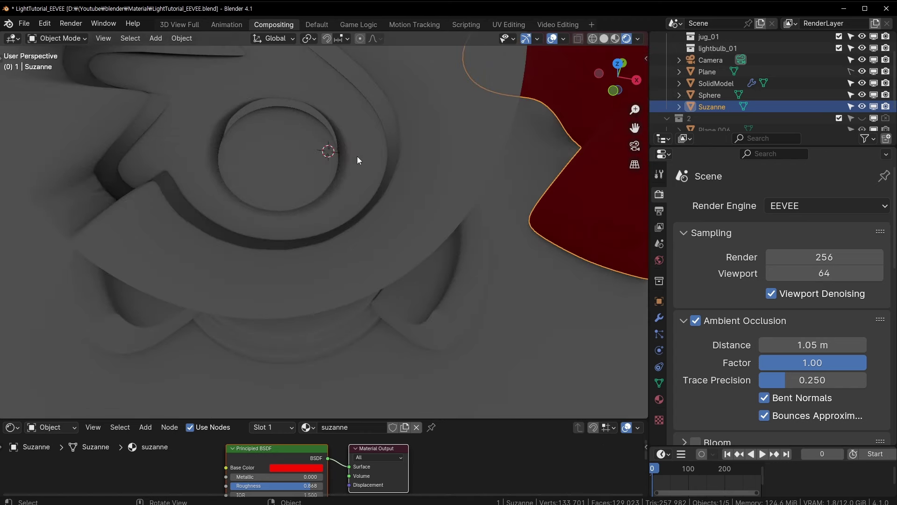
{"action": "mouse_move", "coordinate": [114, 160]}
{"action": "middle_mouse_down"}
{"action": "mouse_move", "coordinate": [267, 158]}
{"action": "mouse_move", "coordinate": [395, 207]}
{"action": "mouse_move", "coordinate": [346, 192]}
{"action": "mouse_move", "coordinate": [272, 196]}
{"action": "mouse_move", "coordinate": [288, 212]}
{"action": "mouse_move", "coordinate": [255, 282]}
{"action": "middle_mouse_up"}
{"action": "mouse_move", "coordinate": [425, 236]}
{"action": "middle_mouse_down"}
{"action": "mouse_move", "coordinate": [395, 269]}
{"action": "mouse_move", "coordinate": [425, 259]}
{"action": "mouse_move", "coordinate": [512, 166]}
{"action": "mouse_move", "coordinate": [441, 185]}
{"action": "mouse_move", "coordinate": [508, 128]}
{"action": "mouse_move", "coordinate": [403, 253]}
{"action": "mouse_move", "coordinate": [366, 255]}
{"action": "mouse_move", "coordinate": [376, 252]}
{"action": "mouse_move", "coordinate": [388, 198]}
{"action": "mouse_move", "coordinate": [375, 172]}
{"action": "mouse_move", "coordinate": [402, 268]}
{"action": "mouse_move", "coordinate": [421, 262]}
{"action": "middle_mouse_up"}
{"action": "scroll", "coordinate": [370, 263], "scroll_direction": "down", "scroll_amount": 5}
{"action": "left_click", "coordinate": [660, 213]}
{"action": "left_click", "coordinate": [659, 230]}
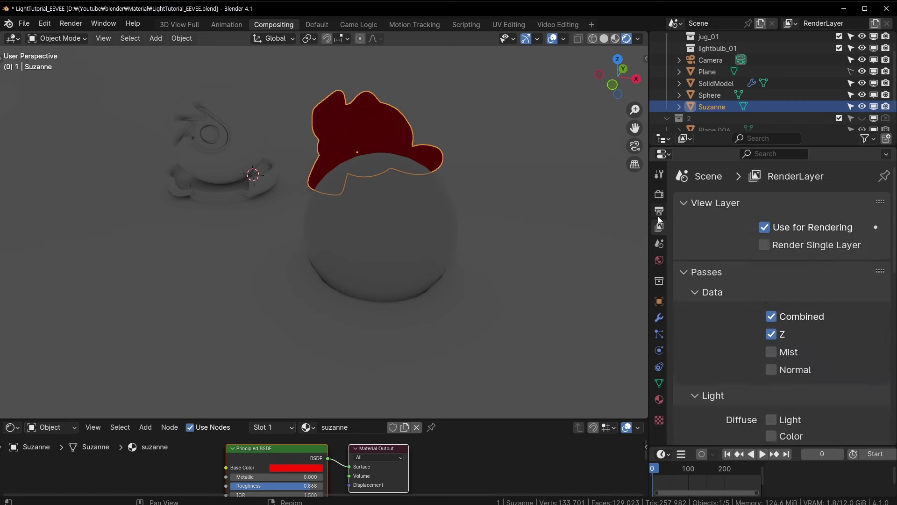
{"action": "left_click", "coordinate": [660, 261]}
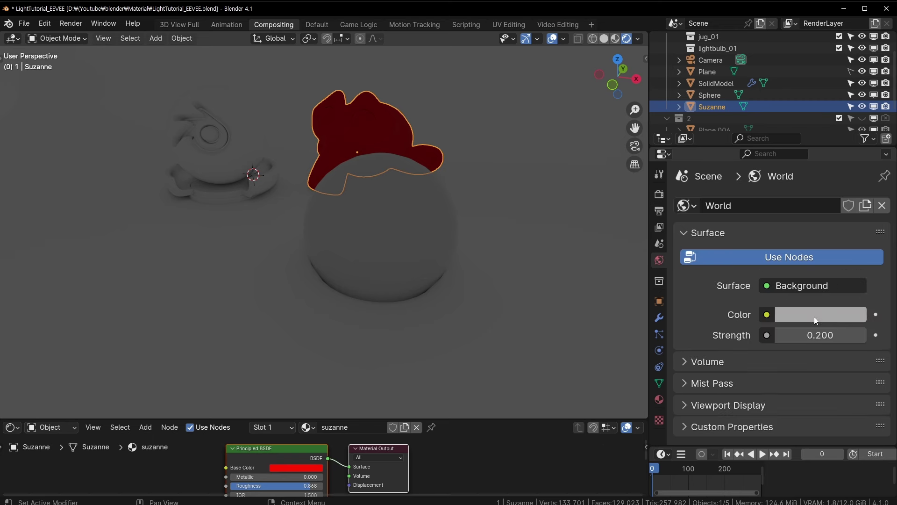
{"action": "left_click", "coordinate": [775, 287]}
{"action": "left_click", "coordinate": [767, 315]}
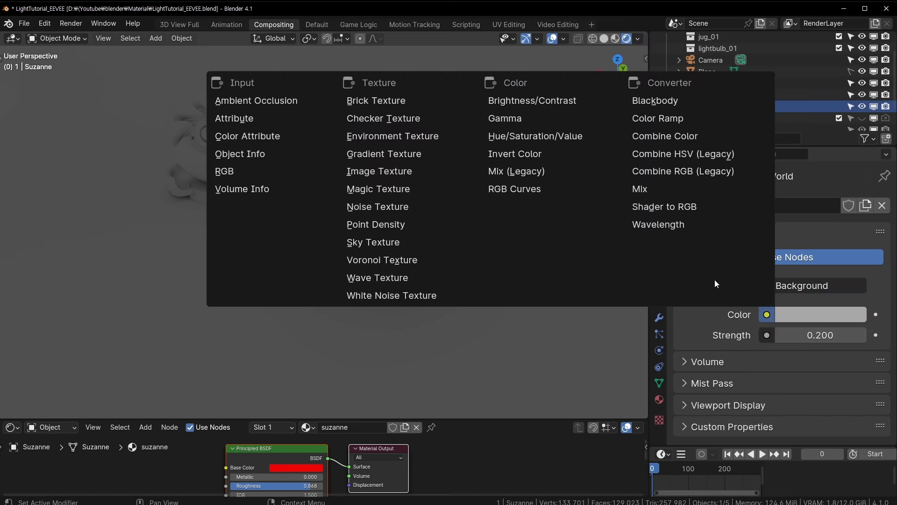
{"action": "left_click", "coordinate": [411, 142]}
{"action": "left_click", "coordinate": [846, 335]}
{"action": "scroll", "coordinate": [635, 200], "scroll_direction": "down", "scroll_amount": 3}
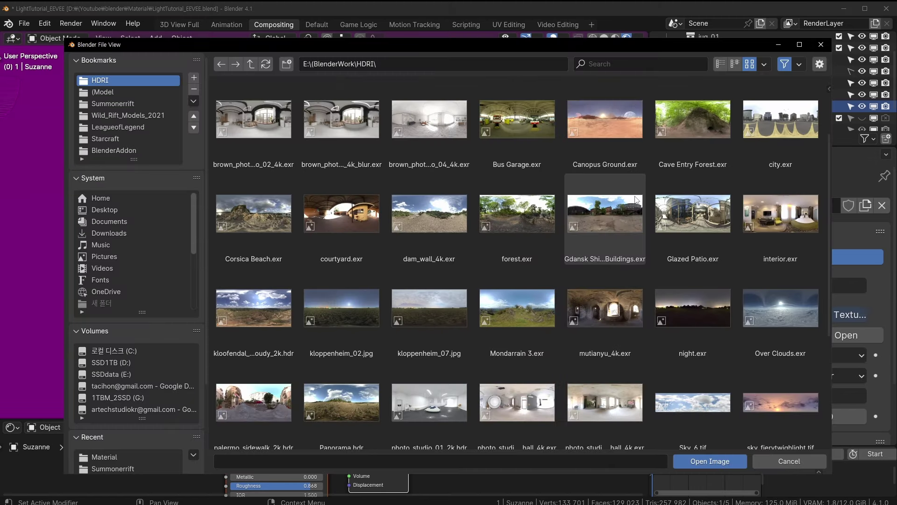
{"action": "scroll", "coordinate": [703, 327], "scroll_direction": "down", "scroll_amount": 3}
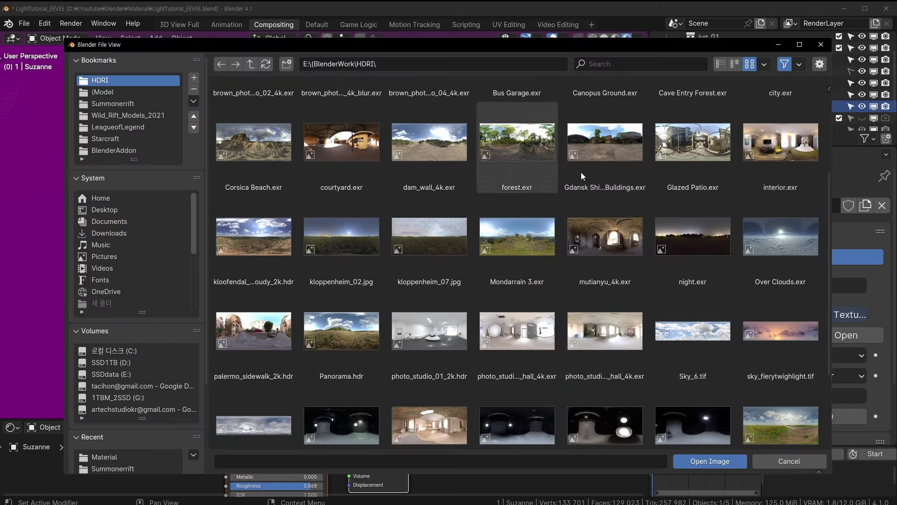
{"action": "double_click", "coordinate": [600, 150]}
{"action": "middle_click_drag", "start_coordinate": [327, 232], "coordinate": [402, 229]}
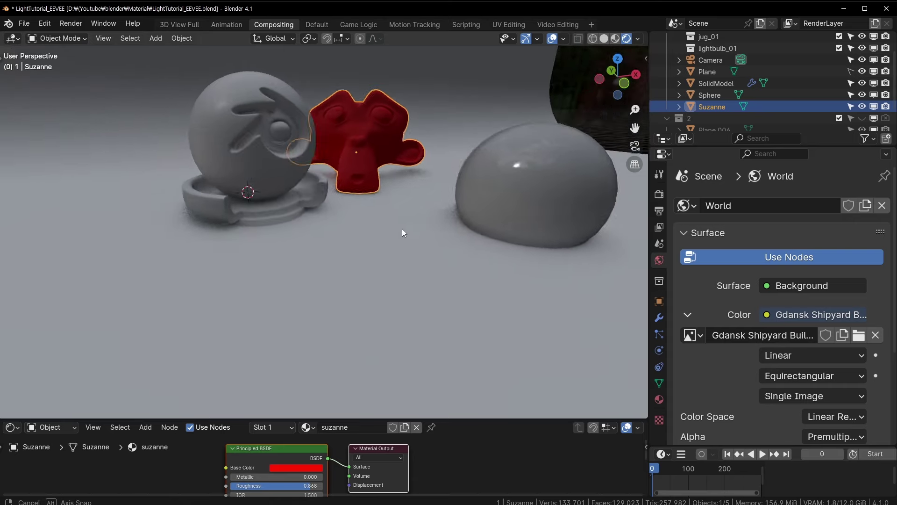
{"action": "scroll", "coordinate": [347, 217], "scroll_direction": "down", "scroll_amount": 3}
{"action": "scroll", "coordinate": [346, 307], "scroll_direction": "down", "scroll_amount": 5}
{"action": "scroll", "coordinate": [355, 257], "scroll_direction": "up", "scroll_amount": 6}
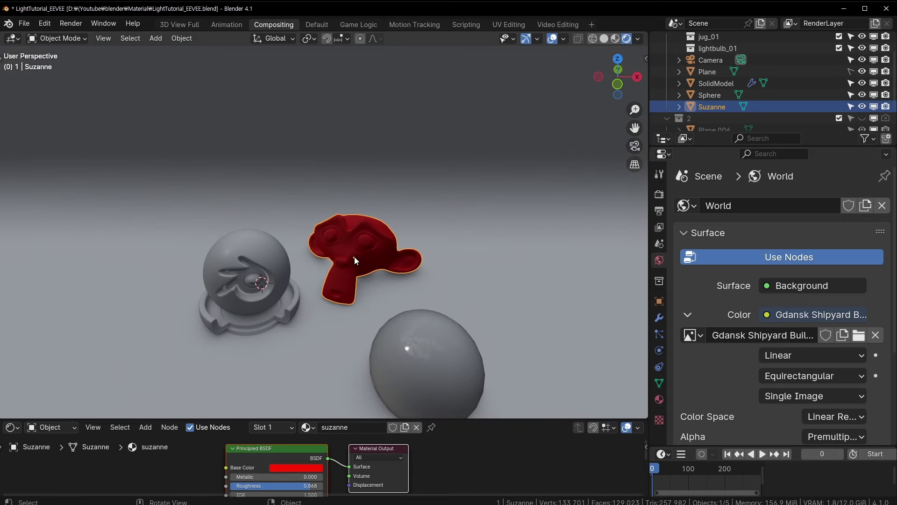
{"action": "scroll", "coordinate": [477, 255], "scroll_direction": "down", "scroll_amount": 3}
{"action": "scroll", "coordinate": [483, 197], "scroll_direction": "down", "scroll_amount": 3}
{"action": "scroll", "coordinate": [361, 187], "scroll_direction": "up", "scroll_amount": 3}
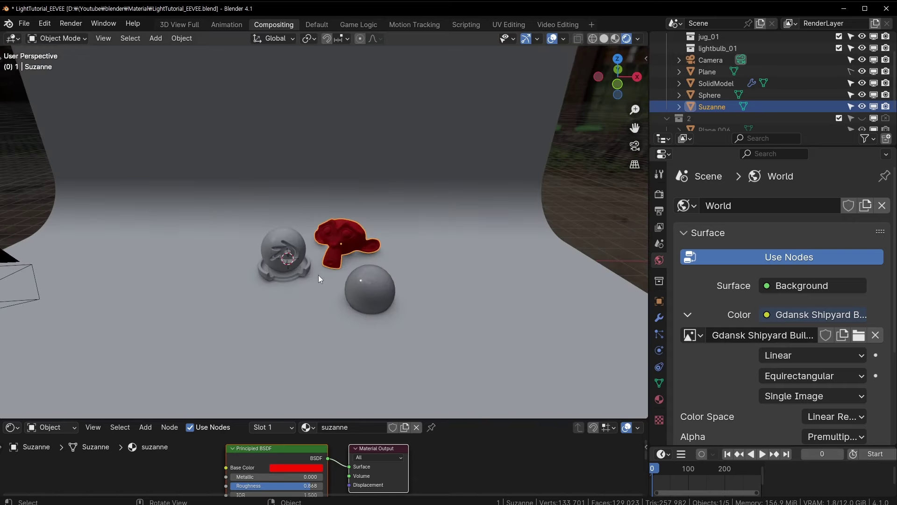
{"action": "left_click", "coordinate": [380, 291]}
{"action": "scroll", "coordinate": [381, 290], "scroll_direction": "down", "scroll_amount": 4}
{"action": "scroll", "coordinate": [380, 281], "scroll_direction": "up", "scroll_amount": 2}
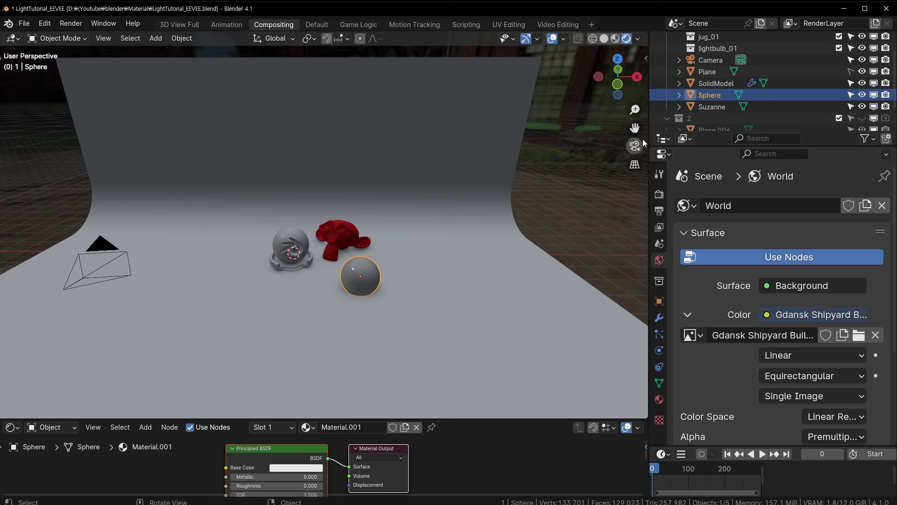
{"action": "left_click", "coordinate": [578, 184]}
{"action": "scroll", "coordinate": [535, 204], "scroll_direction": "down", "scroll_amount": 3}
{"action": "scroll", "coordinate": [496, 208], "scroll_direction": "down", "scroll_amount": 2}
{"action": "scroll", "coordinate": [366, 242], "scroll_direction": "up", "scroll_amount": 3}
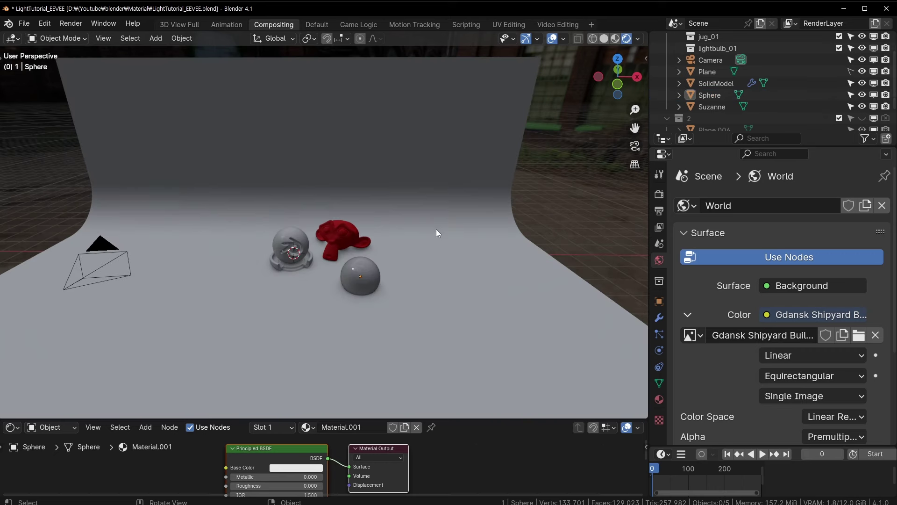
{"action": "scroll", "coordinate": [351, 225], "scroll_direction": "up", "scroll_amount": 3}
{"action": "scroll", "coordinate": [318, 218], "scroll_direction": "up", "scroll_amount": 1}
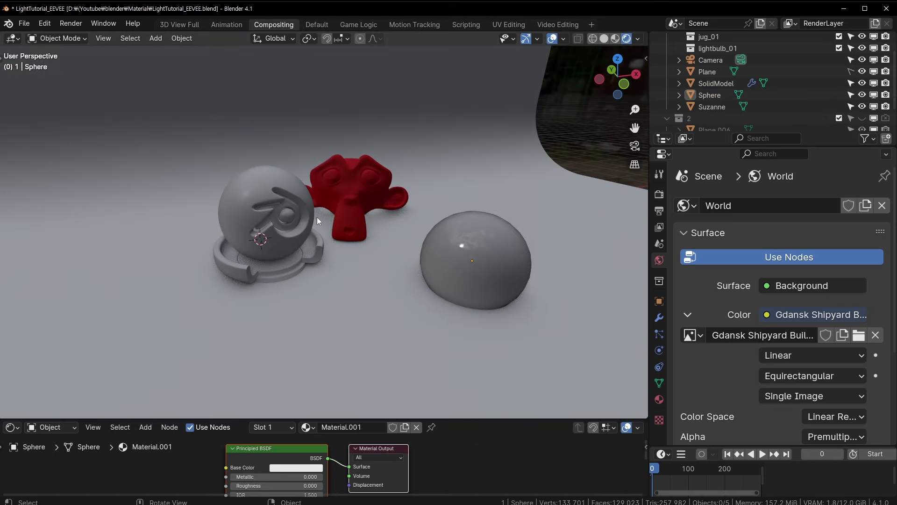
{"action": "left_click", "coordinate": [306, 215]}
{"action": "key", "text": "KP_Decimal"}
{"action": "scroll", "coordinate": [288, 238], "scroll_direction": "down", "scroll_amount": 8}
{"action": "scroll", "coordinate": [299, 246], "scroll_direction": "up", "scroll_amount": 1}
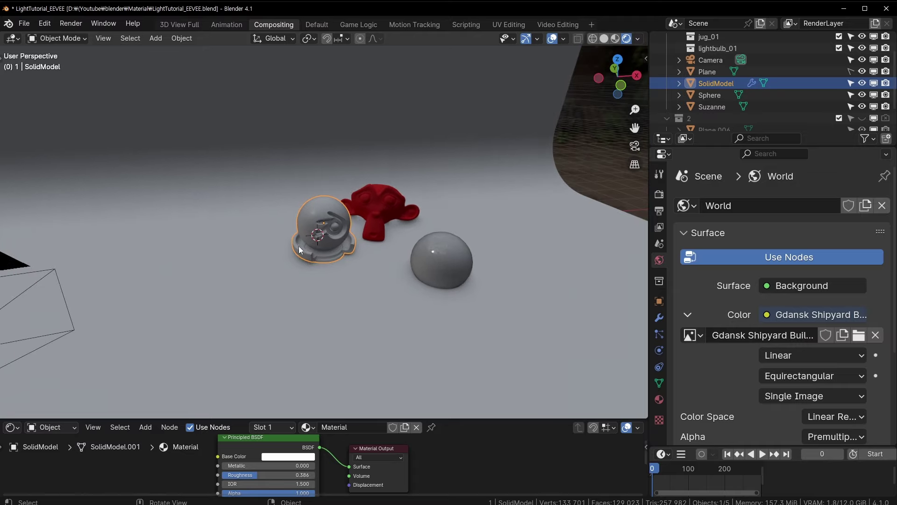
{"action": "mouse_move", "coordinate": [395, 187]}
{"action": "middle_mouse_down"}
{"action": "mouse_move", "coordinate": [315, 140]}
{"action": "mouse_move", "coordinate": [307, 69]}
{"action": "mouse_move", "coordinate": [332, 99]}
{"action": "mouse_move", "coordinate": [251, 105]}
{"action": "mouse_move", "coordinate": [293, 138]}
{"action": "mouse_move", "coordinate": [304, 120]}
{"action": "mouse_move", "coordinate": [259, 106]}
{"action": "mouse_move", "coordinate": [369, 277]}
{"action": "mouse_move", "coordinate": [386, 268]}
{"action": "middle_mouse_up"}
{"action": "scroll", "coordinate": [386, 268], "scroll_direction": "up", "scroll_amount": 4}
{"action": "middle_click_drag", "start_coordinate": [371, 237], "coordinate": [375, 301]}
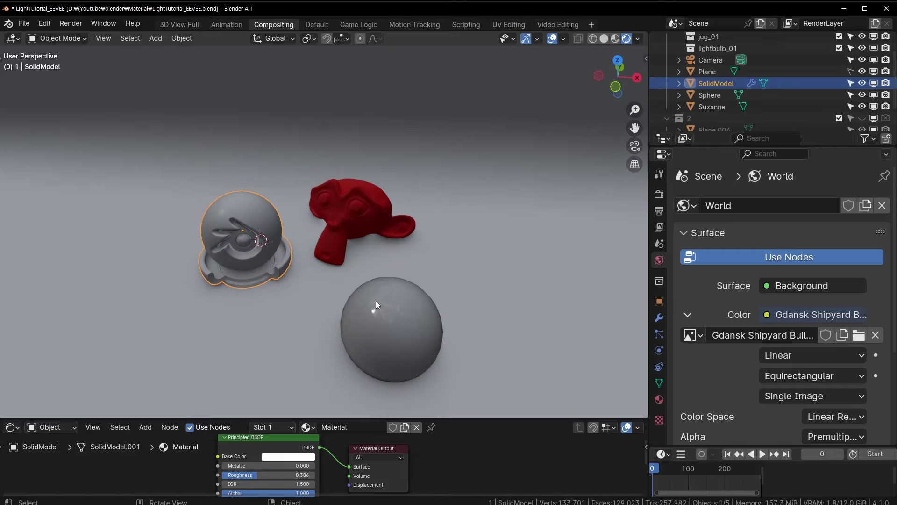
{"action": "scroll", "coordinate": [303, 229], "scroll_direction": "down", "scroll_amount": 5}
{"action": "mouse_move", "coordinate": [297, 180]}
{"action": "middle_mouse_down"}
{"action": "mouse_move", "coordinate": [307, 153]}
{"action": "mouse_move", "coordinate": [285, 117]}
{"action": "mouse_move", "coordinate": [348, 68]}
{"action": "middle_mouse_up"}
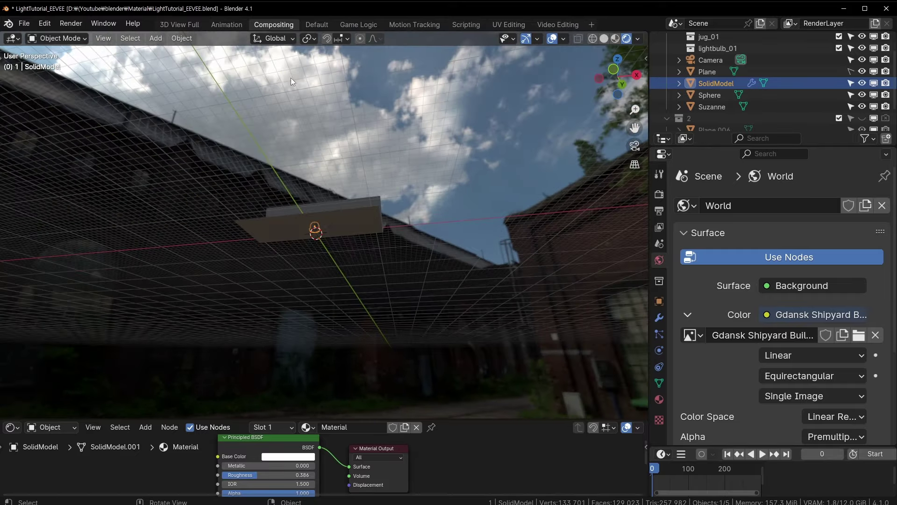
{"action": "mouse_move", "coordinate": [438, 126]}
{"action": "middle_mouse_down"}
{"action": "mouse_move", "coordinate": [356, 120]}
{"action": "mouse_move", "coordinate": [375, 210]}
{"action": "middle_mouse_up"}
{"action": "scroll", "coordinate": [330, 263], "scroll_direction": "up", "scroll_amount": 5}
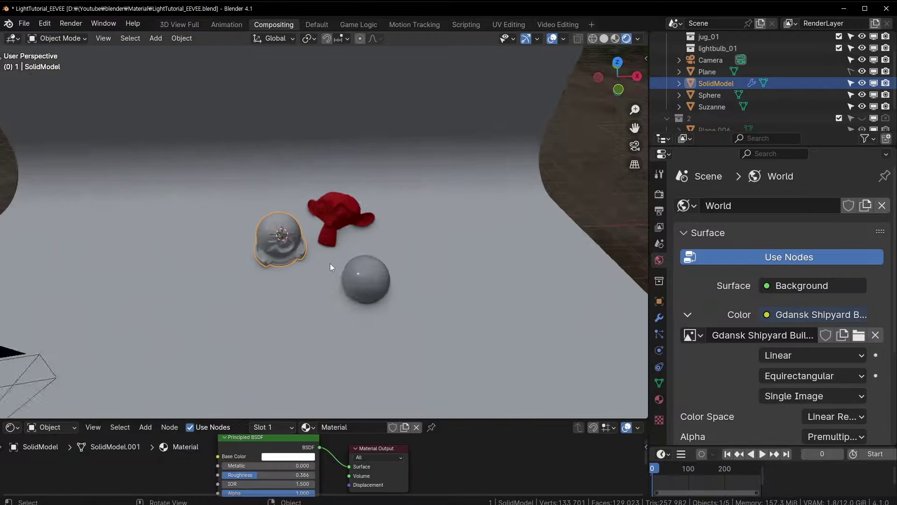
- Switch the render engine to Cycles and orbit around the objects in the preview
{"action": "left_click", "coordinate": [659, 194]}
{"action": "left_click", "coordinate": [827, 206]}
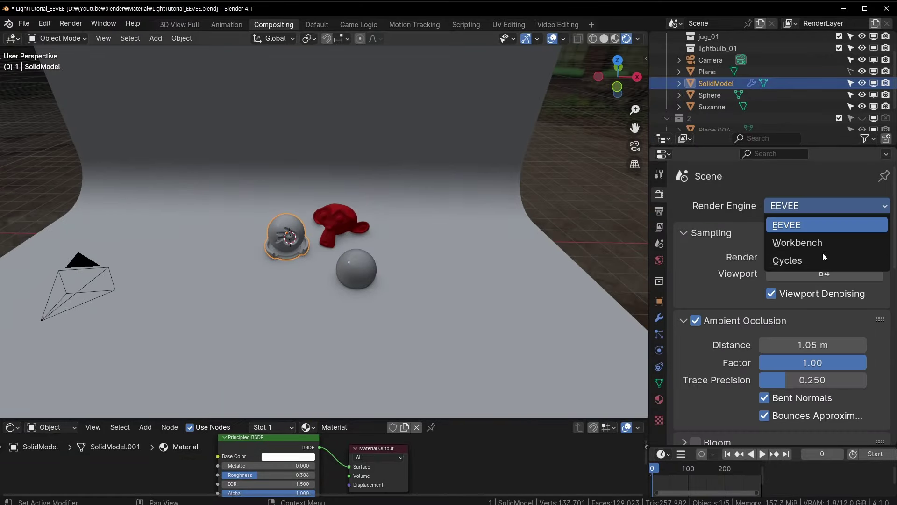
{"action": "left_click", "coordinate": [794, 260]}
{"action": "scroll", "coordinate": [441, 301], "scroll_direction": "up", "scroll_amount": 3}
{"action": "mouse_move", "coordinate": [428, 265]}
{"action": "middle_mouse_down"}
{"action": "mouse_move", "coordinate": [332, 233]}
{"action": "mouse_move", "coordinate": [325, 220]}
{"action": "mouse_move", "coordinate": [346, 229]}
{"action": "mouse_move", "coordinate": [192, 88]}
{"action": "mouse_move", "coordinate": [221, 101]}
{"action": "middle_mouse_up"}
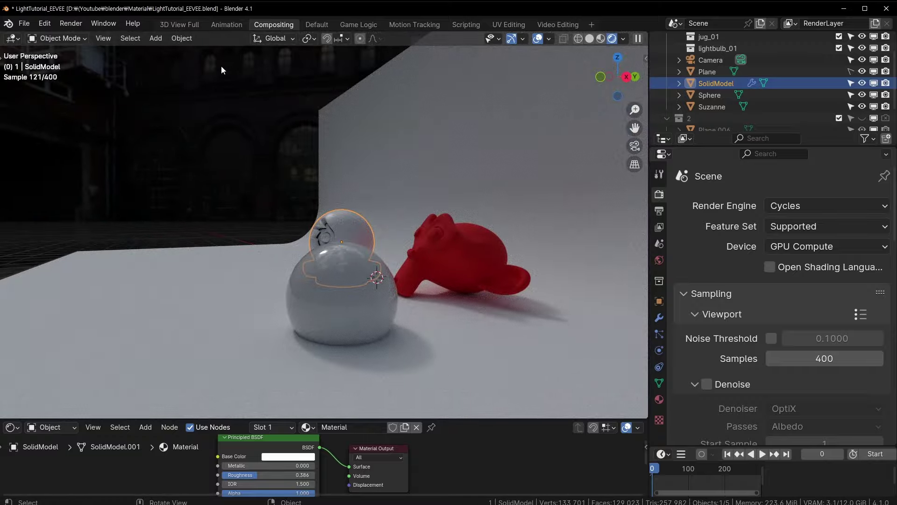
{"action": "mouse_move", "coordinate": [330, 249]}
{"action": "middle_mouse_down"}
{"action": "mouse_move", "coordinate": [430, 282]}
{"action": "mouse_move", "coordinate": [343, 257]}
{"action": "middle_mouse_up"}
{"action": "middle_click_drag", "start_coordinate": [369, 189], "coordinate": [284, 187]}
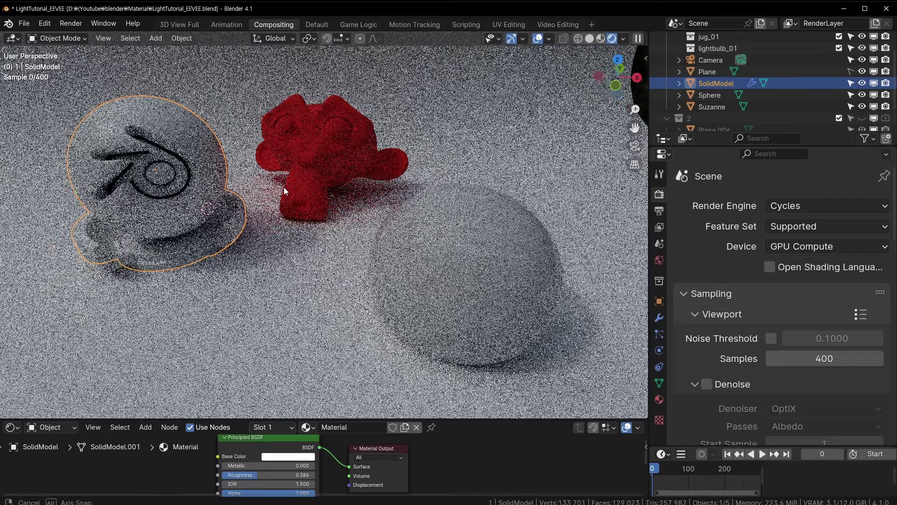
- Set the render engine back to EEVEE
{"action": "left_click", "coordinate": [825, 206]}
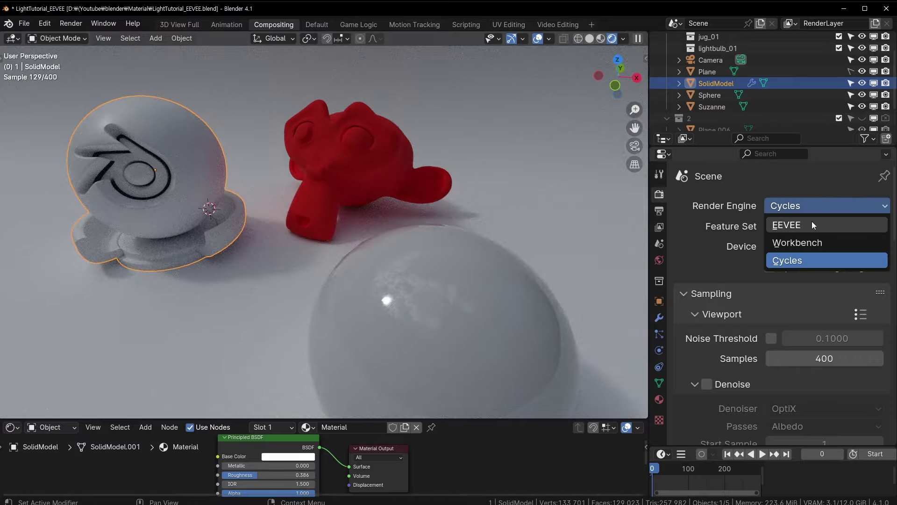
{"action": "left_click", "coordinate": [812, 221]}
{"action": "scroll", "coordinate": [375, 206], "scroll_direction": "down", "scroll_amount": 5}
{"action": "middle_click_drag", "start_coordinate": [375, 206], "coordinate": [332, 213]}
{"action": "scroll", "coordinate": [333, 213], "scroll_direction": "down", "scroll_amount": 6}
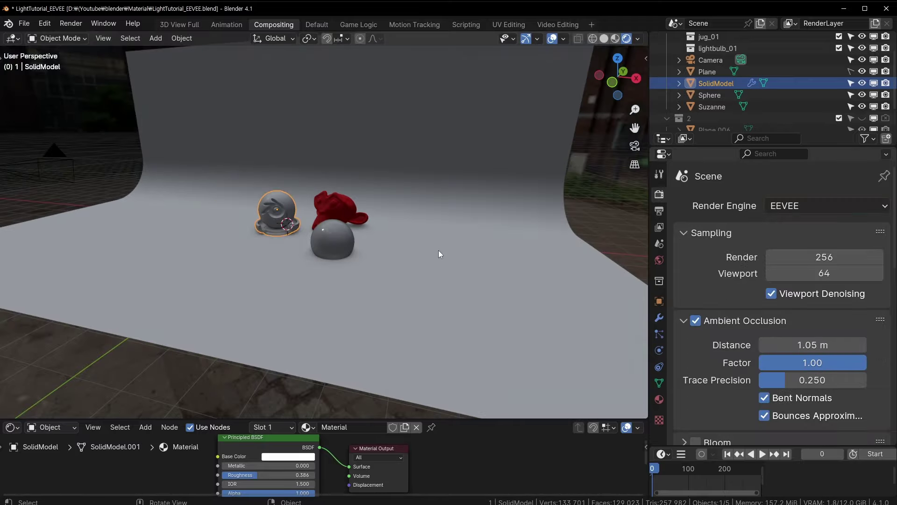
{"action": "scroll", "coordinate": [358, 219], "scroll_direction": "down", "scroll_amount": 2}
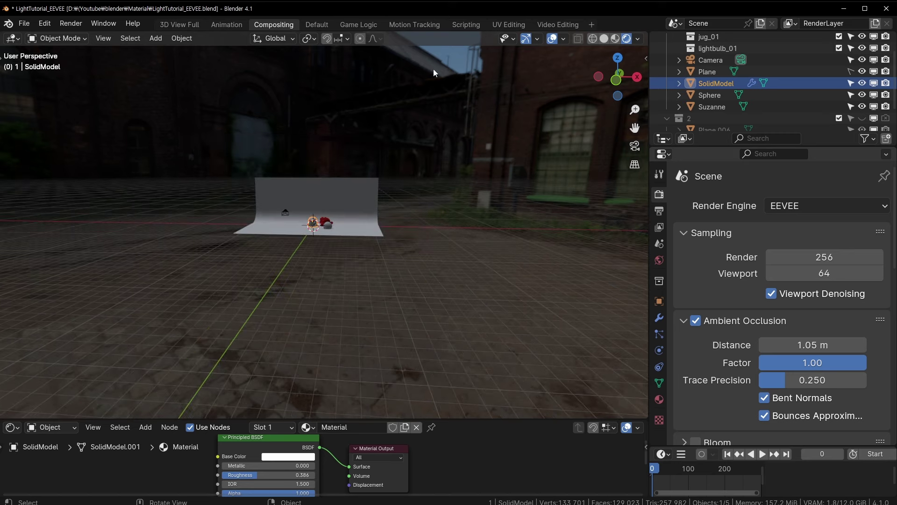
{"action": "scroll", "coordinate": [339, 229], "scroll_direction": "up", "scroll_amount": 10}
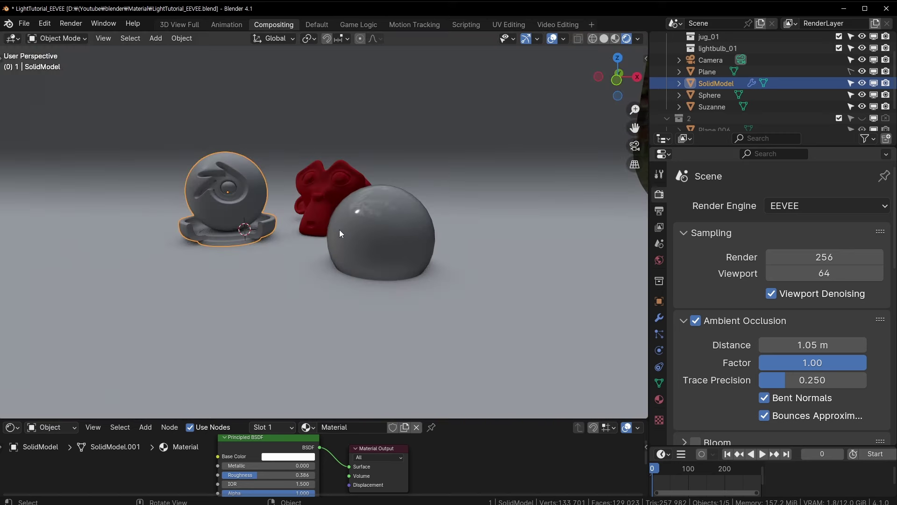
- Select the Sphere and orbit the view around it
{"action": "left_click", "coordinate": [397, 217]}
{"action": "scroll", "coordinate": [420, 249], "scroll_direction": "up", "scroll_amount": 5}
{"action": "mouse_move", "coordinate": [420, 248]}
{"action": "middle_mouse_down"}
{"action": "mouse_move", "coordinate": [522, 244]}
{"action": "mouse_move", "coordinate": [154, 257]}
{"action": "mouse_move", "coordinate": [407, 261]}
{"action": "middle_mouse_up"}
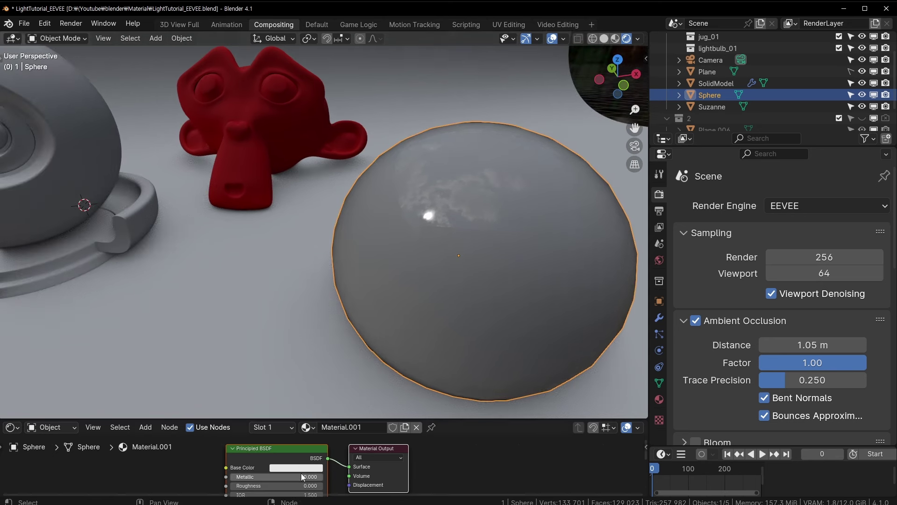
{"action": "middle_click_drag", "start_coordinate": [407, 306], "coordinate": [397, 307]}
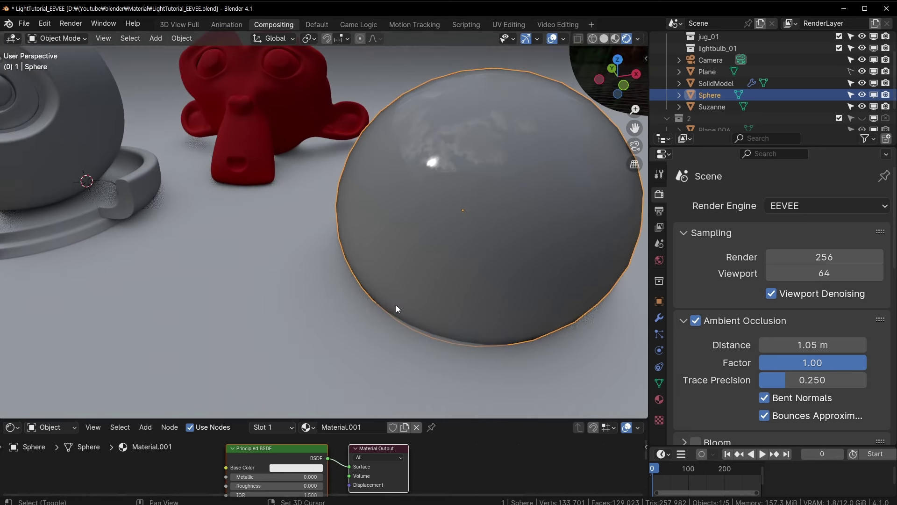
- Raise the sphere material's Metallic value to 1.000 on the Principled BSDF
{"action": "left_click", "coordinate": [663, 261]}
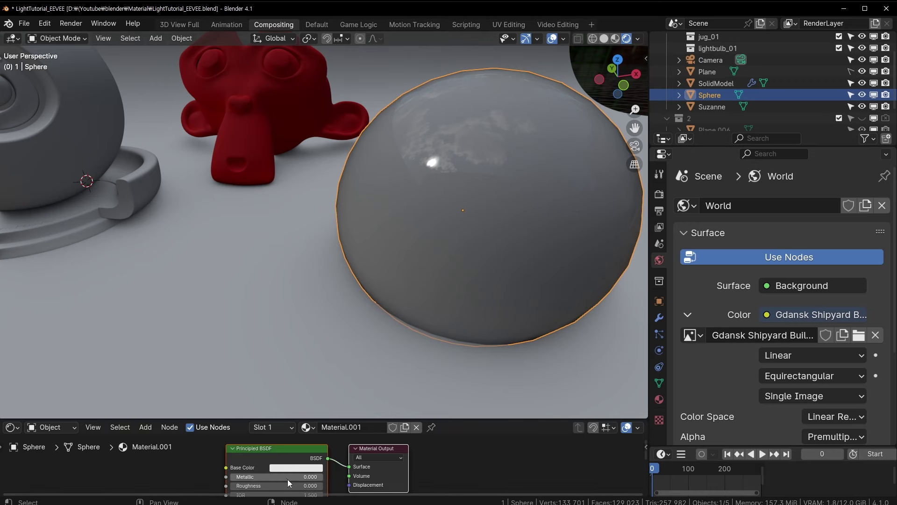
{"action": "left_click_drag", "start_coordinate": [286, 477], "coordinate": [322, 476]}
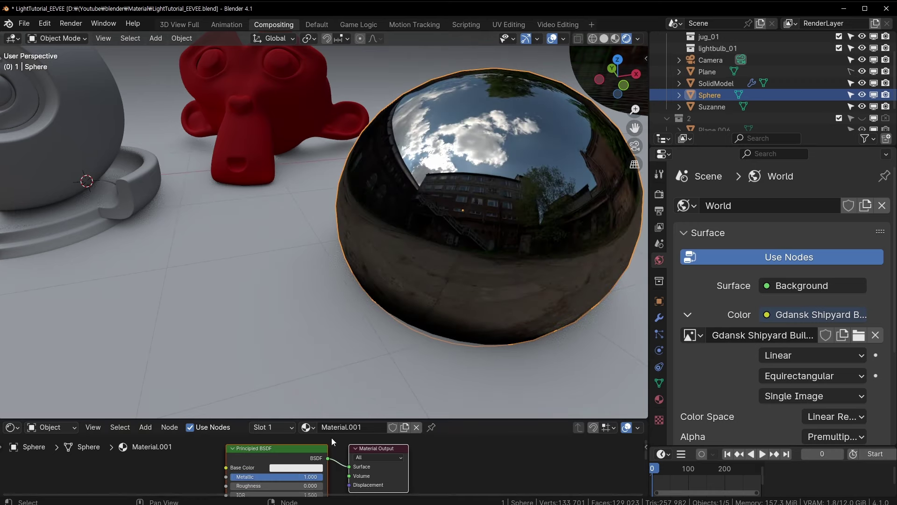
{"action": "mouse_move", "coordinate": [364, 242]}
{"action": "middle_mouse_down"}
{"action": "mouse_move", "coordinate": [219, 241]}
{"action": "mouse_move", "coordinate": [578, 251]}
{"action": "middle_mouse_up"}
- Orbit around the mirror sphere and move Suzanne to a new position with G
{"action": "mouse_move", "coordinate": [511, 98]}
{"action": "middle_mouse_down"}
{"action": "mouse_move", "coordinate": [357, 169]}
{"action": "mouse_move", "coordinate": [526, 138]}
{"action": "middle_mouse_up"}
{"action": "scroll", "coordinate": [526, 138], "scroll_direction": "up", "scroll_amount": 3}
{"action": "mouse_move", "coordinate": [369, 199]}
{"action": "middle_mouse_down"}
{"action": "mouse_move", "coordinate": [343, 214]}
{"action": "mouse_move", "coordinate": [453, 225]}
{"action": "middle_mouse_up"}
{"action": "scroll", "coordinate": [307, 182], "scroll_direction": "down", "scroll_amount": 5}
{"action": "middle_click_drag", "start_coordinate": [314, 196], "coordinate": [35, 208]}
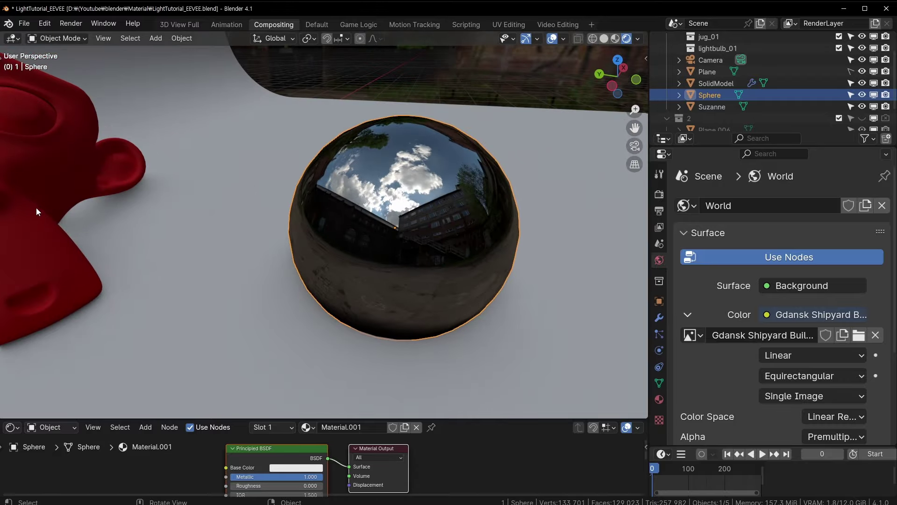
{"action": "left_click", "coordinate": [34, 206]}
{"action": "key", "text": "g"}
{"action": "left_click", "coordinate": [125, 217]}
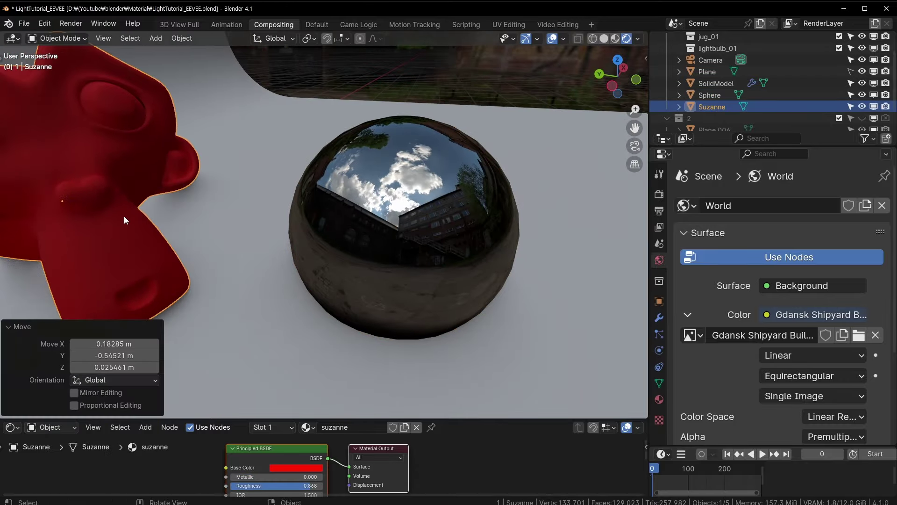
- Centre the view on the Sphere and orbit it to inspect reflections in the Cycles preview
{"action": "mouse_move", "coordinate": [125, 216]}
{"action": "middle_mouse_down"}
{"action": "mouse_move", "coordinate": [276, 242]}
{"action": "mouse_move", "coordinate": [312, 259]}
{"action": "mouse_move", "coordinate": [333, 202]}
{"action": "middle_mouse_up"}
{"action": "left_click", "coordinate": [332, 202]}
{"action": "key", "text": "KP_Decimal"}
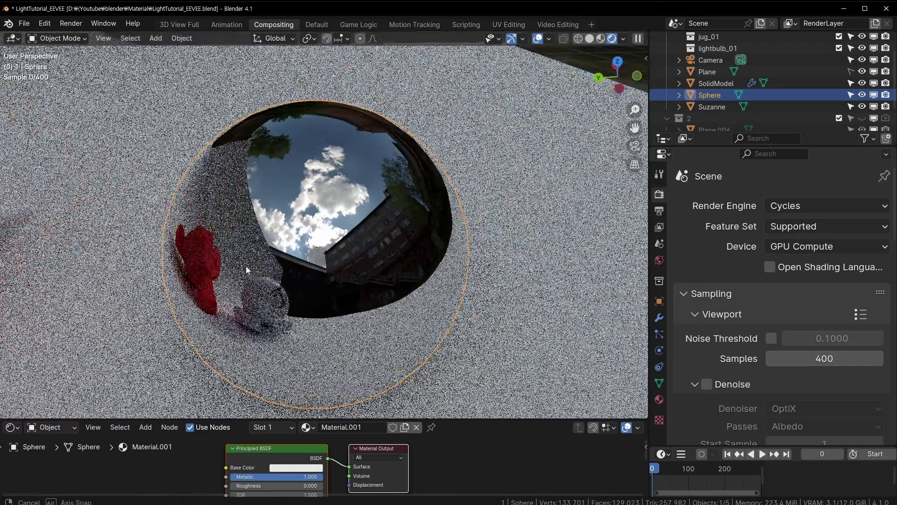
{"action": "mouse_move", "coordinate": [246, 266]}
{"action": "middle_mouse_down"}
{"action": "mouse_move", "coordinate": [206, 286]}
{"action": "mouse_move", "coordinate": [133, 286]}
{"action": "middle_mouse_up"}
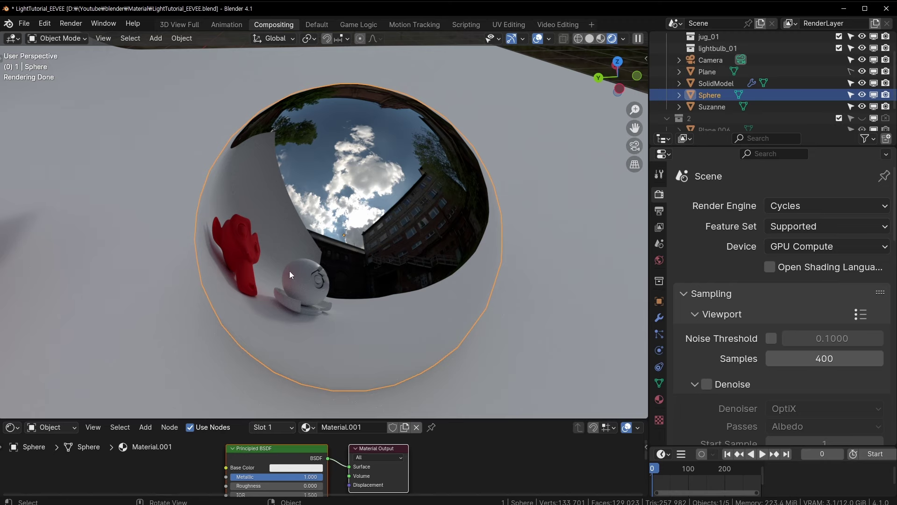
- Switch the render engine back to EEVEE and save LightTutorial_EEVEE.blend
{"action": "left_click", "coordinate": [827, 205]}
{"action": "left_click", "coordinate": [785, 224]}
{"action": "mouse_move", "coordinate": [295, 300]}
{"action": "middle_mouse_down"}
{"action": "mouse_move", "coordinate": [257, 276]}
{"action": "mouse_move", "coordinate": [305, 268]}
{"action": "mouse_move", "coordinate": [221, 271]}
{"action": "mouse_move", "coordinate": [343, 321]}
{"action": "middle_mouse_up"}
{"action": "key", "text": "ctrl+s"}
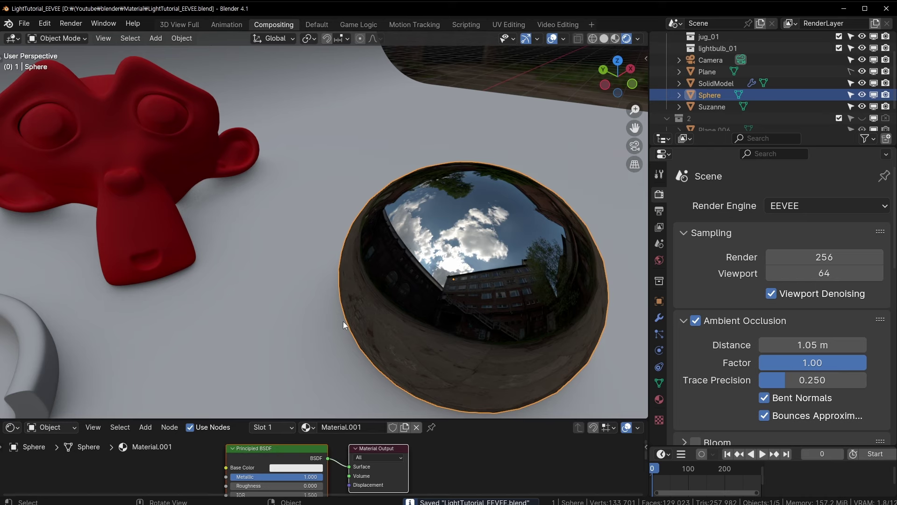
- Review the output and render settings and collapse the Ambient Occlusion panel
{"action": "mouse_move", "coordinate": [393, 280]}
{"action": "middle_mouse_down", "text": "shift"}
{"action": "mouse_move", "coordinate": [293, 262]}
{"action": "mouse_move", "coordinate": [394, 269]}
{"action": "mouse_move", "coordinate": [365, 293]}
{"action": "mouse_move", "coordinate": [429, 274]}
{"action": "mouse_move", "coordinate": [313, 250]}
{"action": "mouse_move", "coordinate": [183, 250]}
{"action": "mouse_move", "coordinate": [431, 251]}
{"action": "mouse_move", "coordinate": [408, 247]}
{"action": "middle_mouse_up", "text": "shift"}
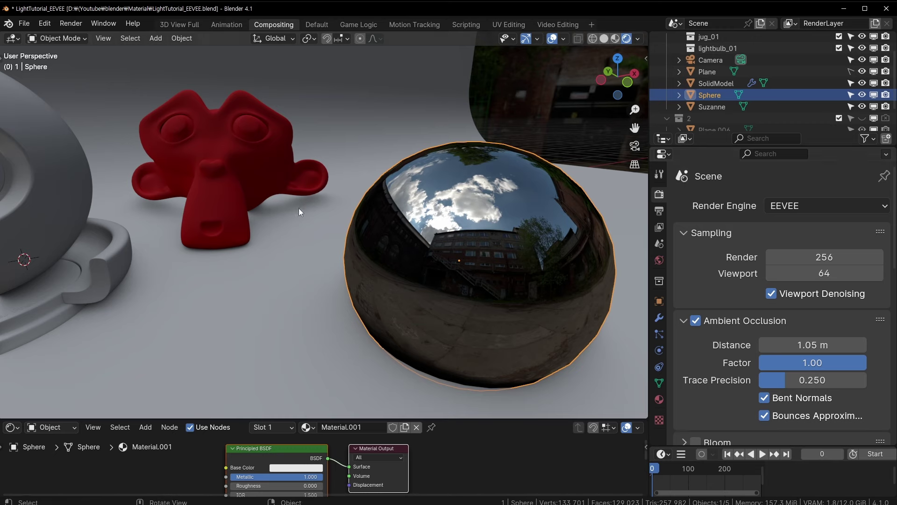
{"action": "mouse_move", "coordinate": [307, 189]}
{"action": "middle_mouse_down"}
{"action": "mouse_move", "coordinate": [325, 209]}
{"action": "mouse_move", "coordinate": [310, 214]}
{"action": "mouse_move", "coordinate": [438, 215]}
{"action": "mouse_move", "coordinate": [291, 223]}
{"action": "mouse_move", "coordinate": [654, 177]}
{"action": "middle_mouse_up"}
{"action": "left_click", "coordinate": [664, 206]}
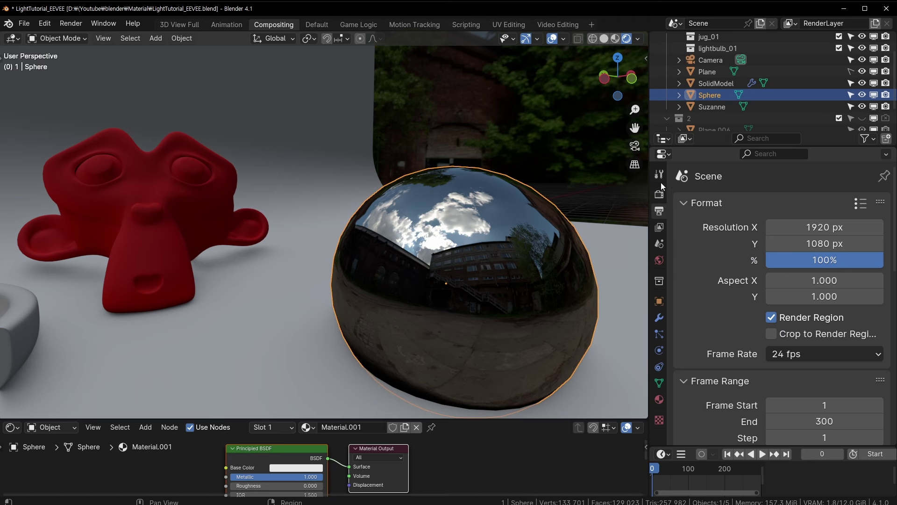
{"action": "left_click", "coordinate": [659, 194]}
{"action": "scroll", "coordinate": [705, 273], "scroll_direction": "down", "scroll_amount": 3}
{"action": "left_click", "coordinate": [685, 225]}
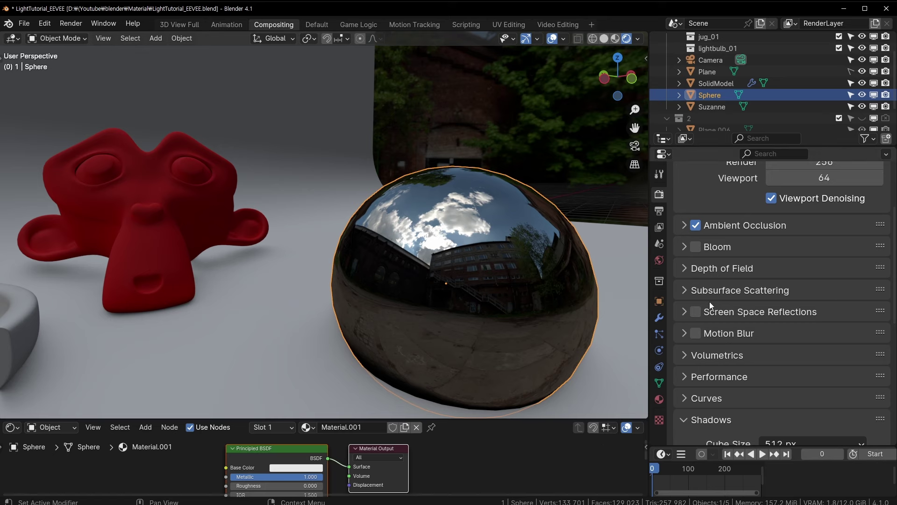
- Enable Screen Space Reflections and orbit the mirror sphere to inspect its reflections of Suzanne and the floor
{"action": "left_click", "coordinate": [701, 313]}
{"action": "mouse_move", "coordinate": [355, 256]}
{"action": "middle_mouse_down"}
{"action": "mouse_move", "coordinate": [380, 255]}
{"action": "mouse_move", "coordinate": [325, 259]}
{"action": "mouse_move", "coordinate": [362, 262]}
{"action": "mouse_move", "coordinate": [300, 277]}
{"action": "mouse_move", "coordinate": [302, 247]}
{"action": "mouse_move", "coordinate": [317, 242]}
{"action": "mouse_move", "coordinate": [274, 260]}
{"action": "middle_mouse_up"}
{"action": "scroll", "coordinate": [273, 256], "scroll_direction": "up", "scroll_amount": 4}
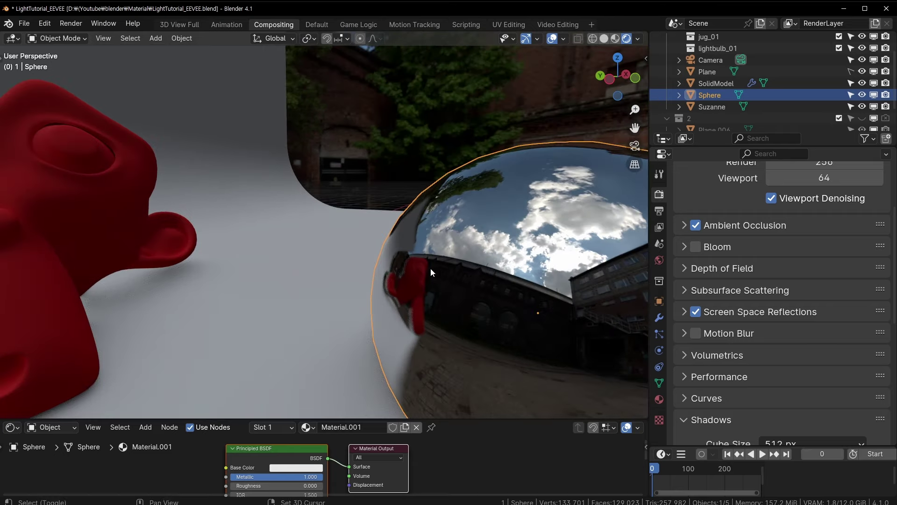
{"action": "mouse_move", "coordinate": [329, 250]}
{"action": "middle_mouse_down"}
{"action": "mouse_move", "coordinate": [379, 240]}
{"action": "mouse_move", "coordinate": [280, 222]}
{"action": "mouse_move", "coordinate": [338, 222]}
{"action": "mouse_move", "coordinate": [315, 227]}
{"action": "middle_mouse_up"}
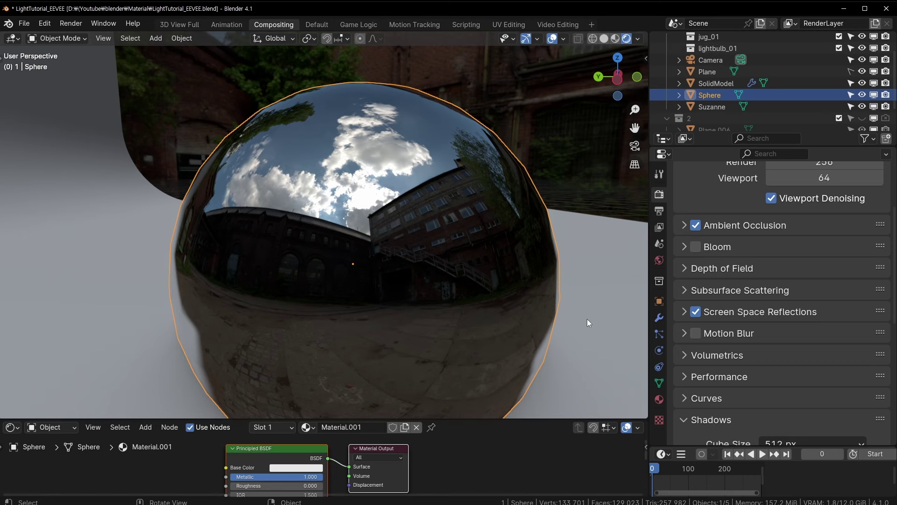
{"action": "mouse_move", "coordinate": [208, 372]}
{"action": "middle_mouse_down"}
{"action": "mouse_move", "coordinate": [263, 280]}
{"action": "mouse_move", "coordinate": [261, 264]}
{"action": "mouse_move", "coordinate": [445, 303]}
{"action": "mouse_move", "coordinate": [349, 252]}
{"action": "mouse_move", "coordinate": [300, 277]}
{"action": "mouse_move", "coordinate": [377, 269]}
{"action": "mouse_move", "coordinate": [319, 268]}
{"action": "mouse_move", "coordinate": [496, 262]}
{"action": "middle_mouse_up"}
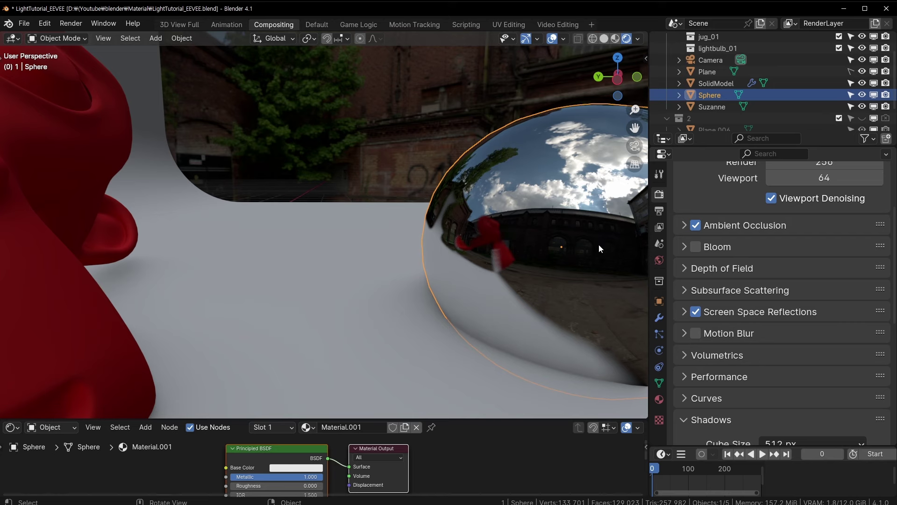
{"action": "mouse_move", "coordinate": [360, 253]}
{"action": "middle_mouse_down"}
{"action": "mouse_move", "coordinate": [260, 256]}
{"action": "mouse_move", "coordinate": [301, 223]}
{"action": "mouse_move", "coordinate": [282, 206]}
{"action": "mouse_move", "coordinate": [319, 251]}
{"action": "mouse_move", "coordinate": [344, 238]}
{"action": "mouse_move", "coordinate": [335, 240]}
{"action": "mouse_move", "coordinate": [523, 335]}
{"action": "middle_mouse_up"}
- Expand the Screen Space Reflections settings and frame the view on the mirror sphere
{"action": "left_click", "coordinate": [468, 57]}
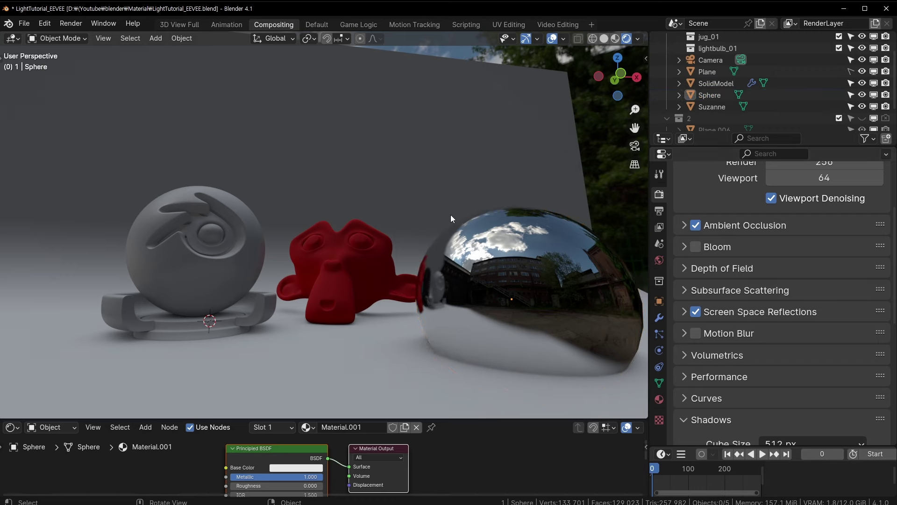
{"action": "mouse_move", "coordinate": [451, 214]}
{"action": "middle_mouse_down"}
{"action": "mouse_move", "coordinate": [334, 250]}
{"action": "mouse_move", "coordinate": [483, 232]}
{"action": "mouse_move", "coordinate": [414, 237]}
{"action": "mouse_move", "coordinate": [385, 255]}
{"action": "middle_mouse_up"}
{"action": "left_click", "coordinate": [685, 311]}
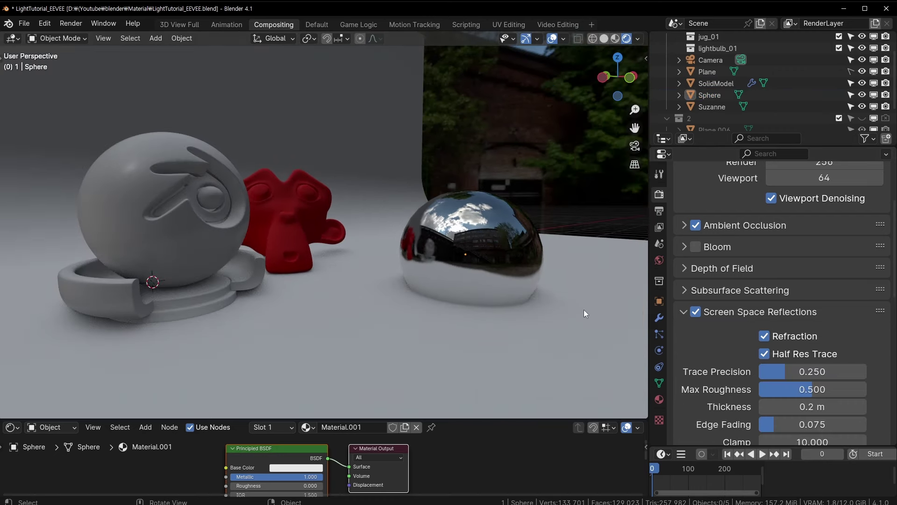
{"action": "scroll", "coordinate": [813, 341], "scroll_direction": "down", "scroll_amount": 3}
{"action": "scroll", "coordinate": [813, 341], "scroll_direction": "down", "scroll_amount": 1}
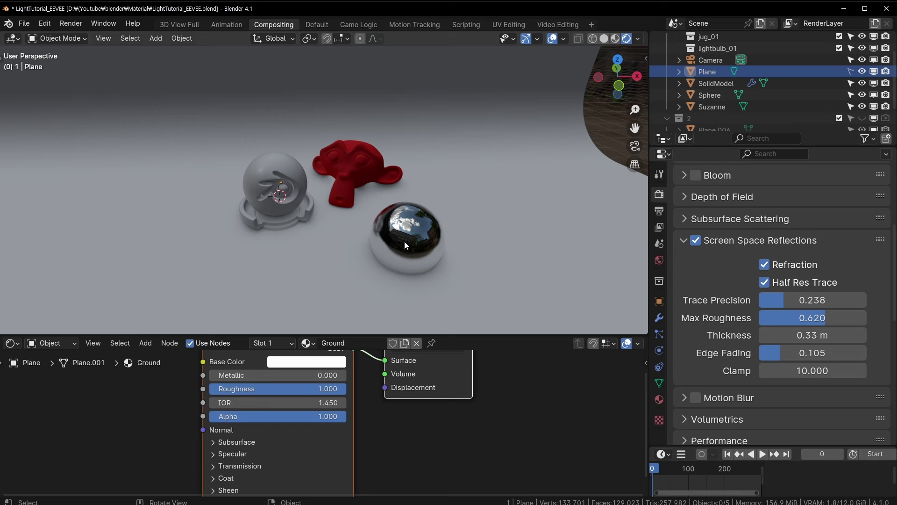
{"action": "left_click", "coordinate": [405, 241]}
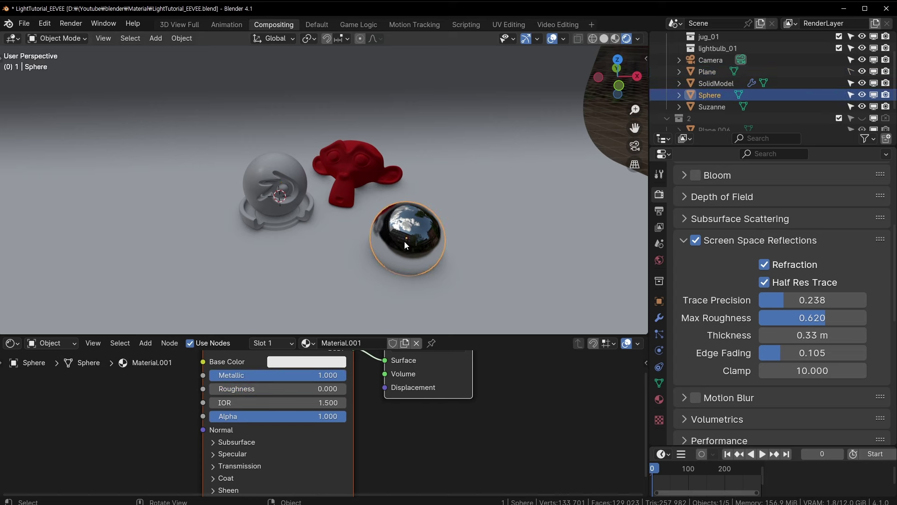
{"action": "key", "text": "KP_Decimal"}
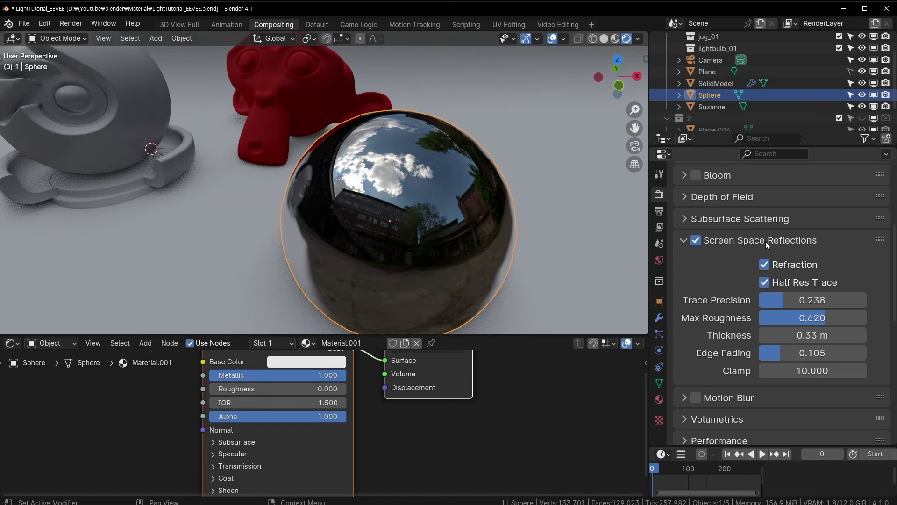
- Tune screen space reflections to Max Roughness 0.620 and Thickness 0.33 m
{"action": "scroll", "coordinate": [765, 241], "scroll_direction": "up", "scroll_amount": 5}
{"action": "mouse_move", "coordinate": [588, 246]}
{"action": "middle_mouse_down"}
{"action": "mouse_move", "coordinate": [384, 217]}
{"action": "mouse_move", "coordinate": [380, 184]}
{"action": "middle_mouse_up"}
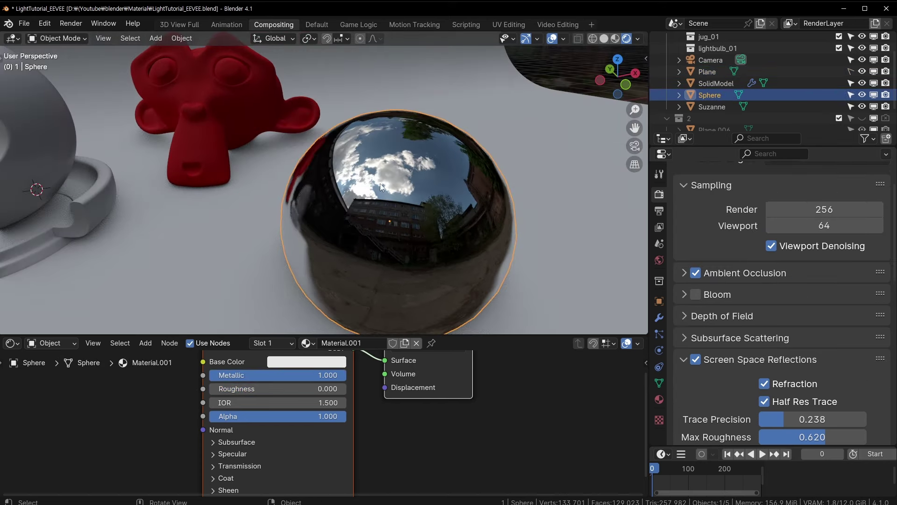
{"action": "scroll", "coordinate": [467, 222], "scroll_direction": "down", "scroll_amount": 3}
{"action": "scroll", "coordinate": [456, 193], "scroll_direction": "down", "scroll_amount": 2}
{"action": "scroll", "coordinate": [425, 193], "scroll_direction": "down", "scroll_amount": 2}
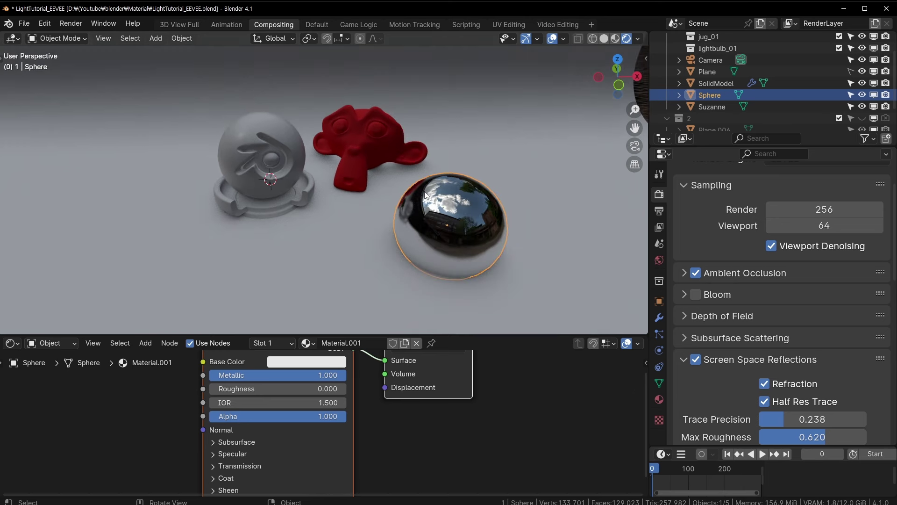
{"action": "scroll", "coordinate": [768, 216], "scroll_direction": "up", "scroll_amount": 5}
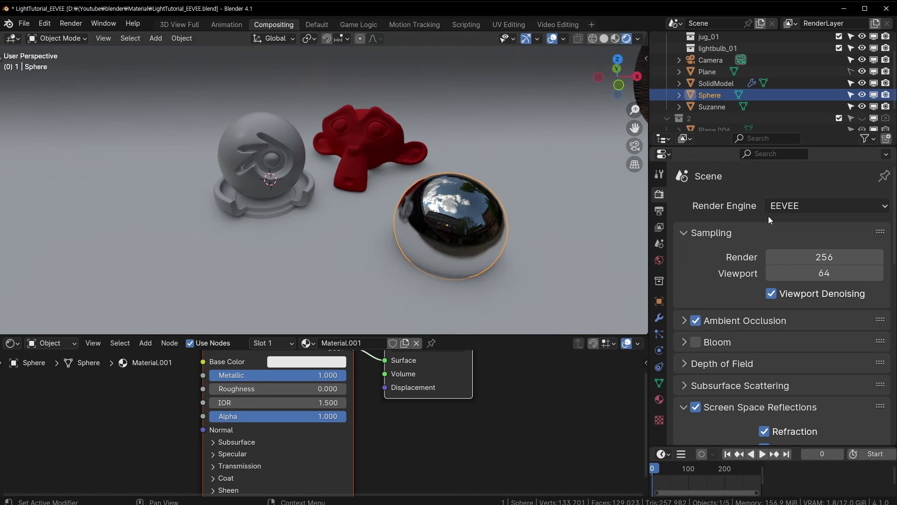
{"action": "scroll", "coordinate": [768, 216], "scroll_direction": "down", "scroll_amount": 2, "text": "ctrl"}
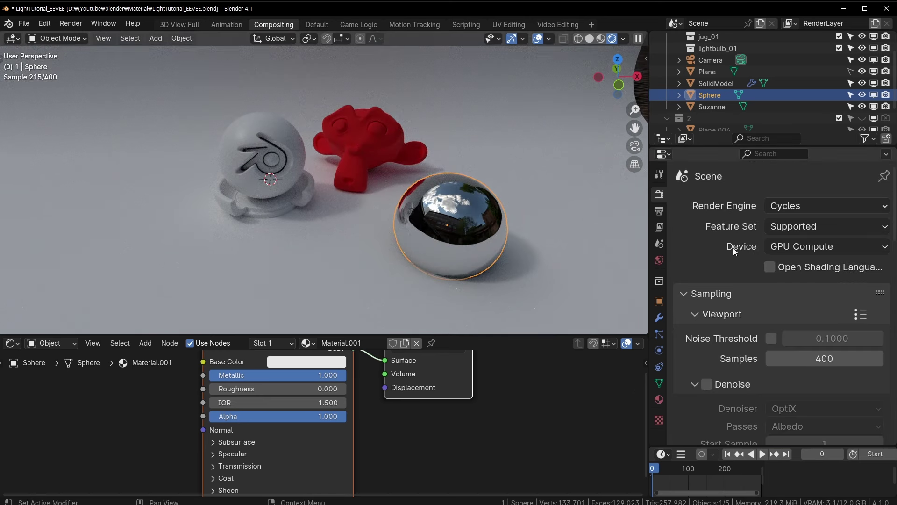
- Keep EEVEE as the render engine, deselect everything, and bring up the Add menu for lights
{"action": "left_click", "coordinate": [800, 206]}
{"action": "left_click", "coordinate": [801, 225]}
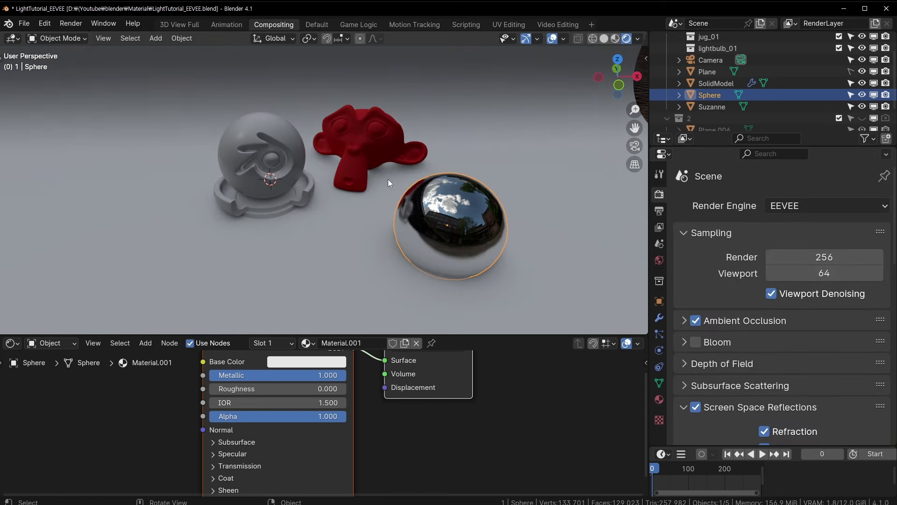
{"action": "scroll", "coordinate": [460, 234], "scroll_direction": "down", "scroll_amount": 1}
{"action": "scroll", "coordinate": [570, 174], "scroll_direction": "down", "scroll_amount": 4}
{"action": "key", "text": "alt+a"}
{"action": "key", "text": "shift+a"}
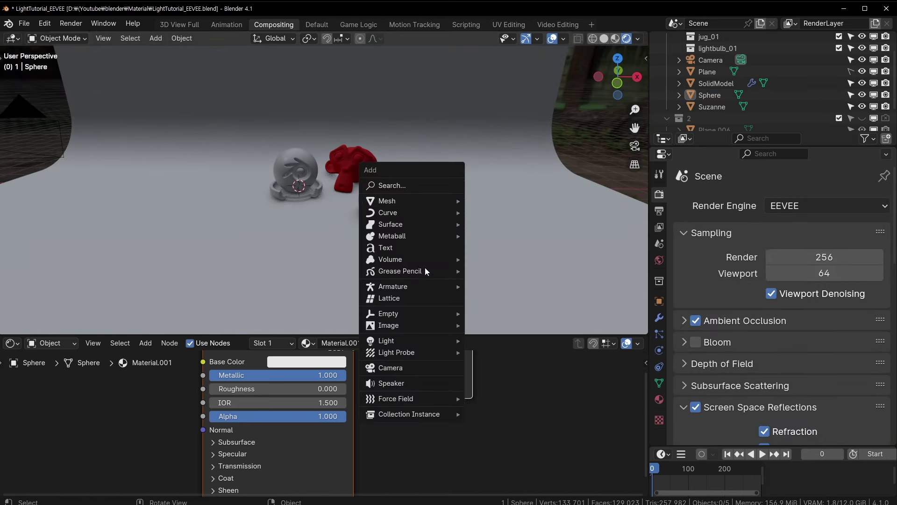
{"action": "mouse_move", "coordinate": [410, 340]}
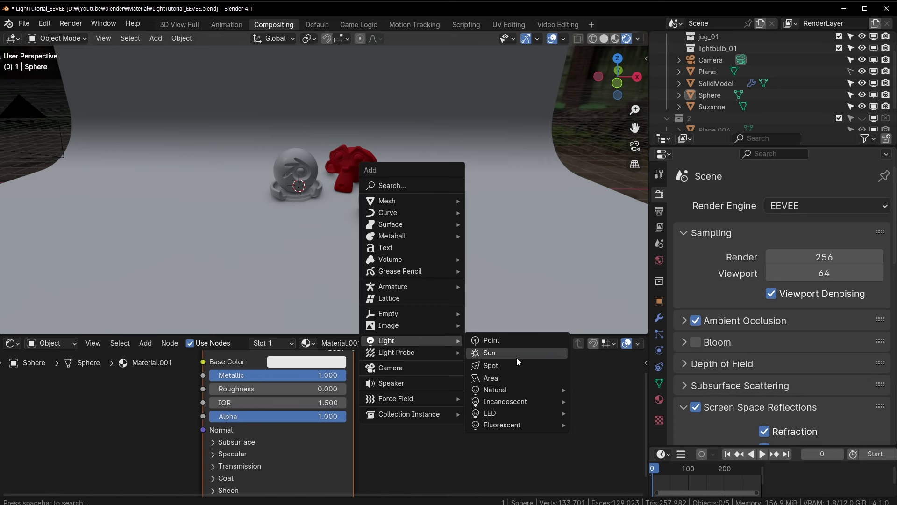
- Add a Sun light and rotate it to aim down over the objects
{"action": "left_click", "coordinate": [517, 358]}
{"action": "key", "text": "g"}
{"action": "key", "text": "Return"}
{"action": "key", "text": "r"}
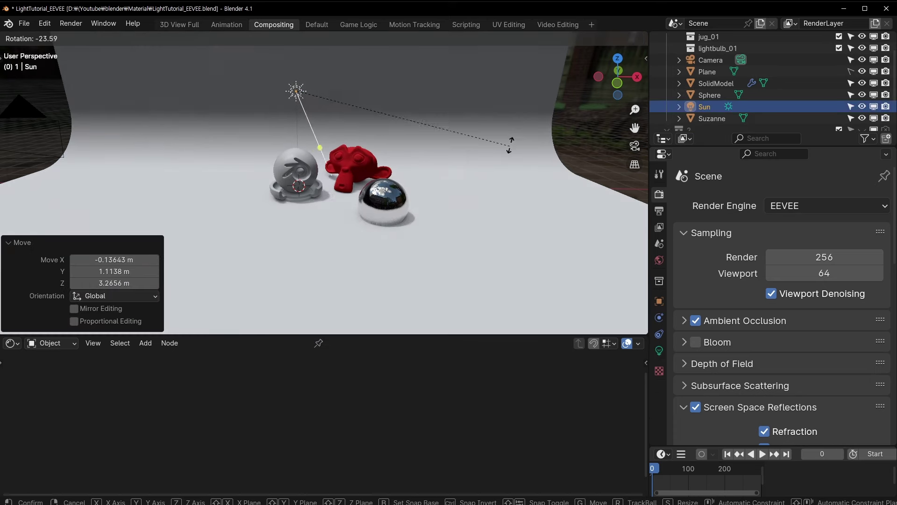
{"action": "left_click", "coordinate": [531, 92]}
{"action": "scroll", "coordinate": [531, 91], "scroll_direction": "up", "scroll_amount": 2}
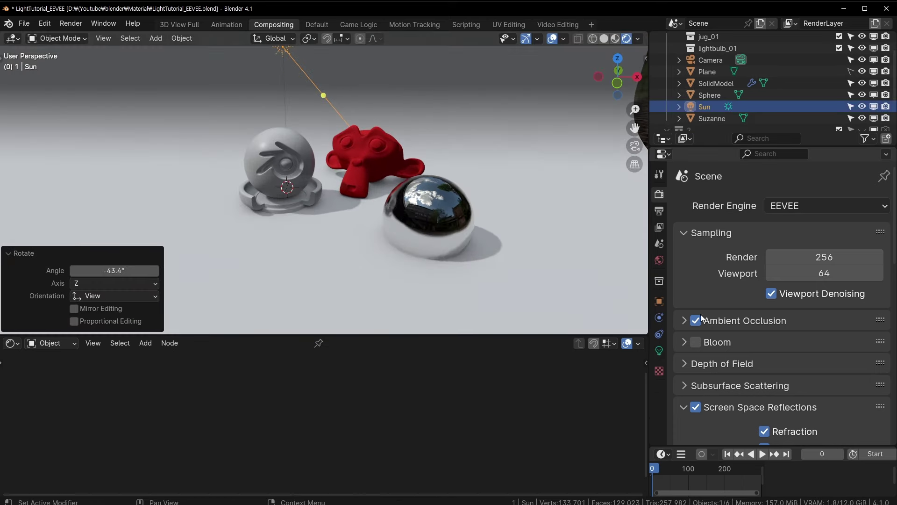
{"action": "left_click", "coordinate": [659, 350]}
- Try sun strengths of 0.1 and then 0.3
{"action": "double_click", "coordinate": [808, 316]}
{"action": "type", "text": "0.1"}
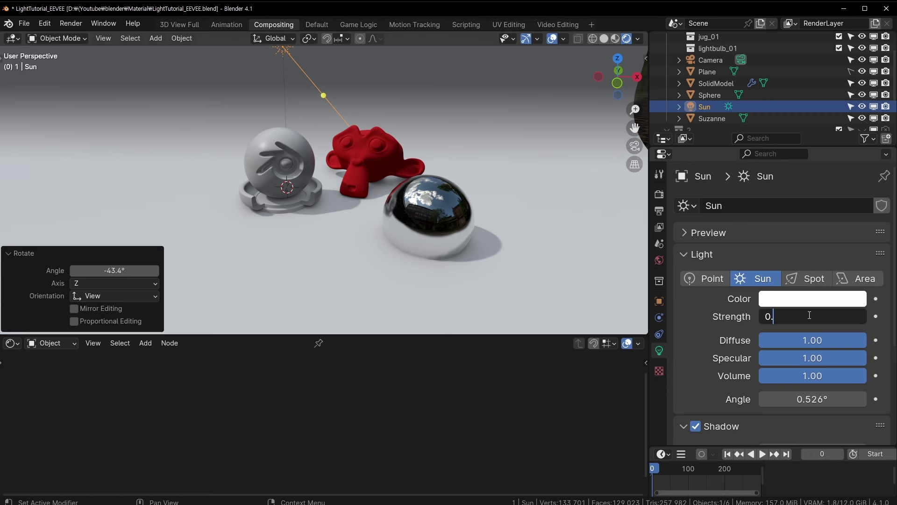
{"action": "key", "text": "Return"}
{"action": "double_click", "coordinate": [808, 317]}
{"action": "type", "text": "0.3"}
{"action": "key", "text": "Return"}
{"action": "left_click", "coordinate": [808, 317]}
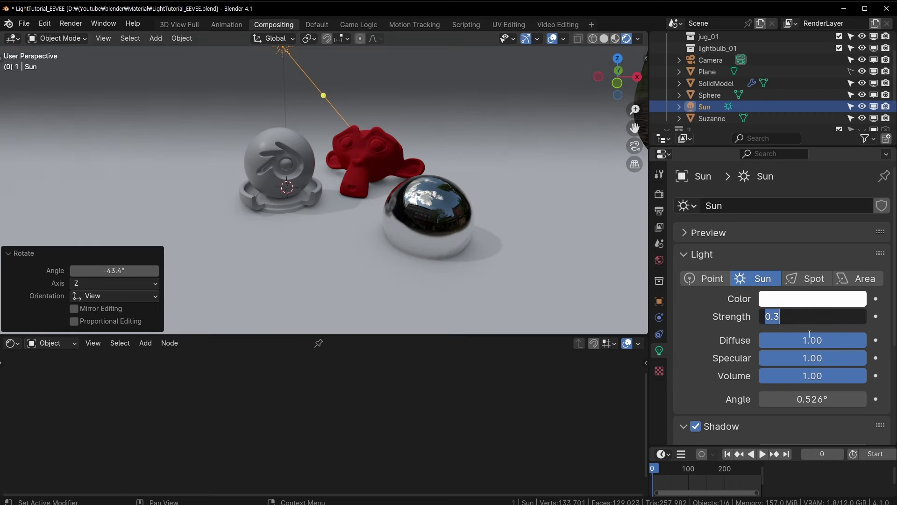
{"action": "key", "text": "Return"}
- Set the sun strength to 1.000 and angle to 8.53°, then orbit to check the softer shadows
{"action": "left_click_drag", "start_coordinate": [813, 399], "coordinate": [841, 399]}
{"action": "scroll", "coordinate": [434, 212], "scroll_direction": "up", "scroll_amount": 3}
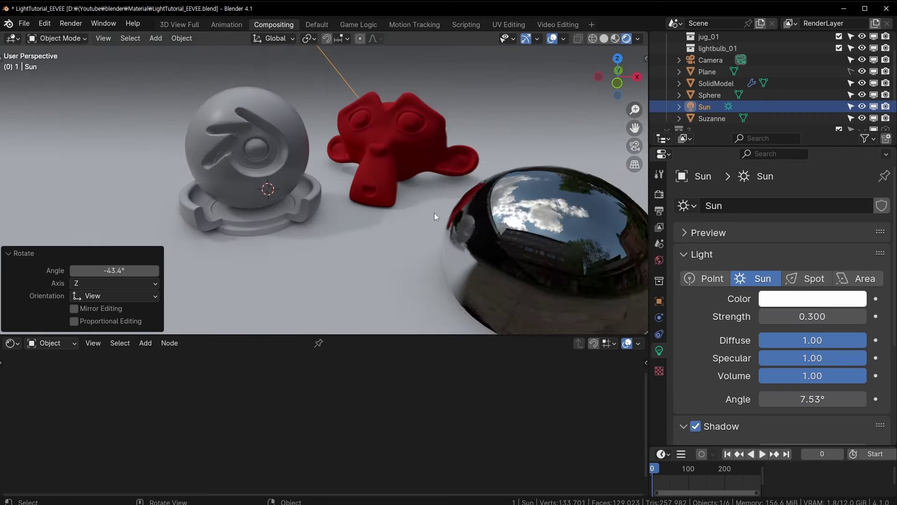
{"action": "scroll", "coordinate": [453, 211], "scroll_direction": "down", "scroll_amount": 1}
{"action": "double_click", "coordinate": [833, 322]}
{"action": "type", "text": "1"}
{"action": "key", "text": "Return"}
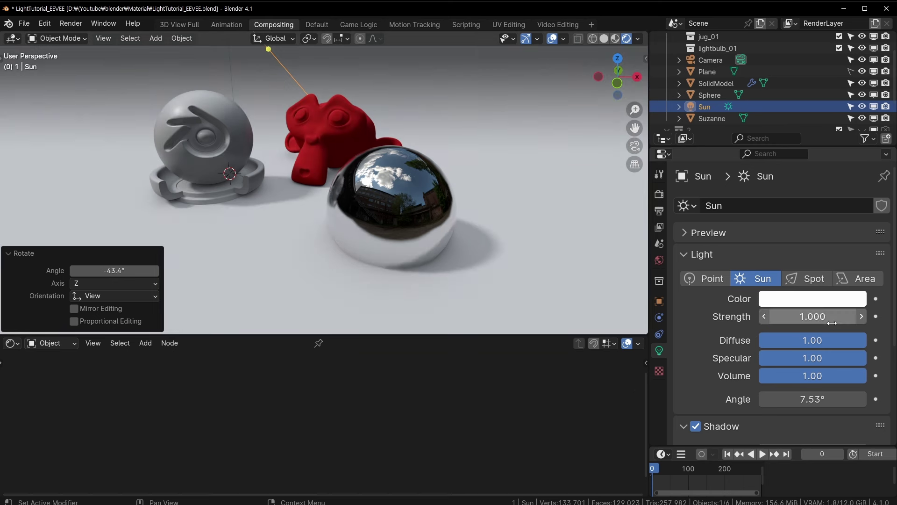
{"action": "left_click_drag", "start_coordinate": [823, 400], "coordinate": [834, 400]}
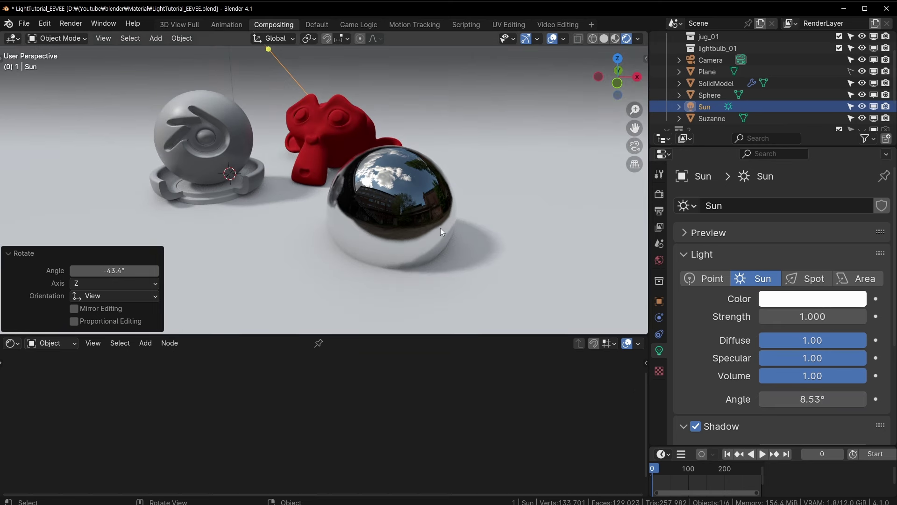
{"action": "middle_click_drag", "start_coordinate": [282, 161], "coordinate": [318, 138]}
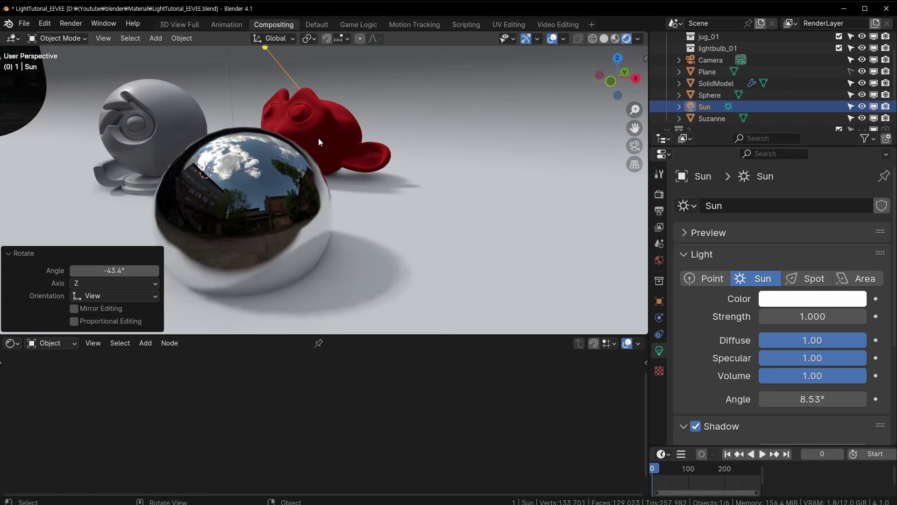
{"action": "middle_click_drag", "start_coordinate": [283, 165], "coordinate": [295, 173]}
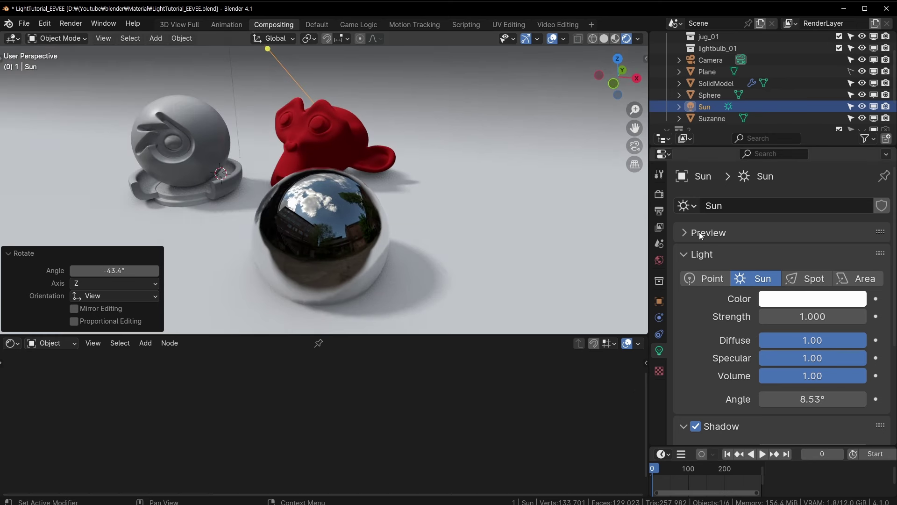
- Show the World settings with the Gdansk Shipyard HDRI background
{"action": "left_click", "coordinate": [660, 227]}
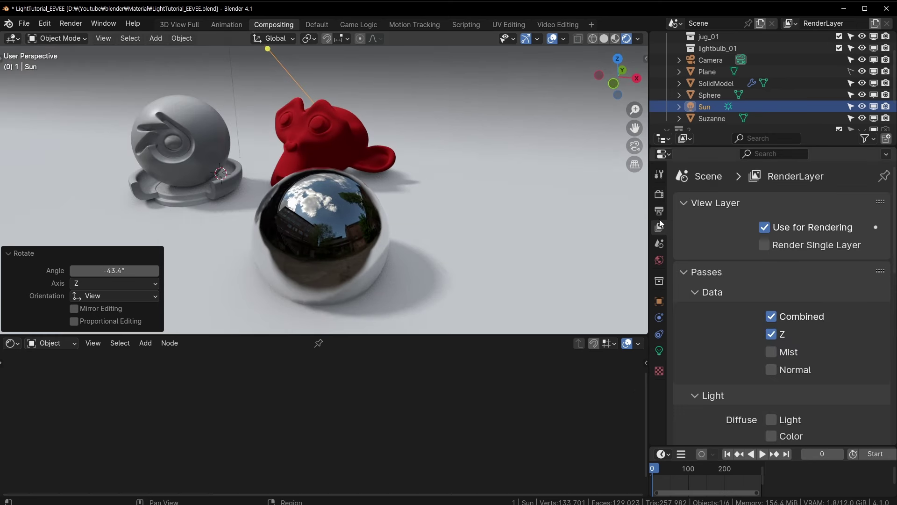
{"action": "left_click", "coordinate": [661, 243]}
{"action": "left_click", "coordinate": [660, 260]}
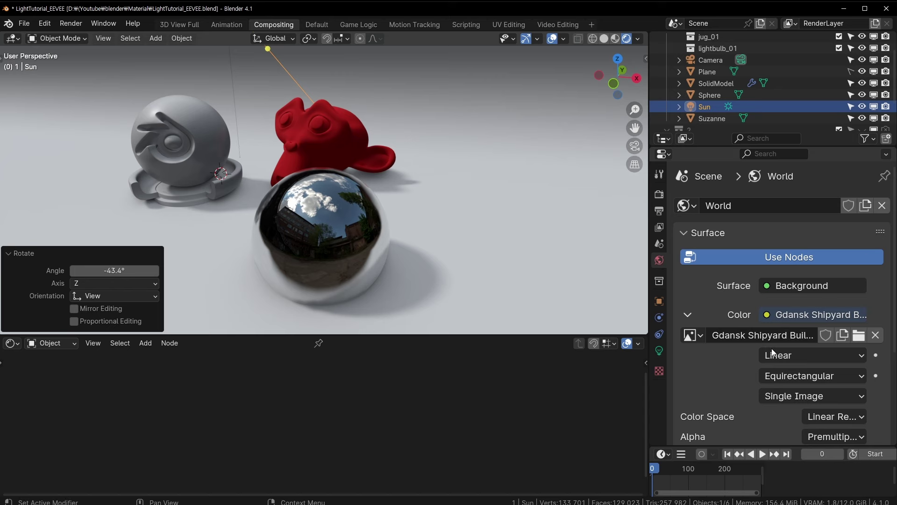
{"action": "middle_click_drag", "start_coordinate": [411, 161], "coordinate": [484, 222], "text": "shift"}
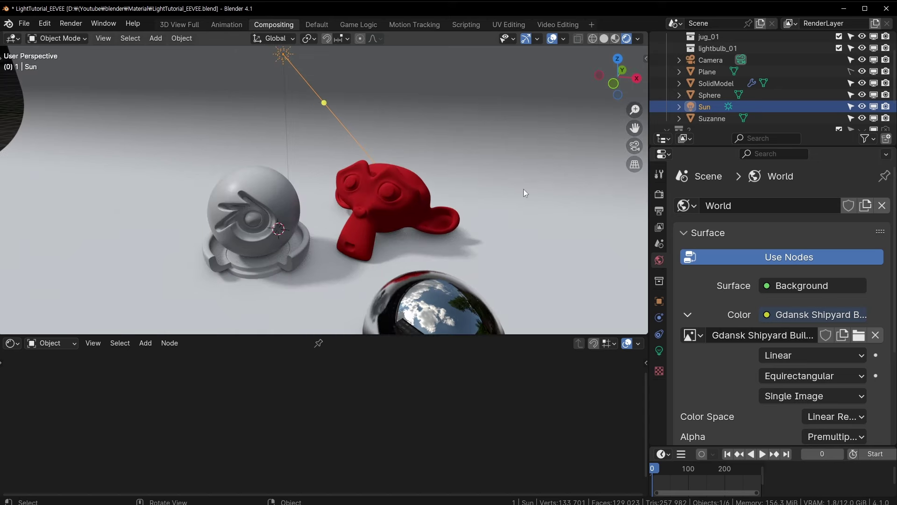
- Rotate the sun a further 0.942° around Z and reframe the 3D view
{"action": "key", "text": "r"}
{"action": "left_click", "coordinate": [542, 225]}
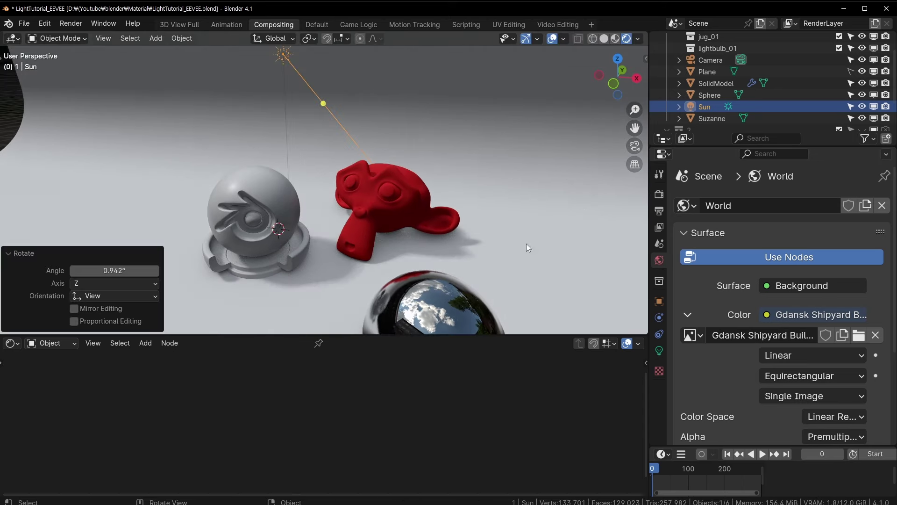
{"action": "middle_click_drag", "start_coordinate": [526, 243], "coordinate": [506, 210], "text": "shift"}
{"action": "scroll", "coordinate": [500, 205], "scroll_direction": "down", "scroll_amount": 2}
{"action": "scroll", "coordinate": [403, 203], "scroll_direction": "up", "scroll_amount": 3}
{"action": "scroll", "coordinate": [567, 252], "scroll_direction": "down", "scroll_amount": 3}
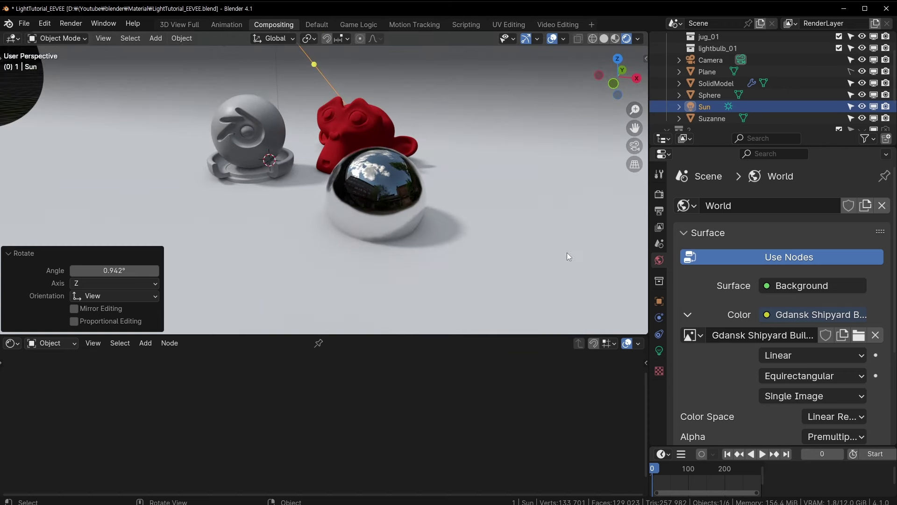
{"action": "middle_click_drag", "start_coordinate": [392, 140], "coordinate": [396, 183], "text": "shift"}
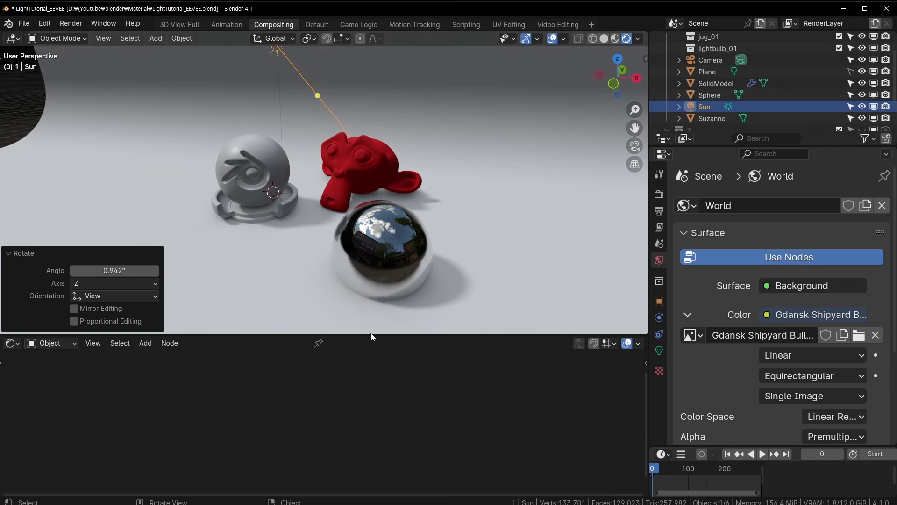
{"action": "left_click_drag", "start_coordinate": [372, 335], "coordinate": [372, 357]}
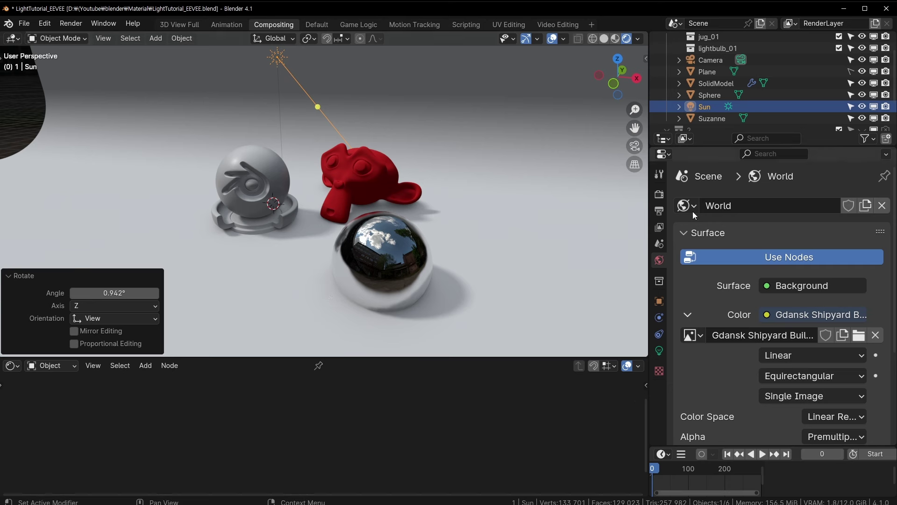
- In the Render tab, toggle Ambient Occlusion off and on to compare shading
{"action": "left_click", "coordinate": [659, 211]}
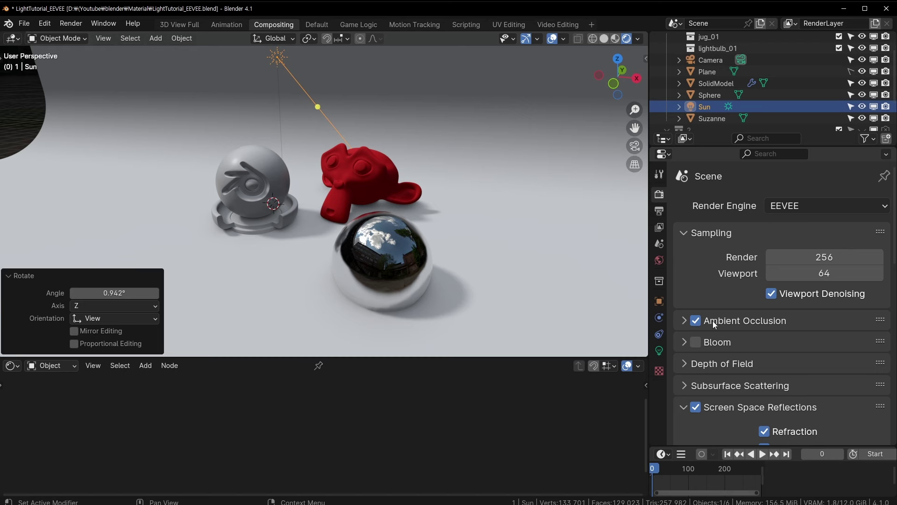
{"action": "left_click", "coordinate": [696, 321]}
{"action": "left_click", "coordinate": [697, 321]}
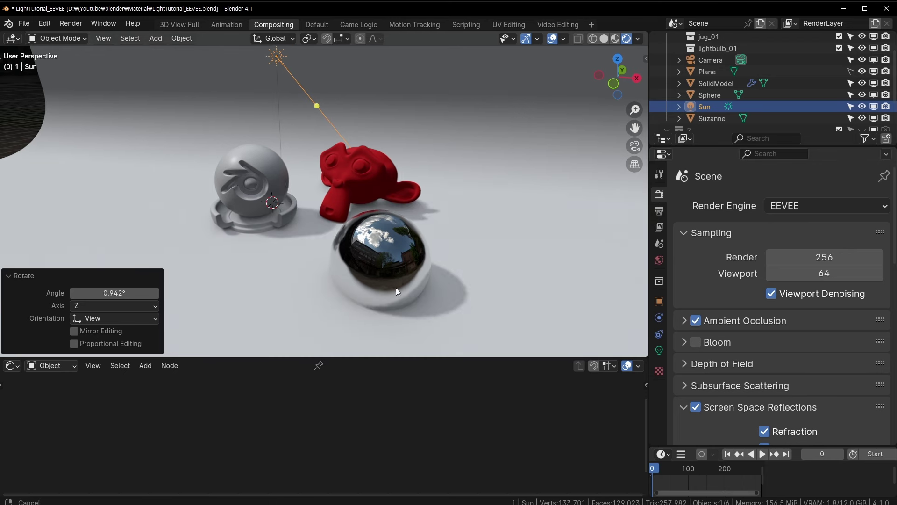
{"action": "middle_click_drag", "start_coordinate": [396, 287], "coordinate": [356, 188]}
{"action": "scroll", "coordinate": [357, 192], "scroll_direction": "up", "scroll_amount": 3}
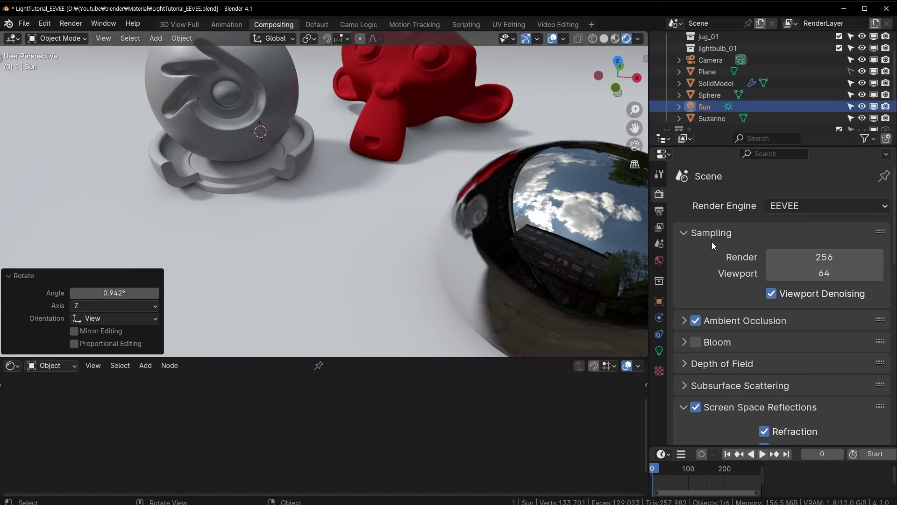
{"action": "left_click", "coordinate": [697, 321]}
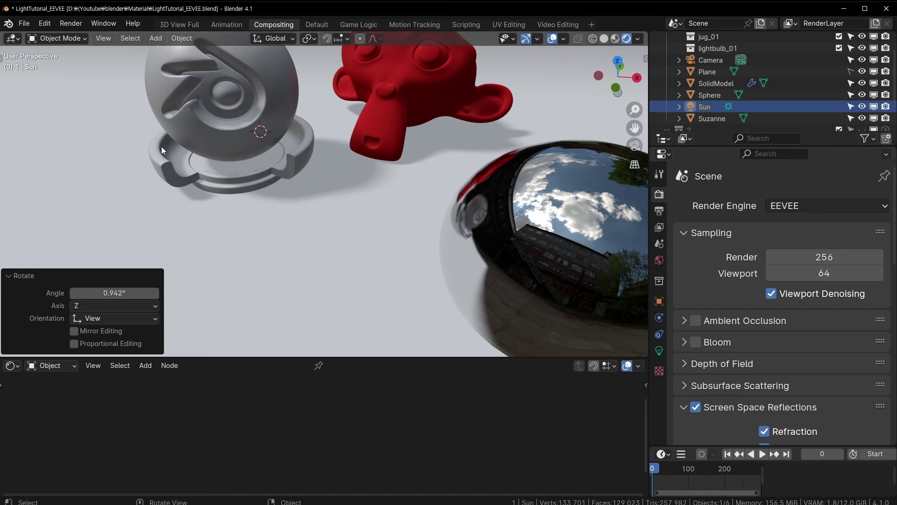
{"action": "left_click", "coordinate": [695, 321]}
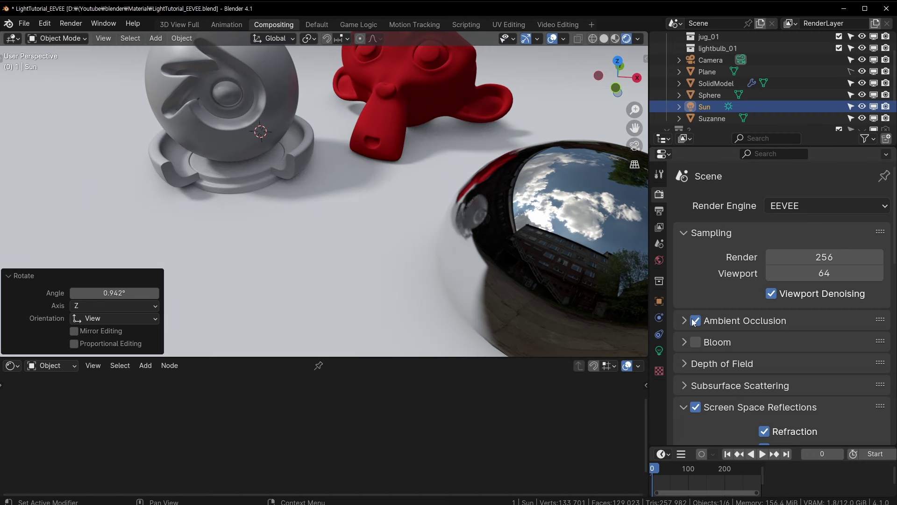
{"action": "middle_click_drag", "start_coordinate": [357, 160], "coordinate": [348, 204], "text": "shift"}
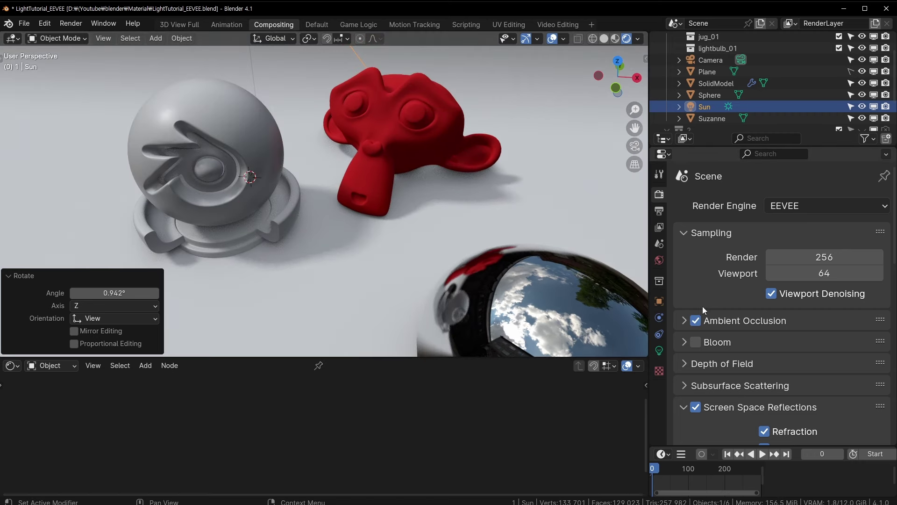
{"action": "left_click", "coordinate": [697, 321]}
{"action": "left_click", "coordinate": [696, 322]}
- Compare Ambient Occlusion again from a new angle and collapse Screen Space Reflections, leaving AO on
{"action": "middle_click_drag", "start_coordinate": [403, 223], "coordinate": [531, 256]}
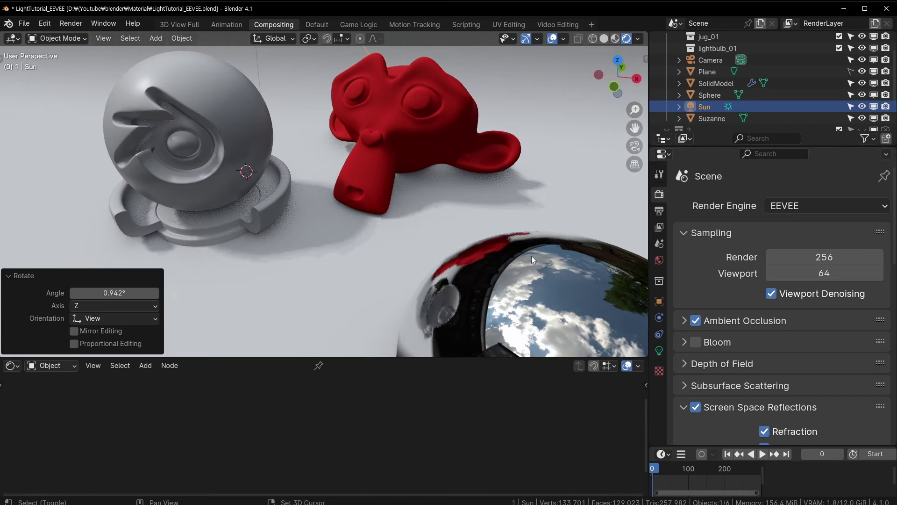
{"action": "left_click", "coordinate": [695, 322]}
{"action": "left_click", "coordinate": [694, 321]}
{"action": "left_click", "coordinate": [695, 322]}
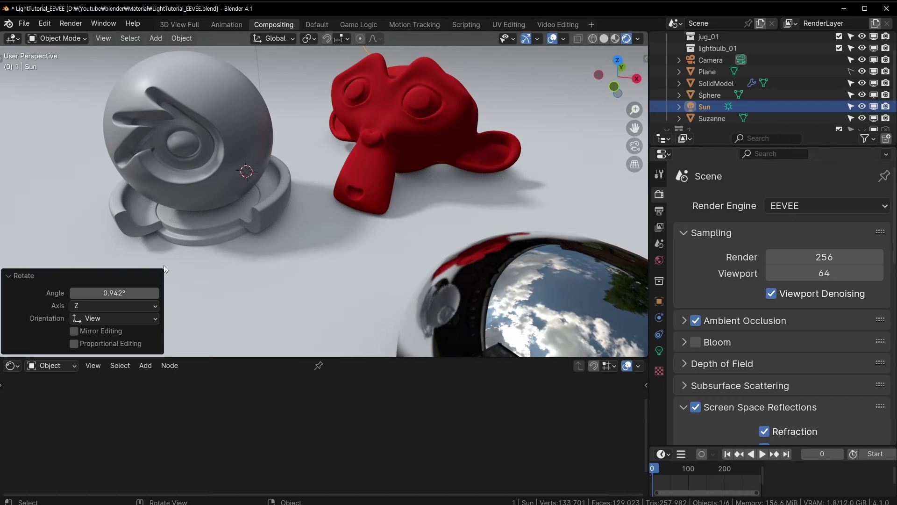
{"action": "scroll", "coordinate": [728, 333], "scroll_direction": "down", "scroll_amount": 8}
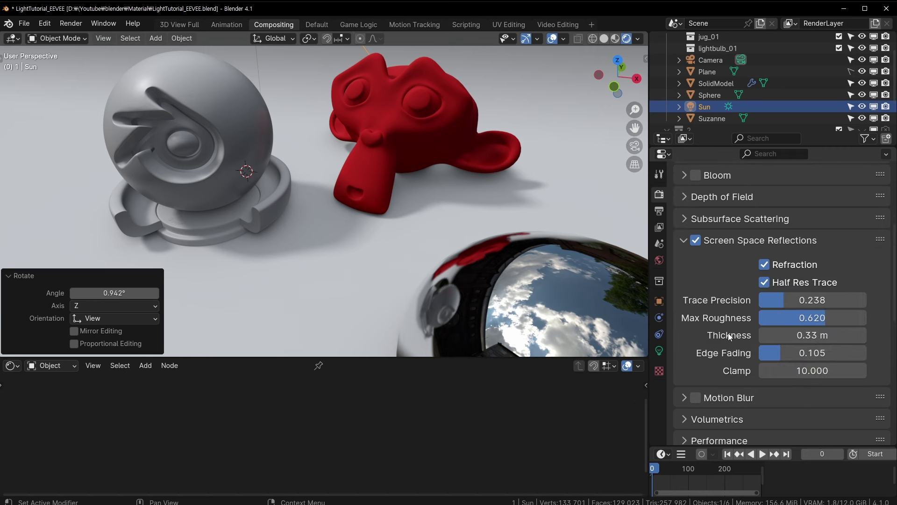
{"action": "scroll", "coordinate": [728, 333], "scroll_direction": "up", "scroll_amount": 8}
{"action": "left_click", "coordinate": [684, 408]}
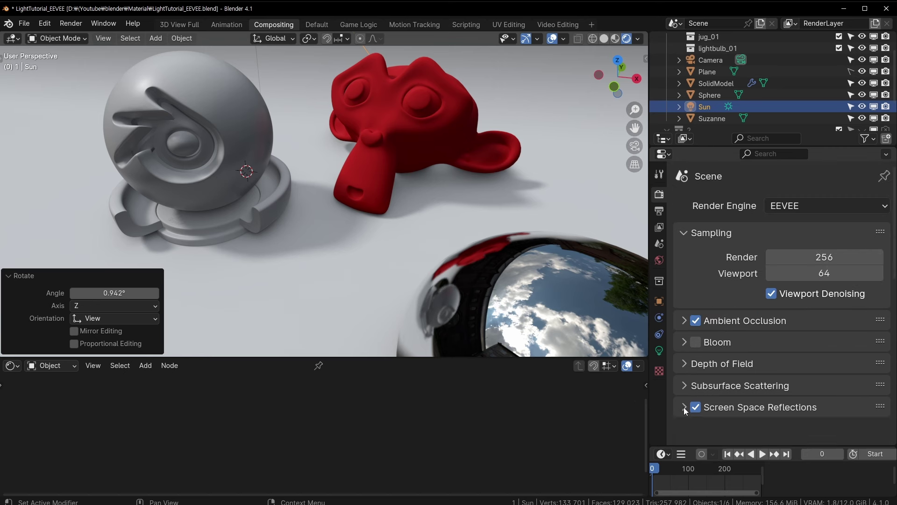
{"action": "left_click", "coordinate": [699, 322]}
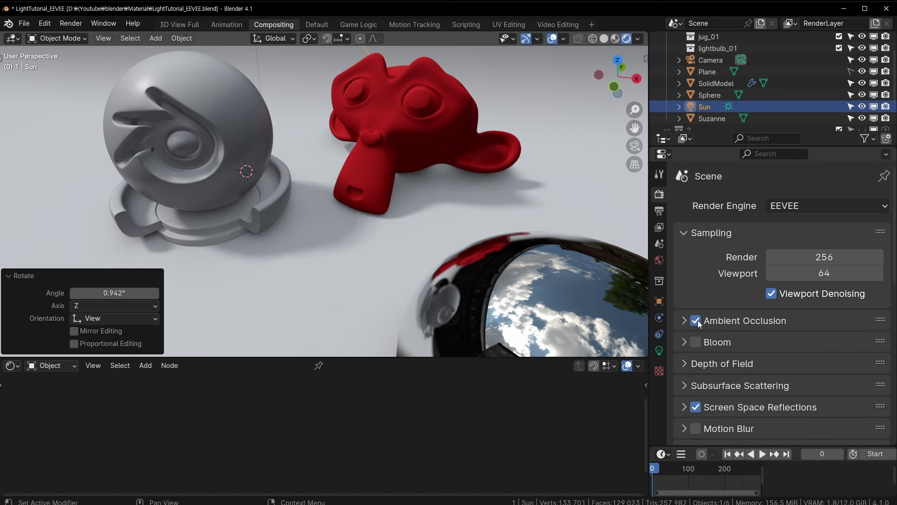
- Expand the Shadows settings and keep the cascade size at 1024 px
{"action": "scroll", "coordinate": [702, 383], "scroll_direction": "down", "scroll_amount": 1}
{"action": "scroll", "coordinate": [702, 313], "scroll_direction": "down", "scroll_amount": 4}
{"action": "scroll", "coordinate": [702, 313], "scroll_direction": "down", "scroll_amount": 4}
{"action": "left_click", "coordinate": [705, 326]}
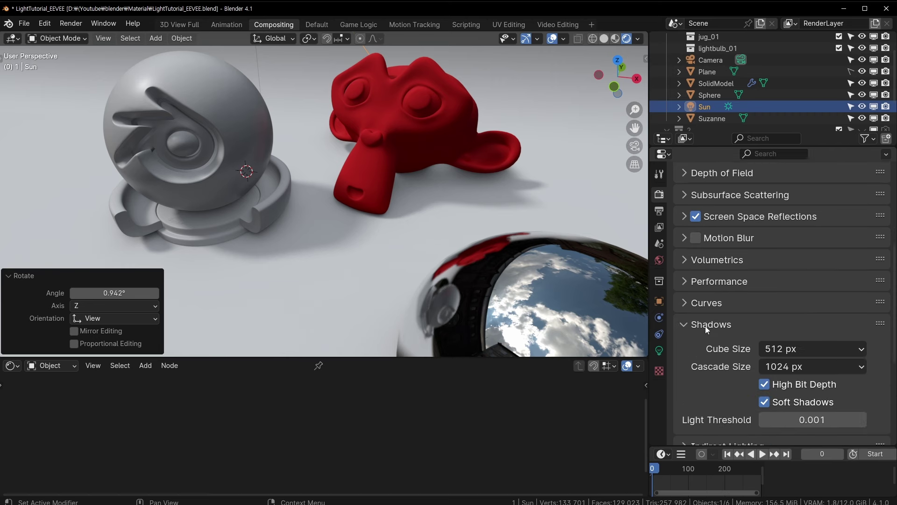
{"action": "scroll", "coordinate": [705, 326], "scroll_direction": "down", "scroll_amount": 1}
{"action": "left_click", "coordinate": [804, 342]}
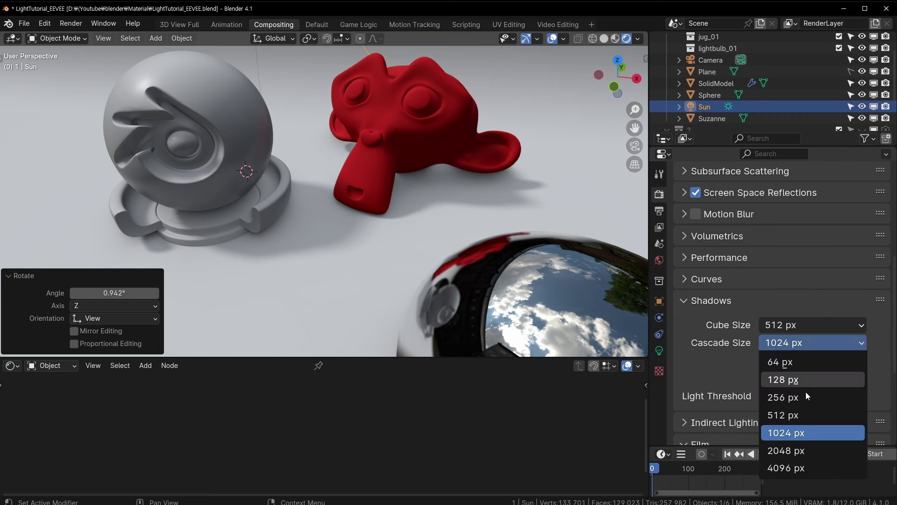
{"action": "left_click", "coordinate": [808, 433]}
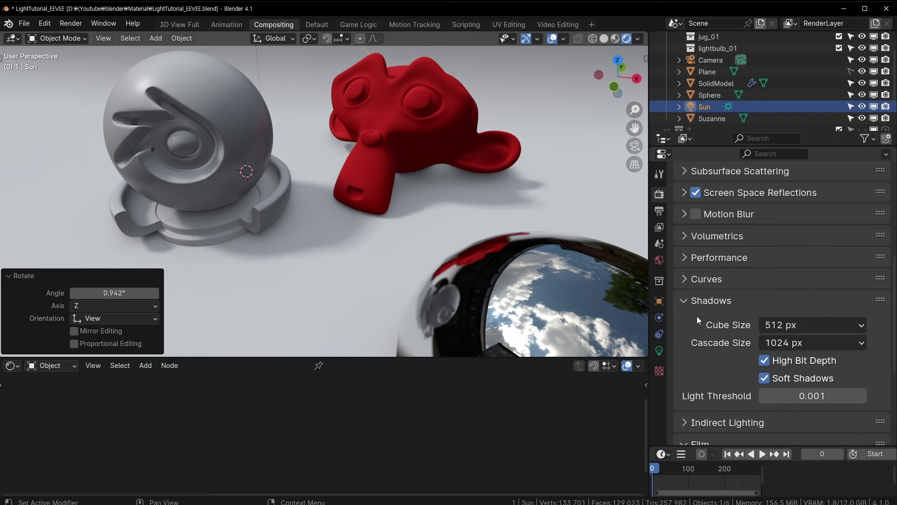
{"action": "scroll", "coordinate": [439, 196], "scroll_direction": "down", "scroll_amount": 2}
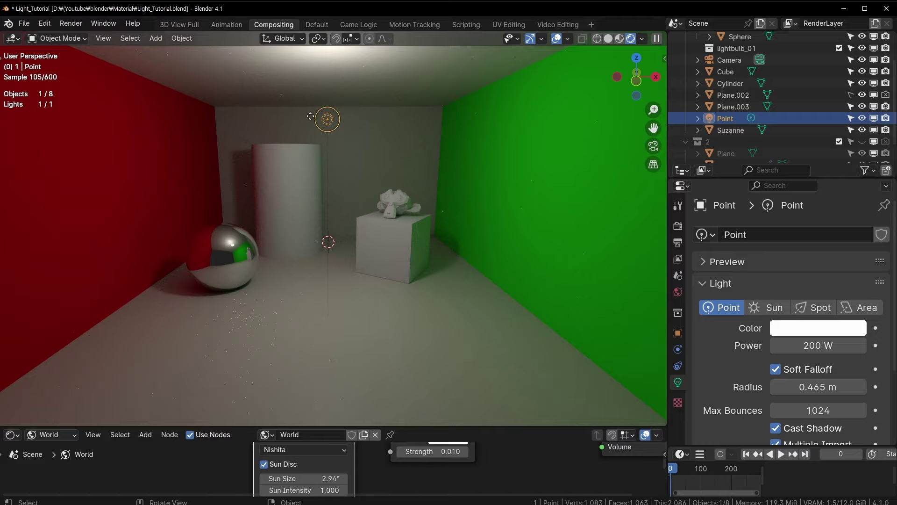
- Zoom in and out on the red-and-green Cornell box while it renders progressively
{"action": "scroll", "coordinate": [352, 186], "scroll_direction": "up", "scroll_amount": 4}
{"action": "scroll", "coordinate": [351, 186], "scroll_direction": "down", "scroll_amount": 2}
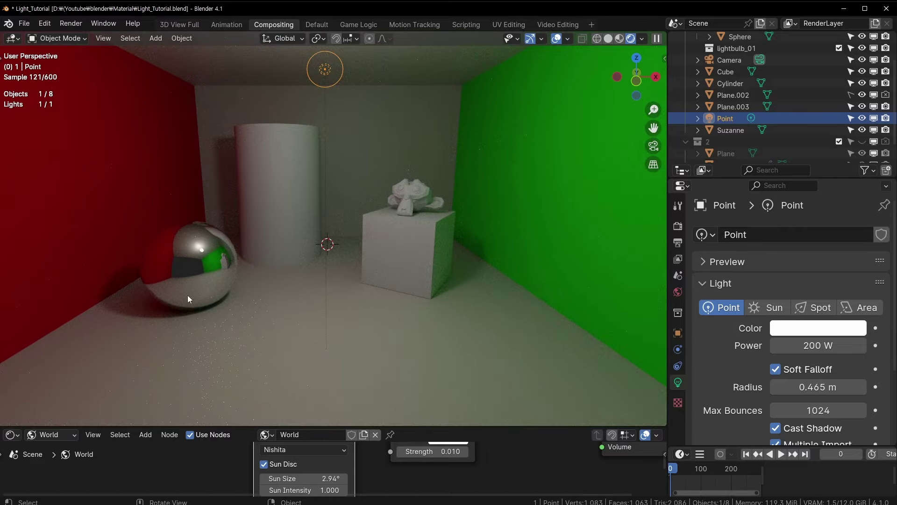
{"action": "scroll", "coordinate": [333, 169], "scroll_direction": "up", "scroll_amount": 2}
{"action": "scroll", "coordinate": [316, 159], "scroll_direction": "down", "scroll_amount": 2}
{"action": "scroll", "coordinate": [280, 138], "scroll_direction": "up", "scroll_amount": 3}
{"action": "scroll", "coordinate": [374, 73], "scroll_direction": "down", "scroll_amount": 2}
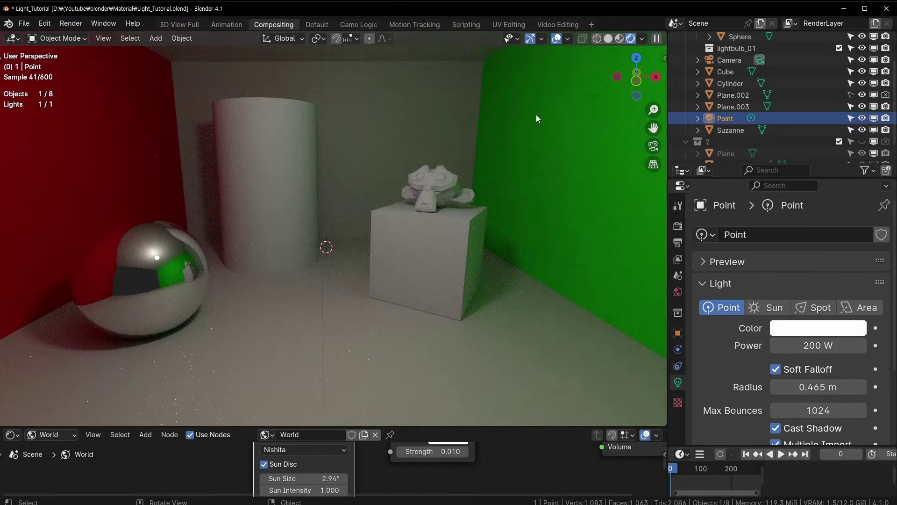
{"action": "scroll", "coordinate": [326, 140], "scroll_direction": "down", "scroll_amount": 4}
{"action": "scroll", "coordinate": [338, 169], "scroll_direction": "up", "scroll_amount": 3}
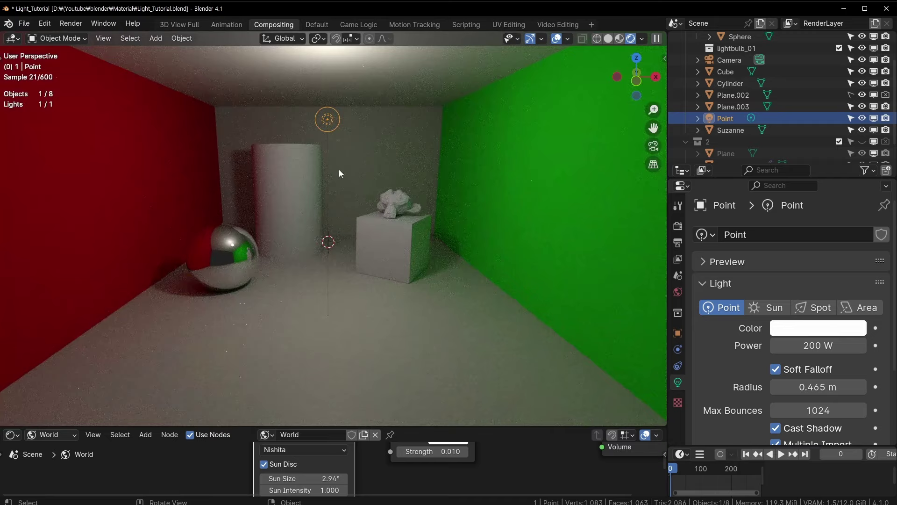
- Switch the render engine to EEVEE
{"action": "left_click", "coordinate": [678, 226]}
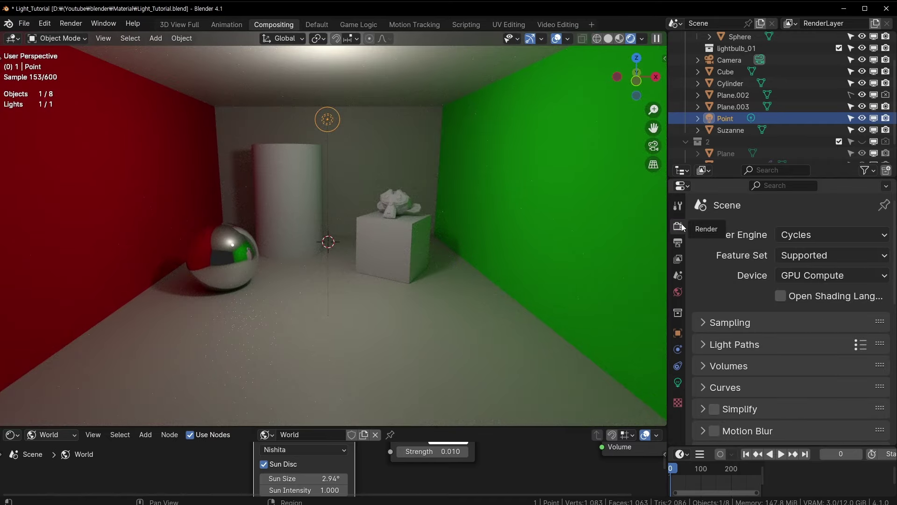
{"action": "scroll", "coordinate": [413, 217], "scroll_direction": "up", "scroll_amount": 2}
{"action": "scroll", "coordinate": [413, 217], "scroll_direction": "down", "scroll_amount": 2}
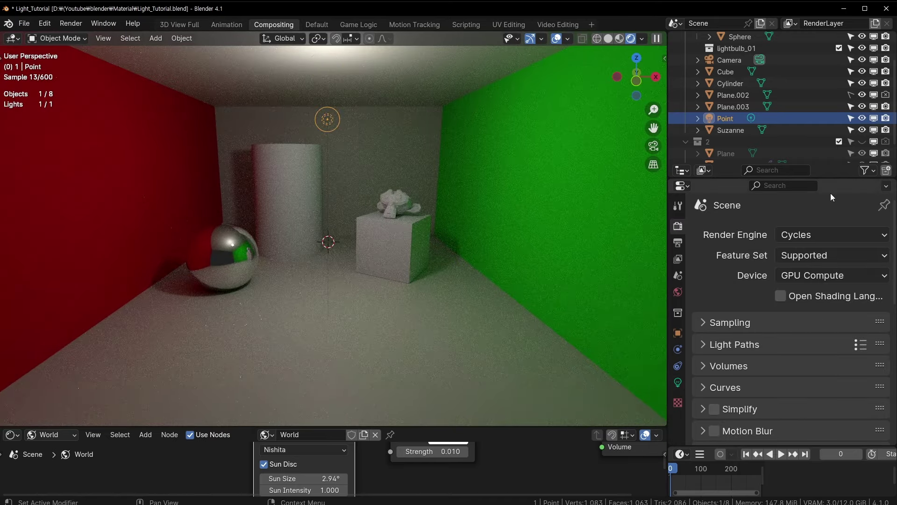
{"action": "left_click", "coordinate": [817, 234]}
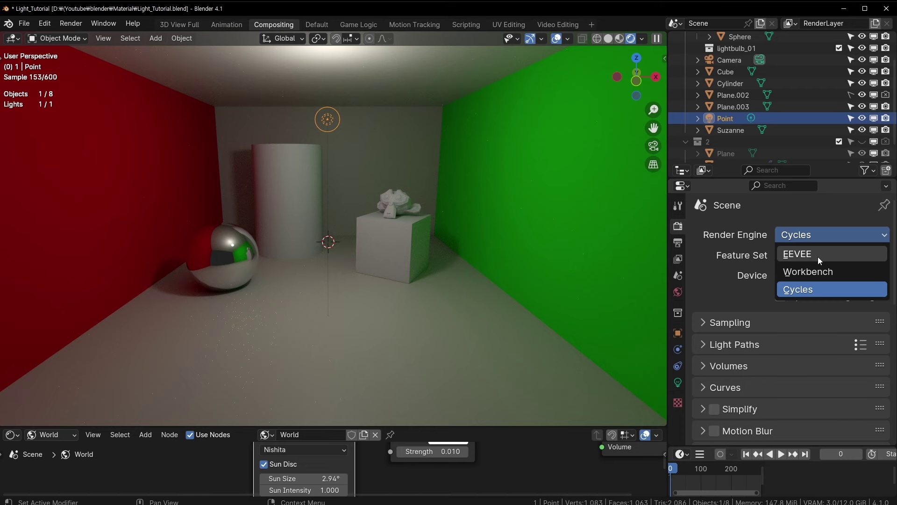
{"action": "left_click", "coordinate": [818, 256]}
{"action": "scroll", "coordinate": [372, 191], "scroll_direction": "up", "scroll_amount": 3}
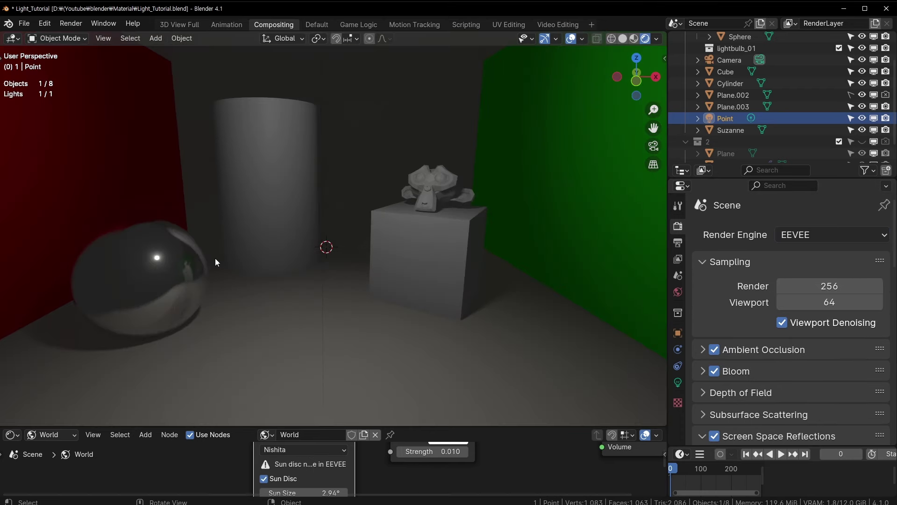
- Raise the point light along Z to just below the ceiling
{"action": "mouse_move", "coordinate": [215, 258]}
{"action": "middle_mouse_down", "text": "shift"}
{"action": "mouse_move", "coordinate": [324, 202]}
{"action": "mouse_move", "coordinate": [357, 221]}
{"action": "middle_mouse_up", "text": "shift"}
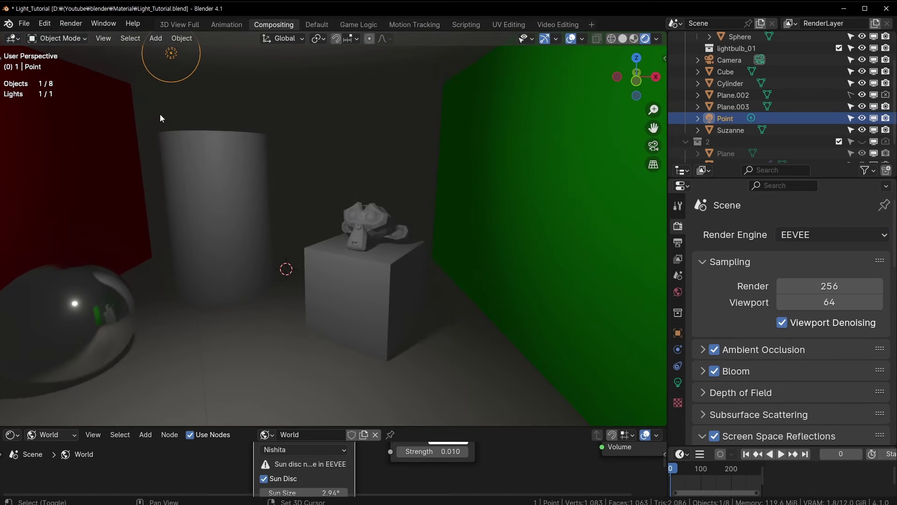
{"action": "middle_click_drag", "start_coordinate": [160, 115], "coordinate": [231, 96], "text": "shift"}
{"action": "scroll", "coordinate": [383, 145], "scroll_direction": "down", "scroll_amount": 2}
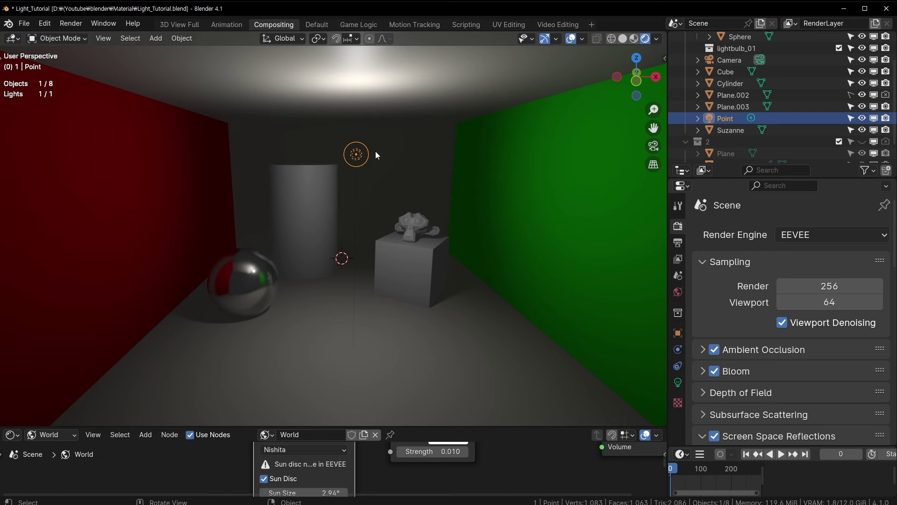
{"action": "scroll", "coordinate": [375, 151], "scroll_direction": "up", "scroll_amount": 3}
{"action": "scroll", "coordinate": [369, 166], "scroll_direction": "down", "scroll_amount": 1}
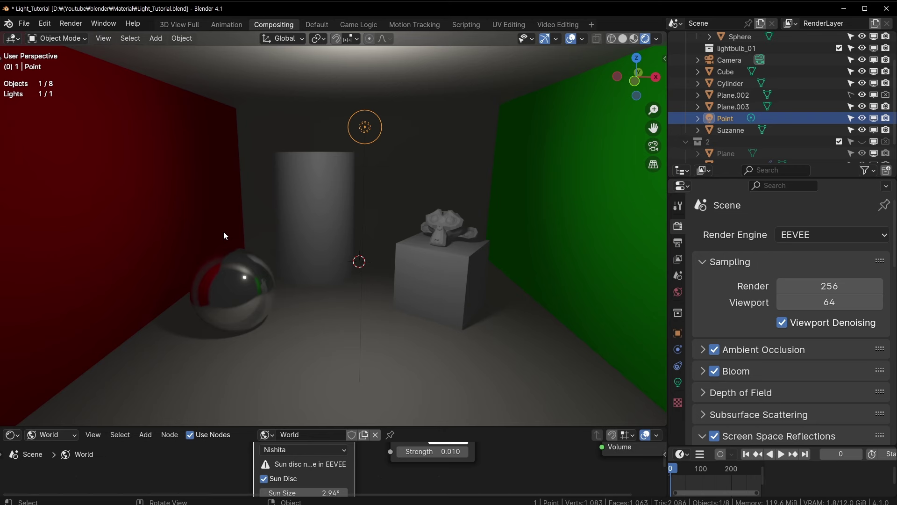
{"action": "middle_click_drag", "start_coordinate": [415, 213], "coordinate": [430, 212]}
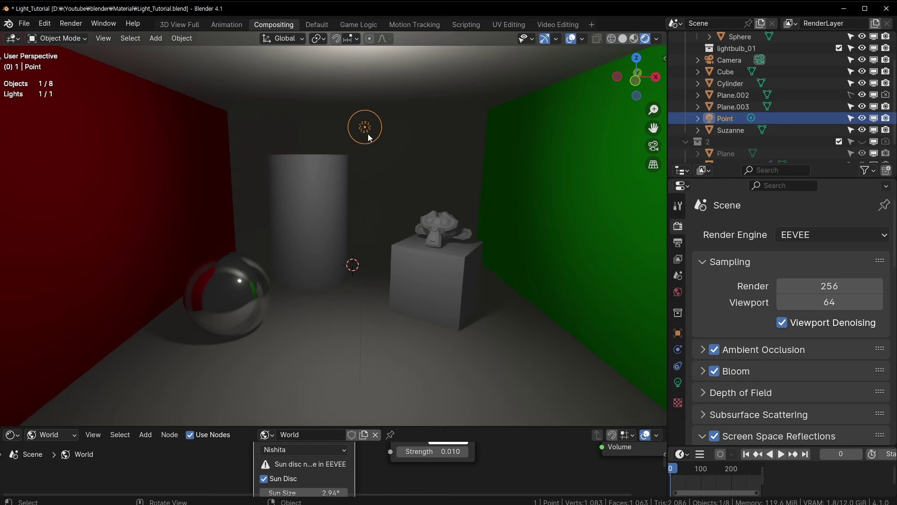
{"action": "key", "text": "g"}
{"action": "key", "text": "z"}
{"action": "left_click", "coordinate": [369, 131]}
{"action": "middle_click_drag", "start_coordinate": [369, 131], "coordinate": [413, 169]}
- Compare the lighting in Cycles, then return the render engine to EEVEE
{"action": "left_click", "coordinate": [813, 235]}
{"action": "left_click", "coordinate": [805, 290]}
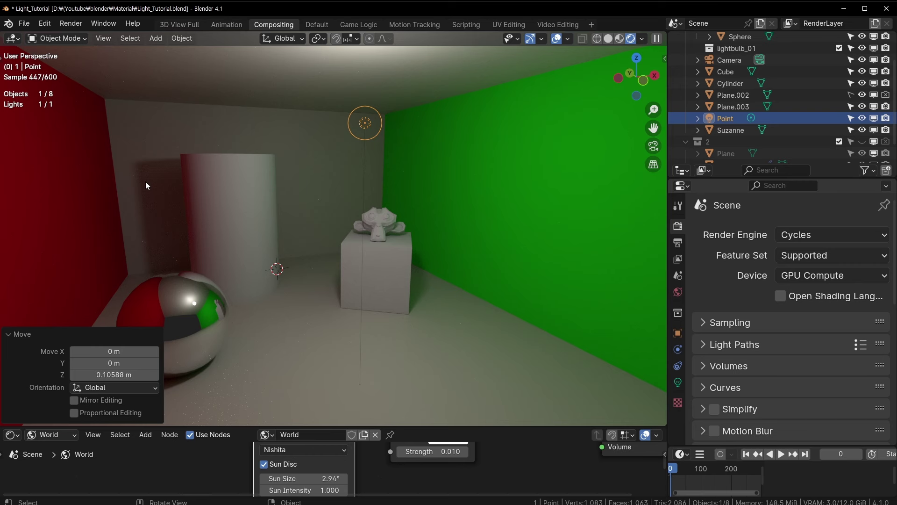
{"action": "left_click", "coordinate": [851, 236]}
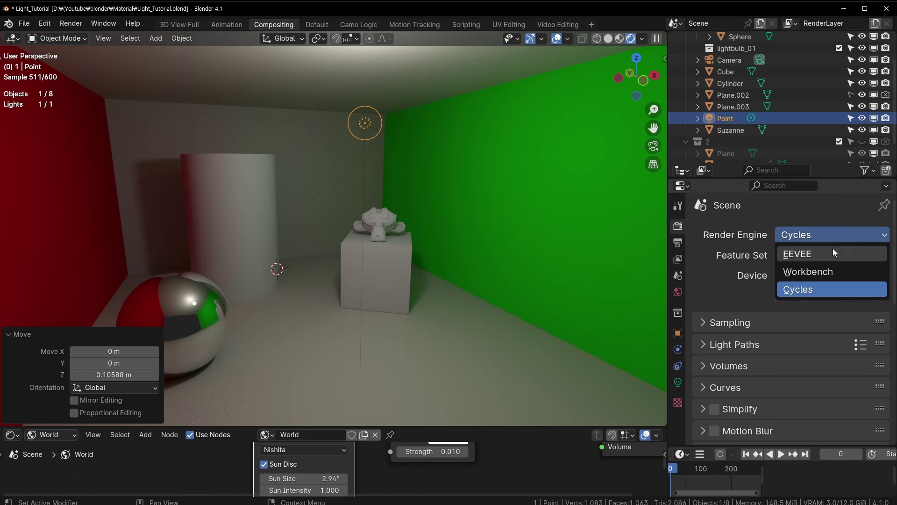
{"action": "left_click", "coordinate": [832, 248]}
{"action": "middle_click_drag", "start_coordinate": [419, 191], "coordinate": [435, 191]}
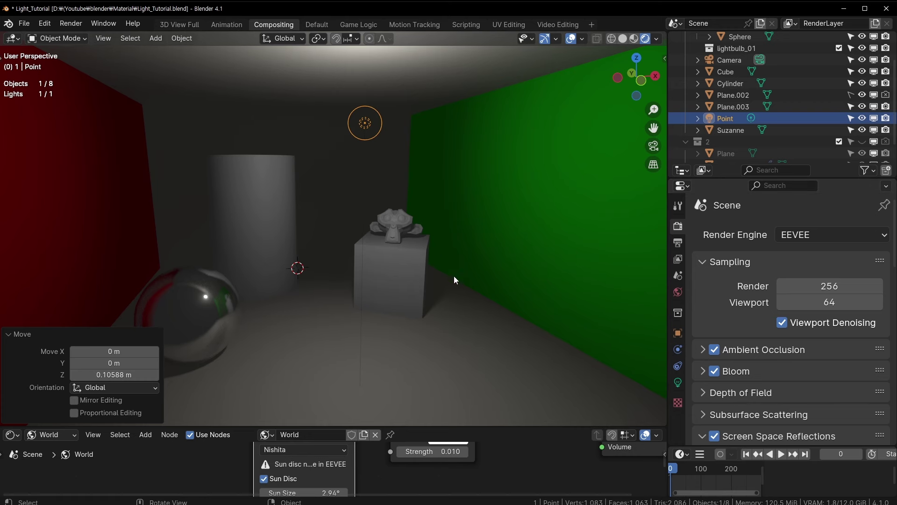
{"action": "scroll", "coordinate": [456, 280], "scroll_direction": "down", "scroll_amount": 2}
- Select the point light and zoom out to check its position in the room
{"action": "key", "text": "alt+a"}
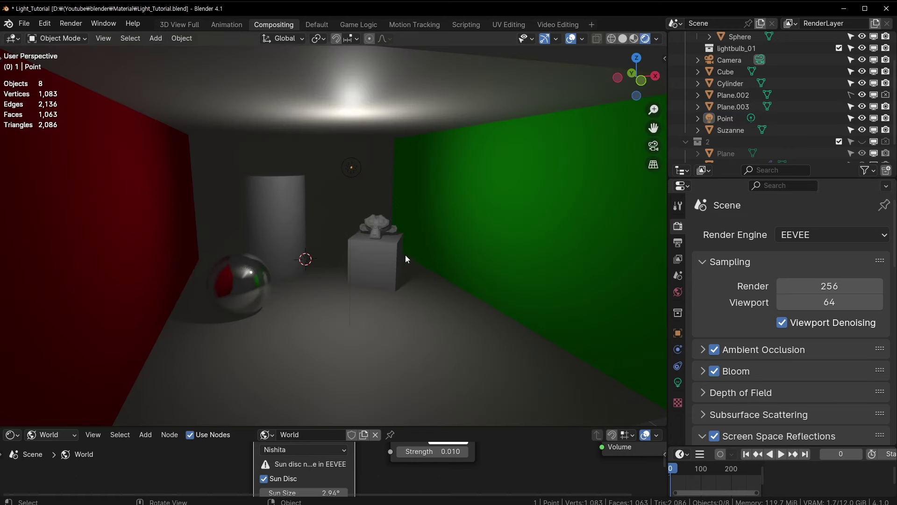
{"action": "scroll", "coordinate": [352, 187], "scroll_direction": "up", "scroll_amount": 1}
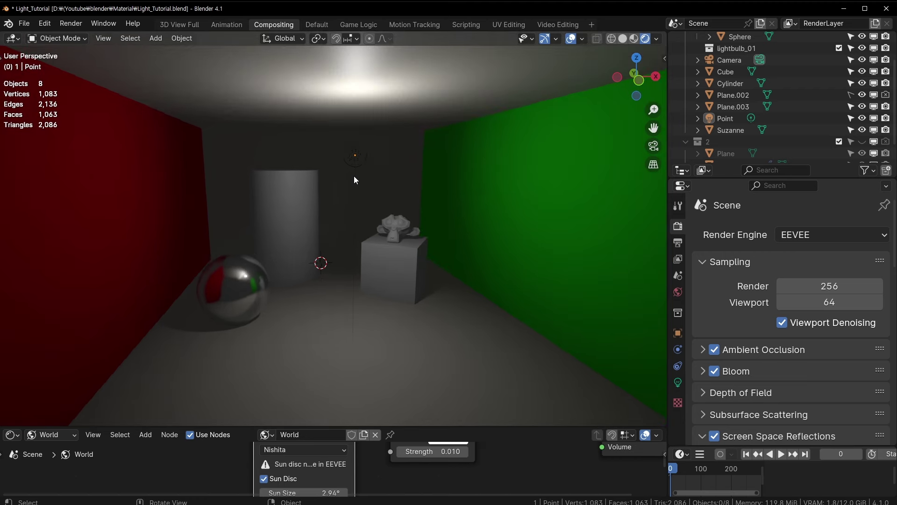
{"action": "left_click", "coordinate": [355, 156]}
{"action": "scroll", "coordinate": [391, 186], "scroll_direction": "down", "scroll_amount": 2}
{"action": "scroll", "coordinate": [467, 178], "scroll_direction": "down", "scroll_amount": 3}
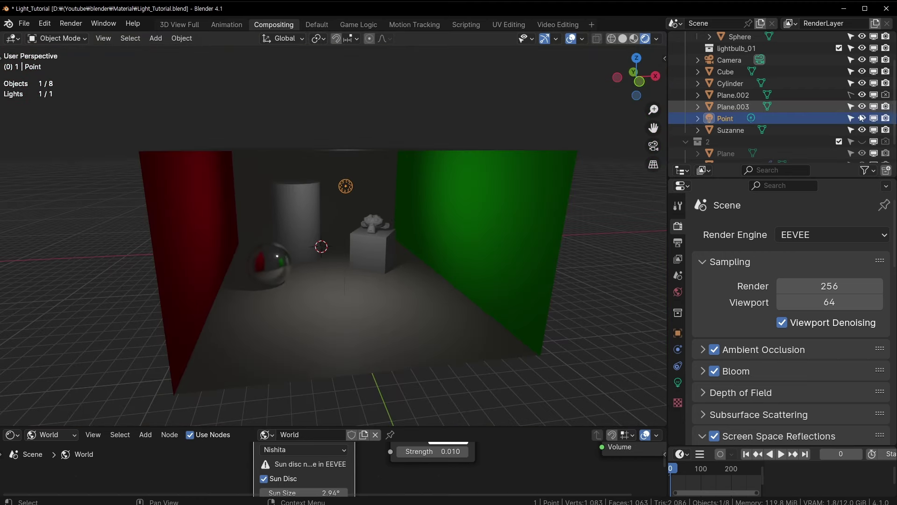
{"action": "key", "text": "alt+a"}
{"action": "scroll", "coordinate": [271, 287], "scroll_direction": "up", "scroll_amount": 3}
- Add a Volume light probe to the room and switch to front orthographic view
{"action": "left_click", "coordinate": [271, 287]}
{"action": "middle_click_drag", "start_coordinate": [271, 287], "coordinate": [388, 279]}
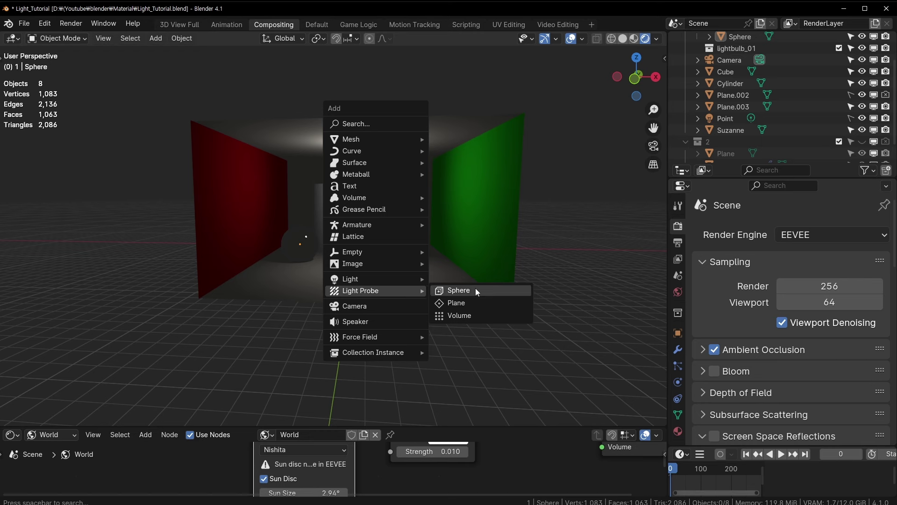
{"action": "left_click", "coordinate": [465, 315]}
{"action": "mouse_move", "coordinate": [360, 273]}
{"action": "middle_mouse_down"}
{"action": "mouse_move", "coordinate": [388, 280]}
{"action": "mouse_move", "coordinate": [396, 261]}
{"action": "middle_mouse_up"}
{"action": "key", "text": "KP_1"}
- Move the volume probe vertically along Z, then view the room from the side and in perspective
{"action": "key", "text": "g"}
{"action": "key", "text": "z"}
{"action": "left_click", "coordinate": [298, 184]}
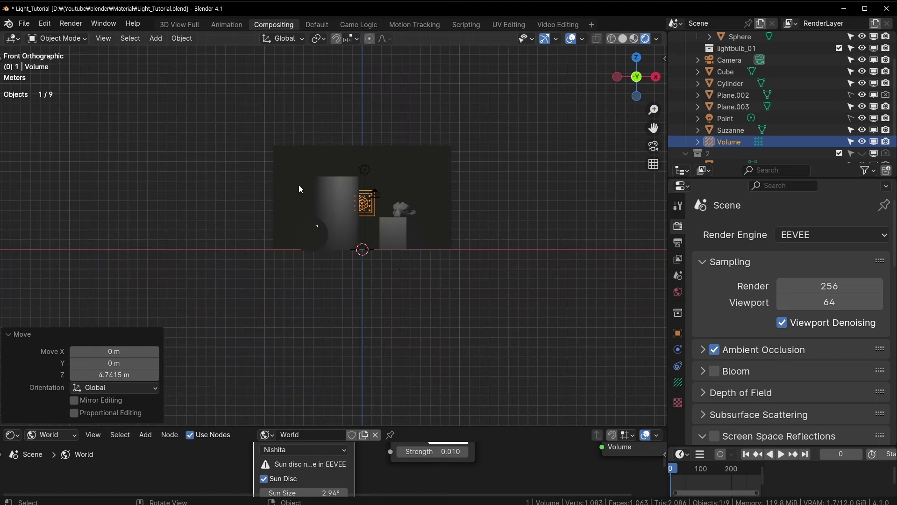
{"action": "key", "text": "KP_3"}
{"action": "key", "text": "alt+z"}
{"action": "middle_click_drag", "start_coordinate": [299, 184], "coordinate": [386, 203]}
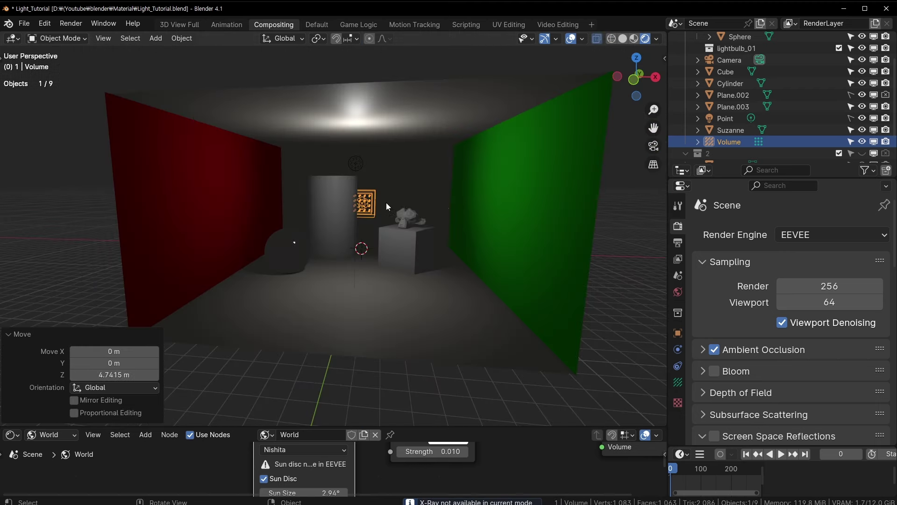
- Show the Volume probe's distance, falloff, intensity and resolution settings, orbiting to face into the room
{"action": "left_click", "coordinate": [677, 382]}
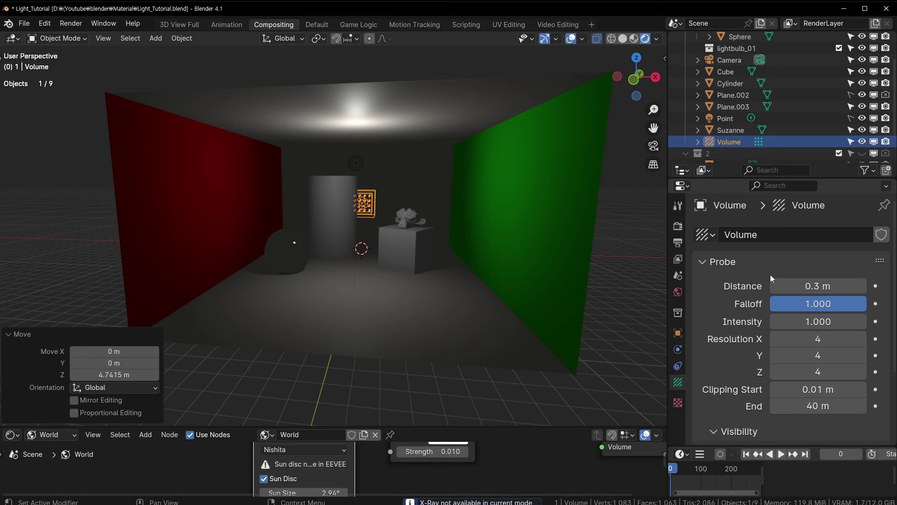
{"action": "scroll", "coordinate": [770, 274], "scroll_direction": "down", "scroll_amount": 3}
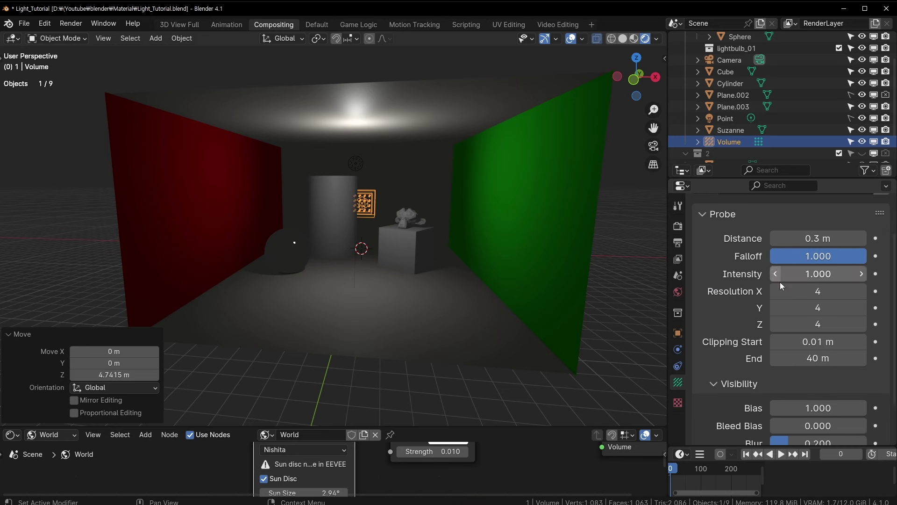
{"action": "scroll", "coordinate": [825, 344], "scroll_direction": "down", "scroll_amount": 3}
{"action": "scroll", "coordinate": [824, 344], "scroll_direction": "up", "scroll_amount": 5}
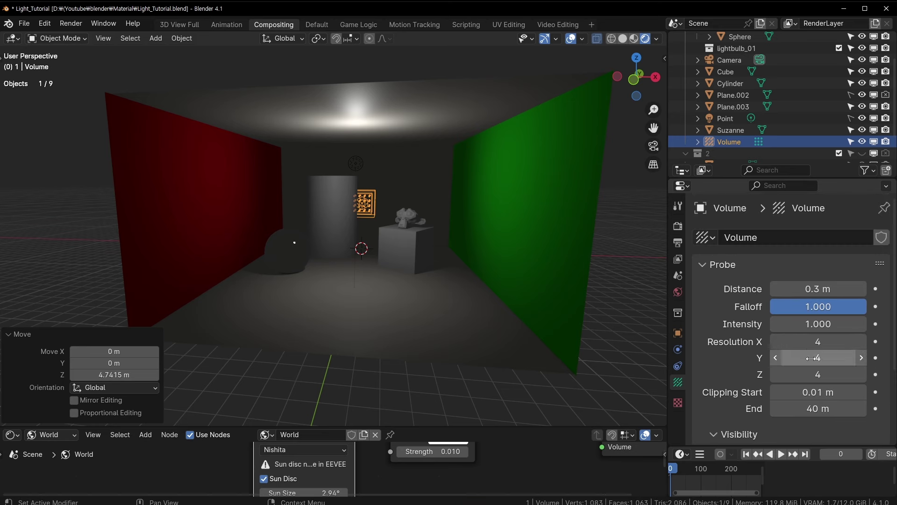
{"action": "middle_click_drag", "start_coordinate": [431, 198], "coordinate": [305, 182]}
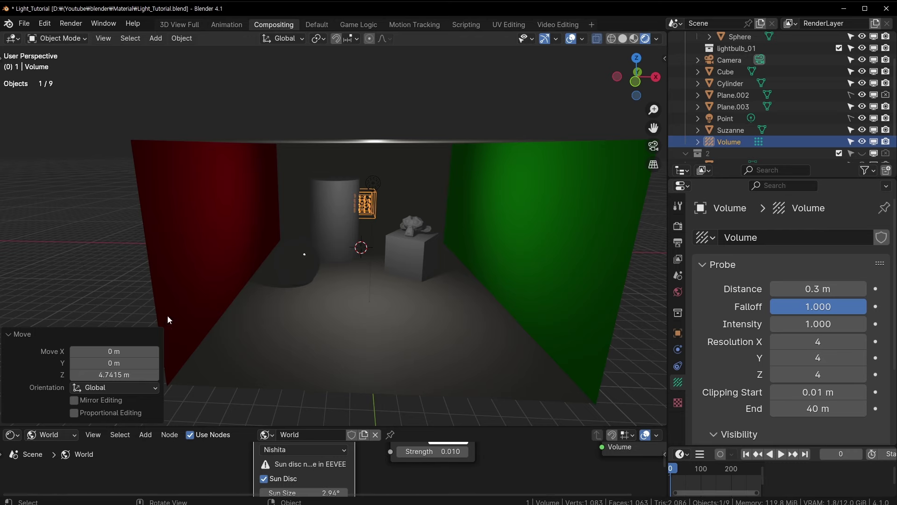
{"action": "middle_click_drag", "start_coordinate": [167, 315], "coordinate": [433, 255]}
{"action": "mouse_move", "coordinate": [425, 212]}
{"action": "middle_mouse_down"}
{"action": "mouse_move", "coordinate": [423, 187]}
{"action": "mouse_move", "coordinate": [446, 175]}
{"action": "middle_mouse_up"}
- Widen the volume probe along X and shift it along Y
{"action": "key", "text": "s"}
{"action": "key", "text": "x"}
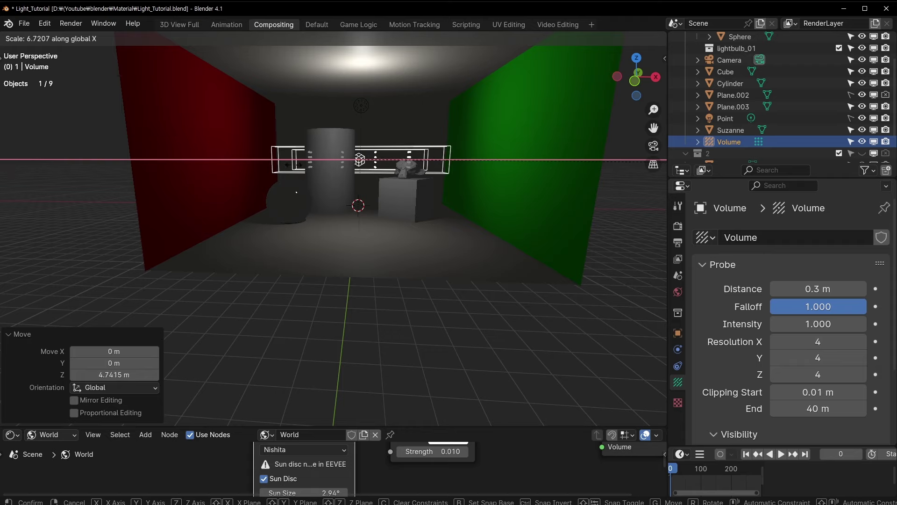
{"action": "left_click", "coordinate": [343, 176]}
{"action": "mouse_move", "coordinate": [343, 176]}
{"action": "middle_mouse_down"}
{"action": "mouse_move", "coordinate": [403, 206]}
{"action": "mouse_move", "coordinate": [477, 157]}
{"action": "mouse_move", "coordinate": [385, 195]}
{"action": "middle_mouse_up"}
{"action": "key", "text": "shift+z"}
{"action": "key", "text": "g"}
{"action": "key", "text": "y"}
- Switch to wireframe shading and centre the room in top orthographic view
{"action": "left_click", "coordinate": [319, 164]}
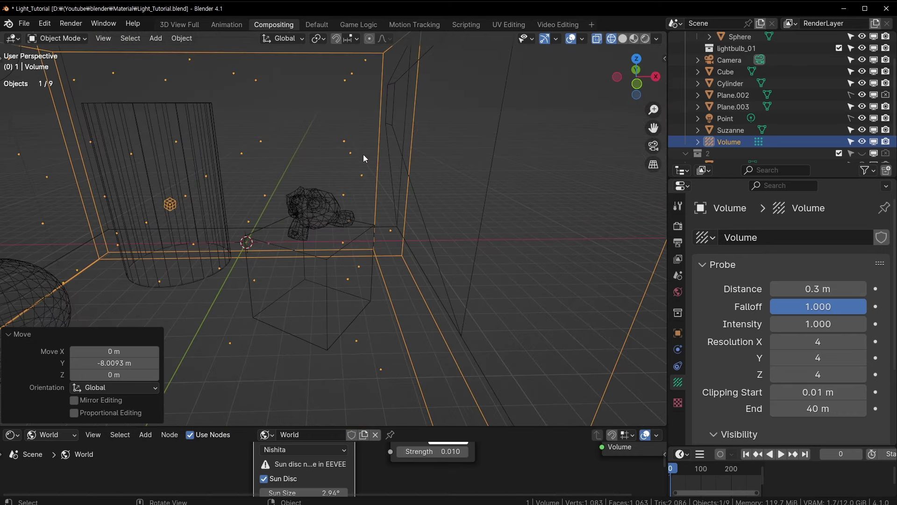
{"action": "scroll", "coordinate": [333, 201], "scroll_direction": "down", "scroll_amount": 4}
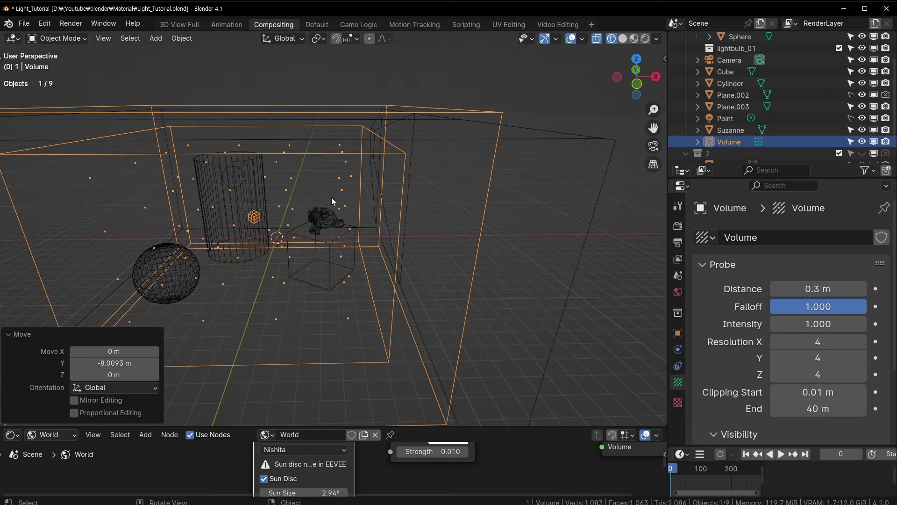
{"action": "scroll", "coordinate": [361, 200], "scroll_direction": "up", "scroll_amount": 3}
{"action": "mouse_move", "coordinate": [319, 158]}
{"action": "middle_mouse_down", "text": "shift"}
{"action": "mouse_move", "coordinate": [580, 285]}
{"action": "mouse_move", "coordinate": [473, 297]}
{"action": "mouse_move", "coordinate": [400, 209]}
{"action": "middle_mouse_up", "text": "shift"}
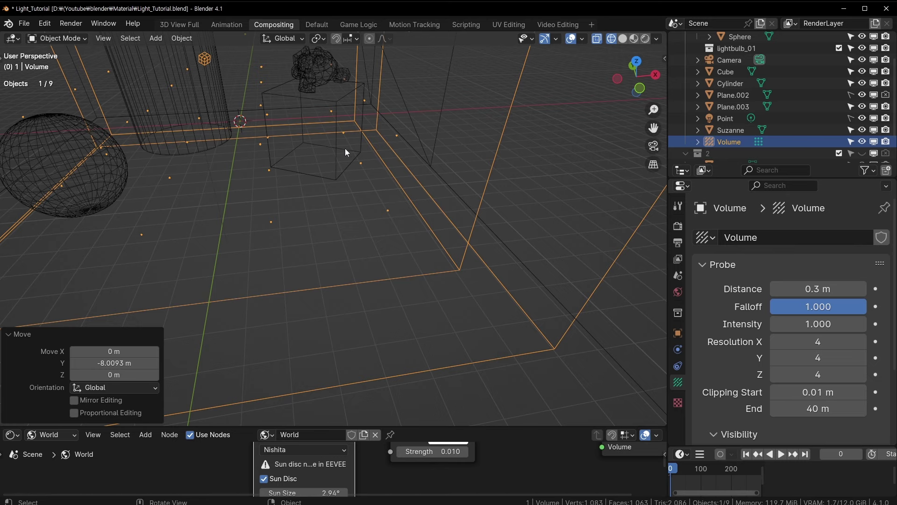
{"action": "middle_click_drag", "start_coordinate": [346, 153], "coordinate": [369, 166]}
{"action": "scroll", "coordinate": [369, 163], "scroll_direction": "down", "scroll_amount": 10}
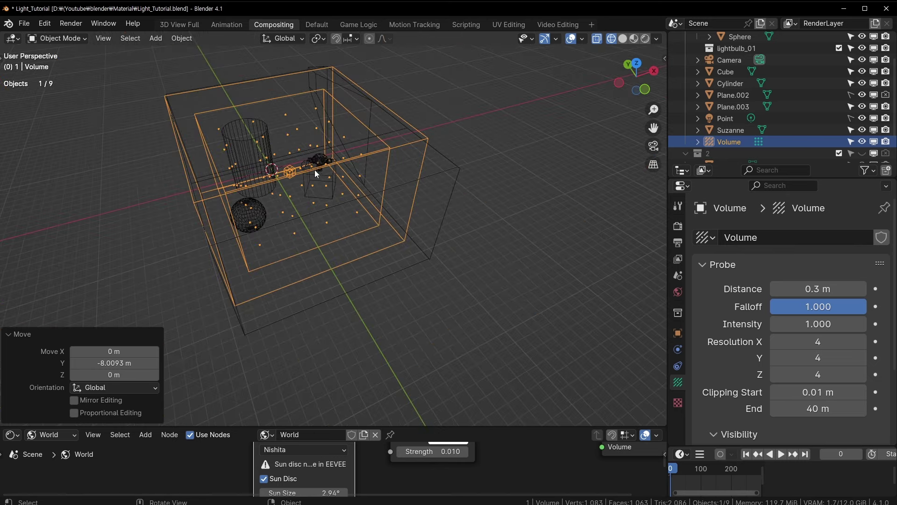
{"action": "mouse_move", "coordinate": [315, 170]}
{"action": "middle_mouse_down"}
{"action": "mouse_move", "coordinate": [394, 168]}
{"action": "mouse_move", "coordinate": [289, 180]}
{"action": "mouse_move", "coordinate": [362, 198]}
{"action": "middle_mouse_up"}
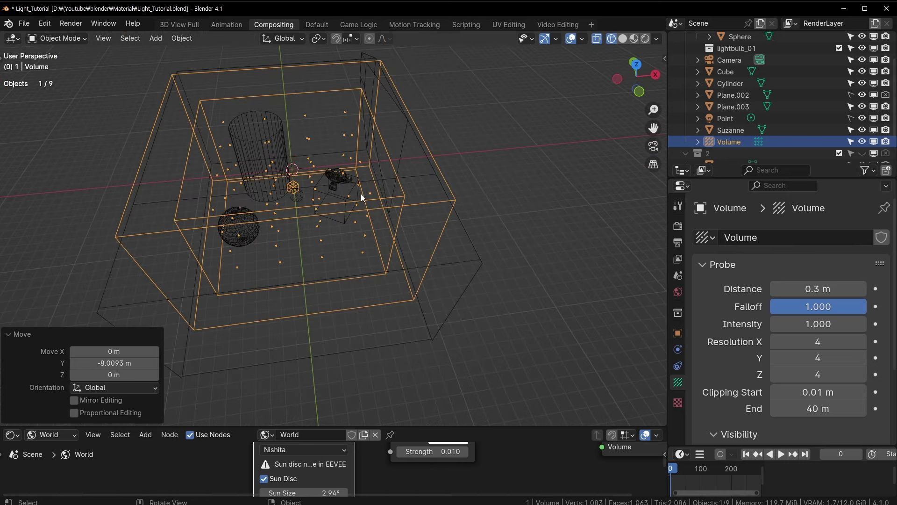
{"action": "key", "text": "KP_7"}
{"action": "middle_click_drag", "start_coordinate": [198, 99], "coordinate": [206, 122], "text": "shift"}
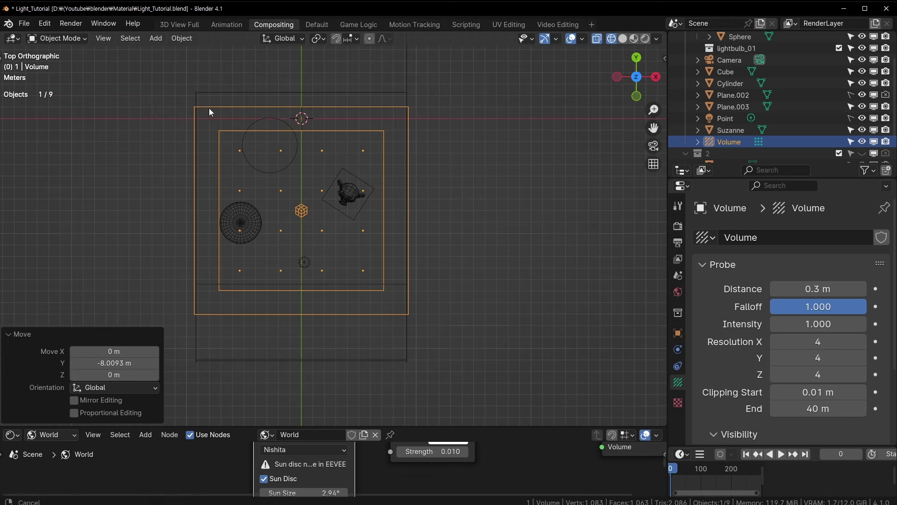
- Rescale the volume along X (1.268, 1.192, then 0.982) and along Y by 1.526
{"action": "key", "text": "s"}
{"action": "key", "text": "x"}
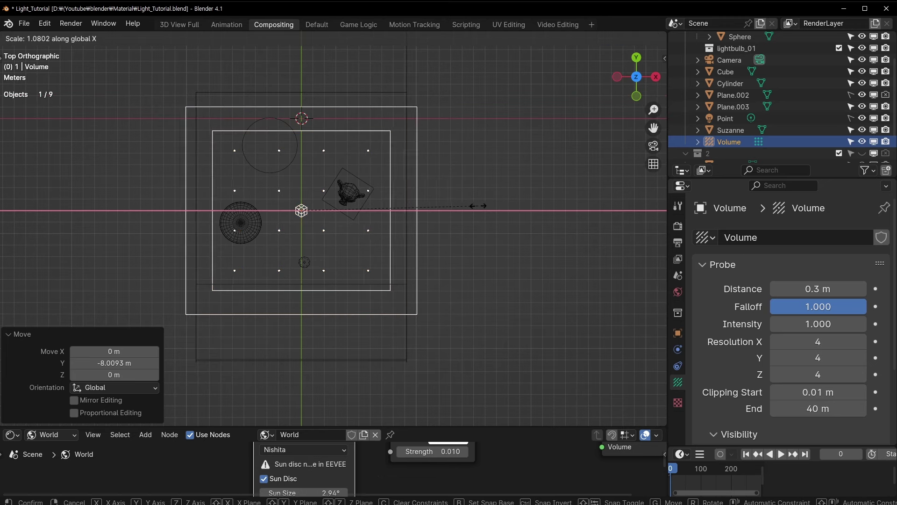
{"action": "left_click", "coordinate": [481, 192]}
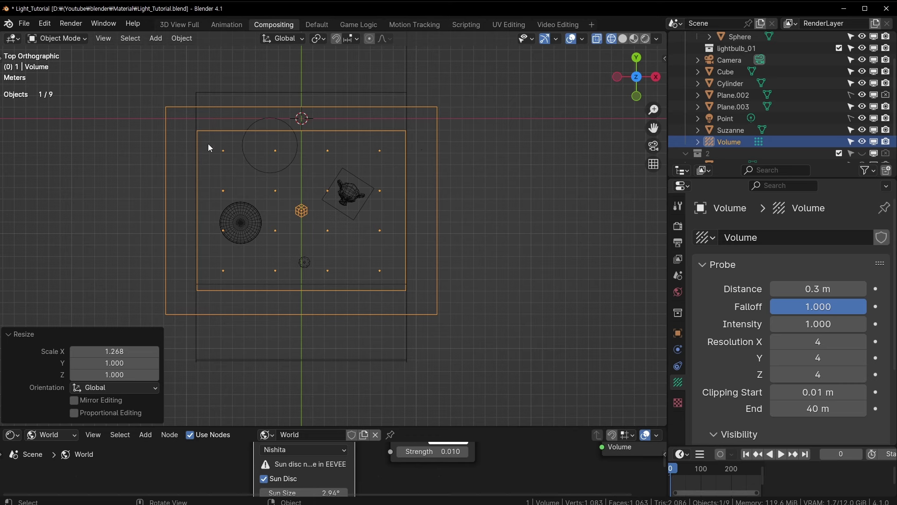
{"action": "key", "text": "s"}
{"action": "key", "text": "x"}
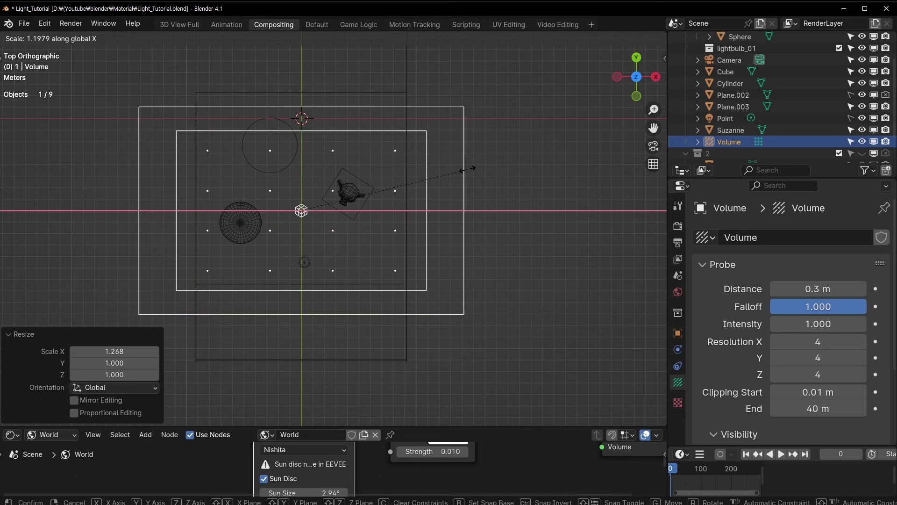
{"action": "left_click", "coordinate": [189, 152]}
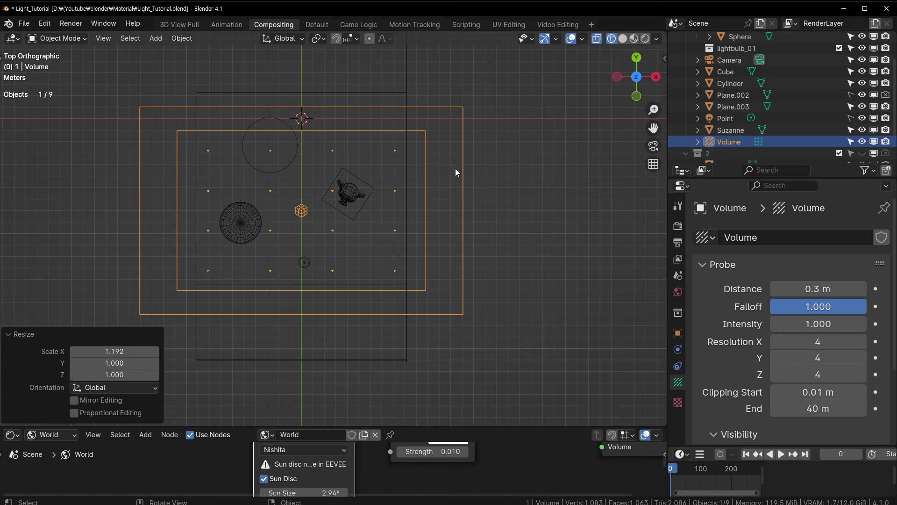
{"action": "key", "text": "s"}
{"action": "key", "text": "x"}
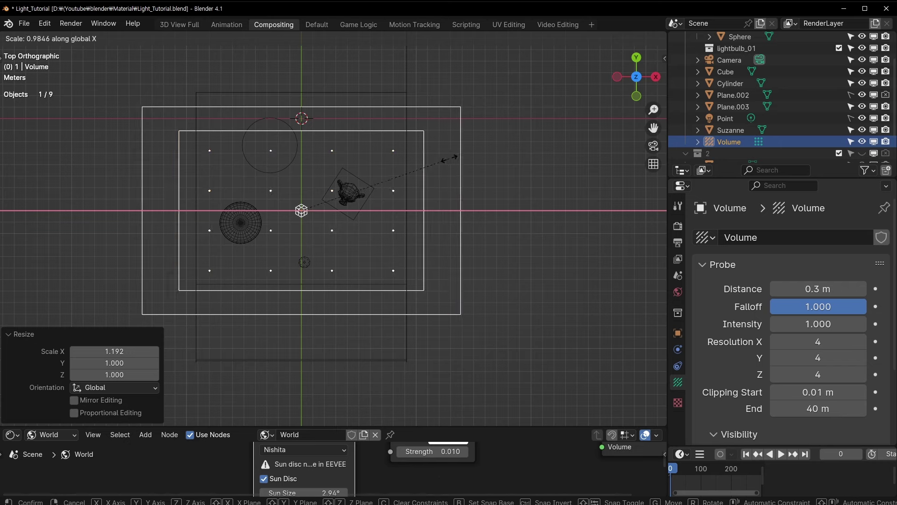
{"action": "left_click", "coordinate": [474, 175]}
{"action": "key", "text": "s"}
{"action": "key", "text": "y"}
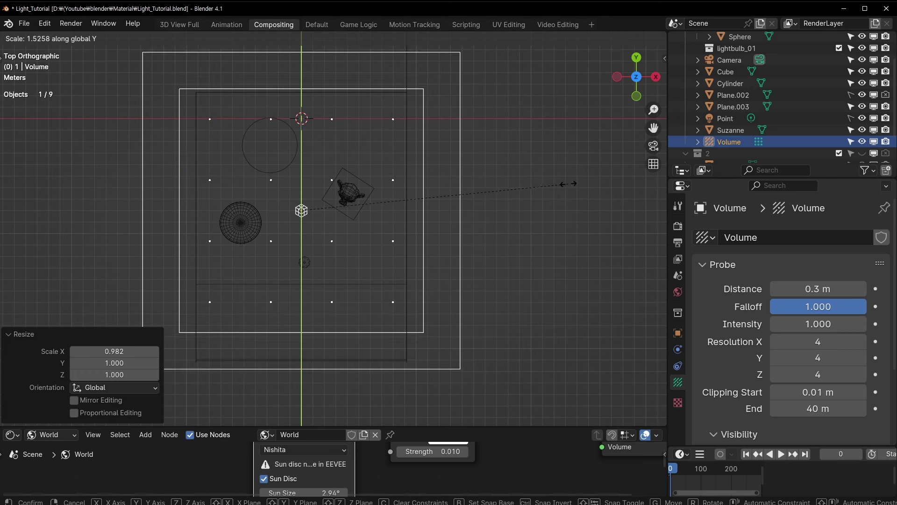
{"action": "left_click", "coordinate": [568, 186]}
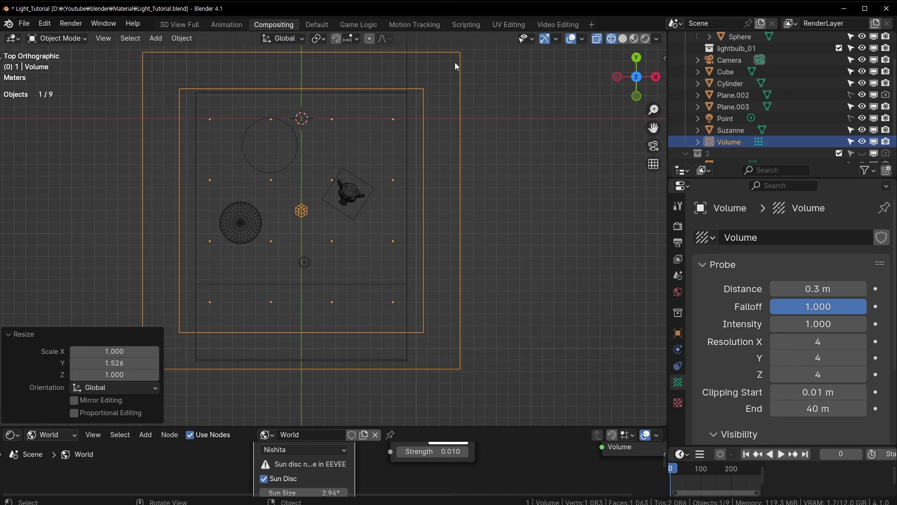
- Pan the top view, then orbit into the room to inspect the lighting
{"action": "middle_click_drag", "start_coordinate": [462, 52], "coordinate": [436, 92], "text": "shift"}
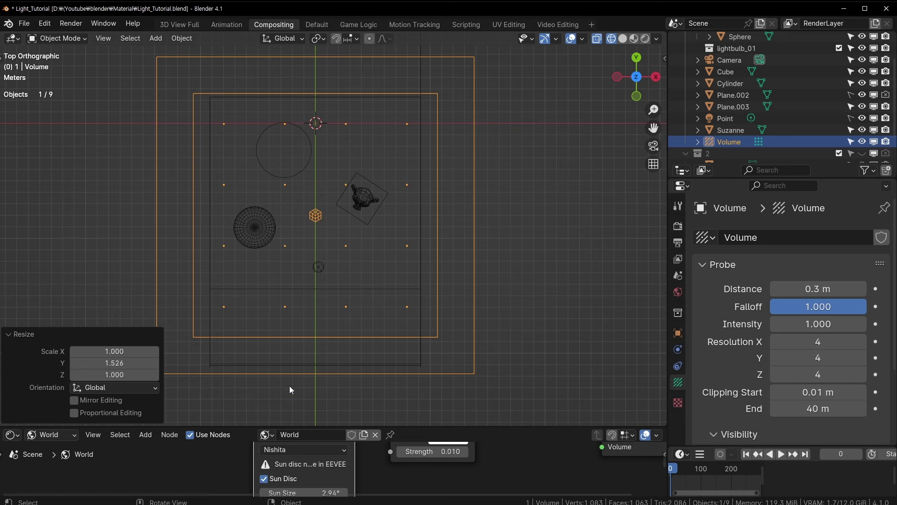
{"action": "middle_click_drag", "start_coordinate": [400, 397], "coordinate": [405, 345], "text": "shift"}
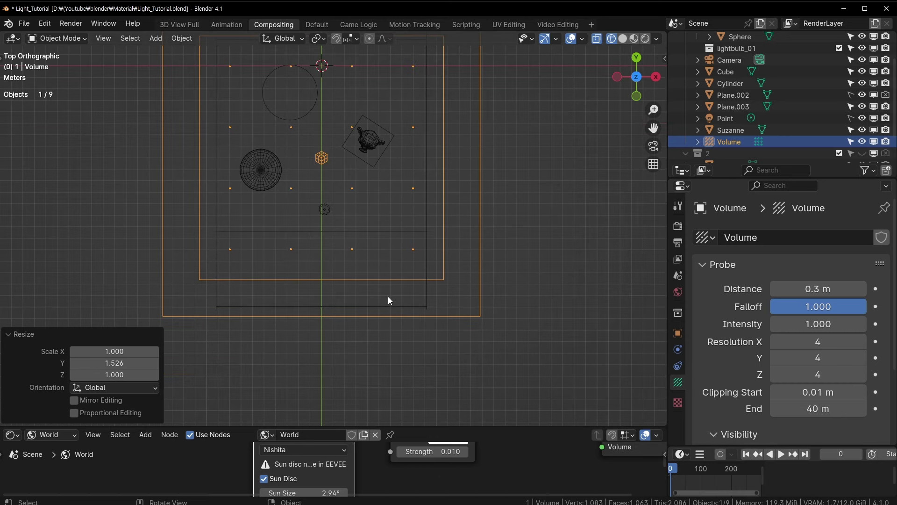
{"action": "middle_click_drag", "start_coordinate": [320, 167], "coordinate": [333, 225], "text": "shift"}
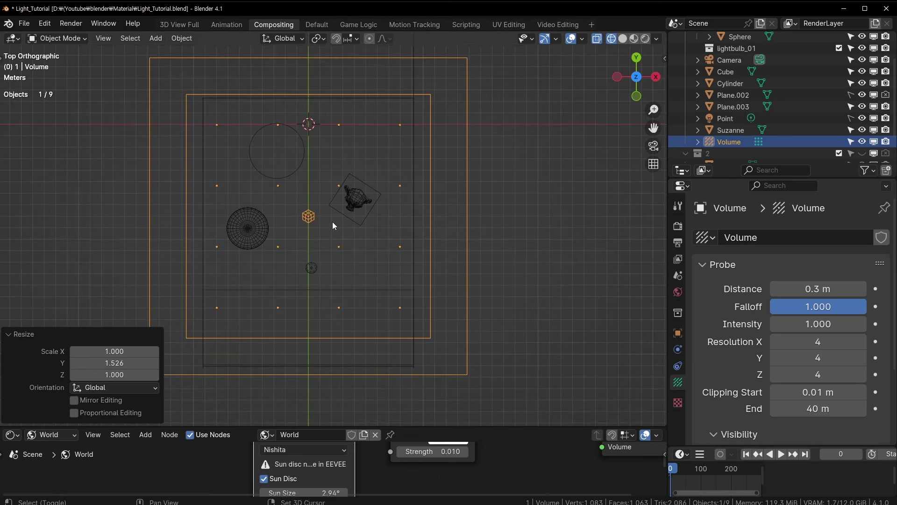
{"action": "mouse_move", "coordinate": [446, 112]}
{"action": "middle_mouse_down", "text": "shift"}
{"action": "mouse_move", "coordinate": [452, 219]}
{"action": "mouse_move", "coordinate": [445, 204]}
{"action": "mouse_move", "coordinate": [472, 217]}
{"action": "middle_mouse_up", "text": "shift"}
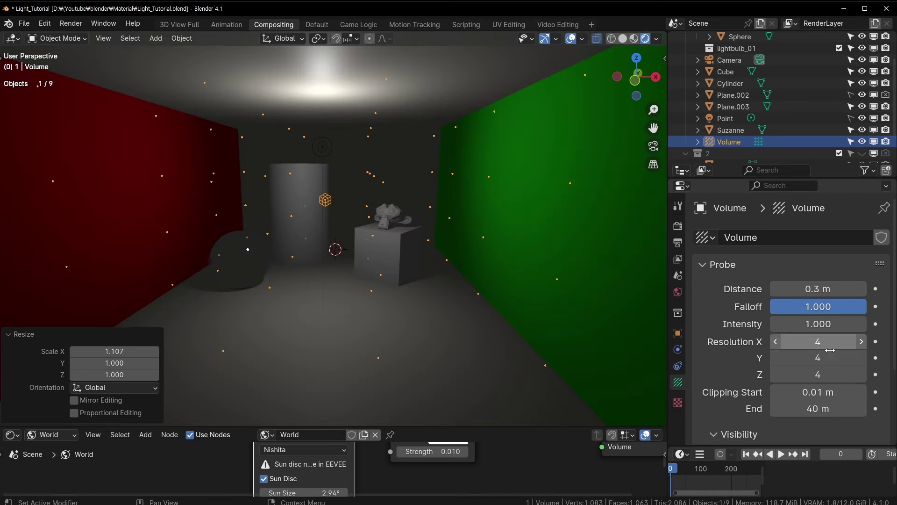
{"action": "middle_click_drag", "start_coordinate": [412, 225], "coordinate": [420, 219]}
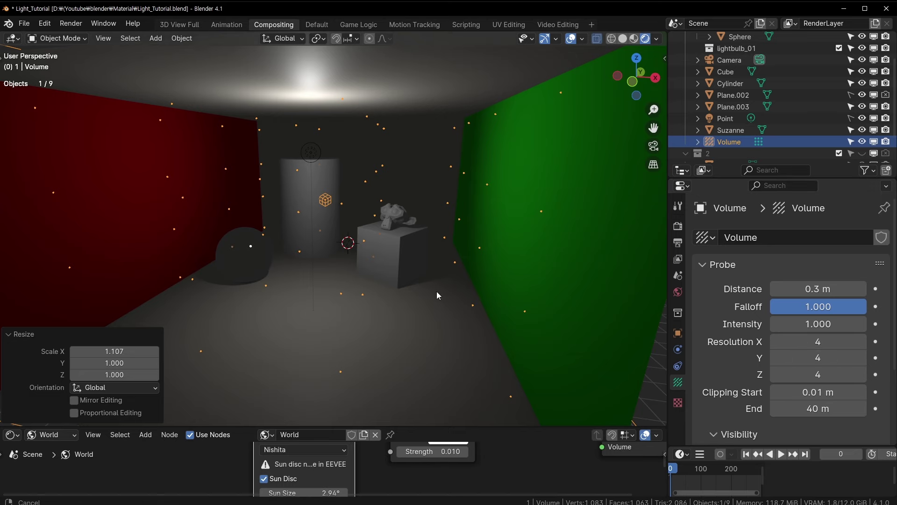
{"action": "middle_click_drag", "start_coordinate": [438, 295], "coordinate": [483, 277]}
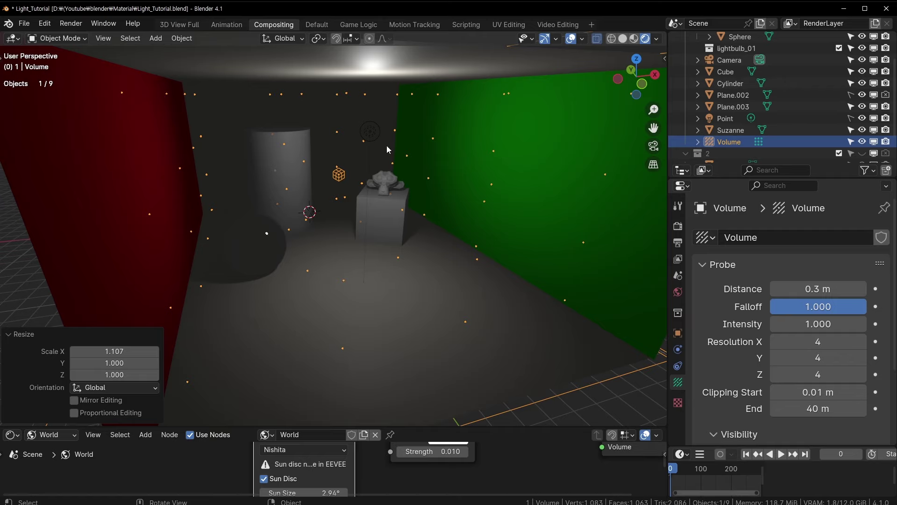
{"action": "mouse_move", "coordinate": [388, 150]}
{"action": "middle_mouse_down"}
{"action": "mouse_move", "coordinate": [440, 248]}
{"action": "mouse_move", "coordinate": [486, 256]}
{"action": "mouse_move", "coordinate": [377, 236]}
{"action": "mouse_move", "coordinate": [255, 257]}
{"action": "mouse_move", "coordinate": [278, 260]}
{"action": "mouse_move", "coordinate": [184, 204]}
{"action": "mouse_move", "coordinate": [316, 156]}
{"action": "middle_mouse_up"}
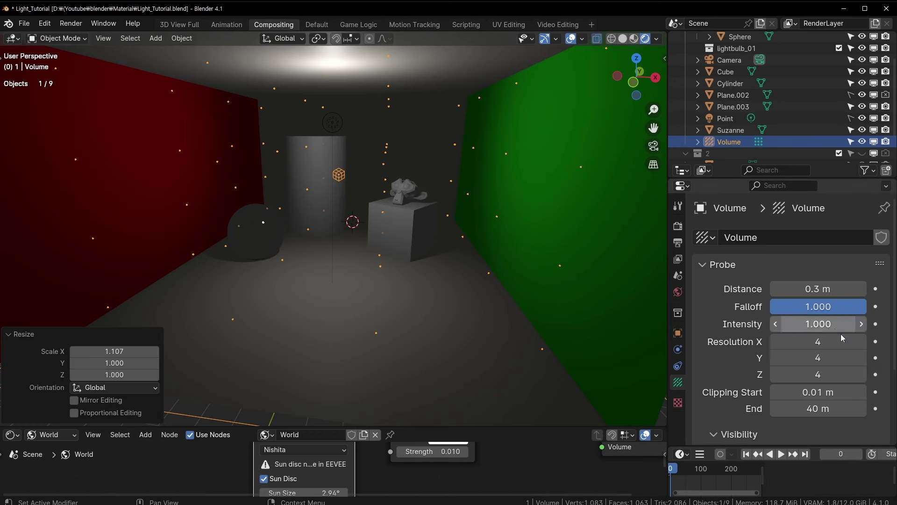
- Try higher volume resolutions (X 5, Y 6, Z 6) and save the file
{"action": "left_click", "coordinate": [861, 342]}
{"action": "scroll", "coordinate": [496, 242], "scroll_direction": "down", "scroll_amount": 4}
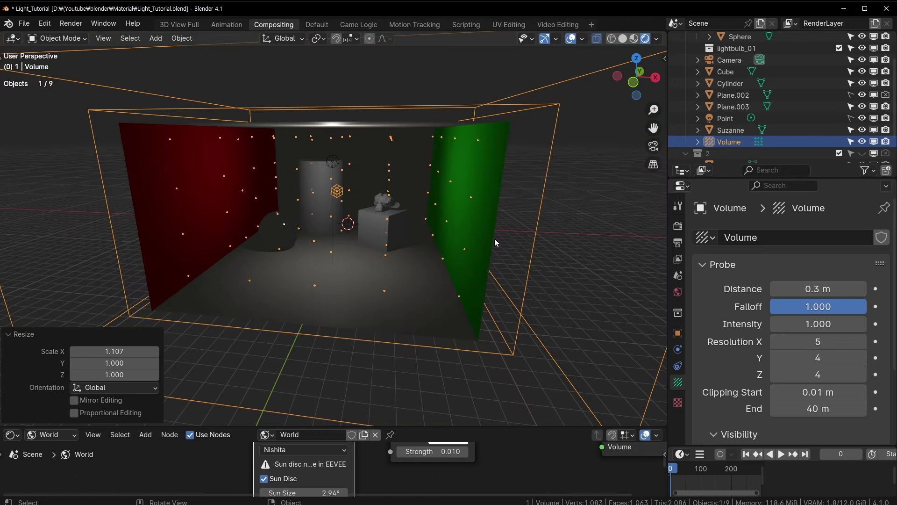
{"action": "scroll", "coordinate": [396, 242], "scroll_direction": "up", "scroll_amount": 4}
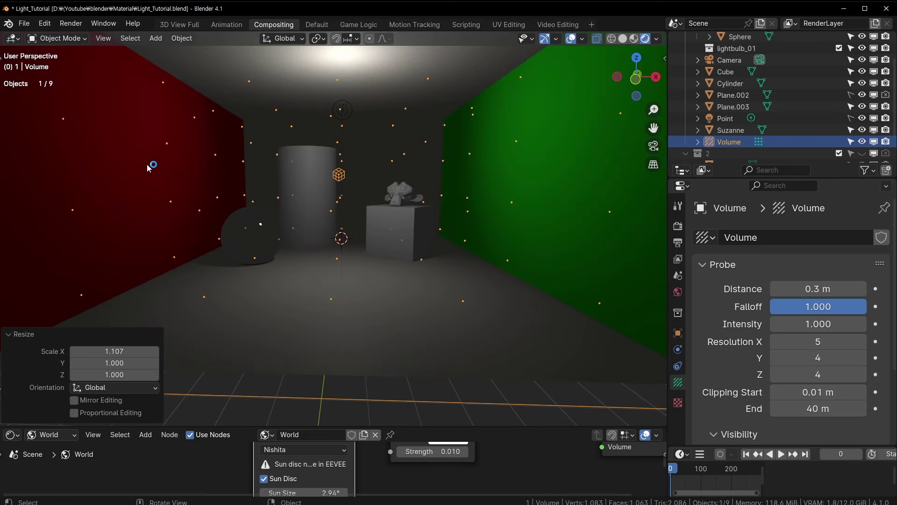
{"action": "middle_click_drag", "start_coordinate": [104, 148], "coordinate": [118, 129]}
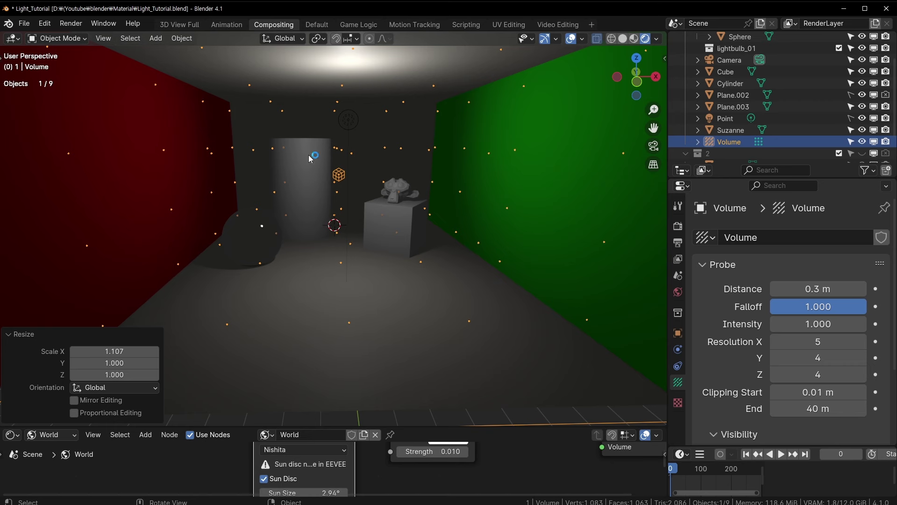
{"action": "left_click", "coordinate": [862, 358]}
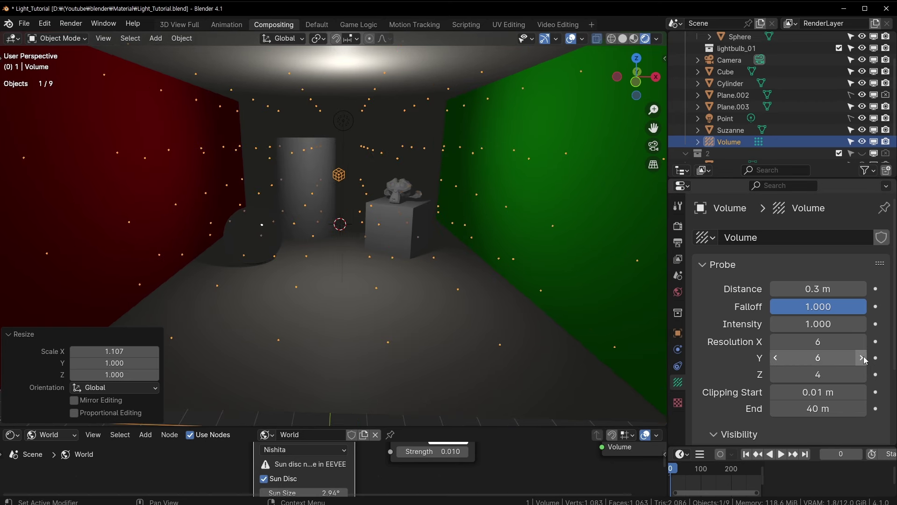
{"action": "left_click", "coordinate": [862, 374]}
{"action": "middle_click_drag", "start_coordinate": [478, 265], "coordinate": [449, 266]}
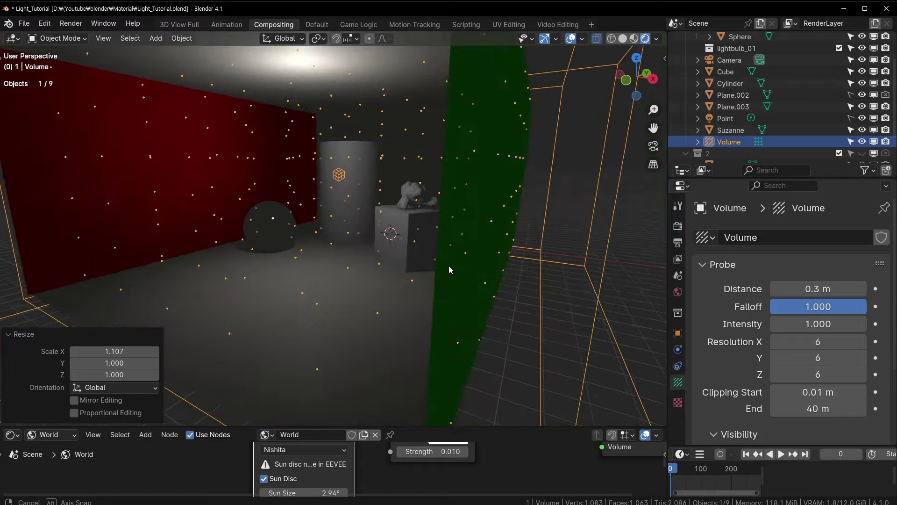
{"action": "key", "text": "ctrl+s"}
- Set the volume resolution back to 4 × 4 × 4 and Distance to 0 m
{"action": "left_click", "coordinate": [834, 346]}
{"action": "type", "text": "4"}
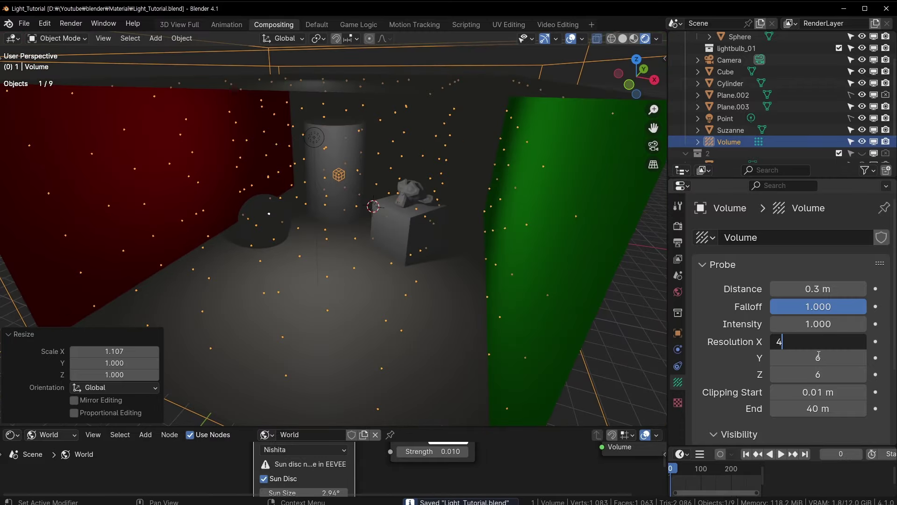
{"action": "key", "text": "Tab"}
{"action": "type", "text": "4"}
{"action": "key", "text": "Tab"}
{"action": "type", "text": "4"}
{"action": "key", "text": "Return"}
{"action": "middle_click_drag", "start_coordinate": [465, 259], "coordinate": [454, 262]}
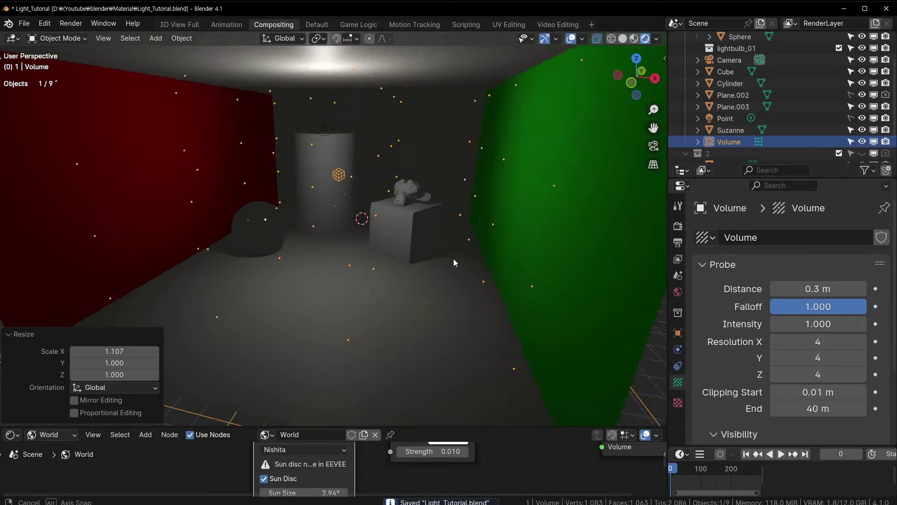
{"action": "scroll", "coordinate": [466, 259], "scroll_direction": "down", "scroll_amount": 5}
{"action": "mouse_move", "coordinate": [818, 289]}
{"action": "left_mouse_down"}
{"action": "mouse_move", "coordinate": [837, 289]}
{"action": "mouse_move", "coordinate": [795, 288]}
{"action": "left_mouse_up"}
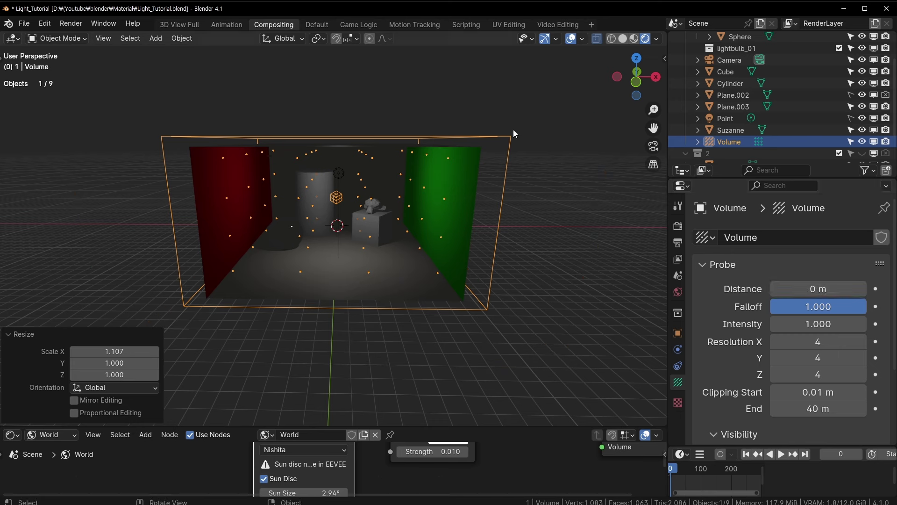
- Increase the volume probe's Distance toward 0.2 m, then save Light_Tutorial.blend
{"action": "mouse_move", "coordinate": [817, 289]}
{"action": "left_mouse_down"}
{"action": "mouse_move", "coordinate": [830, 289]}
{"action": "mouse_move", "coordinate": [818, 283]}
{"action": "left_mouse_up"}
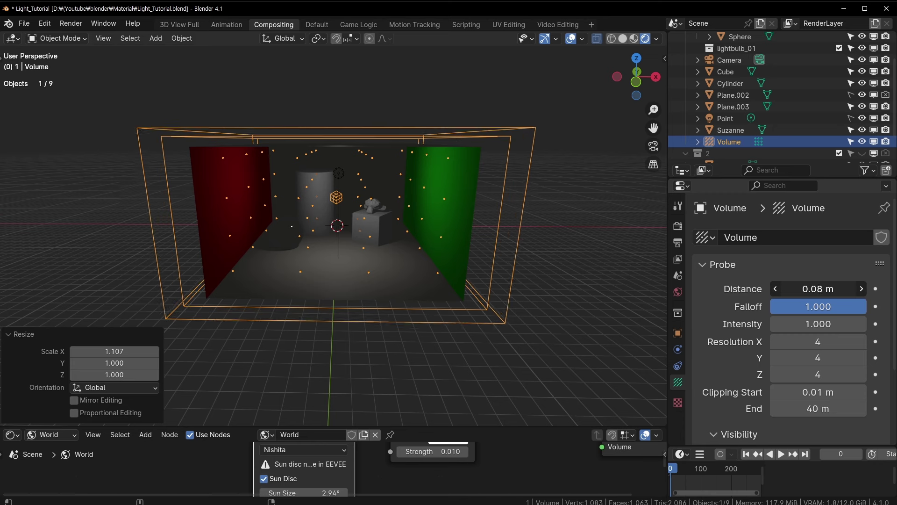
{"action": "scroll", "coordinate": [818, 327], "scroll_direction": "down", "scroll_amount": 5}
{"action": "scroll", "coordinate": [815, 397], "scroll_direction": "down", "scroll_amount": 1}
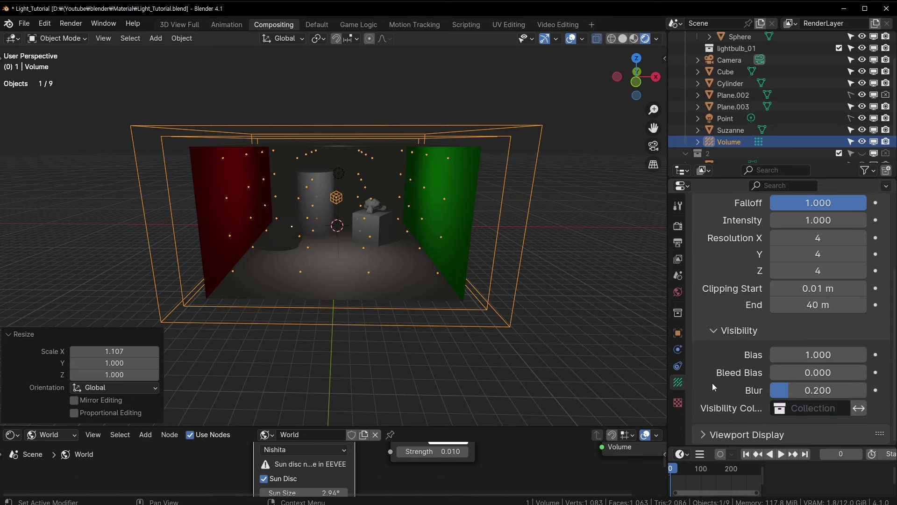
{"action": "scroll", "coordinate": [762, 403], "scroll_direction": "up", "scroll_amount": 2}
{"action": "scroll", "coordinate": [762, 403], "scroll_direction": "down", "scroll_amount": 2}
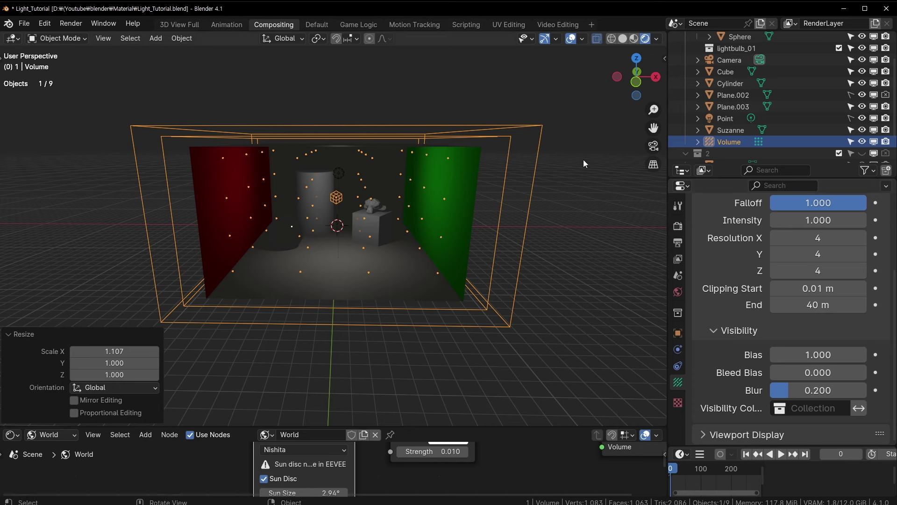
{"action": "key", "text": "ctrl+s"}
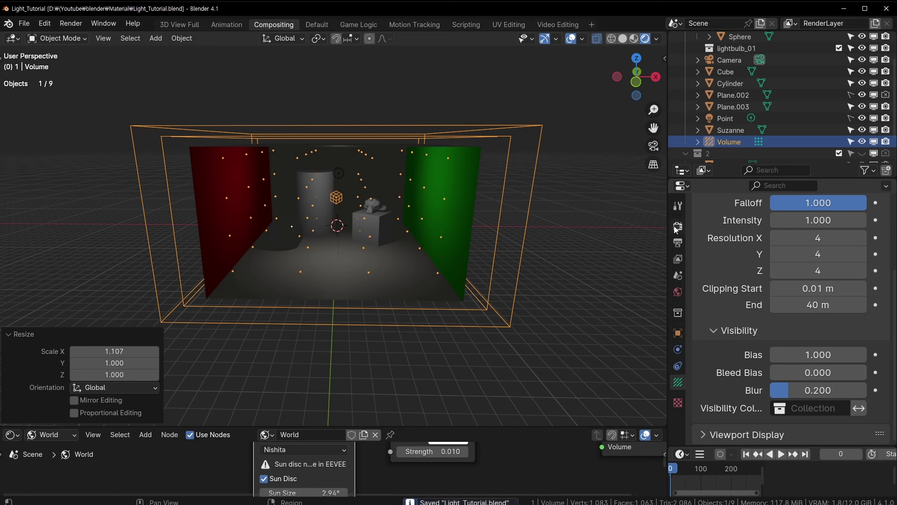
- Under Render properties' Indirect Lighting, set Cubemap Size 1024 px and Irradiance Smoothing 0.23
{"action": "left_click", "coordinate": [677, 227]}
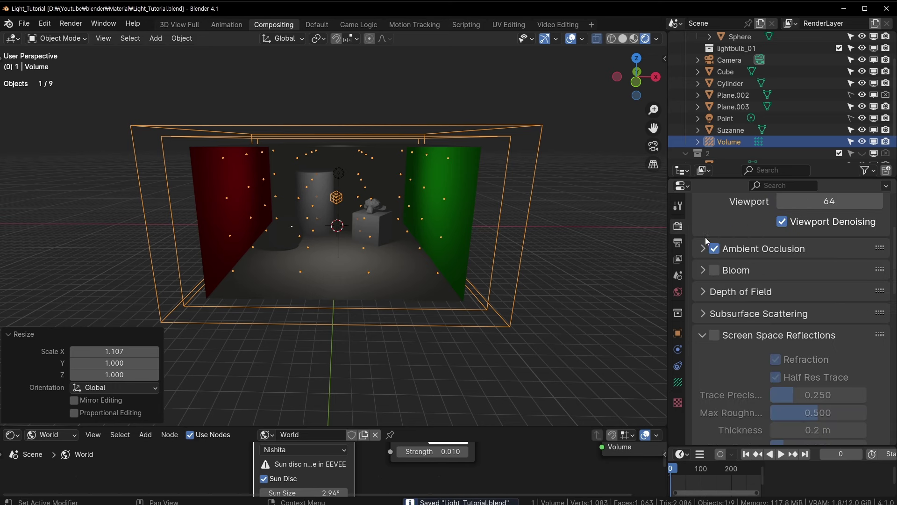
{"action": "scroll", "coordinate": [705, 237], "scroll_direction": "down", "scroll_amount": 4}
{"action": "scroll", "coordinate": [707, 252], "scroll_direction": "down", "scroll_amount": 6}
{"action": "scroll", "coordinate": [722, 318], "scroll_direction": "down", "scroll_amount": 1}
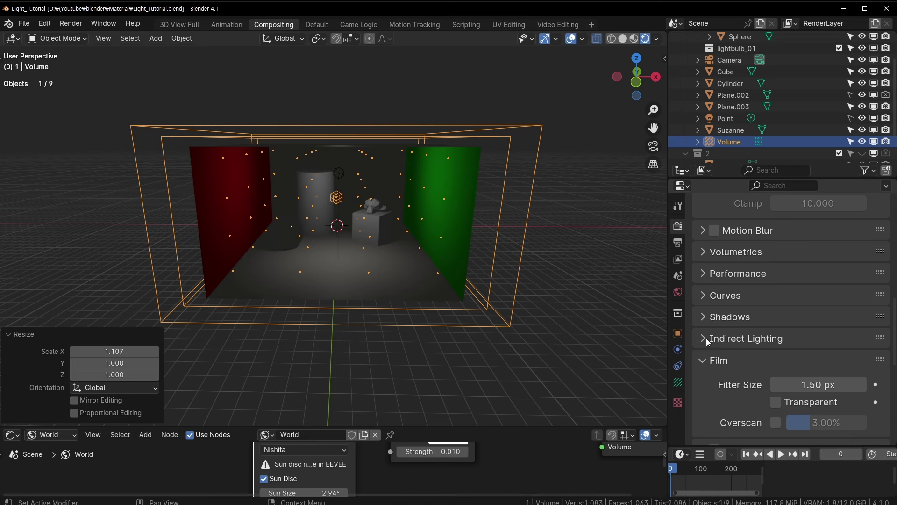
{"action": "left_click", "coordinate": [708, 339]}
{"action": "scroll", "coordinate": [767, 319], "scroll_direction": "down", "scroll_amount": 5}
{"action": "scroll", "coordinate": [766, 320], "scroll_direction": "up", "scroll_amount": 1}
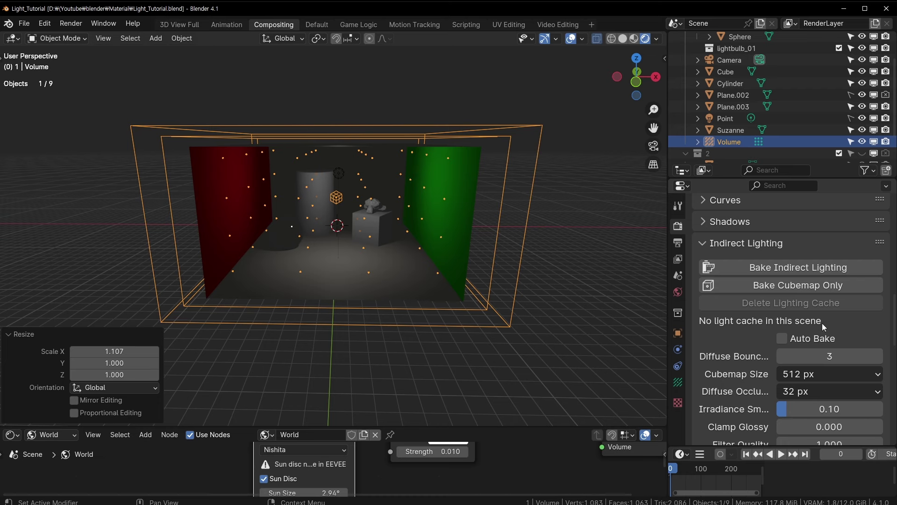
{"action": "scroll", "coordinate": [794, 324], "scroll_direction": "down", "scroll_amount": 1}
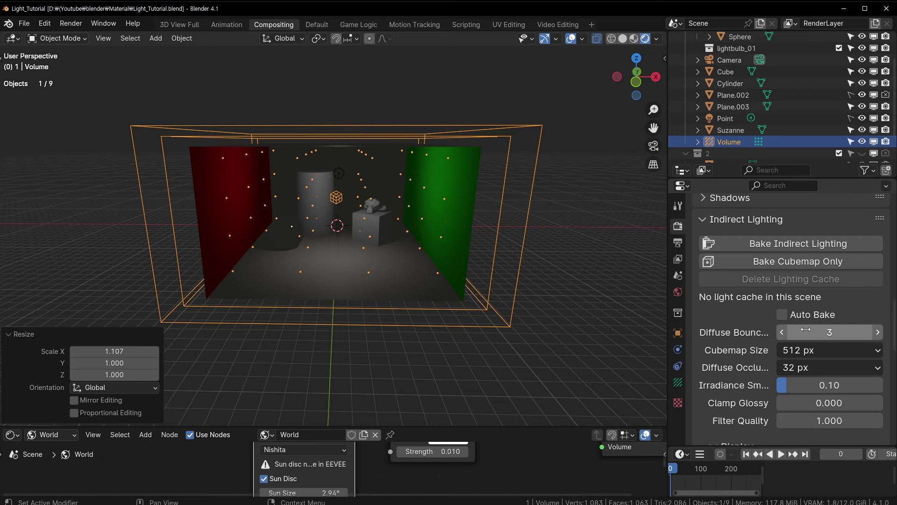
{"action": "scroll", "coordinate": [415, 263], "scroll_direction": "up", "scroll_amount": 2}
{"action": "scroll", "coordinate": [196, 161], "scroll_direction": "up", "scroll_amount": 2}
{"action": "scroll", "coordinate": [821, 323], "scroll_direction": "down", "scroll_amount": 1}
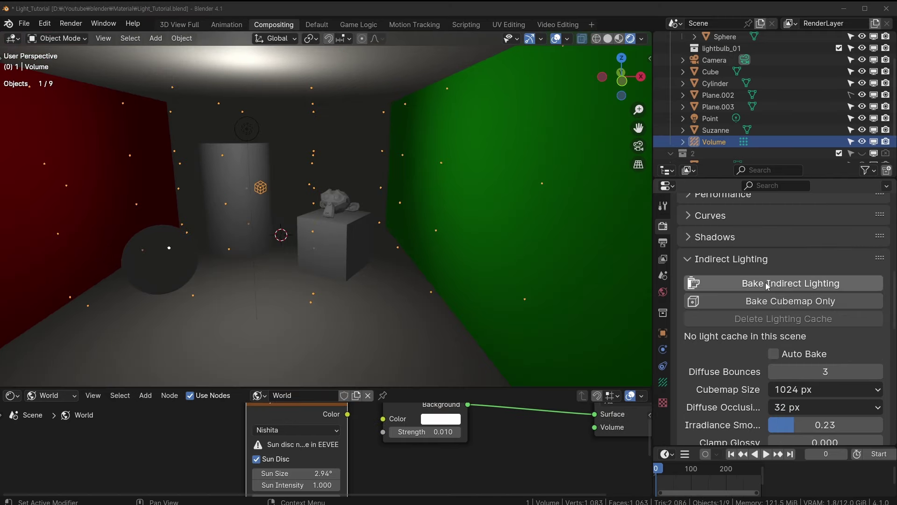
- Bake the indirect lighting and orbit around the room to check the result
{"action": "left_click", "coordinate": [767, 283]}
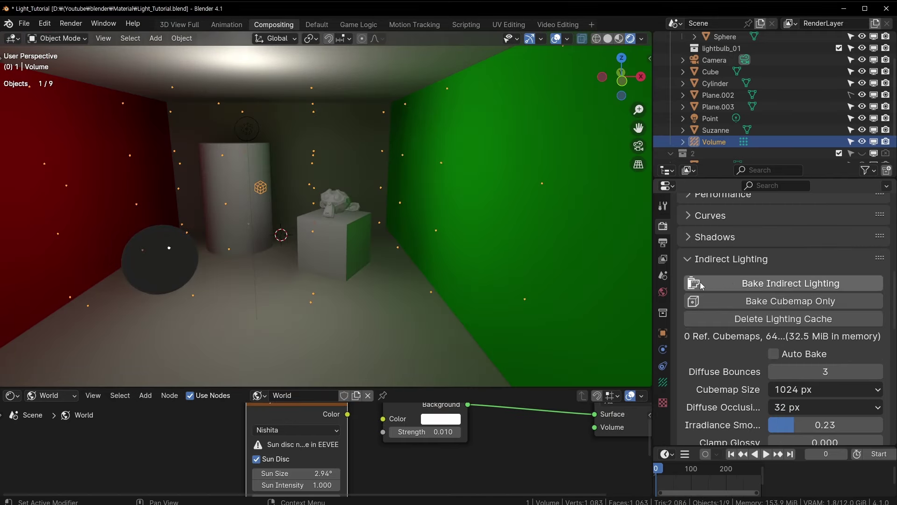
{"action": "middle_click_drag", "start_coordinate": [213, 182], "coordinate": [308, 191], "text": "shift"}
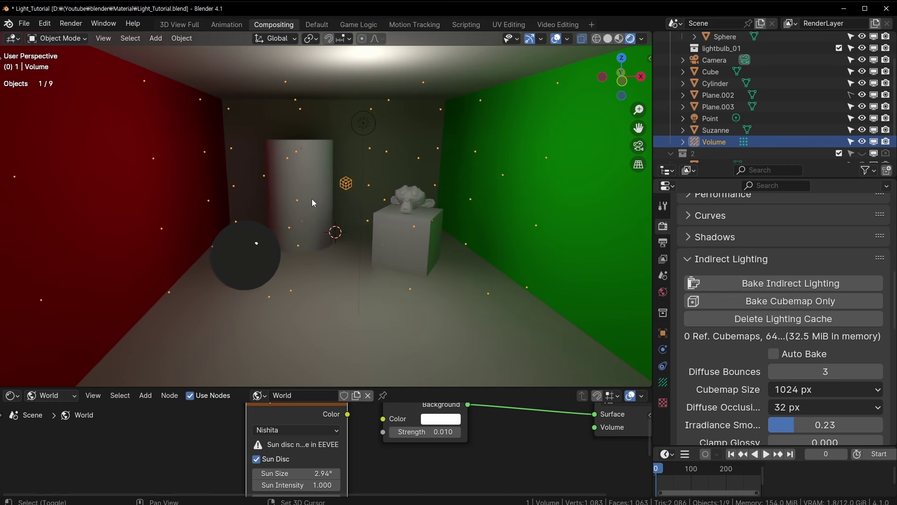
{"action": "scroll", "coordinate": [370, 226], "scroll_direction": "up", "scroll_amount": 3}
{"action": "middle_click_drag", "start_coordinate": [369, 227], "coordinate": [360, 232]}
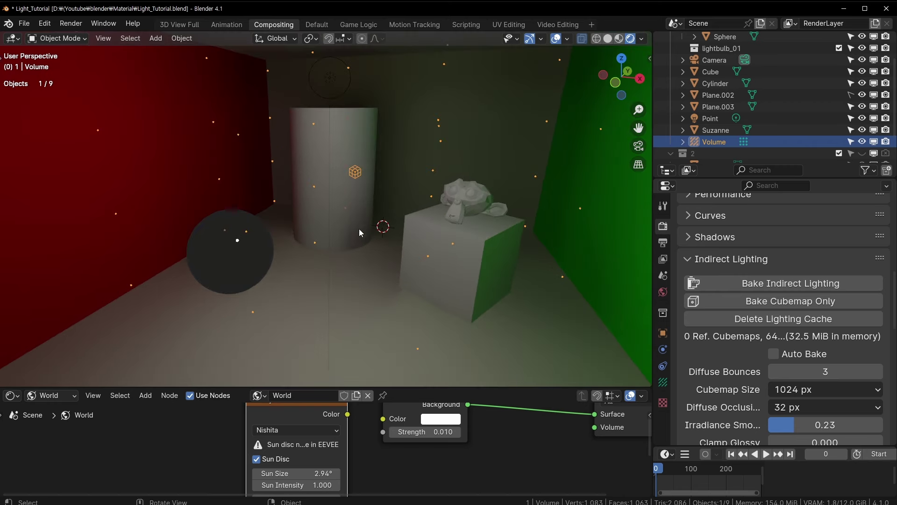
{"action": "mouse_move", "coordinate": [248, 117]}
{"action": "middle_mouse_down"}
{"action": "mouse_move", "coordinate": [396, 111]}
{"action": "mouse_move", "coordinate": [355, 119]}
{"action": "mouse_move", "coordinate": [228, 197]}
{"action": "mouse_move", "coordinate": [337, 168]}
{"action": "mouse_move", "coordinate": [327, 169]}
{"action": "middle_mouse_up"}
- Orbit around the objects, select the cylinder, then reselect the Volume probe
{"action": "scroll", "coordinate": [470, 156], "scroll_direction": "down", "scroll_amount": 2}
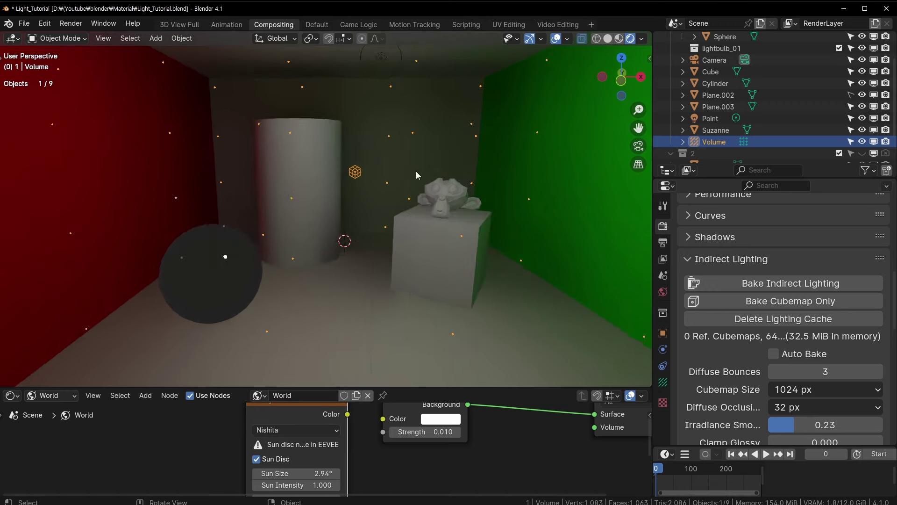
{"action": "scroll", "coordinate": [463, 237], "scroll_direction": "up", "scroll_amount": 2}
{"action": "scroll", "coordinate": [425, 232], "scroll_direction": "up", "scroll_amount": 2}
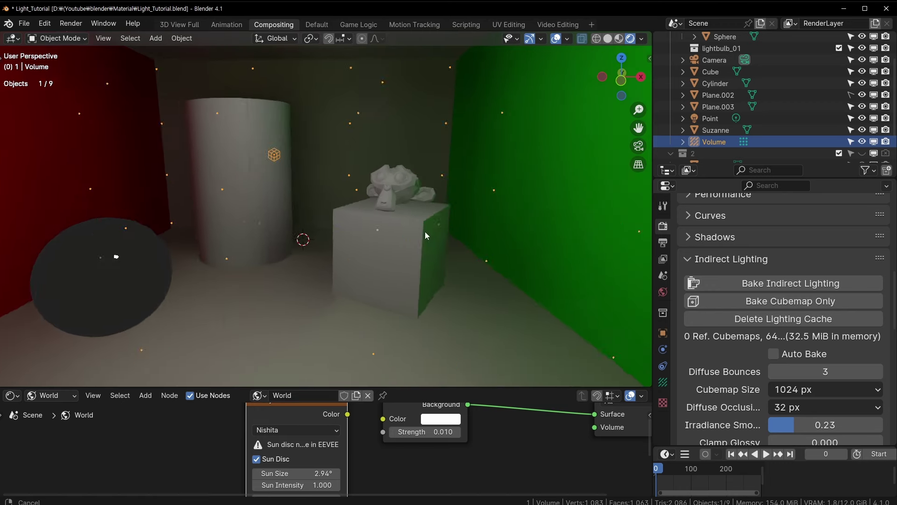
{"action": "scroll", "coordinate": [375, 273], "scroll_direction": "up", "scroll_amount": 2}
{"action": "mouse_move", "coordinate": [375, 273]}
{"action": "middle_mouse_down"}
{"action": "mouse_move", "coordinate": [397, 195]}
{"action": "mouse_move", "coordinate": [374, 183]}
{"action": "middle_mouse_up"}
{"action": "scroll", "coordinate": [298, 138], "scroll_direction": "up", "scroll_amount": 2}
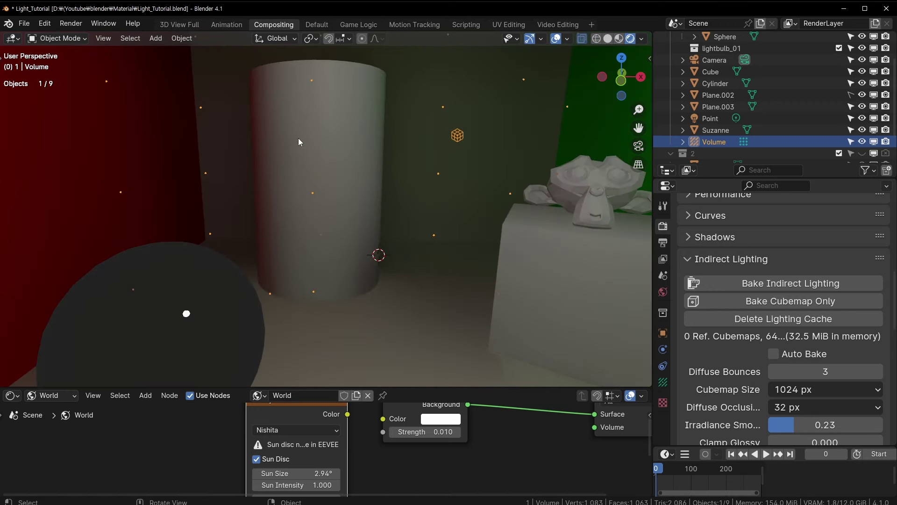
{"action": "left_click", "coordinate": [299, 139]}
{"action": "scroll", "coordinate": [411, 197], "scroll_direction": "down", "scroll_amount": 2}
{"action": "left_click", "coordinate": [383, 183]}
{"action": "scroll", "coordinate": [776, 327], "scroll_direction": "down", "scroll_amount": 5}
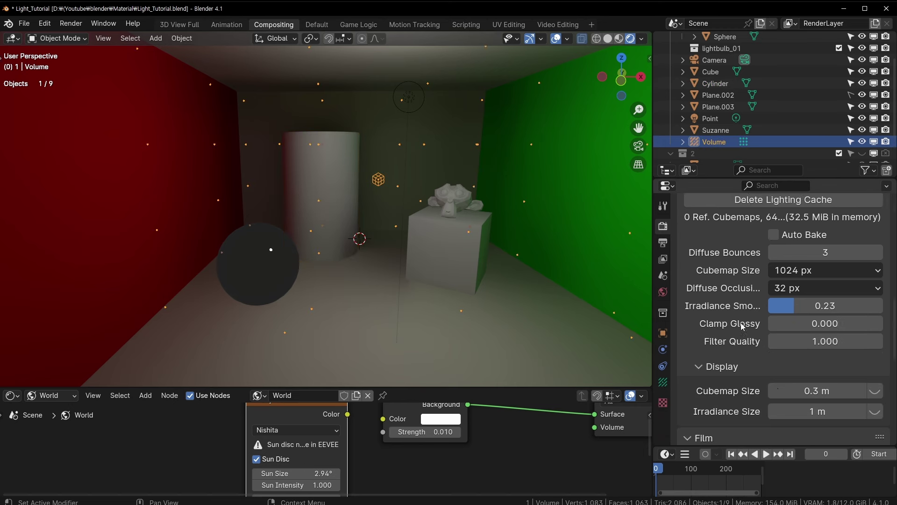
{"action": "scroll", "coordinate": [775, 327], "scroll_direction": "down", "scroll_amount": 1}
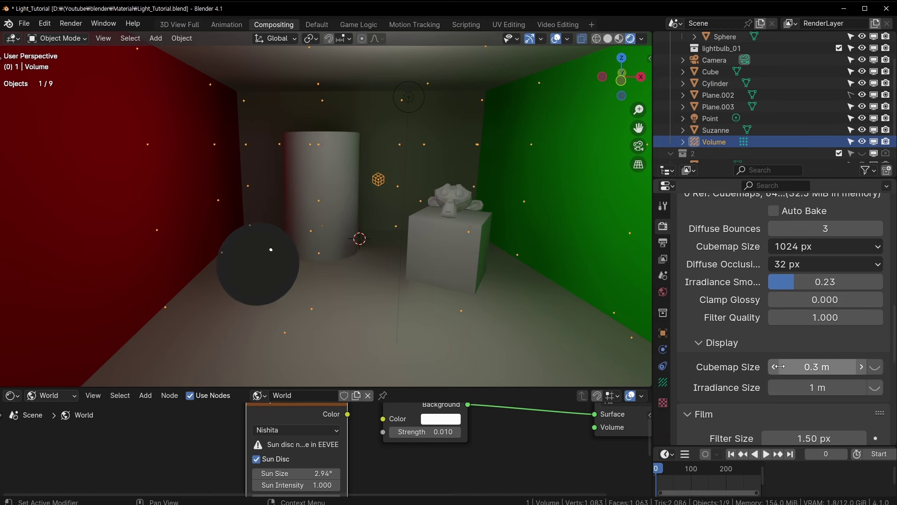
- Display the baked irradiance and reflection cubemap samples, orbiting to see the cube and Suzanne
{"action": "left_click", "coordinate": [879, 390]}
{"action": "mouse_move", "coordinate": [486, 280]}
{"action": "middle_mouse_down"}
{"action": "mouse_move", "coordinate": [473, 272]}
{"action": "mouse_move", "coordinate": [464, 236]}
{"action": "middle_mouse_up"}
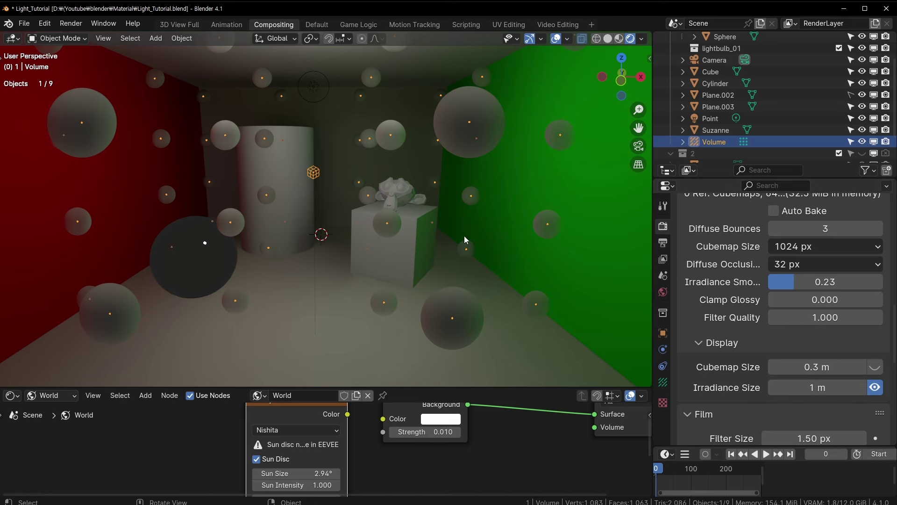
{"action": "mouse_move", "coordinate": [439, 151]}
{"action": "middle_mouse_down"}
{"action": "mouse_move", "coordinate": [449, 179]}
{"action": "mouse_move", "coordinate": [405, 215]}
{"action": "mouse_move", "coordinate": [478, 275]}
{"action": "mouse_move", "coordinate": [505, 285]}
{"action": "middle_mouse_up"}
{"action": "left_click", "coordinate": [877, 368]}
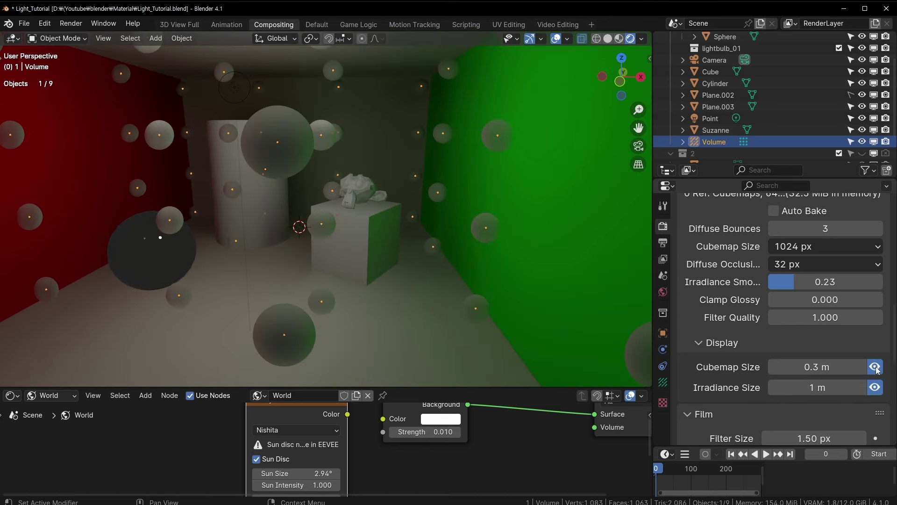
{"action": "mouse_move", "coordinate": [365, 278]}
{"action": "middle_mouse_down"}
{"action": "mouse_move", "coordinate": [391, 211]}
{"action": "mouse_move", "coordinate": [470, 172]}
{"action": "mouse_move", "coordinate": [334, 236]}
{"action": "mouse_move", "coordinate": [411, 188]}
{"action": "mouse_move", "coordinate": [281, 180]}
{"action": "middle_mouse_up"}
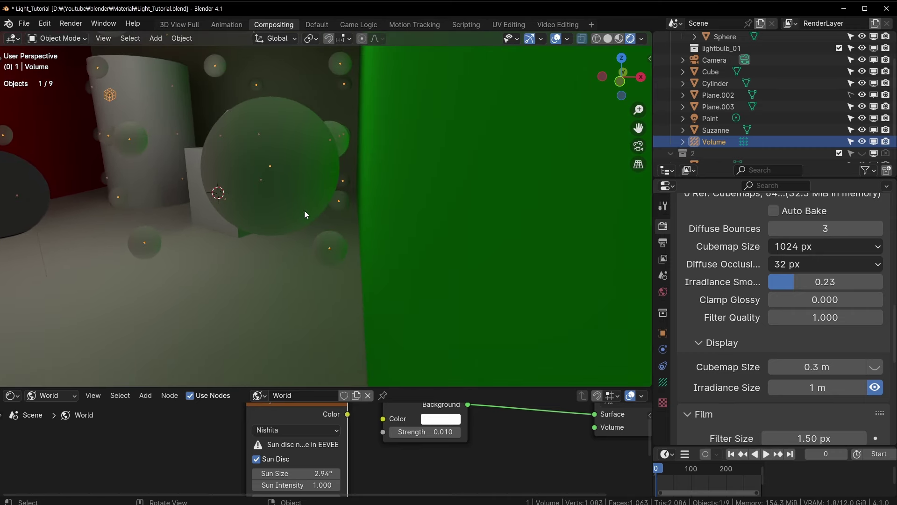
{"action": "mouse_move", "coordinate": [305, 211]}
{"action": "middle_mouse_down"}
{"action": "mouse_move", "coordinate": [302, 155]}
{"action": "mouse_move", "coordinate": [396, 147]}
{"action": "mouse_move", "coordinate": [329, 161]}
{"action": "mouse_move", "coordinate": [229, 159]}
{"action": "mouse_move", "coordinate": [408, 165]}
{"action": "mouse_move", "coordinate": [305, 197]}
{"action": "mouse_move", "coordinate": [445, 206]}
{"action": "mouse_move", "coordinate": [441, 235]}
{"action": "mouse_move", "coordinate": [340, 203]}
{"action": "mouse_move", "coordinate": [389, 197]}
{"action": "mouse_move", "coordinate": [294, 273]}
{"action": "mouse_move", "coordinate": [373, 201]}
{"action": "mouse_move", "coordinate": [365, 209]}
{"action": "mouse_move", "coordinate": [360, 173]}
{"action": "mouse_move", "coordinate": [486, 125]}
{"action": "middle_mouse_up"}
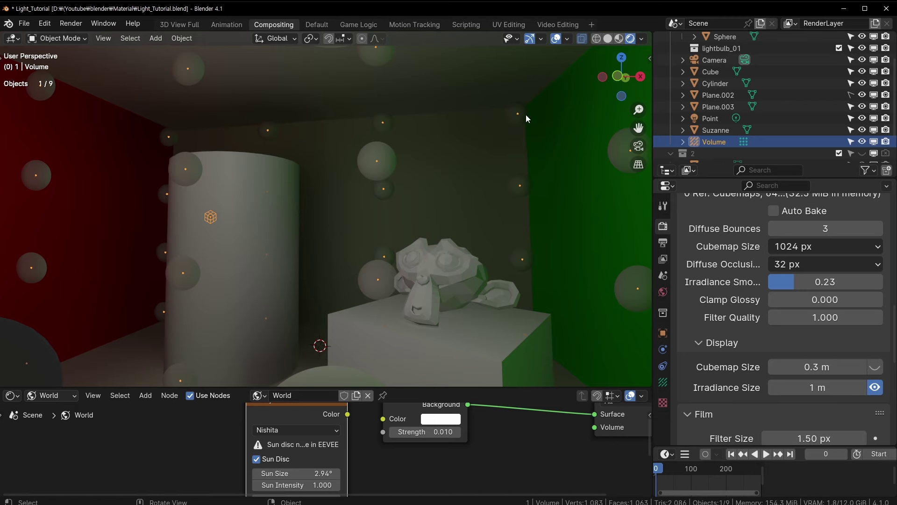
{"action": "scroll", "coordinate": [487, 125], "scroll_direction": "down", "scroll_amount": 3}
{"action": "scroll", "coordinate": [371, 198], "scroll_direction": "down", "scroll_amount": 3}
{"action": "scroll", "coordinate": [395, 209], "scroll_direction": "up", "scroll_amount": 5}
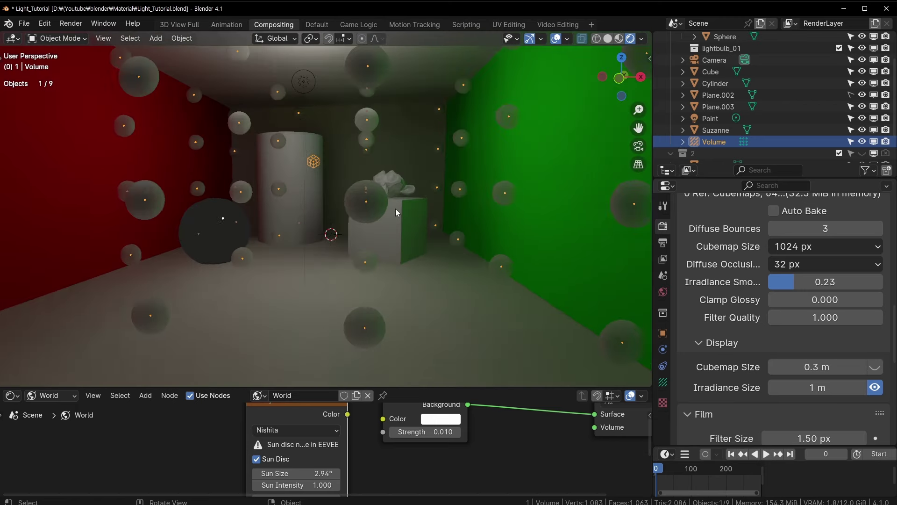
- Save Light_Tutorial.blend and orbit down toward the cylinder and floor
{"action": "key", "text": "ctrl+s"}
{"action": "scroll", "coordinate": [407, 199], "scroll_direction": "down", "scroll_amount": 3}
{"action": "scroll", "coordinate": [385, 204], "scroll_direction": "up", "scroll_amount": 3}
{"action": "middle_click_drag", "start_coordinate": [385, 204], "coordinate": [440, 226]}
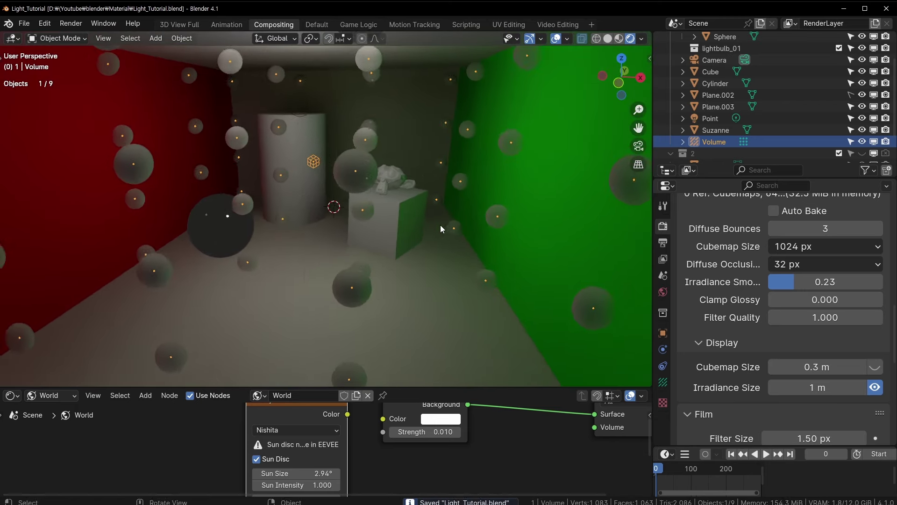
{"action": "scroll", "coordinate": [441, 229], "scroll_direction": "up", "scroll_amount": 3}
{"action": "scroll", "coordinate": [396, 227], "scroll_direction": "up", "scroll_amount": 3}
{"action": "mouse_move", "coordinate": [427, 272]}
{"action": "middle_mouse_down"}
{"action": "mouse_move", "coordinate": [416, 252]}
{"action": "mouse_move", "coordinate": [343, 287]}
{"action": "mouse_move", "coordinate": [278, 277]}
{"action": "mouse_move", "coordinate": [281, 263]}
{"action": "middle_mouse_up"}
{"action": "scroll", "coordinate": [282, 263], "scroll_direction": "down", "scroll_amount": 2}
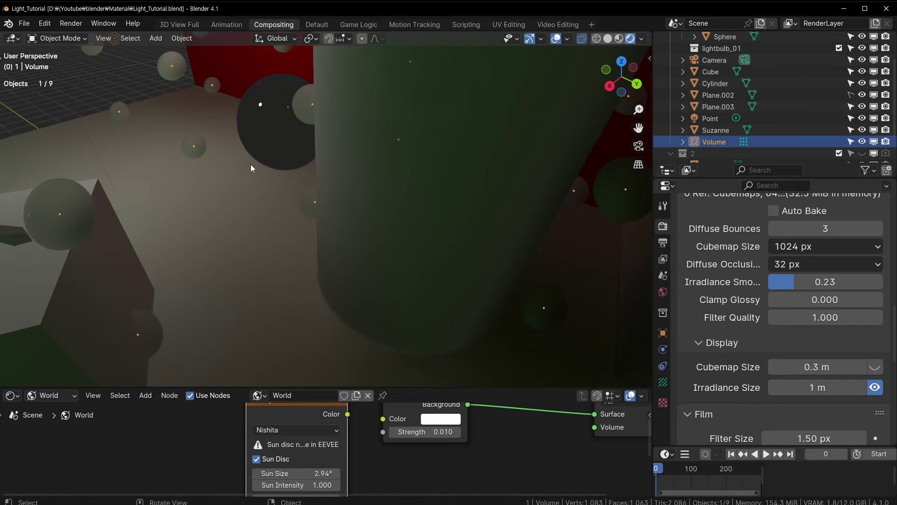
{"action": "scroll", "coordinate": [251, 164], "scroll_direction": "down", "scroll_amount": 1}
- Select the point light and turn on its Shadow setting
{"action": "left_click", "coordinate": [89, 78]}
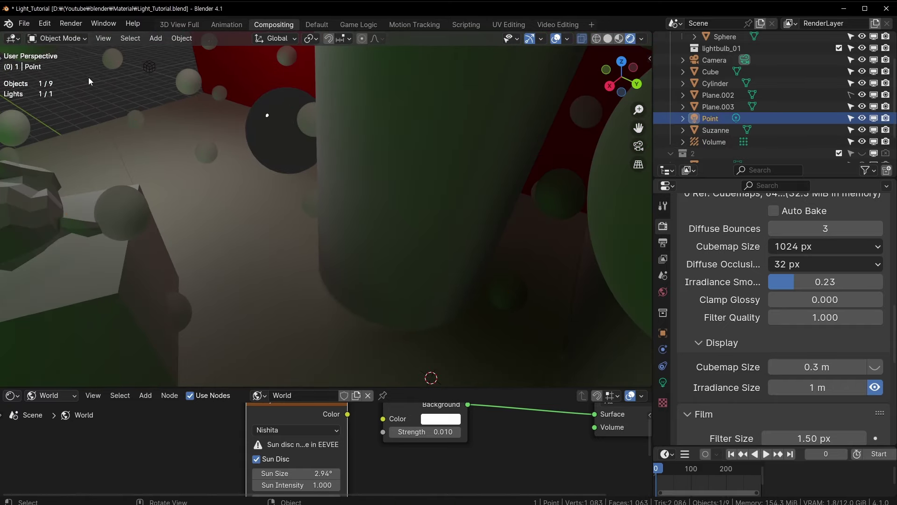
{"action": "left_click", "coordinate": [663, 382]}
{"action": "scroll", "coordinate": [228, 192], "scroll_direction": "down", "scroll_amount": 2}
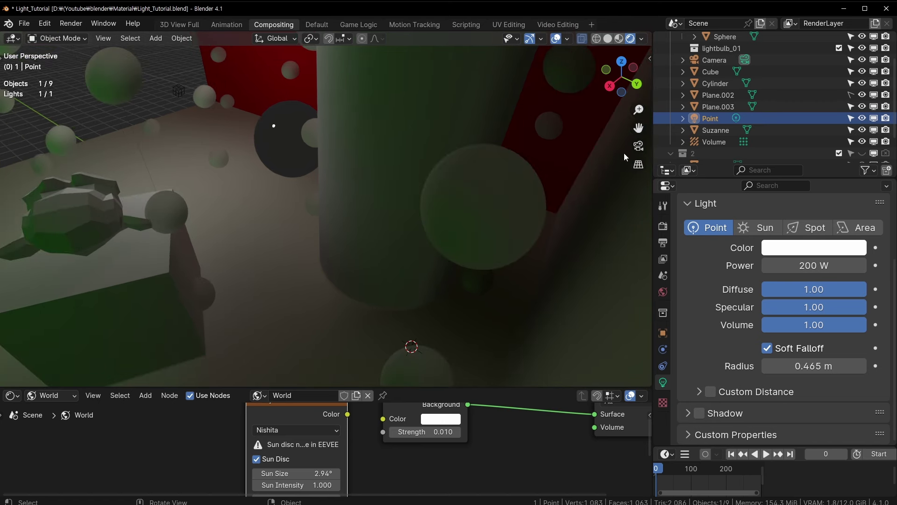
{"action": "middle_click_drag", "start_coordinate": [471, 313], "coordinate": [310, 231]}
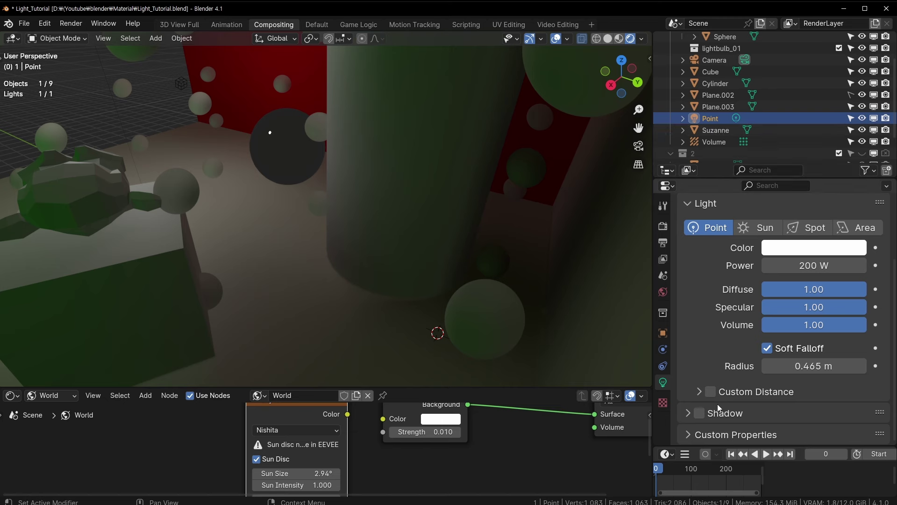
{"action": "left_click", "coordinate": [701, 414]}
{"action": "left_click", "coordinate": [701, 415]}
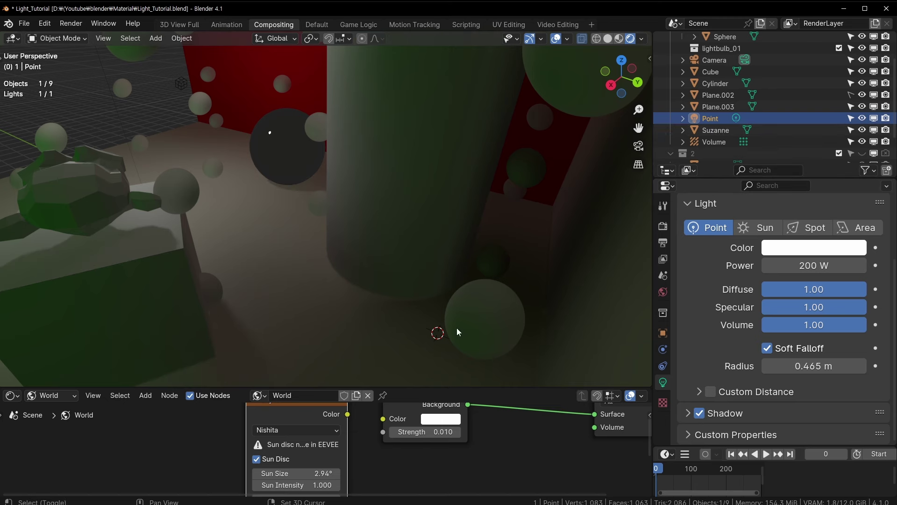
- Move the point light 3.0335 m along Y and bring up the Render settings
{"action": "middle_click_drag", "start_coordinate": [456, 327], "coordinate": [413, 235], "text": "ctrl"}
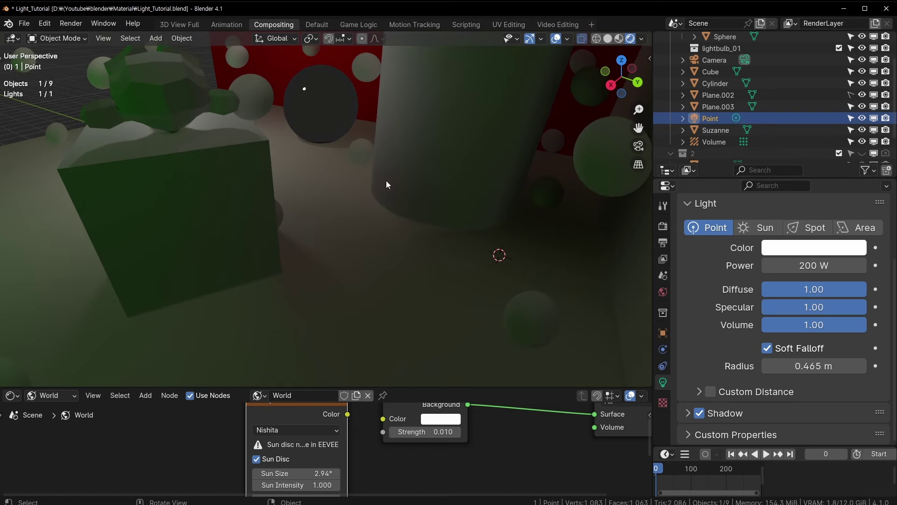
{"action": "middle_click_drag", "start_coordinate": [386, 184], "coordinate": [393, 202], "text": "ctrl"}
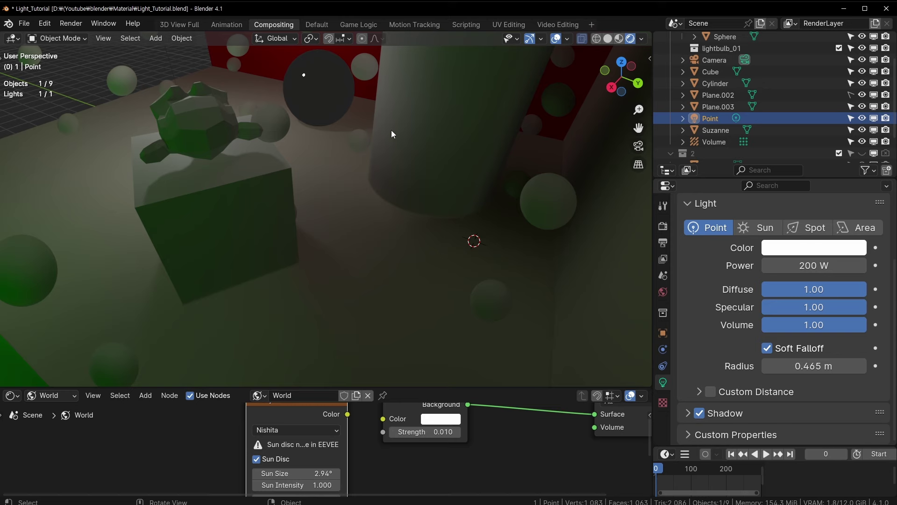
{"action": "middle_click_drag", "start_coordinate": [327, 87], "coordinate": [355, 181]}
{"action": "key", "text": "g"}
{"action": "key", "text": "y"}
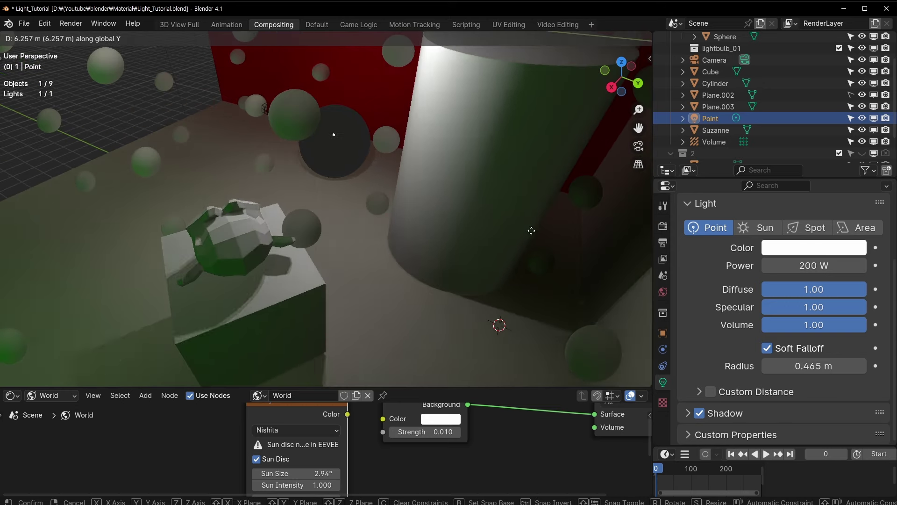
{"action": "left_click", "coordinate": [430, 209]}
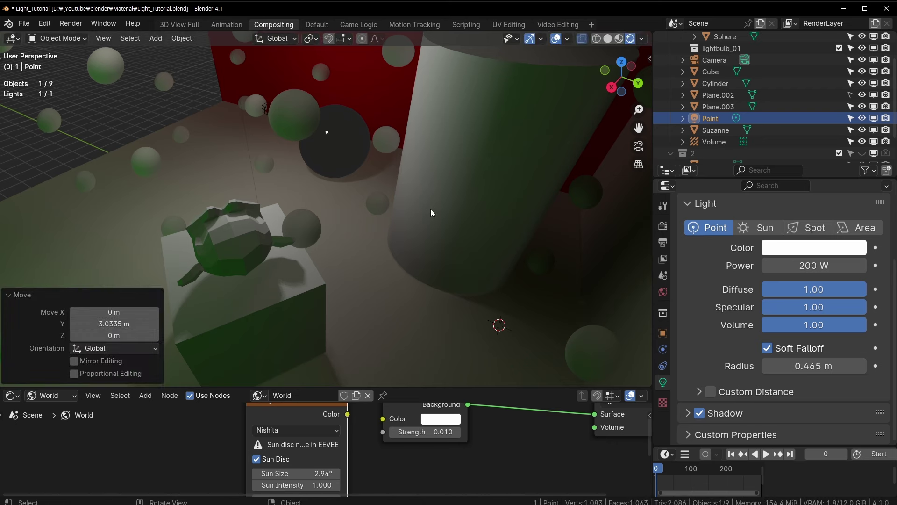
{"action": "left_click", "coordinate": [662, 226]}
- Bake the indirect lighting and orbit out to view the whole room
{"action": "scroll", "coordinate": [789, 374], "scroll_direction": "down", "scroll_amount": 5}
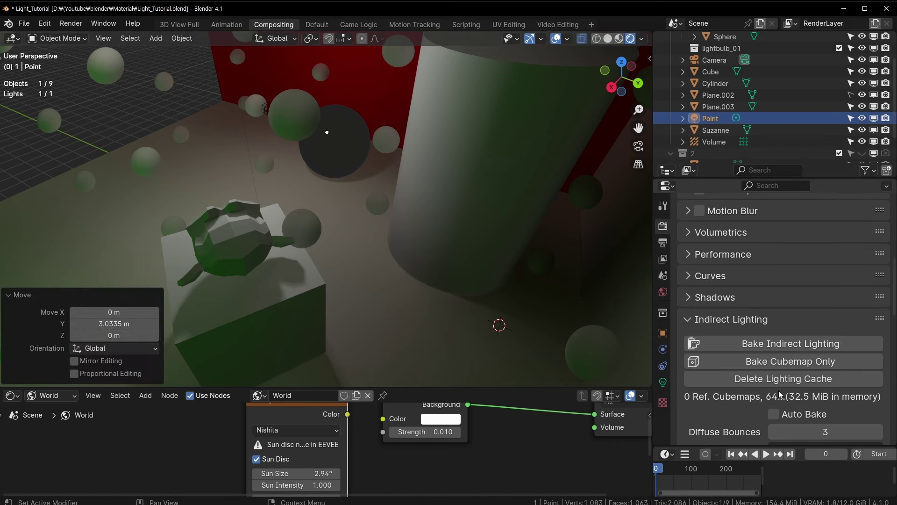
{"action": "left_click", "coordinate": [794, 343]}
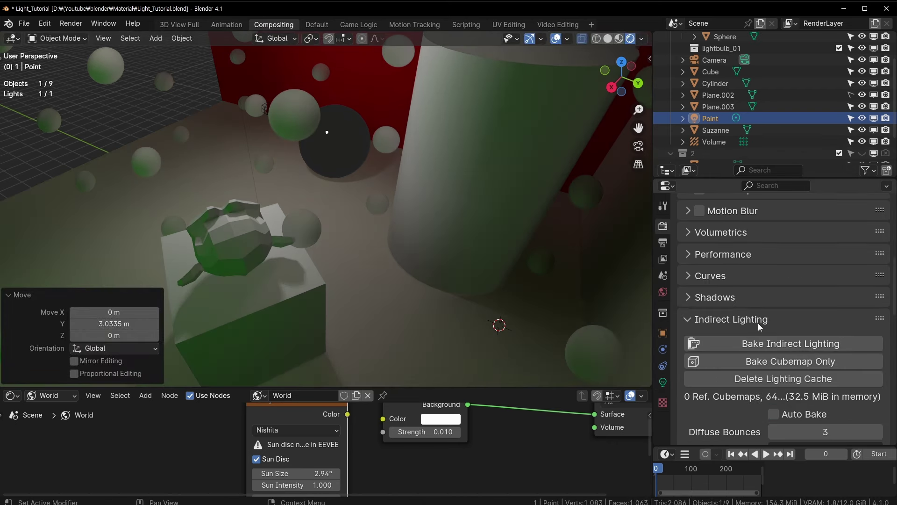
{"action": "mouse_move", "coordinate": [447, 242]}
{"action": "middle_mouse_down"}
{"action": "mouse_move", "coordinate": [450, 257]}
{"action": "mouse_move", "coordinate": [475, 259]}
{"action": "middle_mouse_up"}
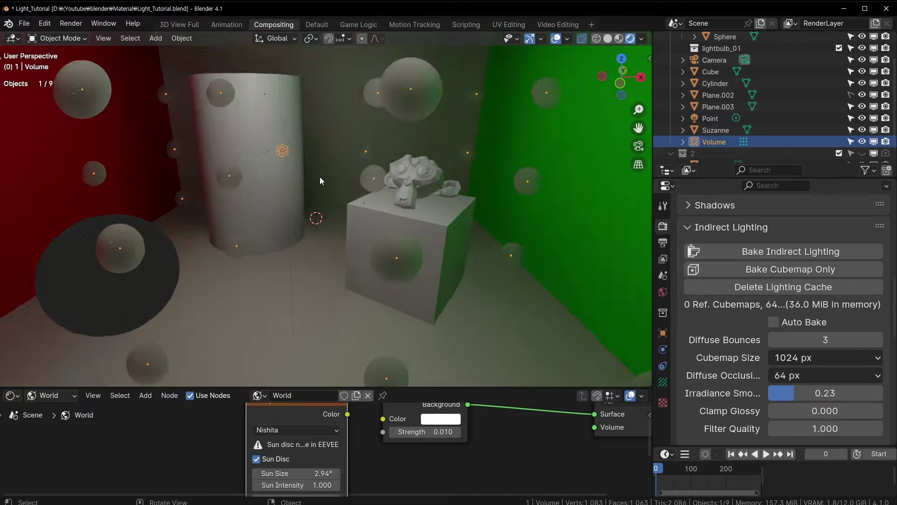
{"action": "scroll", "coordinate": [320, 177], "scroll_direction": "down", "scroll_amount": 3}
{"action": "mouse_move", "coordinate": [355, 206]}
{"action": "middle_mouse_down"}
{"action": "mouse_move", "coordinate": [369, 194]}
{"action": "mouse_move", "coordinate": [338, 199]}
{"action": "mouse_move", "coordinate": [434, 164]}
{"action": "mouse_move", "coordinate": [405, 180]}
{"action": "mouse_move", "coordinate": [456, 173]}
{"action": "middle_mouse_up"}
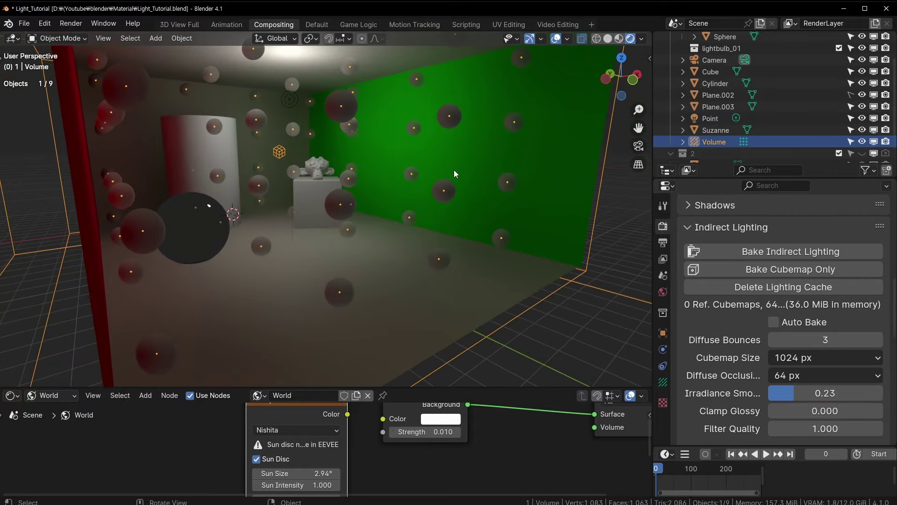
{"action": "mouse_move", "coordinate": [493, 110]}
{"action": "middle_mouse_down"}
{"action": "mouse_move", "coordinate": [449, 154]}
{"action": "mouse_move", "coordinate": [256, 222]}
{"action": "mouse_move", "coordinate": [351, 192]}
{"action": "middle_mouse_up"}
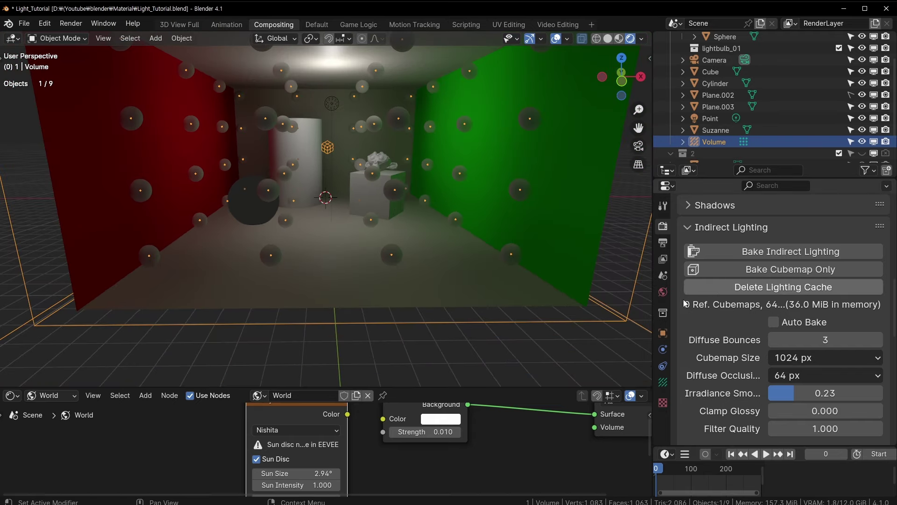
- Set the irradiance volume's probe resolution to 8 on X, Y and Z
{"action": "left_click", "coordinate": [663, 382]}
{"action": "scroll", "coordinate": [807, 286], "scroll_direction": "up", "scroll_amount": 5}
{"action": "left_click", "coordinate": [807, 281]}
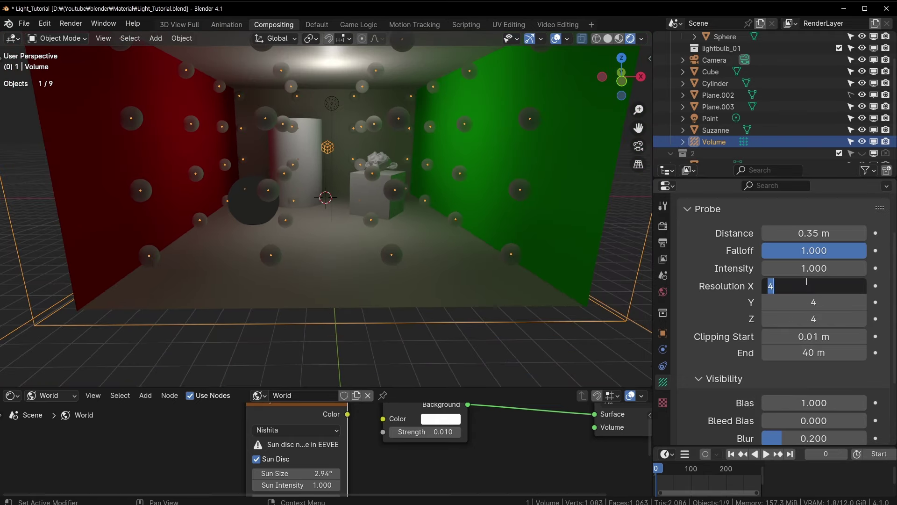
{"action": "type", "text": "8"}
{"action": "key", "text": "Return"}
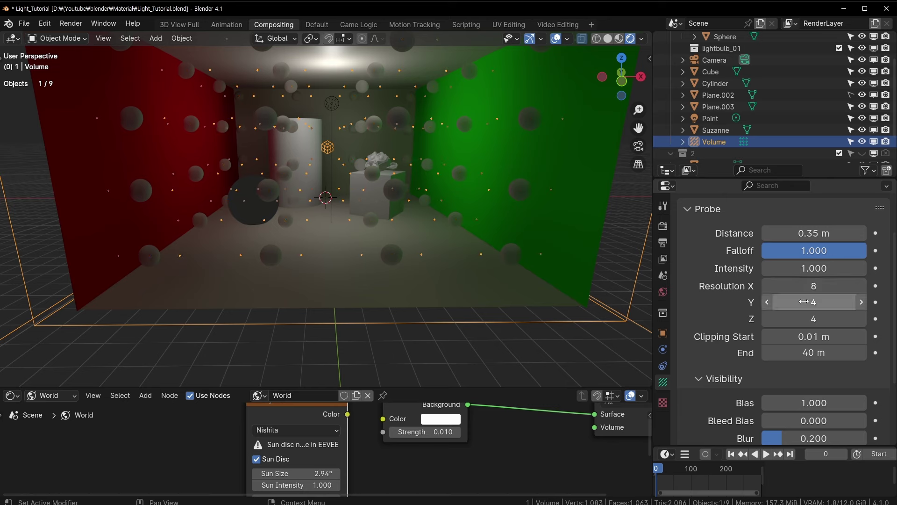
{"action": "left_click", "coordinate": [805, 301]}
{"action": "type", "text": "8"}
{"action": "key", "text": "Return"}
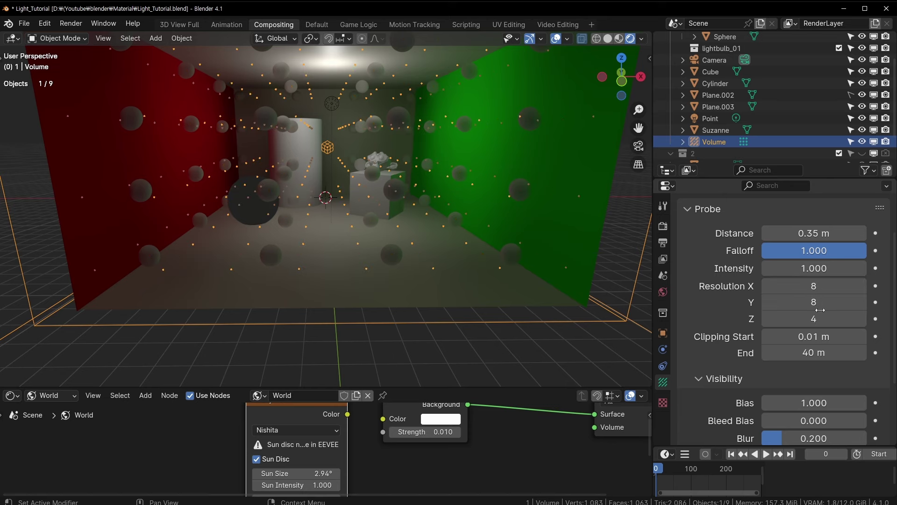
{"action": "left_click", "coordinate": [813, 318]}
{"action": "type", "text": "8"}
{"action": "key", "text": "Return"}
{"action": "middle_click_drag", "start_coordinate": [466, 226], "coordinate": [473, 244]}
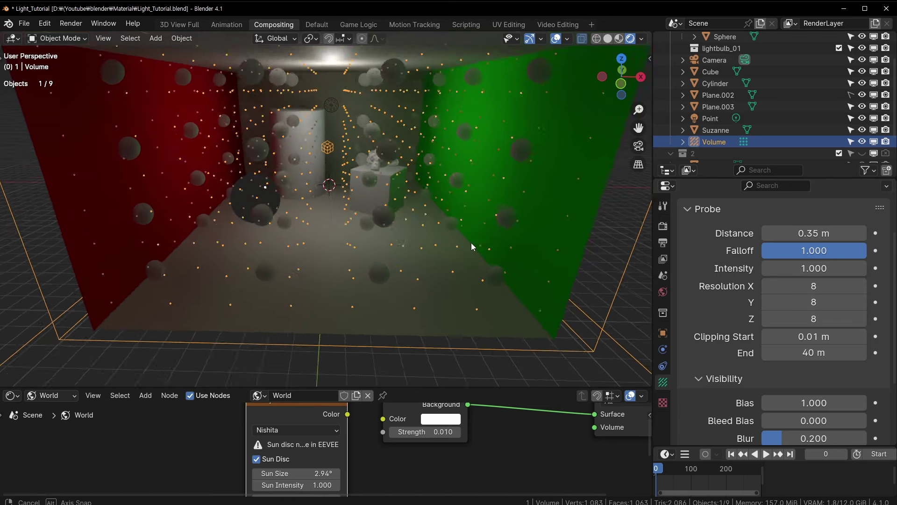
- Save Light_Tutorial.blend and rebake the indirect lighting with the denser probe grid
{"action": "left_click", "coordinate": [662, 226]}
{"action": "scroll", "coordinate": [818, 353], "scroll_direction": "down", "scroll_amount": 8}
{"action": "key", "text": "ctrl+s"}
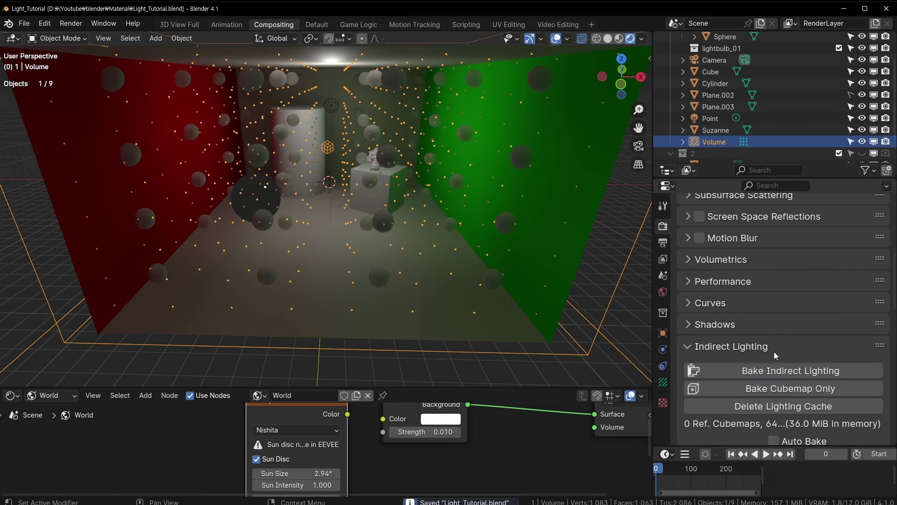
{"action": "left_click", "coordinate": [757, 370]}
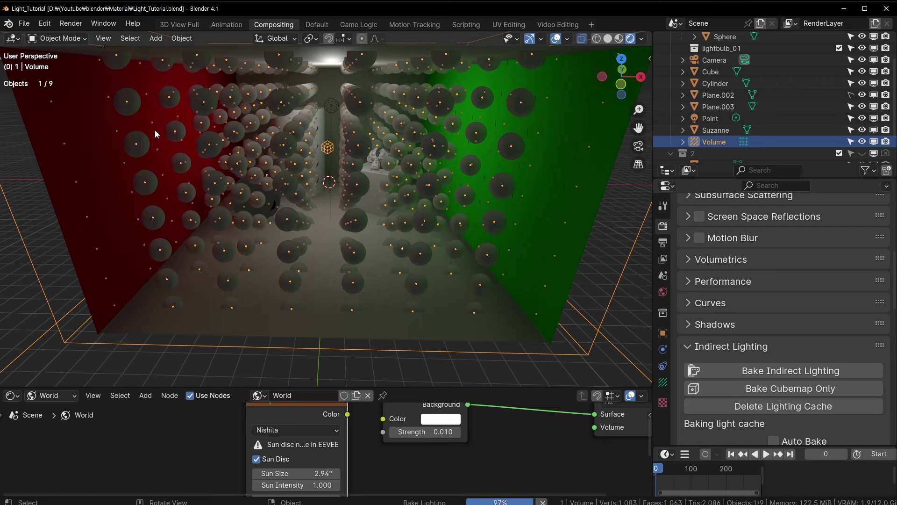
{"action": "middle_click_drag", "start_coordinate": [135, 146], "coordinate": [148, 157]}
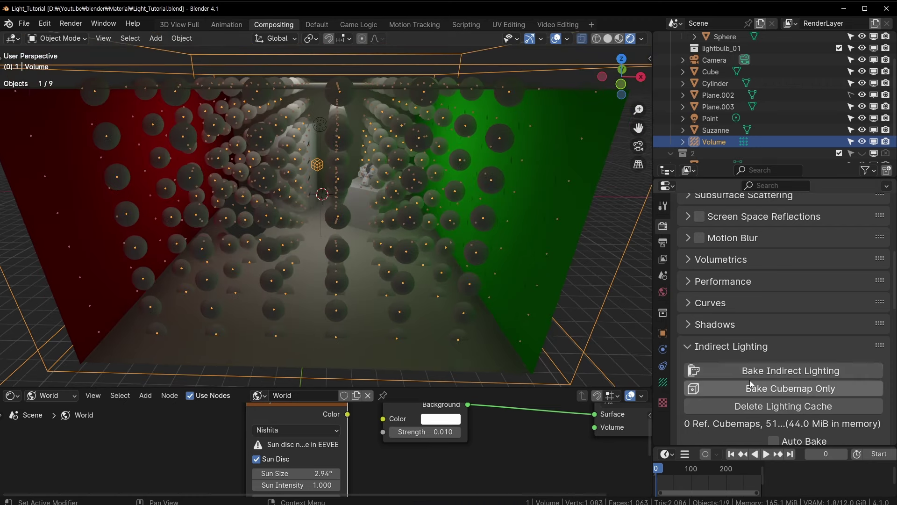
- Hide the irradiance probe spheres in the viewport and look around the room
{"action": "scroll", "coordinate": [785, 374], "scroll_direction": "down", "scroll_amount": 10}
{"action": "scroll", "coordinate": [878, 317], "scroll_direction": "down", "scroll_amount": 1}
{"action": "left_click", "coordinate": [874, 308]}
{"action": "scroll", "coordinate": [315, 215], "scroll_direction": "up", "scroll_amount": 5}
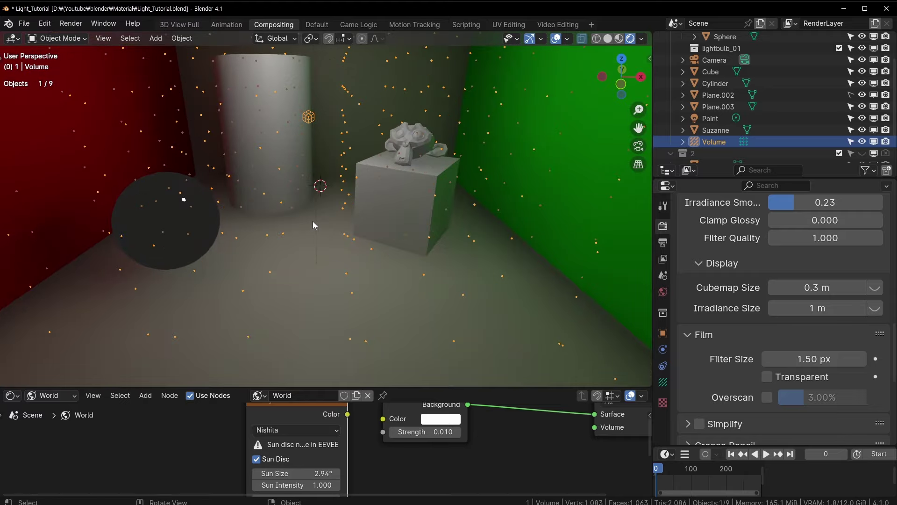
{"action": "mouse_move", "coordinate": [318, 222]}
{"action": "middle_mouse_down"}
{"action": "mouse_move", "coordinate": [335, 216]}
{"action": "mouse_move", "coordinate": [307, 236]}
{"action": "mouse_move", "coordinate": [419, 243]}
{"action": "mouse_move", "coordinate": [363, 240]}
{"action": "mouse_move", "coordinate": [402, 235]}
{"action": "middle_mouse_up"}
{"action": "scroll", "coordinate": [245, 233], "scroll_direction": "down", "scroll_amount": 5}
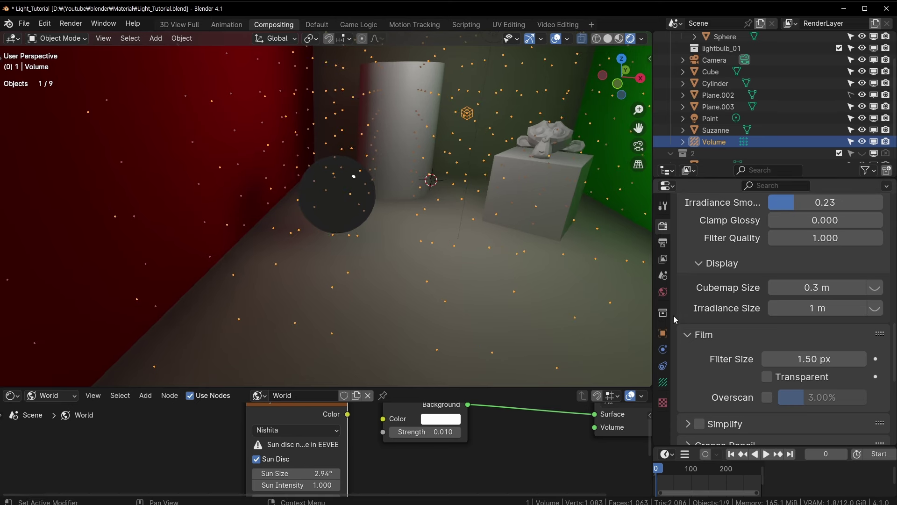
{"action": "scroll", "coordinate": [822, 270], "scroll_direction": "up", "scroll_amount": 5}
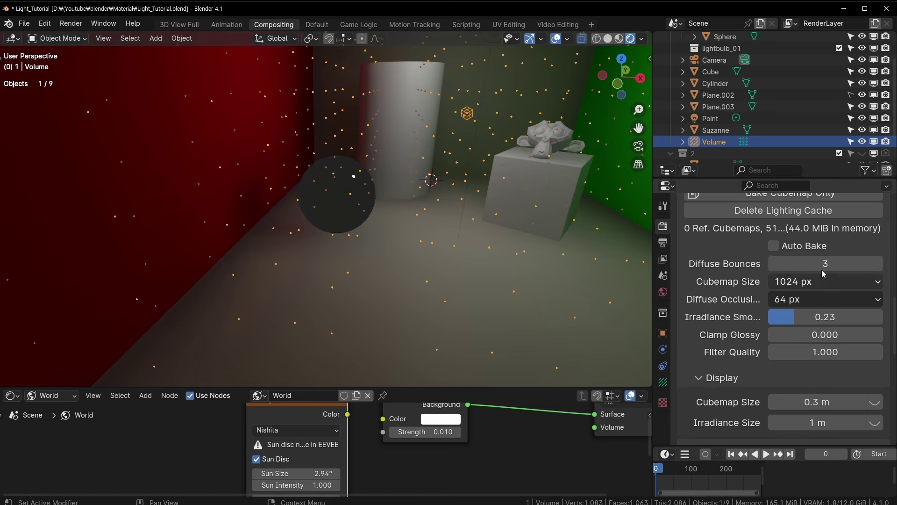
- Bake the indirect lighting with Diffuse Bounces lowered to 1 and inspect the result
{"action": "left_click", "coordinate": [773, 265]}
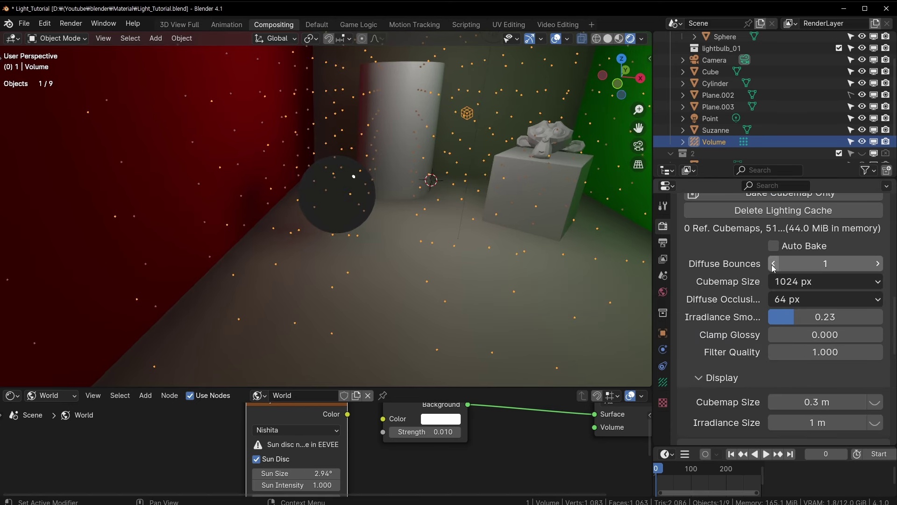
{"action": "scroll", "coordinate": [725, 267], "scroll_direction": "down", "scroll_amount": 3}
{"action": "scroll", "coordinate": [783, 252], "scroll_direction": "up", "scroll_amount": 3}
{"action": "scroll", "coordinate": [796, 228], "scroll_direction": "up", "scroll_amount": 4}
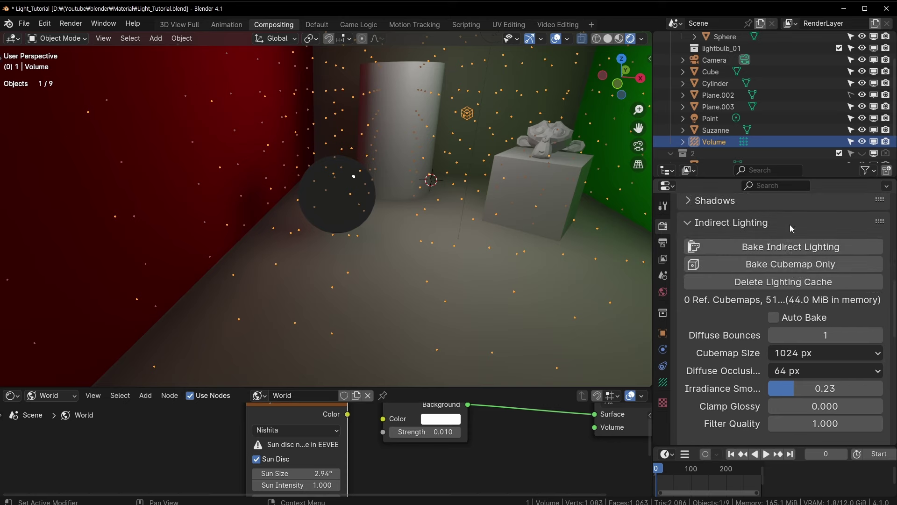
{"action": "left_click", "coordinate": [793, 250]}
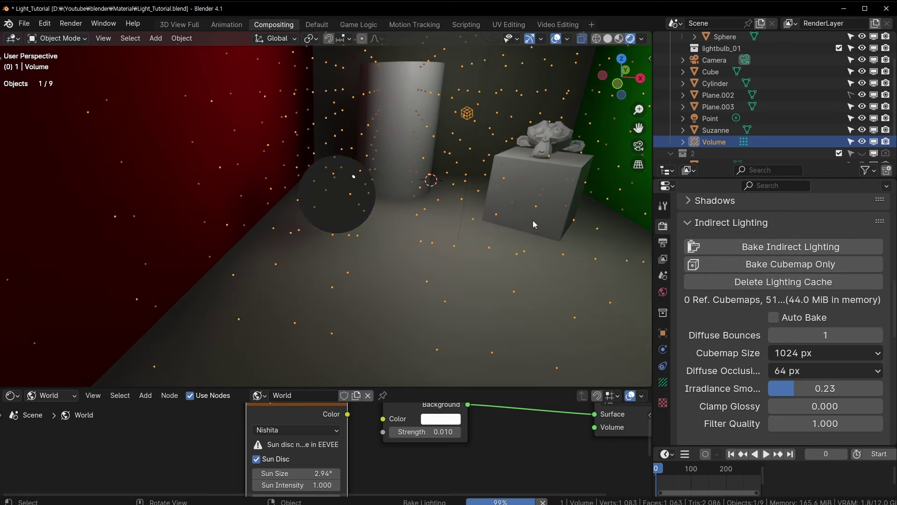
{"action": "mouse_move", "coordinate": [542, 222]}
{"action": "middle_mouse_down"}
{"action": "mouse_move", "coordinate": [433, 243]}
{"action": "mouse_move", "coordinate": [426, 195]}
{"action": "mouse_move", "coordinate": [282, 144]}
{"action": "mouse_move", "coordinate": [350, 266]}
{"action": "mouse_move", "coordinate": [337, 209]}
{"action": "mouse_move", "coordinate": [155, 171]}
{"action": "middle_mouse_up"}
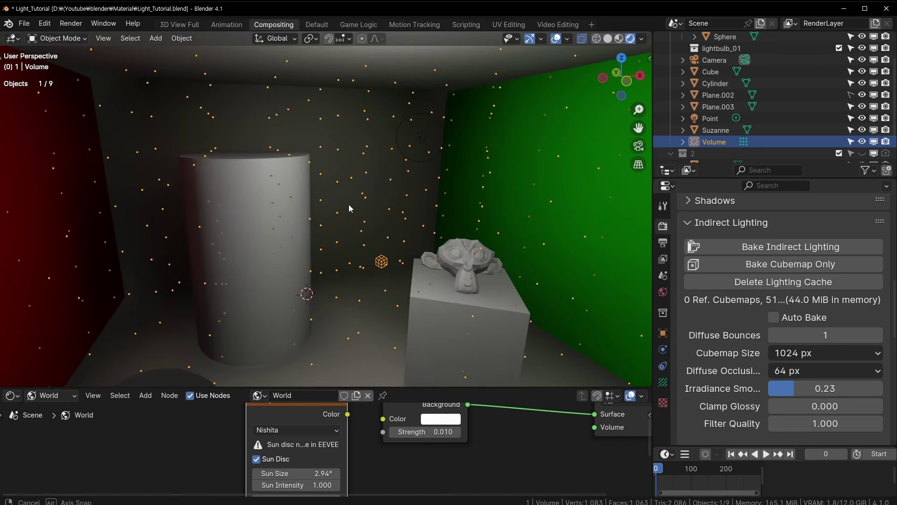
{"action": "mouse_move", "coordinate": [442, 239]}
{"action": "middle_mouse_down"}
{"action": "mouse_move", "coordinate": [388, 226]}
{"action": "mouse_move", "coordinate": [420, 303]}
{"action": "mouse_move", "coordinate": [454, 199]}
{"action": "mouse_move", "coordinate": [445, 214]}
{"action": "mouse_move", "coordinate": [499, 223]}
{"action": "mouse_move", "coordinate": [372, 212]}
{"action": "middle_mouse_up"}
- Raise Diffuse Bounces to 4 and rebake the indirect lighting
{"action": "left_click", "coordinate": [877, 335]}
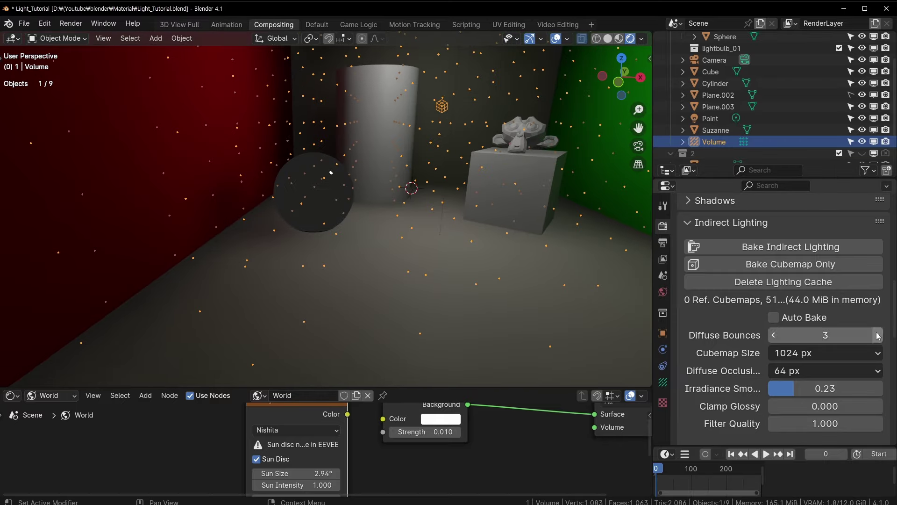
{"action": "left_click", "coordinate": [878, 335]}
{"action": "left_click", "coordinate": [813, 251]}
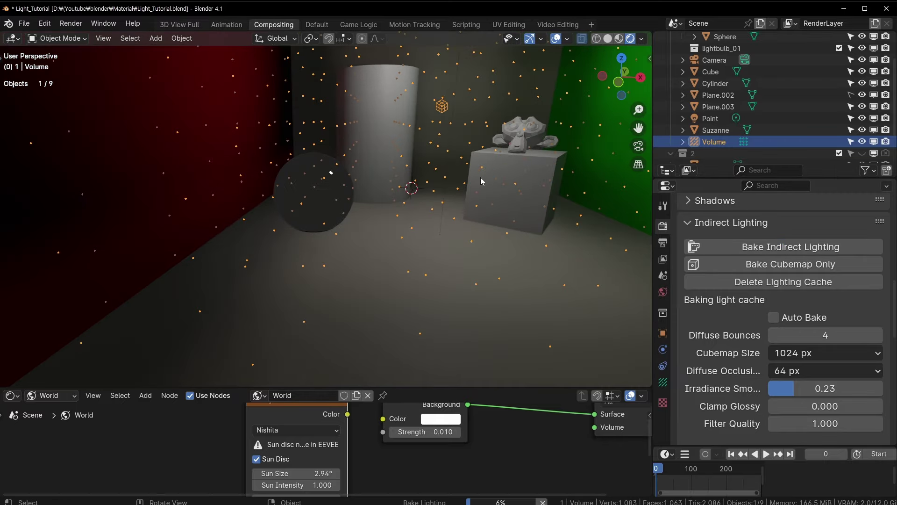
{"action": "middle_click_drag", "start_coordinate": [480, 177], "coordinate": [411, 223]}
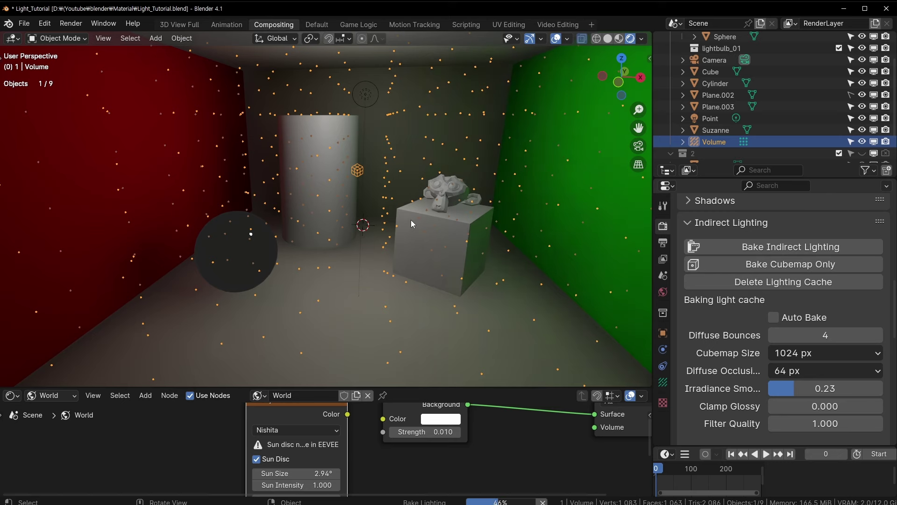
{"action": "middle_click_drag", "start_coordinate": [567, 170], "coordinate": [456, 202]}
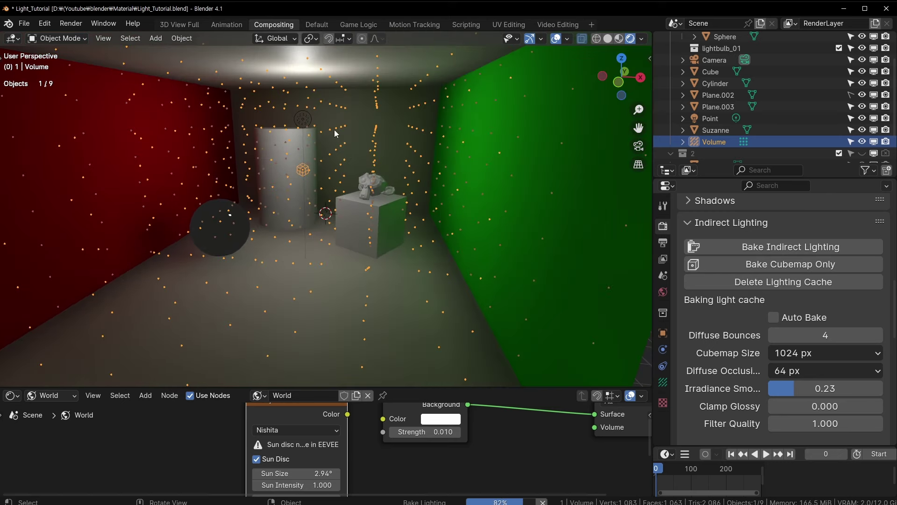
{"action": "middle_click_drag", "start_coordinate": [405, 221], "coordinate": [429, 206]}
- Deselect the irradiance volume to hide its probes and check the bounced colour
{"action": "scroll", "coordinate": [442, 248], "scroll_direction": "down", "scroll_amount": 5}
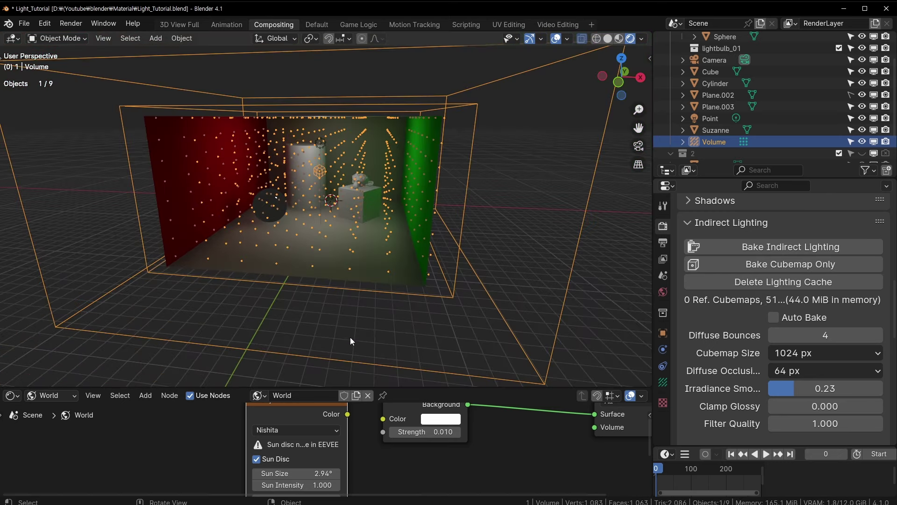
{"action": "key", "text": "alt+a"}
{"action": "scroll", "coordinate": [343, 342], "scroll_direction": "up", "scroll_amount": 4}
{"action": "mouse_move", "coordinate": [351, 284]}
{"action": "middle_mouse_down"}
{"action": "mouse_move", "coordinate": [385, 274]}
{"action": "mouse_move", "coordinate": [372, 279]}
{"action": "mouse_move", "coordinate": [468, 290]}
{"action": "mouse_move", "coordinate": [436, 312]}
{"action": "mouse_move", "coordinate": [433, 285]}
{"action": "middle_mouse_up"}
{"action": "scroll", "coordinate": [372, 278], "scroll_direction": "up", "scroll_amount": 3}
{"action": "key", "text": "ctrl+s"}
{"action": "scroll", "coordinate": [433, 285], "scroll_direction": "down", "scroll_amount": 3}
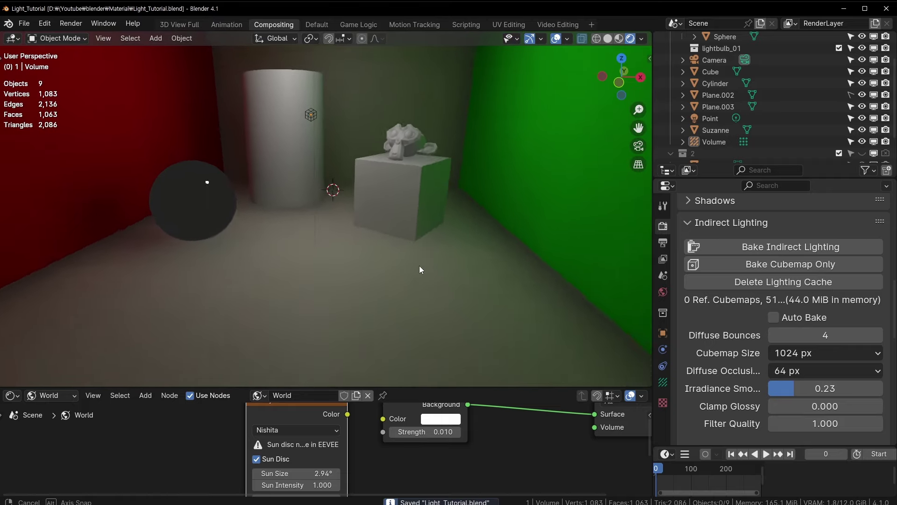
{"action": "left_click", "coordinate": [342, 126]}
{"action": "left_click", "coordinate": [662, 226]}
{"action": "left_click", "coordinate": [815, 238]}
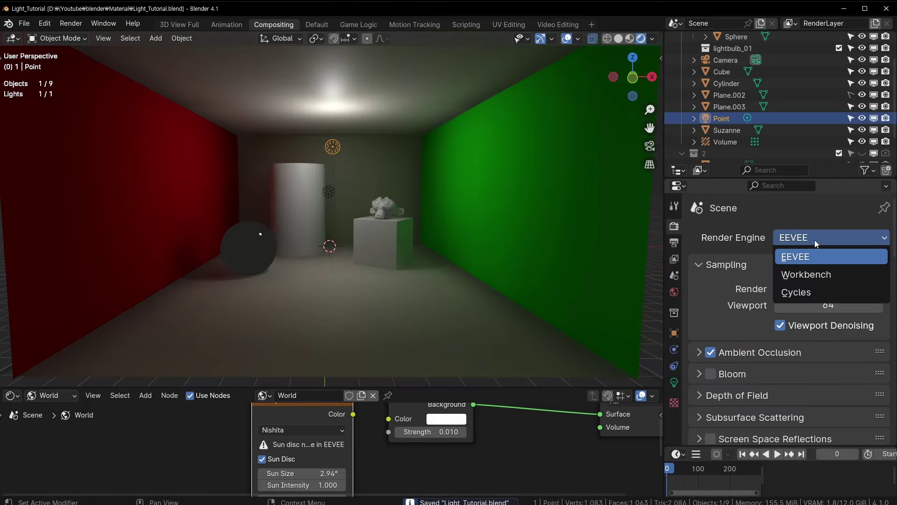
{"action": "left_click", "coordinate": [807, 288]}
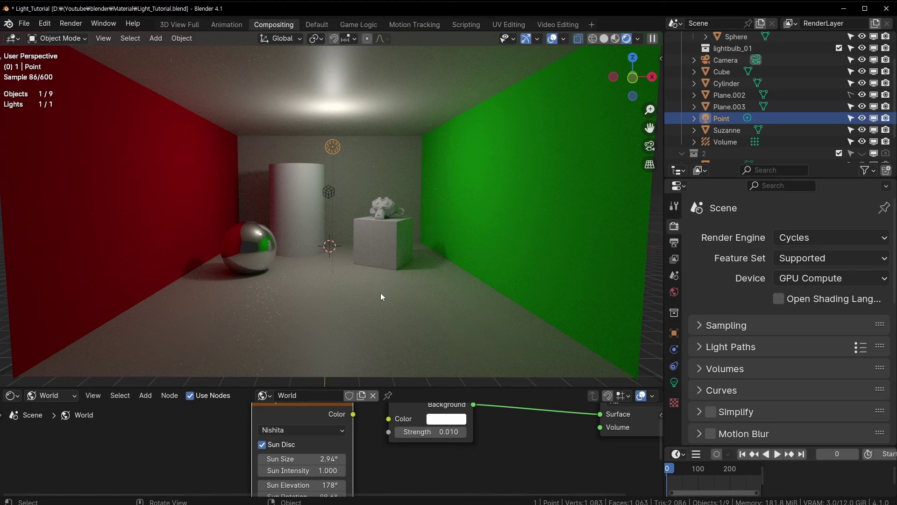
{"action": "left_click", "coordinate": [805, 236]}
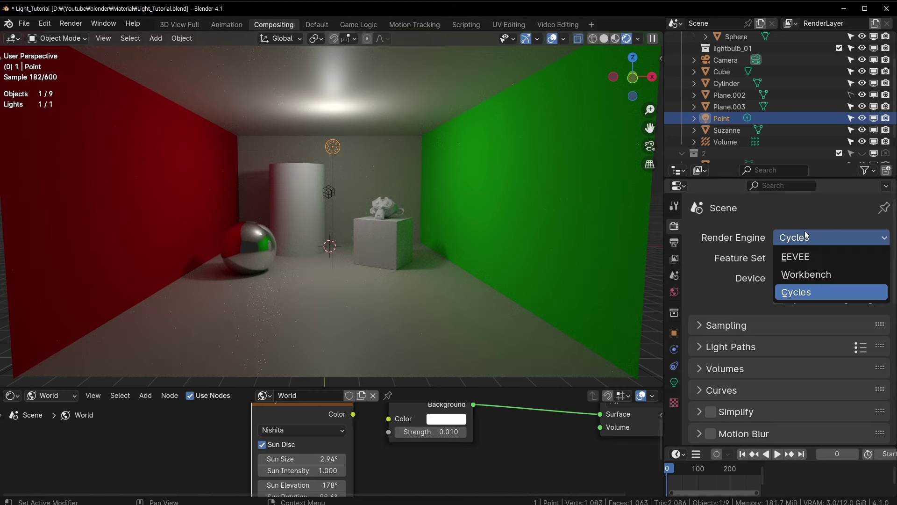
{"action": "left_click", "coordinate": [812, 255]}
{"action": "mouse_move", "coordinate": [402, 202]}
{"action": "middle_mouse_down"}
{"action": "mouse_move", "coordinate": [403, 215]}
{"action": "mouse_move", "coordinate": [352, 161]}
{"action": "middle_mouse_up"}
{"action": "scroll", "coordinate": [352, 162], "scroll_direction": "down", "scroll_amount": 3}
{"action": "scroll", "coordinate": [410, 224], "scroll_direction": "up", "scroll_amount": 2}
{"action": "middle_click_drag", "start_coordinate": [412, 228], "coordinate": [373, 236]}
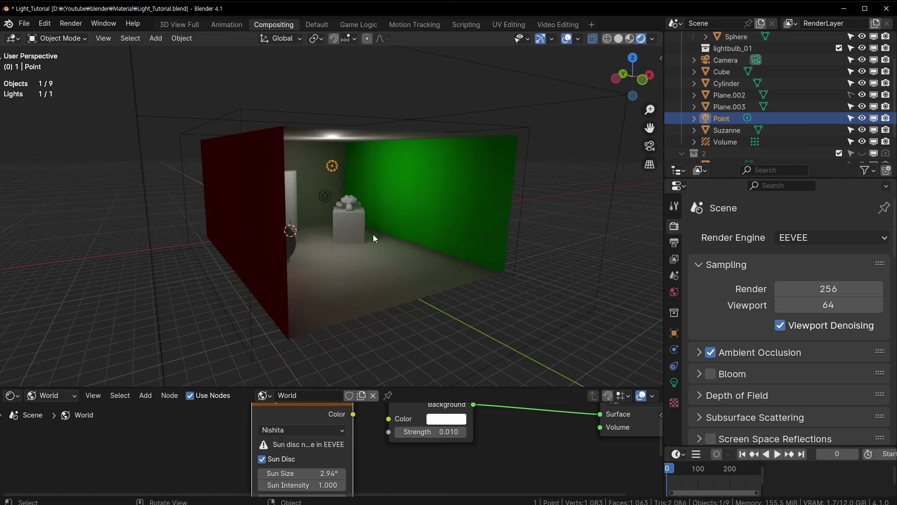
- Add a UV sphere, raise it along Z and scale it up to 1.859
{"action": "middle_click_drag", "start_coordinate": [300, 241], "coordinate": [383, 88]}
{"action": "key", "text": "shift+a"}
{"action": "left_click", "coordinate": [495, 121]}
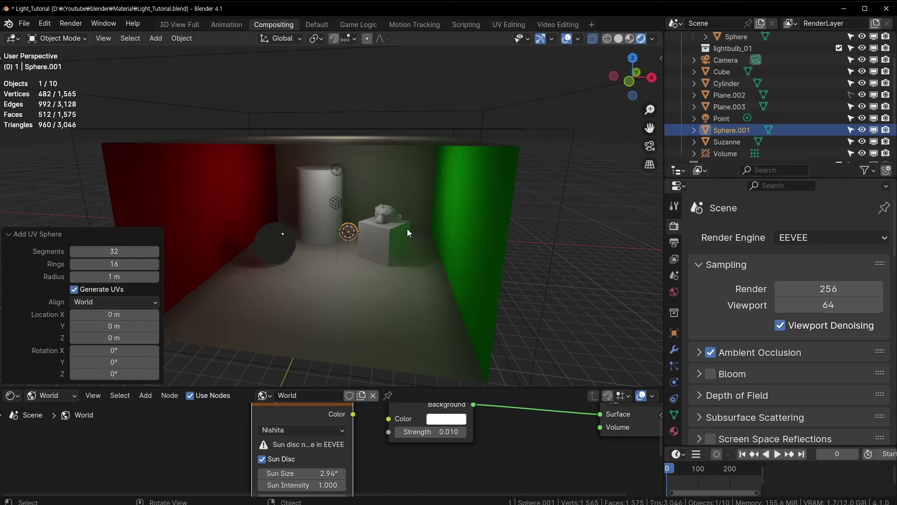
{"action": "key", "text": "g"}
{"action": "key", "text": "z"}
{"action": "left_click", "coordinate": [417, 205]}
{"action": "key", "text": "s"}
{"action": "left_click", "coordinate": [475, 204]}
- Reposition the new sphere along the Y and X axes inside the box
{"action": "middle_click_drag", "start_coordinate": [475, 204], "coordinate": [411, 212]}
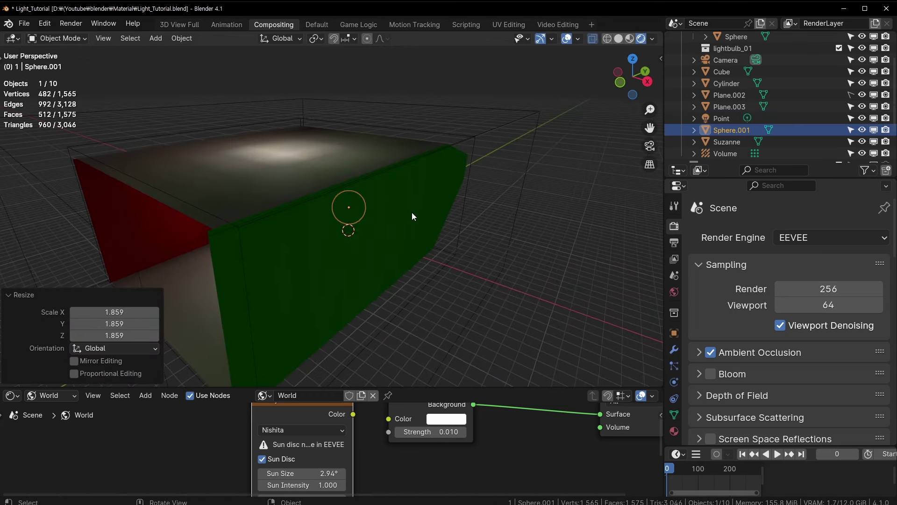
{"action": "key", "text": "g"}
{"action": "key", "text": "y"}
{"action": "left_click", "coordinate": [248, 290]}
{"action": "mouse_move", "coordinate": [248, 291]}
{"action": "middle_mouse_down"}
{"action": "mouse_move", "coordinate": [408, 228]}
{"action": "mouse_move", "coordinate": [472, 236]}
{"action": "mouse_move", "coordinate": [448, 257]}
{"action": "middle_mouse_up"}
{"action": "key", "text": "g"}
{"action": "key", "text": "x"}
{"action": "left_click", "coordinate": [453, 259]}
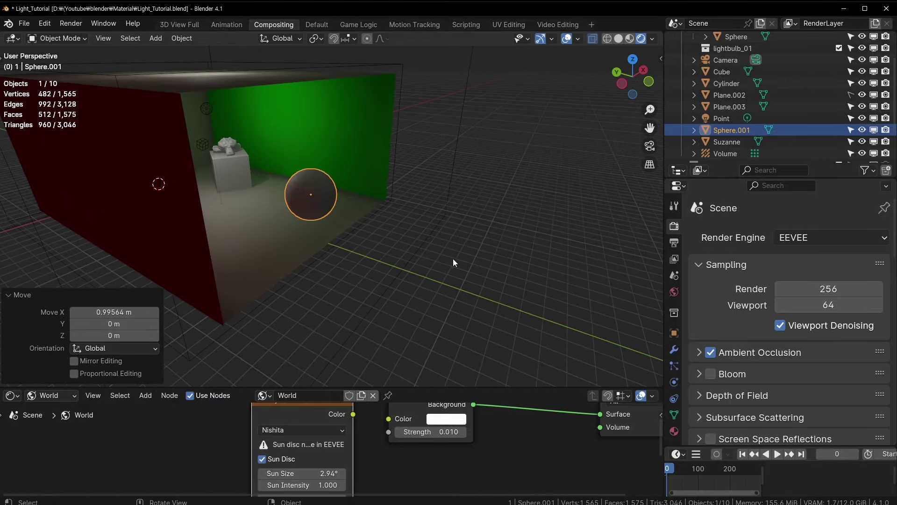
{"action": "key", "text": "g"}
{"action": "key", "text": "y"}
{"action": "left_click", "coordinate": [474, 240]}
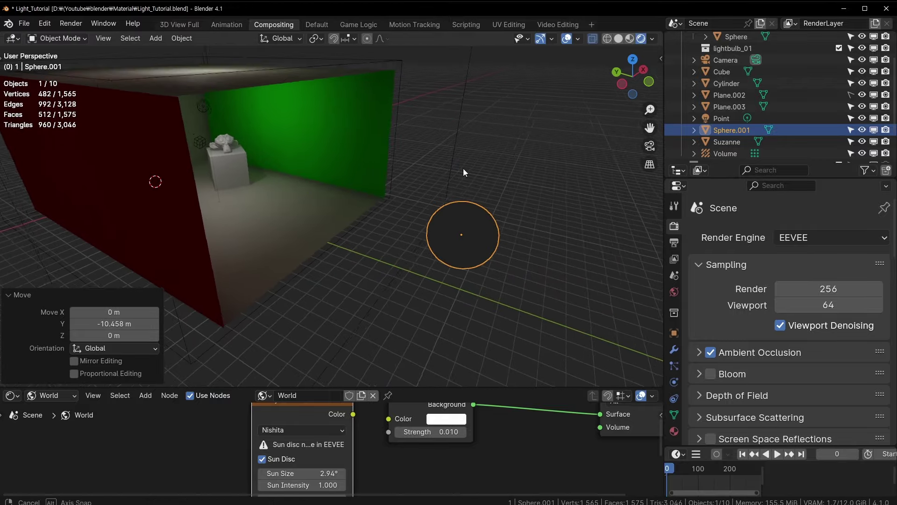
{"action": "middle_click_drag", "start_coordinate": [463, 168], "coordinate": [451, 173]}
- Reselect the new sphere and shift it further along Y toward the front
{"action": "left_click", "coordinate": [398, 117]}
{"action": "mouse_move", "coordinate": [402, 148]}
{"action": "middle_mouse_down"}
{"action": "mouse_move", "coordinate": [419, 134]}
{"action": "mouse_move", "coordinate": [498, 228]}
{"action": "mouse_move", "coordinate": [429, 224]}
{"action": "mouse_move", "coordinate": [470, 262]}
{"action": "middle_mouse_up"}
{"action": "left_click", "coordinate": [462, 236]}
{"action": "key", "text": "g"}
{"action": "key", "text": "y"}
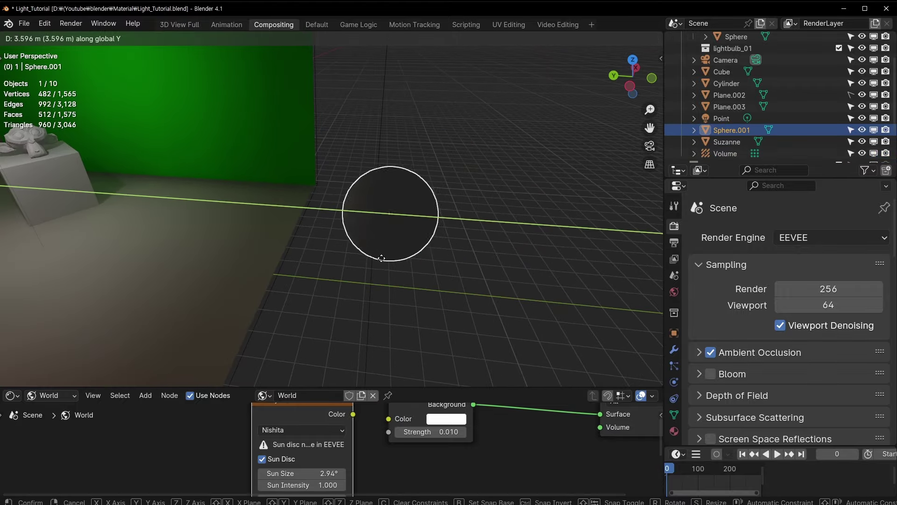
{"action": "left_click", "coordinate": [347, 255]}
{"action": "mouse_move", "coordinate": [211, 108]}
{"action": "middle_mouse_down"}
{"action": "mouse_move", "coordinate": [385, 181]}
{"action": "mouse_move", "coordinate": [416, 142]}
{"action": "middle_mouse_up"}
{"action": "key", "text": "g"}
{"action": "key", "text": "y"}
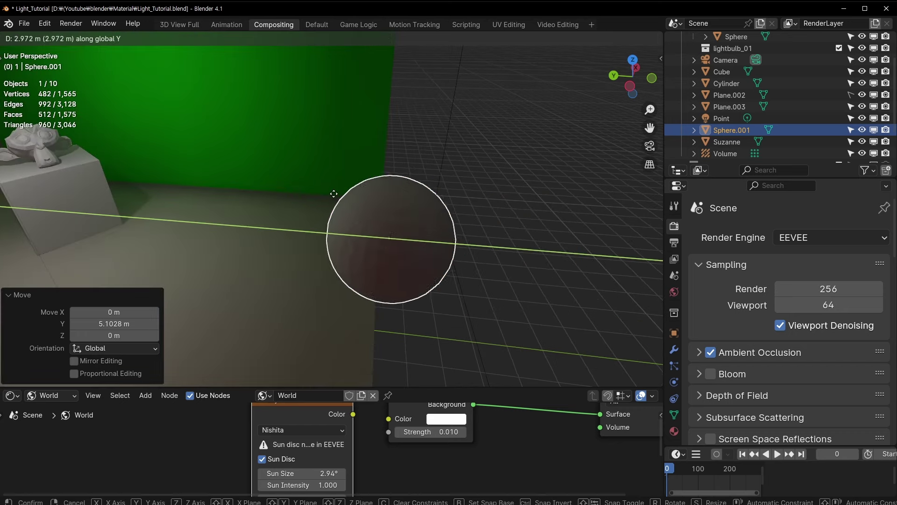
{"action": "left_click", "coordinate": [184, 44]}
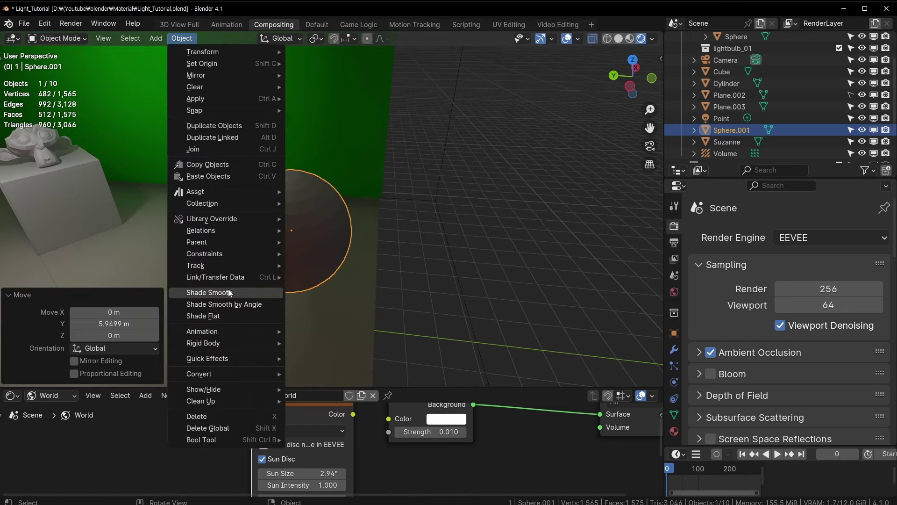
- Shade the new sphere smooth, adjust its Y position, and save the file
{"action": "left_click", "coordinate": [228, 290]}
{"action": "middle_click_drag", "start_coordinate": [421, 203], "coordinate": [204, 205]}
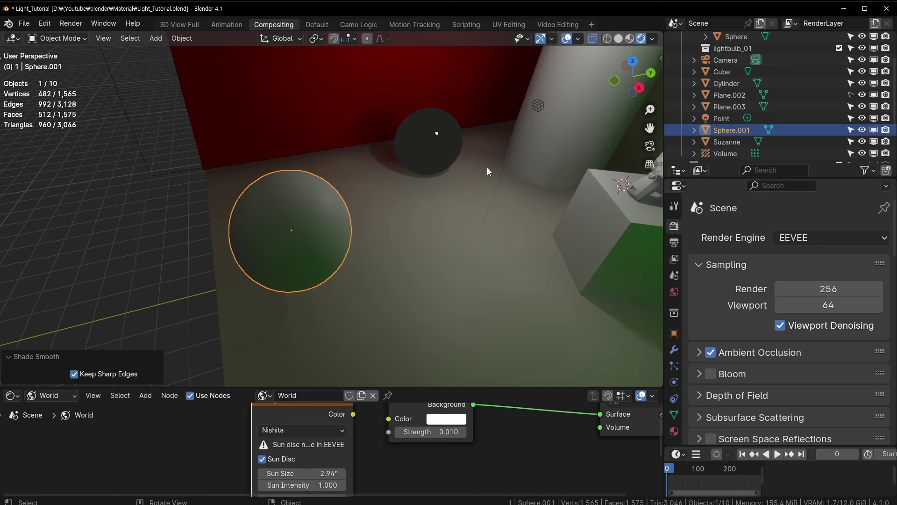
{"action": "middle_click_drag", "start_coordinate": [366, 215], "coordinate": [394, 198]}
{"action": "key", "text": "g"}
{"action": "key", "text": "y"}
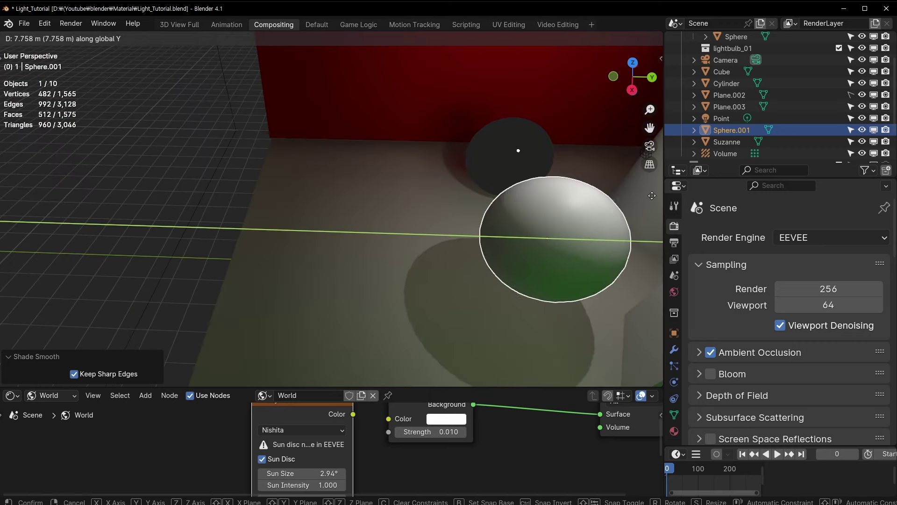
{"action": "left_click", "coordinate": [537, 172]}
{"action": "middle_click_drag", "start_coordinate": [537, 173], "coordinate": [423, 158]}
{"action": "key", "text": "ctrl+s"}
- Move the sphere along Y to sit in front of the cylinder
{"action": "scroll", "coordinate": [503, 174], "scroll_direction": "down", "scroll_amount": 5}
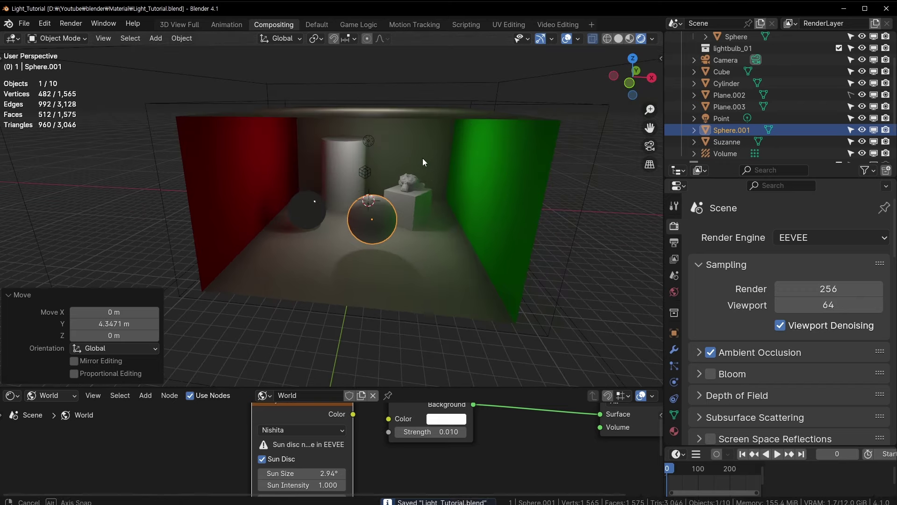
{"action": "scroll", "coordinate": [422, 158], "scroll_direction": "up", "scroll_amount": 4}
{"action": "middle_click_drag", "start_coordinate": [469, 197], "coordinate": [413, 210]}
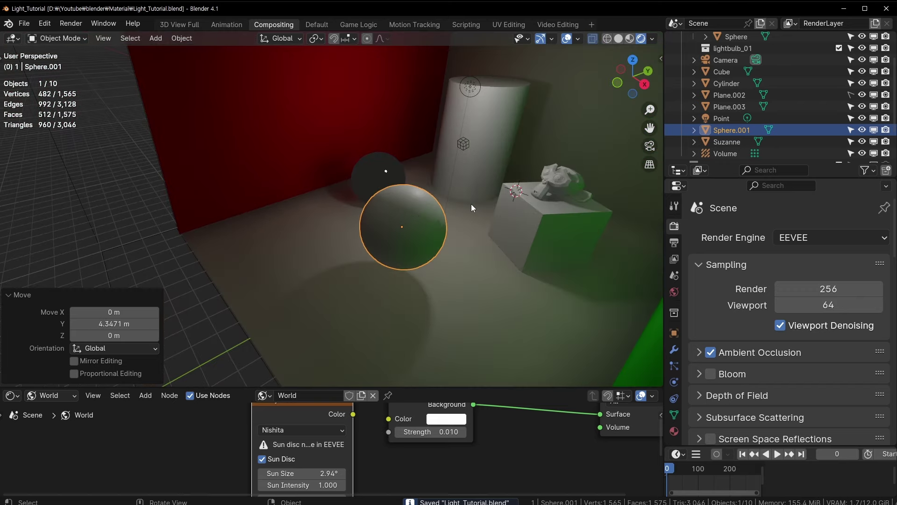
{"action": "key", "text": "g"}
{"action": "key", "text": "y"}
{"action": "left_click", "coordinate": [487, 152]}
{"action": "middle_click_drag", "start_coordinate": [487, 152], "coordinate": [520, 147]}
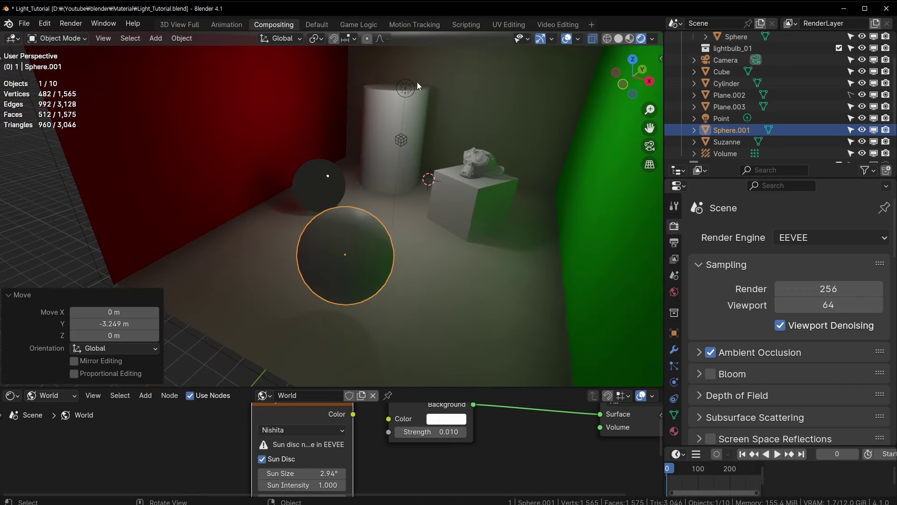
{"action": "middle_click_drag", "start_coordinate": [441, 150], "coordinate": [335, 129]}
{"action": "left_click", "coordinate": [334, 129]}
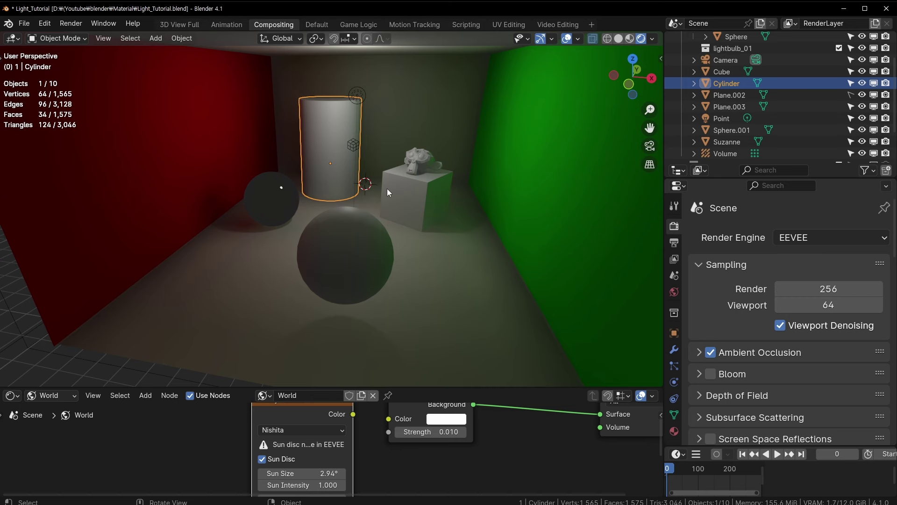
{"action": "key", "text": "h"}
{"action": "left_click", "coordinate": [412, 183]}
{"action": "key", "text": "h"}
{"action": "left_click", "coordinate": [427, 161]}
{"action": "key", "text": "h"}
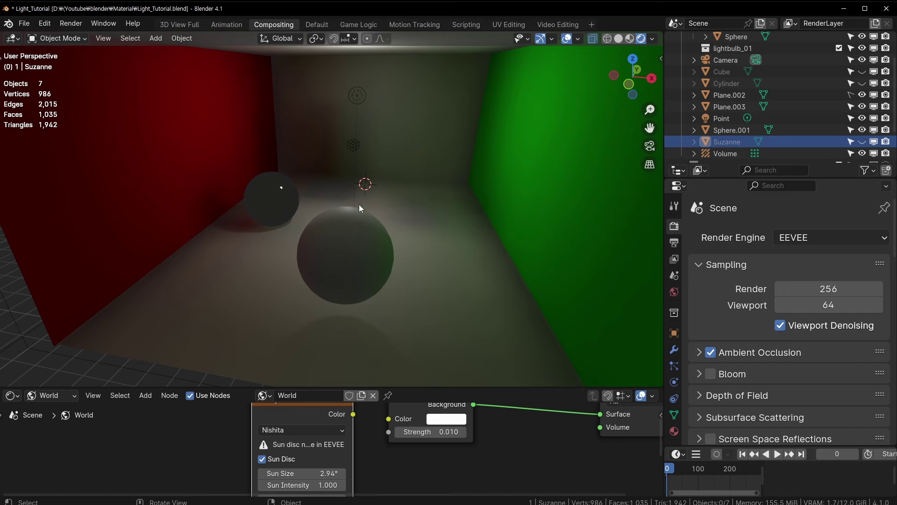
{"action": "left_click", "coordinate": [346, 226]}
{"action": "key", "text": "KP_Decimal"}
{"action": "scroll", "coordinate": [345, 229], "scroll_direction": "down", "scroll_amount": 3}
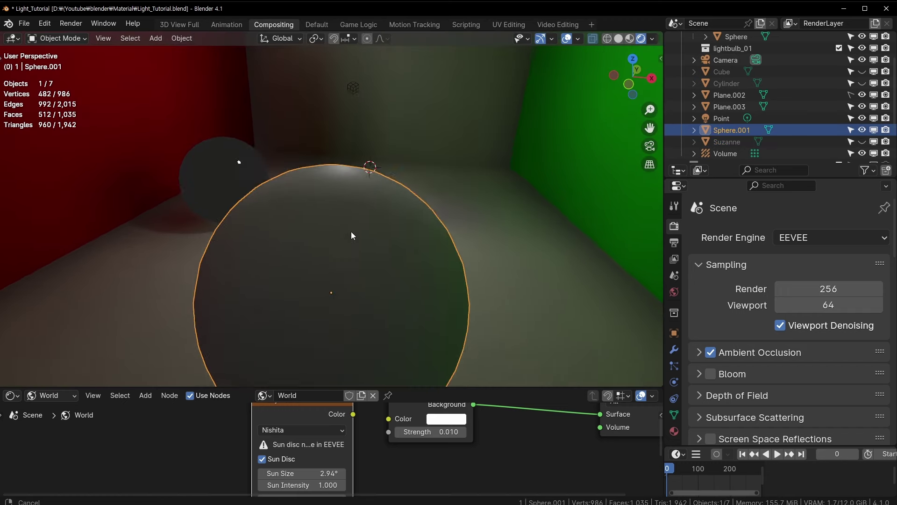
{"action": "left_click", "coordinate": [221, 200]}
{"action": "key", "text": "h"}
{"action": "mouse_move", "coordinate": [335, 158]}
{"action": "middle_mouse_down"}
{"action": "mouse_move", "coordinate": [413, 145]}
{"action": "mouse_move", "coordinate": [271, 236]}
{"action": "middle_mouse_up"}
{"action": "left_click", "coordinate": [350, 149]}
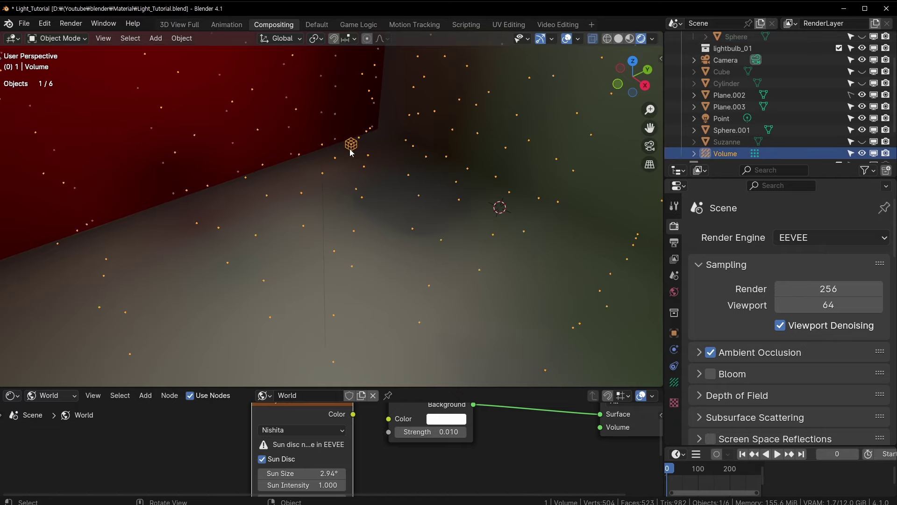
{"action": "key", "text": "KP_Decimal"}
{"action": "scroll", "coordinate": [350, 149], "scroll_direction": "up", "scroll_amount": 5}
{"action": "middle_click_drag", "start_coordinate": [359, 173], "coordinate": [378, 218]}
{"action": "left_click", "coordinate": [441, 250]}
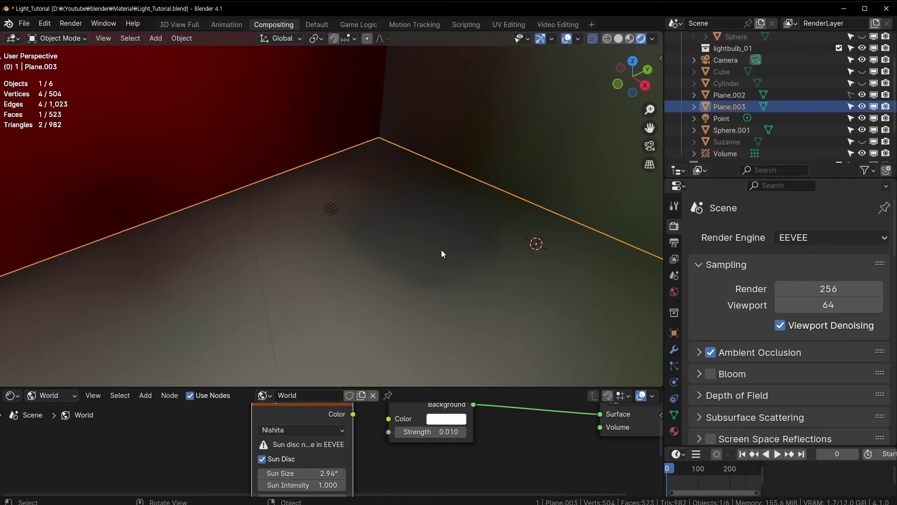
{"action": "middle_click_drag", "start_coordinate": [442, 249], "coordinate": [257, 150]}
{"action": "mouse_move", "coordinate": [414, 186]}
{"action": "middle_mouse_down"}
{"action": "mouse_move", "coordinate": [200, 154]}
{"action": "mouse_move", "coordinate": [405, 227]}
{"action": "mouse_move", "coordinate": [355, 136]}
{"action": "mouse_move", "coordinate": [349, 211]}
{"action": "mouse_move", "coordinate": [280, 106]}
{"action": "mouse_move", "coordinate": [419, 238]}
{"action": "middle_mouse_up"}
{"action": "mouse_move", "coordinate": [246, 239]}
{"action": "middle_mouse_down"}
{"action": "mouse_move", "coordinate": [330, 242]}
{"action": "mouse_move", "coordinate": [229, 192]}
{"action": "mouse_move", "coordinate": [492, 187]}
{"action": "mouse_move", "coordinate": [464, 229]}
{"action": "middle_mouse_up"}
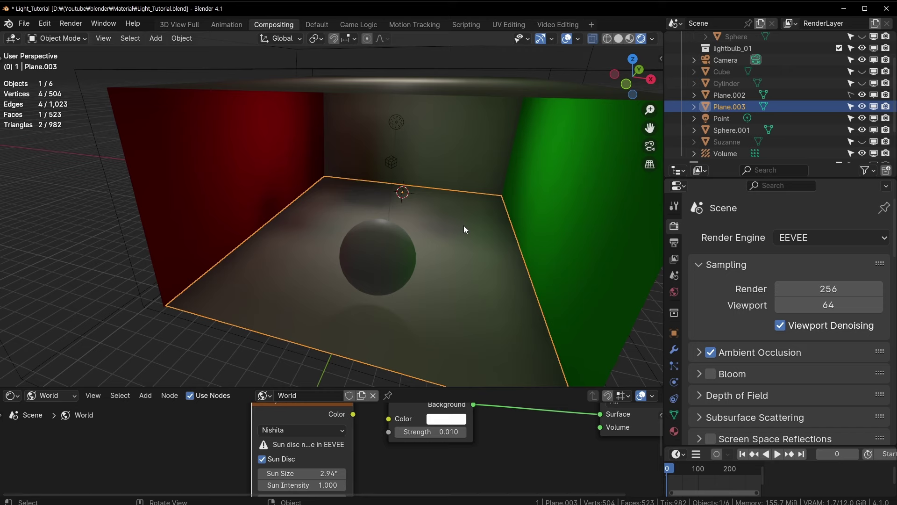
{"action": "scroll", "coordinate": [464, 225], "scroll_direction": "up", "scroll_amount": 5}
{"action": "mouse_move", "coordinate": [463, 222]}
{"action": "middle_mouse_down"}
{"action": "mouse_move", "coordinate": [522, 243]}
{"action": "mouse_move", "coordinate": [407, 224]}
{"action": "middle_mouse_up"}
{"action": "left_click", "coordinate": [217, 236]}
{"action": "mouse_move", "coordinate": [218, 237]}
{"action": "middle_mouse_down"}
{"action": "mouse_move", "coordinate": [329, 225]}
{"action": "mouse_move", "coordinate": [326, 162]}
{"action": "middle_mouse_up"}
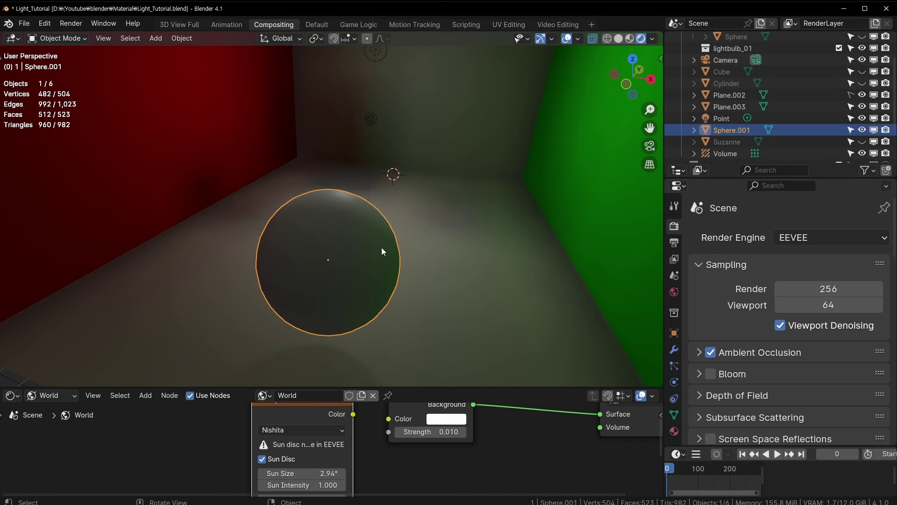
- Unhide all objects with Alt+H, then select the cube and Sphere.001 in front of it
{"action": "middle_click_drag", "start_coordinate": [381, 252], "coordinate": [352, 256]}
{"action": "key", "text": "alt+h"}
{"action": "left_click", "coordinate": [446, 182]}
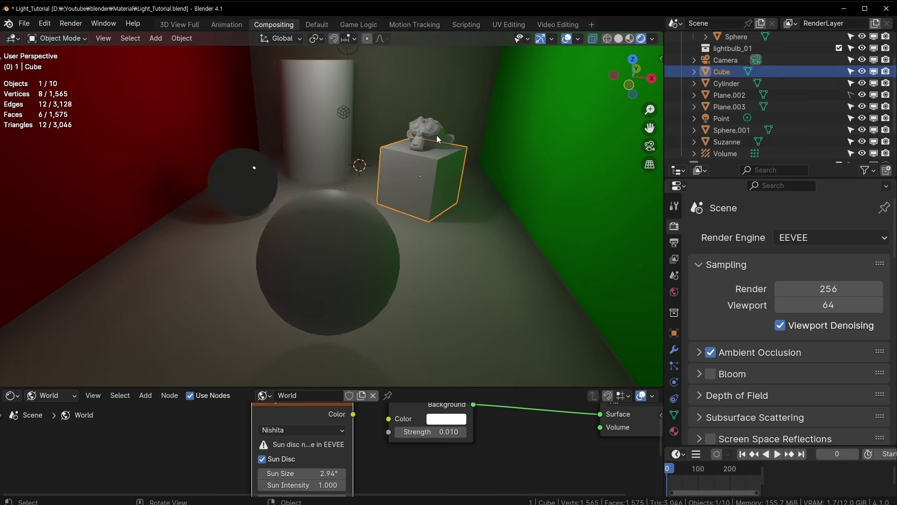
{"action": "mouse_move", "coordinate": [436, 136]}
{"action": "middle_mouse_down"}
{"action": "mouse_move", "coordinate": [375, 158]}
{"action": "mouse_move", "coordinate": [394, 152]}
{"action": "middle_mouse_up"}
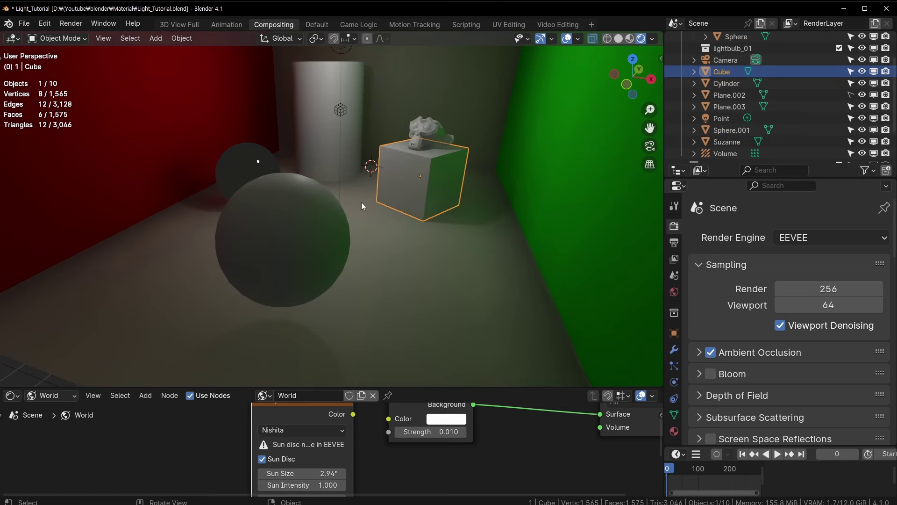
{"action": "middle_click_drag", "start_coordinate": [362, 205], "coordinate": [405, 209]}
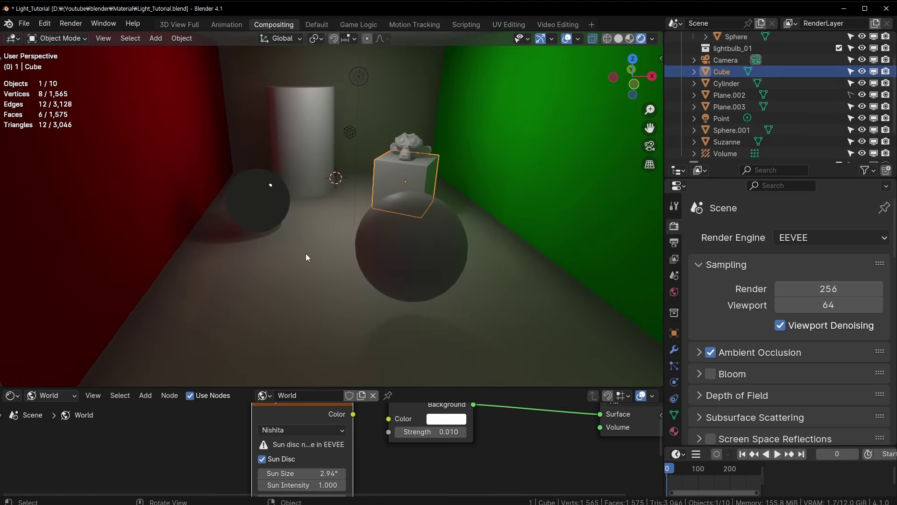
{"action": "left_click", "coordinate": [360, 264]}
{"action": "middle_click_drag", "start_coordinate": [360, 264], "coordinate": [349, 273]}
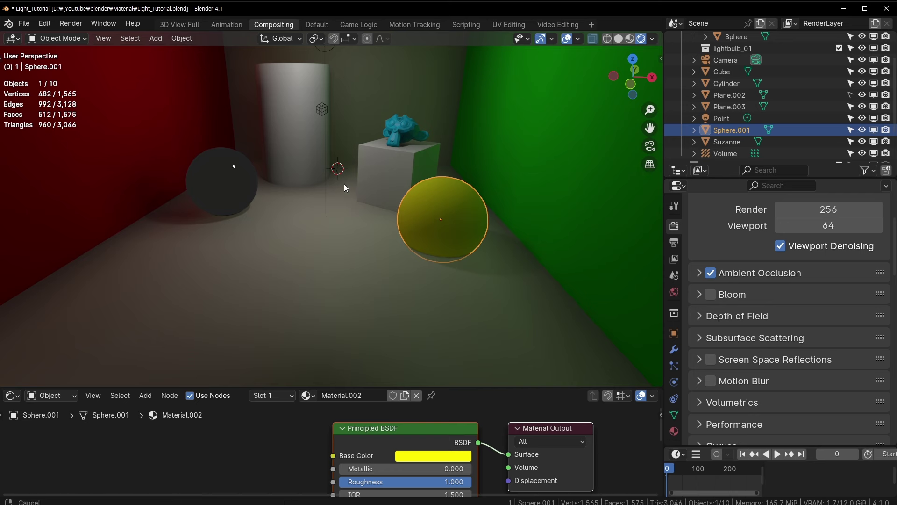
{"action": "middle_click_drag", "start_coordinate": [343, 183], "coordinate": [360, 229], "text": "shift"}
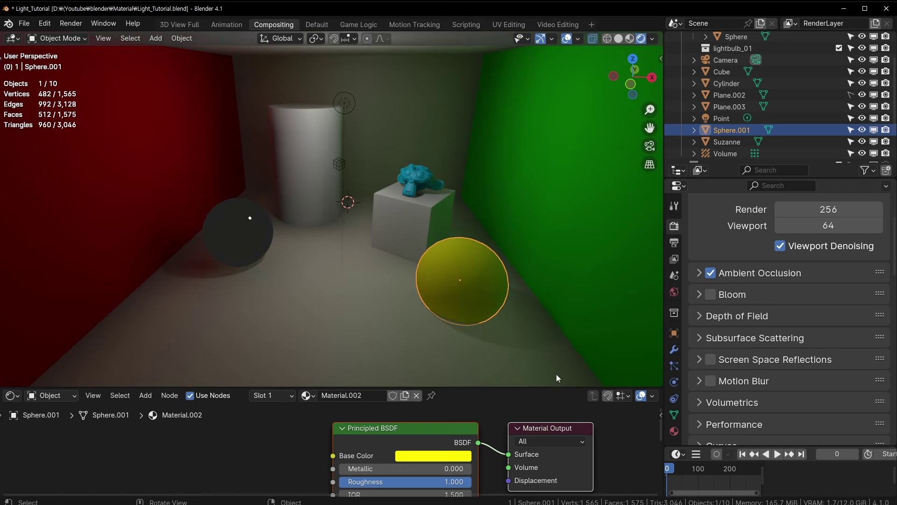
{"action": "scroll", "coordinate": [711, 321], "scroll_direction": "up", "scroll_amount": 4}
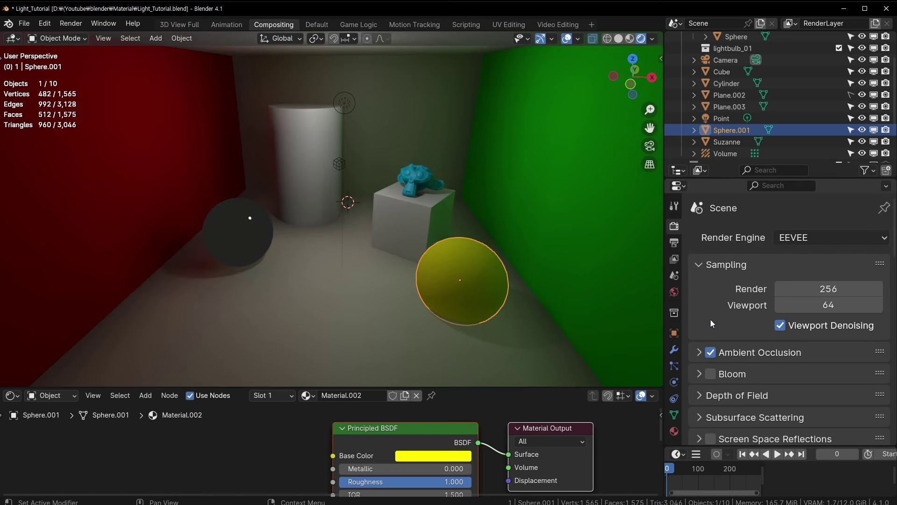
{"action": "scroll", "coordinate": [277, 257], "scroll_direction": "up", "scroll_amount": 1}
{"action": "scroll", "coordinate": [276, 256], "scroll_direction": "up", "scroll_amount": 1}
{"action": "scroll", "coordinate": [340, 233], "scroll_direction": "up", "scroll_amount": 1}
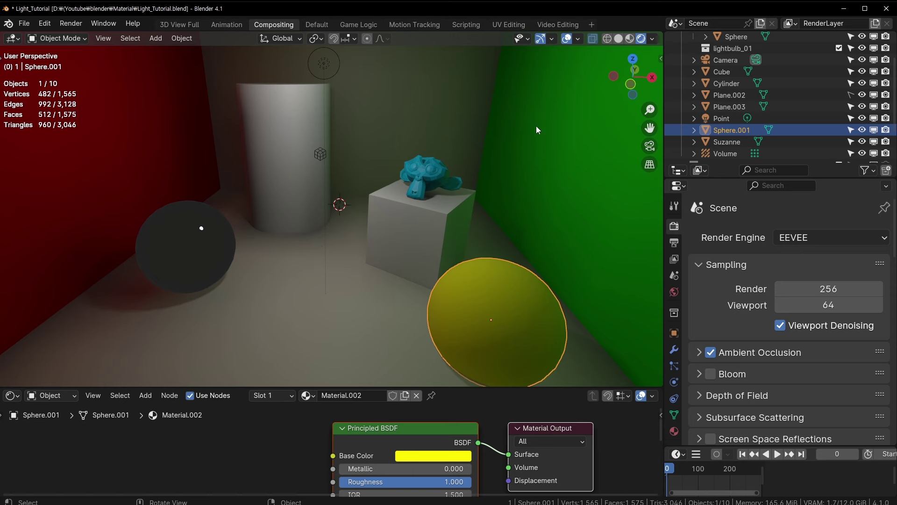
- Select the dark metallic sphere and frame the view on it
{"action": "left_click", "coordinate": [212, 241]}
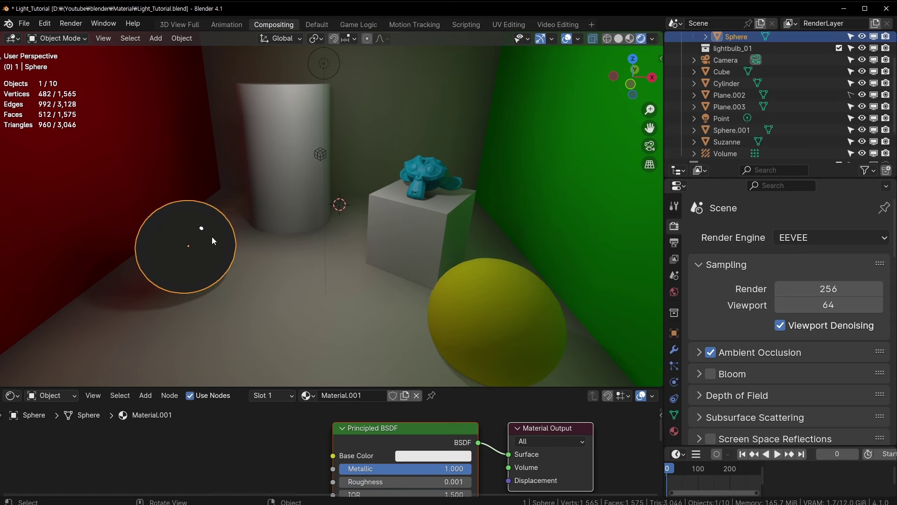
{"action": "key", "text": "KP_Decimal"}
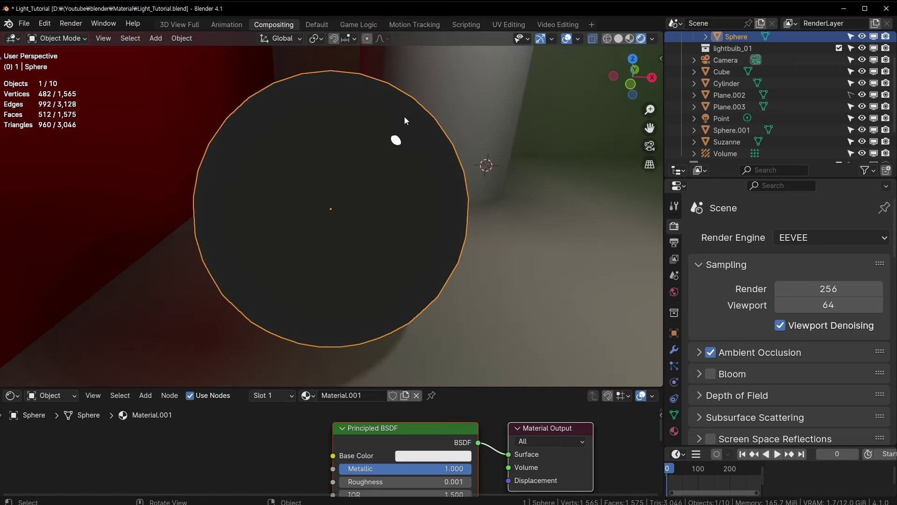
{"action": "scroll", "coordinate": [405, 116], "scroll_direction": "down", "scroll_amount": 3}
{"action": "middle_click_drag", "start_coordinate": [354, 197], "coordinate": [298, 250], "text": "shift"}
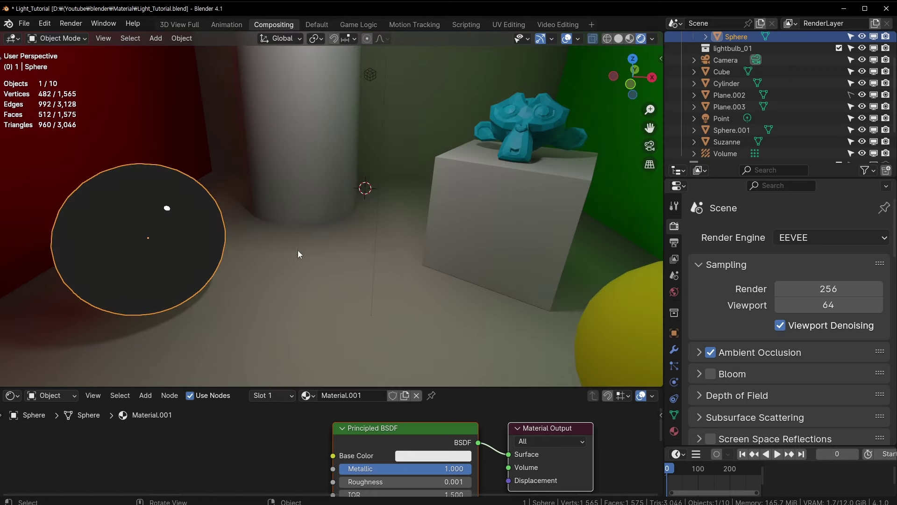
{"action": "scroll", "coordinate": [380, 234], "scroll_direction": "down", "scroll_amount": 2}
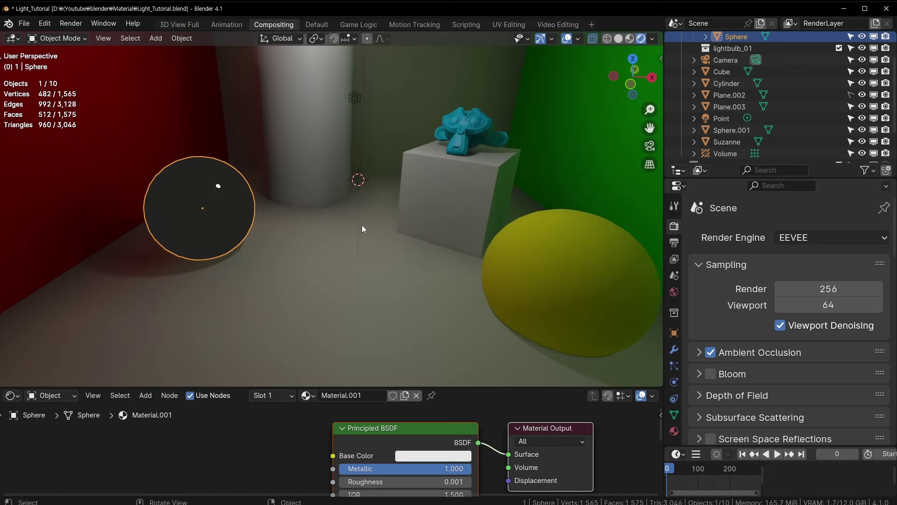
- Set the sphere's roughness to 0.000 while previewing in Cycles, then return to EEVEE
{"action": "left_click", "coordinate": [826, 237]}
{"action": "left_click", "coordinate": [794, 292]}
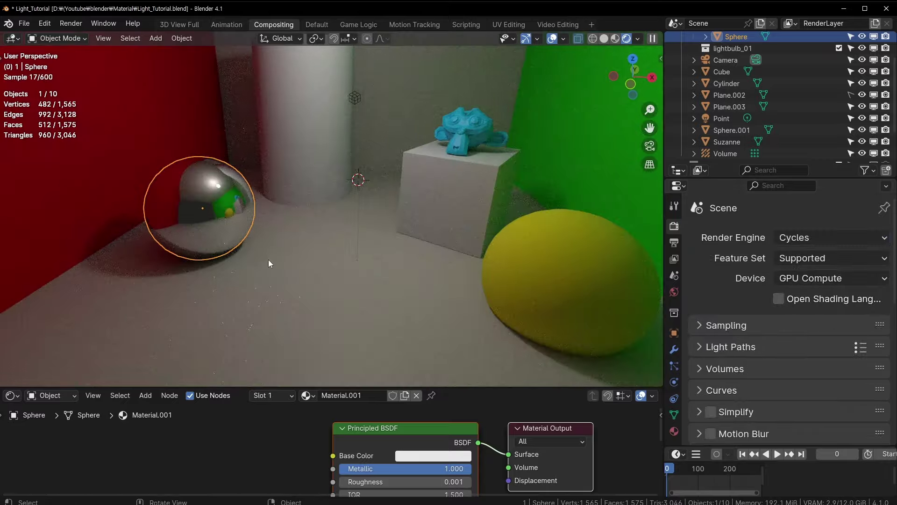
{"action": "left_click_drag", "start_coordinate": [410, 481], "coordinate": [407, 481]}
{"action": "scroll", "coordinate": [478, 91], "scroll_direction": "up", "scroll_amount": 2}
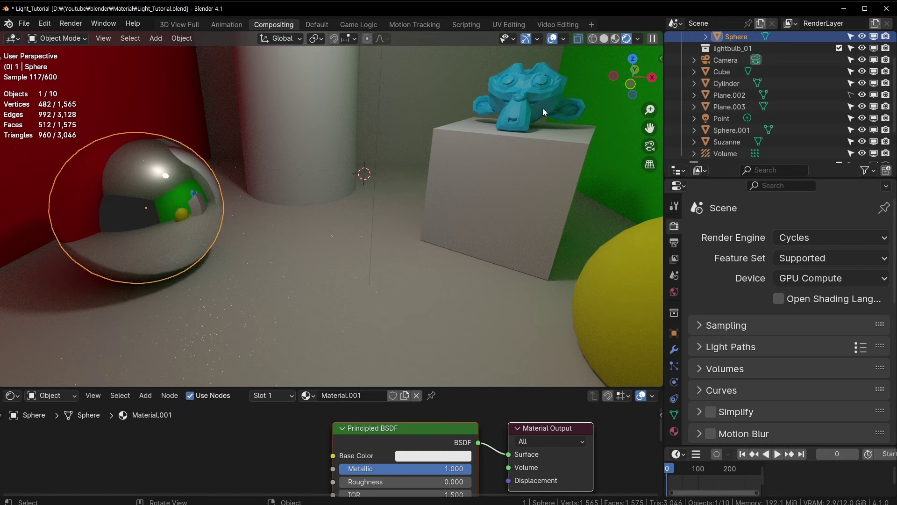
{"action": "left_click", "coordinate": [807, 237]}
{"action": "left_click", "coordinate": [743, 257]}
- Check the World settings, frame the Volume object, and clear the selection
{"action": "scroll", "coordinate": [463, 202], "scroll_direction": "down", "scroll_amount": 2}
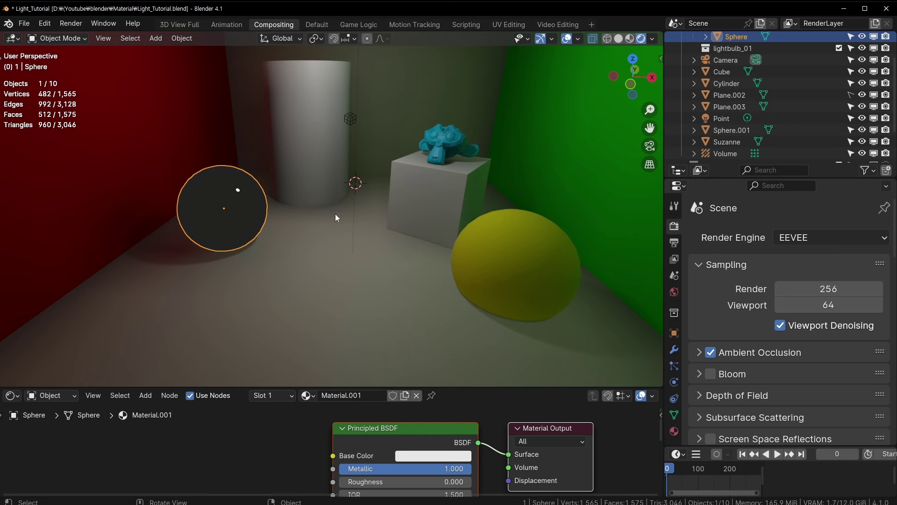
{"action": "scroll", "coordinate": [316, 211], "scroll_direction": "down", "scroll_amount": 1}
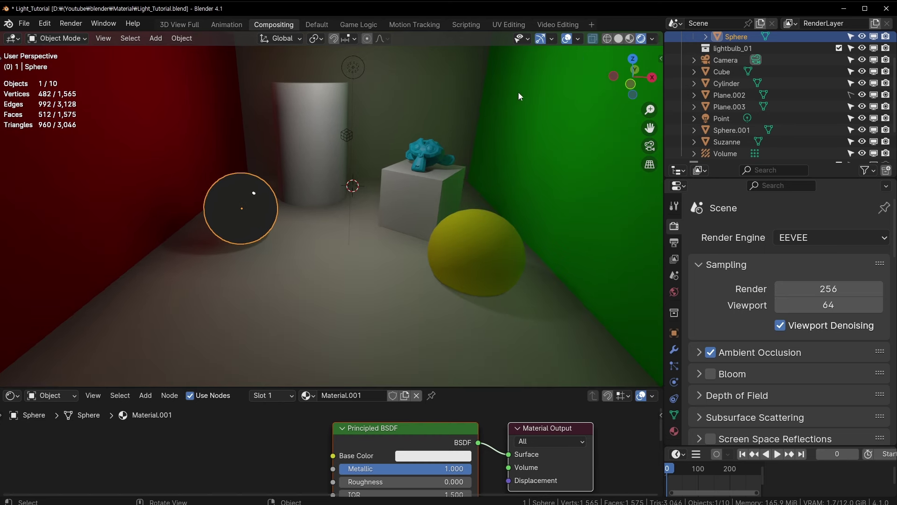
{"action": "scroll", "coordinate": [377, 207], "scroll_direction": "up", "scroll_amount": 2}
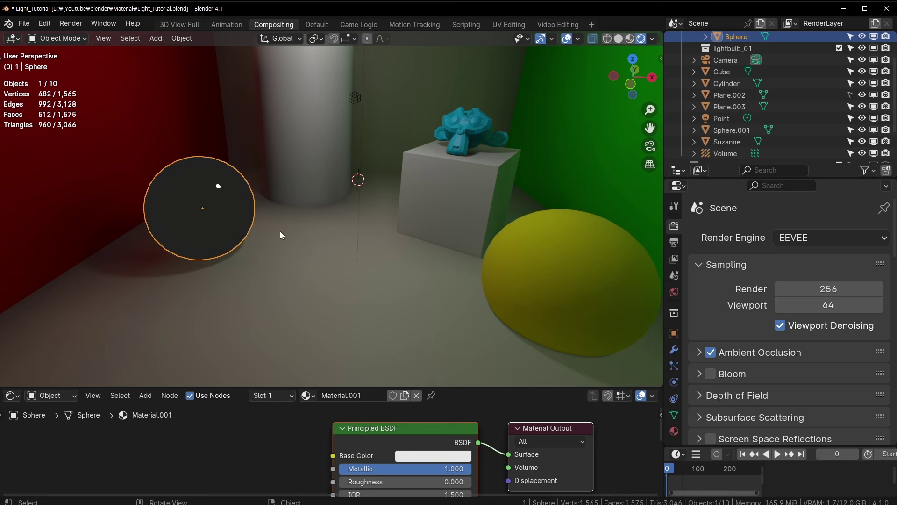
{"action": "left_click", "coordinate": [678, 294]}
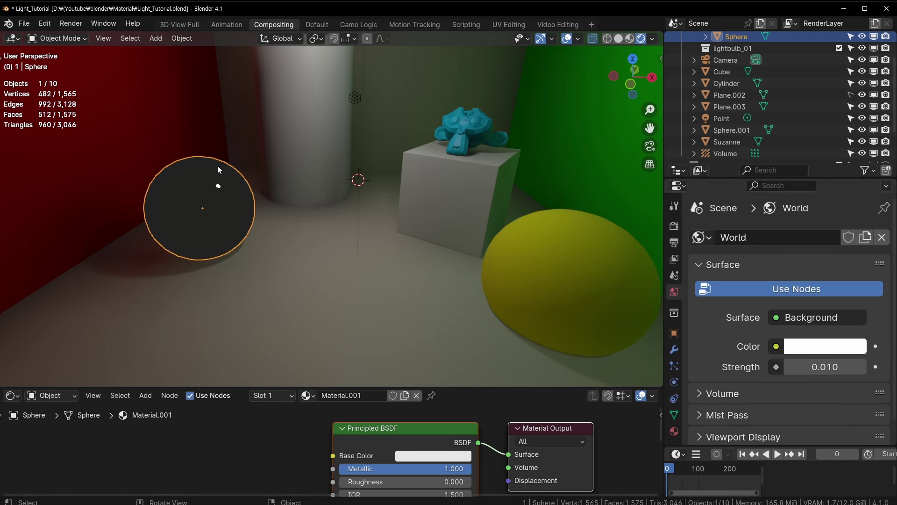
{"action": "left_click", "coordinate": [361, 100]}
{"action": "key", "text": "KP_Decimal"}
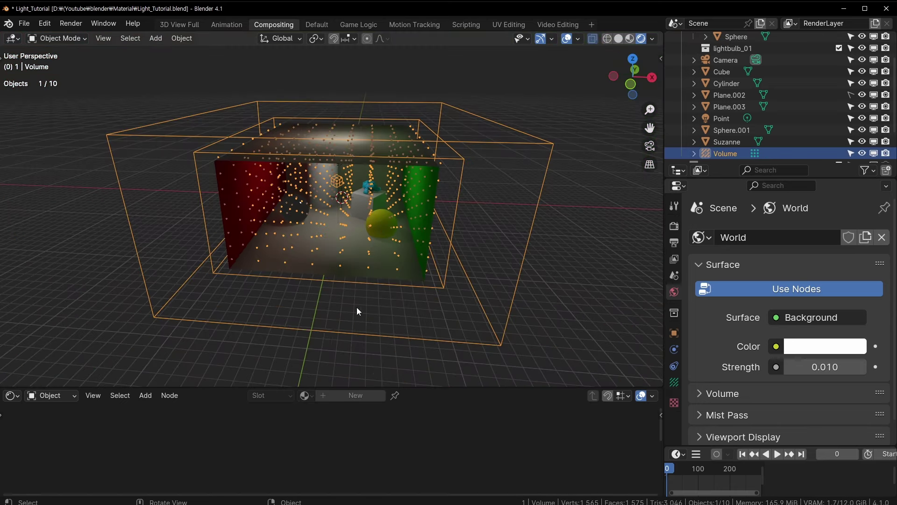
{"action": "scroll", "coordinate": [317, 350], "scroll_direction": "up", "scroll_amount": 5}
{"action": "left_click", "coordinate": [268, 361]}
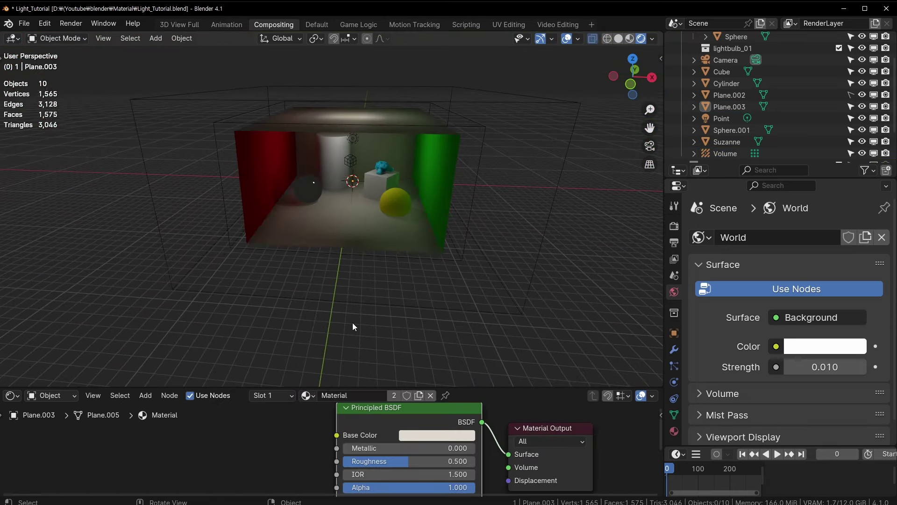
{"action": "scroll", "coordinate": [352, 322], "scroll_direction": "up", "scroll_amount": 8}
- Select the metallic sphere and enable Screen Space Reflections in the render settings
{"action": "left_click", "coordinate": [268, 151]}
{"action": "left_click", "coordinate": [674, 226]}
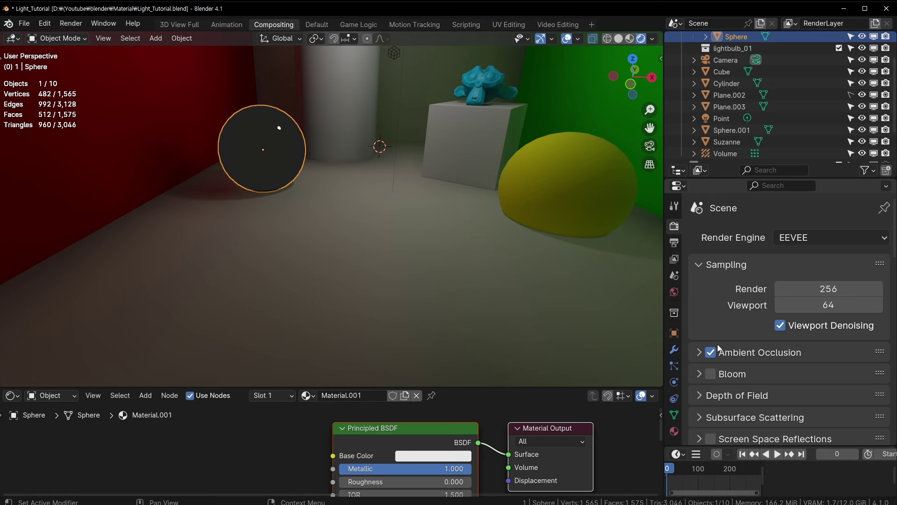
{"action": "scroll", "coordinate": [717, 340], "scroll_direction": "down", "scroll_amount": 3}
{"action": "left_click", "coordinate": [710, 367]}
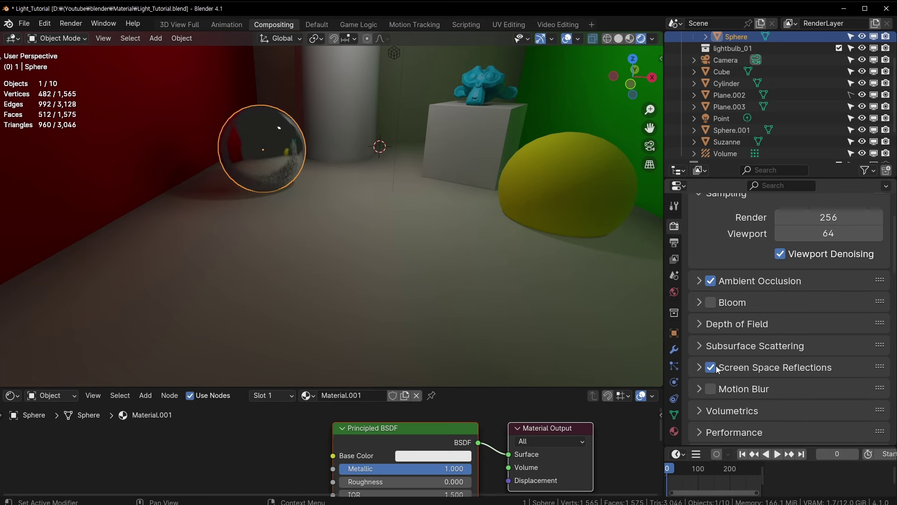
{"action": "scroll", "coordinate": [357, 178], "scroll_direction": "up", "scroll_amount": 3}
{"action": "mouse_move", "coordinate": [302, 212]}
{"action": "middle_mouse_down"}
{"action": "mouse_move", "coordinate": [302, 186]}
{"action": "mouse_move", "coordinate": [228, 184]}
{"action": "mouse_move", "coordinate": [262, 186]}
{"action": "middle_mouse_up"}
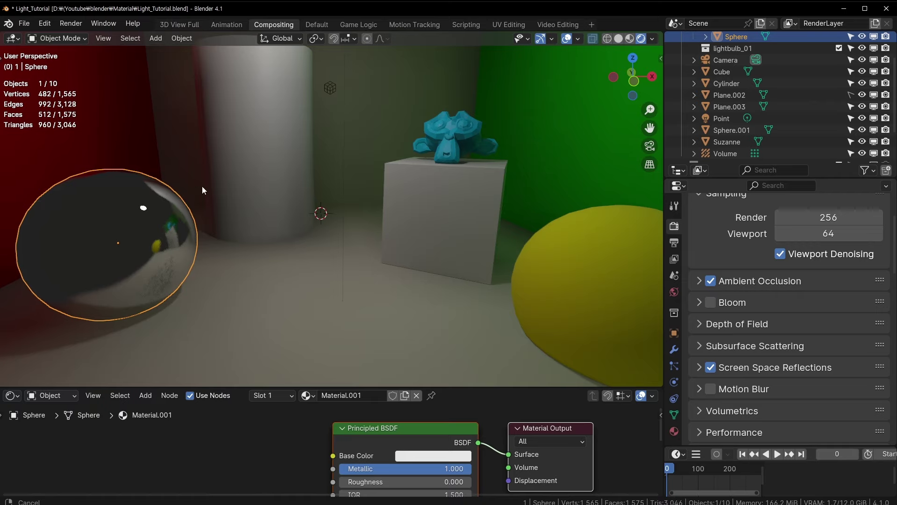
{"action": "mouse_move", "coordinate": [202, 186]}
{"action": "middle_mouse_down"}
{"action": "mouse_move", "coordinate": [438, 186]}
{"action": "mouse_move", "coordinate": [347, 192]}
{"action": "mouse_move", "coordinate": [457, 193]}
{"action": "mouse_move", "coordinate": [425, 209]}
{"action": "middle_mouse_up"}
- Frame the Volume object, clear the selection, and bring up the Add menu's light probe choices
{"action": "scroll", "coordinate": [352, 204], "scroll_direction": "down", "scroll_amount": 2}
{"action": "scroll", "coordinate": [343, 208], "scroll_direction": "down", "scroll_amount": 2}
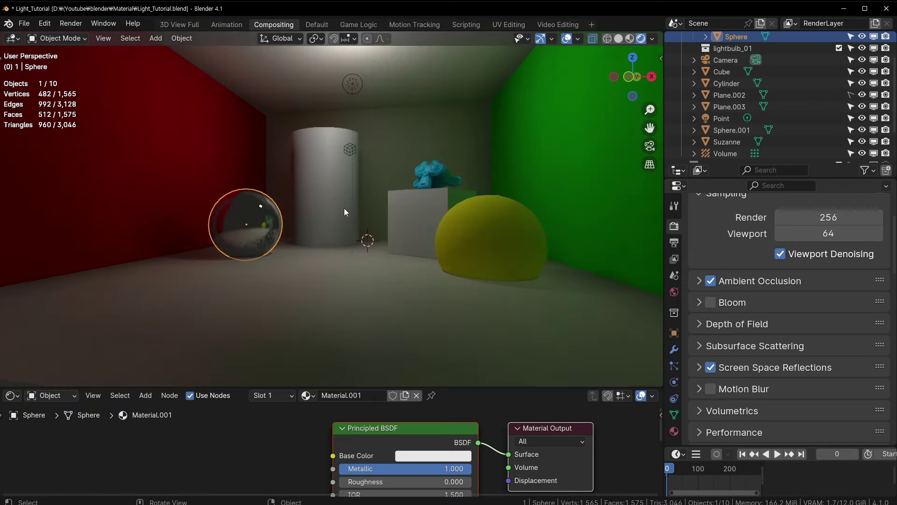
{"action": "scroll", "coordinate": [344, 208], "scroll_direction": "down", "scroll_amount": 2}
{"action": "left_click", "coordinate": [354, 181]}
{"action": "key", "text": "KP_Decimal"}
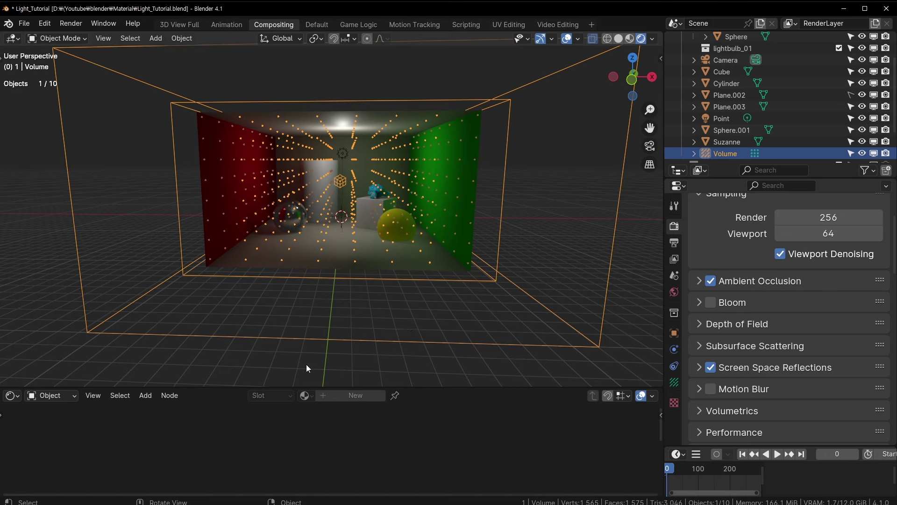
{"action": "left_click", "coordinate": [306, 364]}
{"action": "key", "text": "shift+a"}
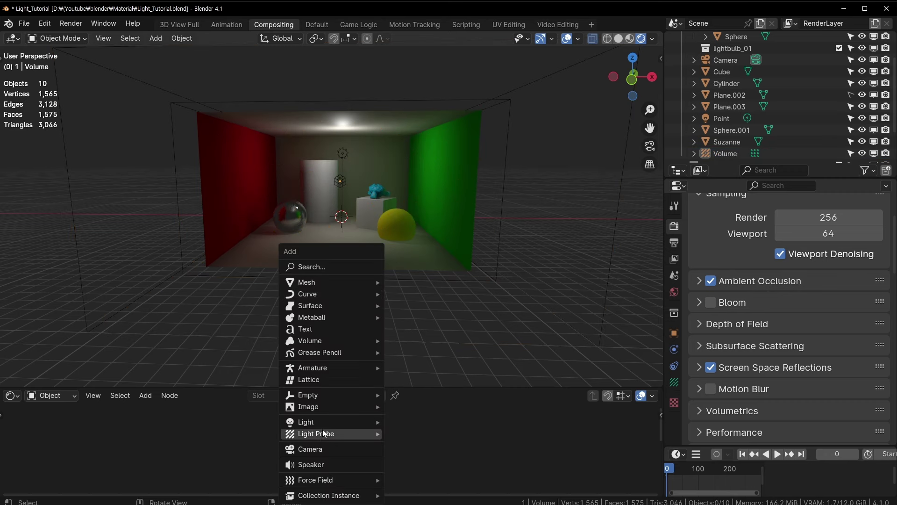
{"action": "mouse_move", "coordinate": [316, 433]}
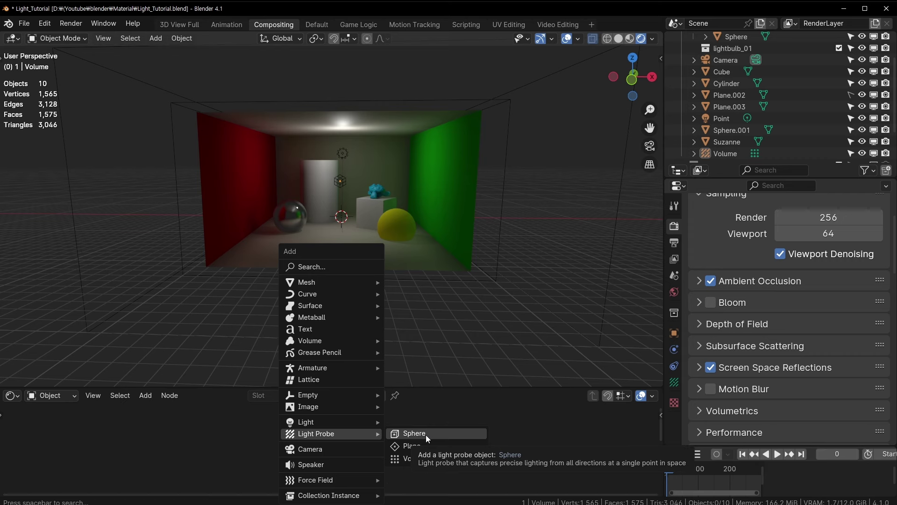
- Place the sphere reflection probe, raising it vertically and shifting it along Y
{"action": "left_click", "coordinate": [425, 434]}
{"action": "key", "text": "g"}
{"action": "key", "text": "z"}
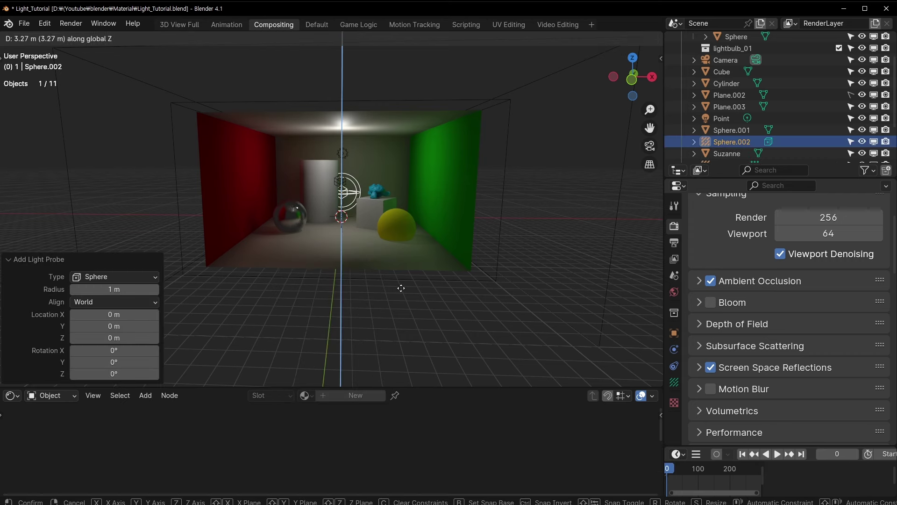
{"action": "left_click", "coordinate": [415, 248]}
{"action": "key", "text": "g"}
{"action": "key", "text": "y"}
{"action": "left_click", "coordinate": [349, 277]}
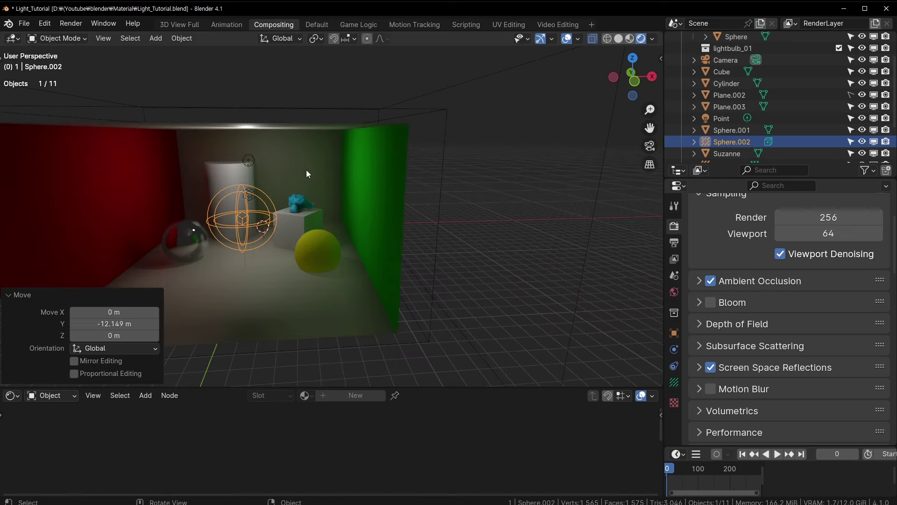
- Inspect the probe from a few angles and save the blend file
{"action": "scroll", "coordinate": [327, 168], "scroll_direction": "up", "scroll_amount": 3}
{"action": "scroll", "coordinate": [346, 167], "scroll_direction": "up", "scroll_amount": 3}
{"action": "scroll", "coordinate": [352, 161], "scroll_direction": "down", "scroll_amount": 1}
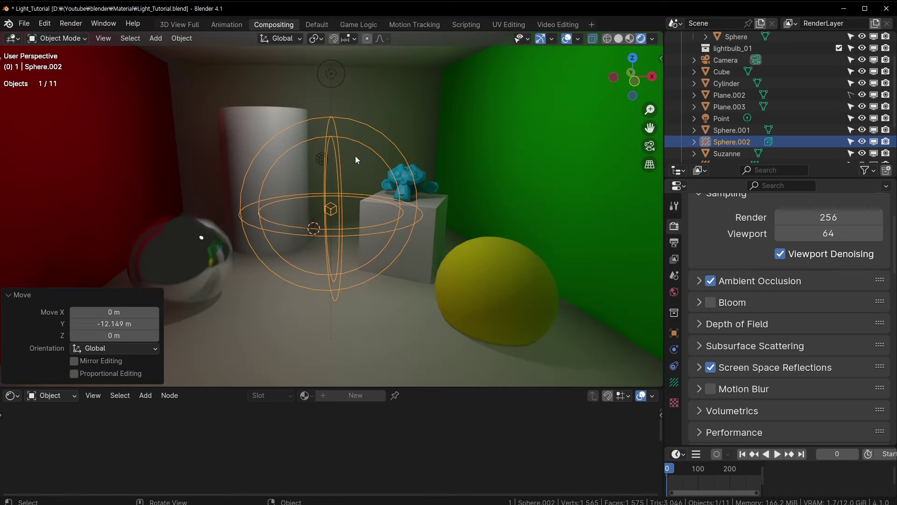
{"action": "mouse_move", "coordinate": [354, 146]}
{"action": "middle_mouse_down"}
{"action": "mouse_move", "coordinate": [400, 249]}
{"action": "mouse_move", "coordinate": [368, 220]}
{"action": "mouse_move", "coordinate": [382, 206]}
{"action": "middle_mouse_up"}
{"action": "key", "text": "ctrl+s"}
{"action": "middle_click_drag", "start_coordinate": [381, 207], "coordinate": [345, 215]}
{"action": "scroll", "coordinate": [345, 214], "scroll_direction": "up", "scroll_amount": 3}
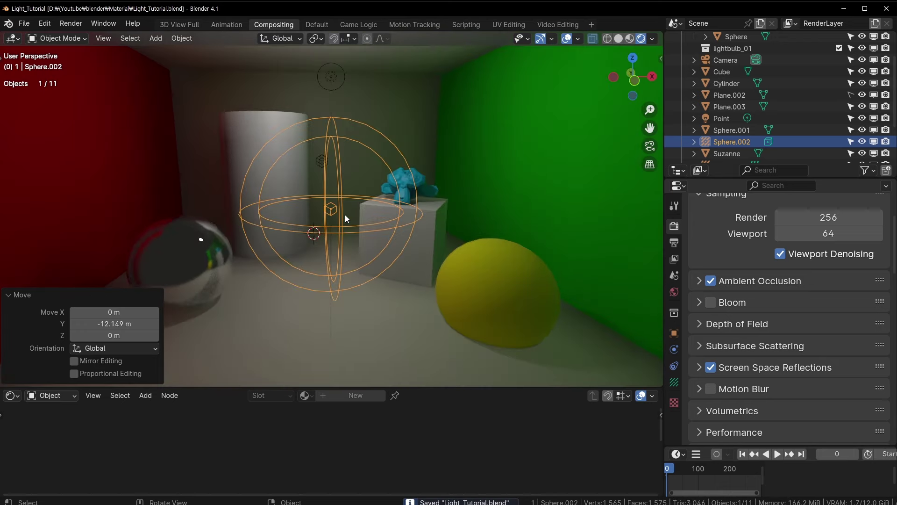
- Lower the reflection probe and drop it onto the mirror ball
{"action": "key", "text": "g"}
{"action": "key", "text": "z"}
{"action": "left_click", "coordinate": [369, 271]}
{"action": "mouse_move", "coordinate": [369, 272]}
{"action": "middle_mouse_down"}
{"action": "mouse_move", "coordinate": [473, 297]}
{"action": "mouse_move", "coordinate": [416, 287]}
{"action": "mouse_move", "coordinate": [480, 282]}
{"action": "mouse_move", "coordinate": [406, 288]}
{"action": "mouse_move", "coordinate": [374, 243]}
{"action": "mouse_move", "coordinate": [474, 210]}
{"action": "middle_mouse_up"}
{"action": "key", "text": "g"}
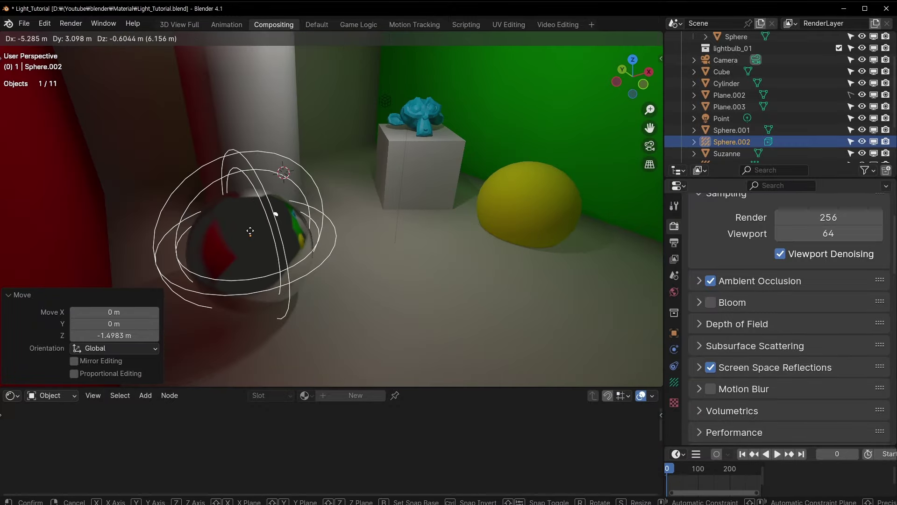
{"action": "left_click", "coordinate": [248, 232]}
- Raise the reflection probe back above the mirror ball
{"action": "mouse_move", "coordinate": [321, 225]}
{"action": "middle_mouse_down"}
{"action": "mouse_move", "coordinate": [288, 204]}
{"action": "mouse_move", "coordinate": [264, 215]}
{"action": "middle_mouse_up"}
{"action": "key", "text": "g"}
{"action": "left_click", "coordinate": [435, 186]}
{"action": "scroll", "coordinate": [434, 190], "scroll_direction": "down", "scroll_amount": 3}
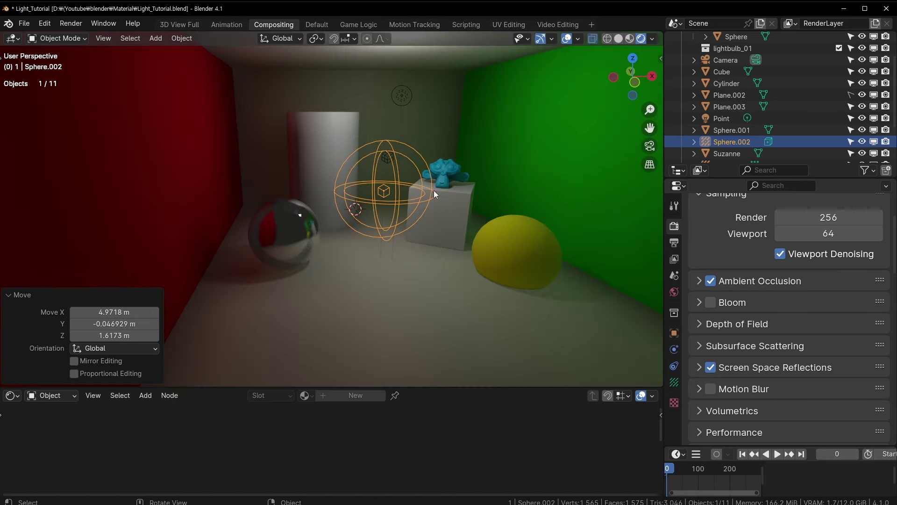
{"action": "scroll", "coordinate": [407, 201], "scroll_direction": "up", "scroll_amount": 2}
{"action": "scroll", "coordinate": [355, 206], "scroll_direction": "up", "scroll_amount": 2}
- Frame the mirror ball, then turn toward the red wall and reselect the probe
{"action": "left_click", "coordinate": [265, 229]}
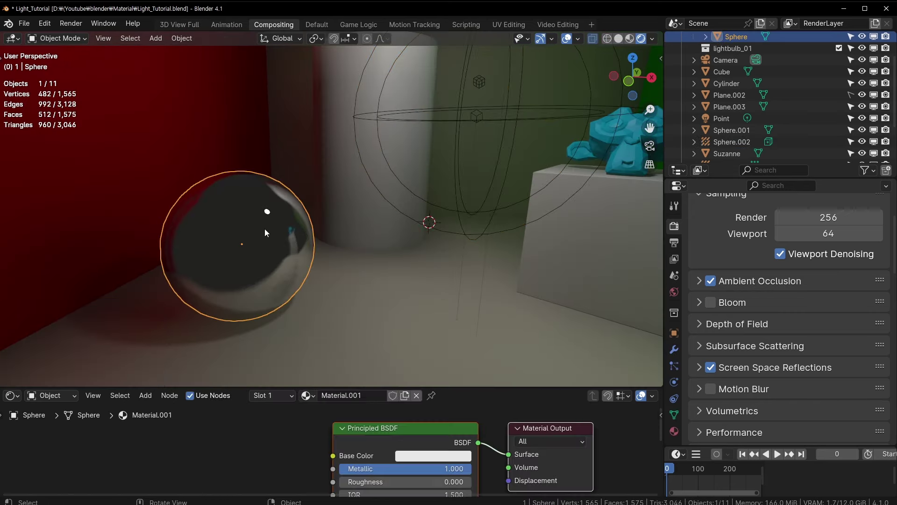
{"action": "key", "text": "KP_Decimal"}
{"action": "mouse_move", "coordinate": [338, 211]}
{"action": "middle_mouse_down"}
{"action": "mouse_move", "coordinate": [436, 192]}
{"action": "mouse_move", "coordinate": [326, 302]}
{"action": "mouse_move", "coordinate": [304, 306]}
{"action": "middle_mouse_up"}
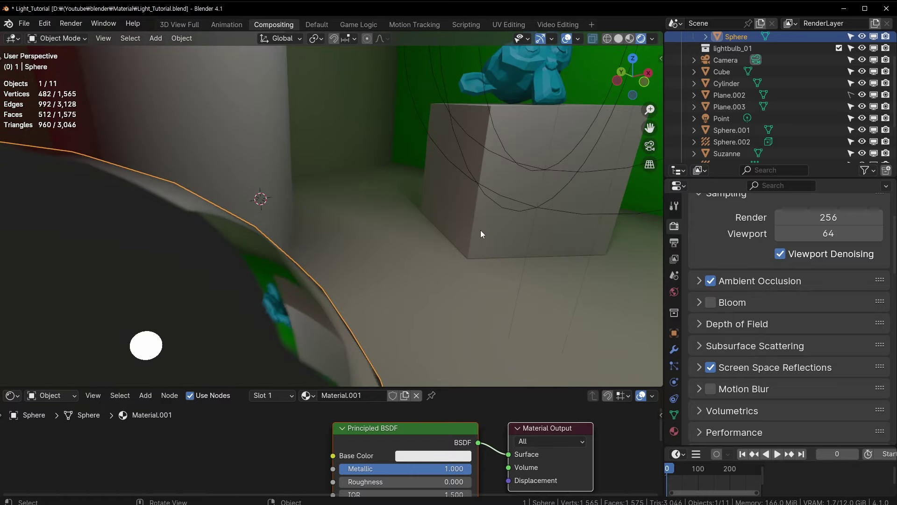
{"action": "scroll", "coordinate": [482, 233], "scroll_direction": "down", "scroll_amount": 3}
{"action": "mouse_move", "coordinate": [515, 213]}
{"action": "middle_mouse_down"}
{"action": "mouse_move", "coordinate": [432, 211]}
{"action": "mouse_move", "coordinate": [523, 150]}
{"action": "middle_mouse_up"}
{"action": "left_click", "coordinate": [522, 153]}
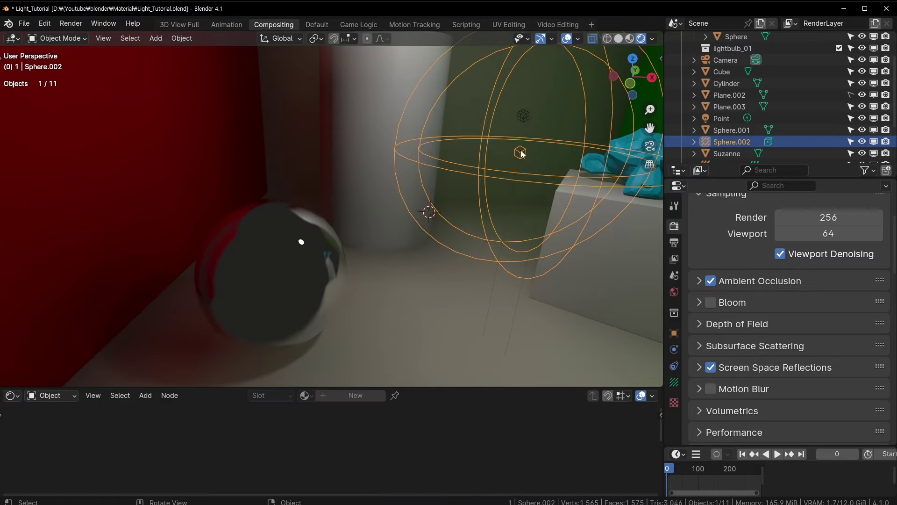
{"action": "scroll", "coordinate": [517, 221], "scroll_direction": "down", "scroll_amount": 3}
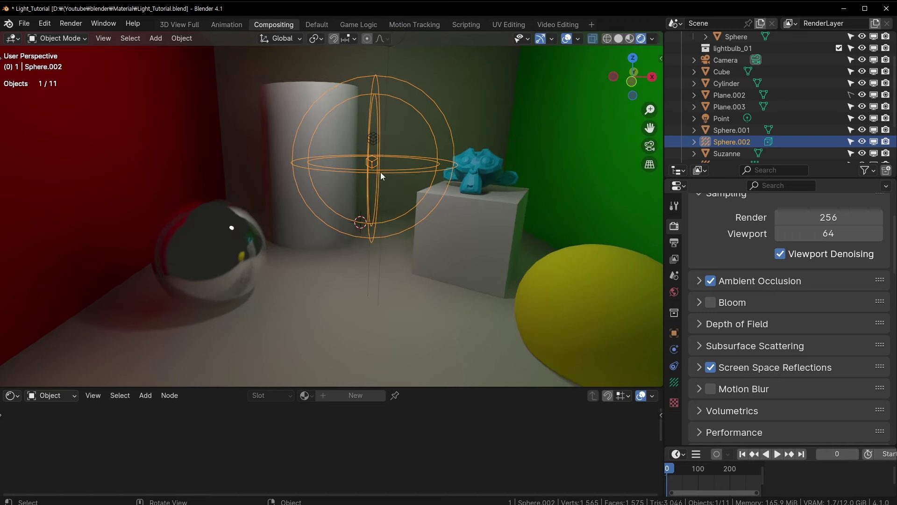
- Move the reflection probe toward the room centre and lower it about 1 m
{"action": "key", "text": "g"}
{"action": "left_click", "coordinate": [380, 176]}
{"action": "scroll", "coordinate": [380, 175], "scroll_direction": "down", "scroll_amount": 3}
{"action": "key", "text": "g"}
{"action": "key", "text": "z"}
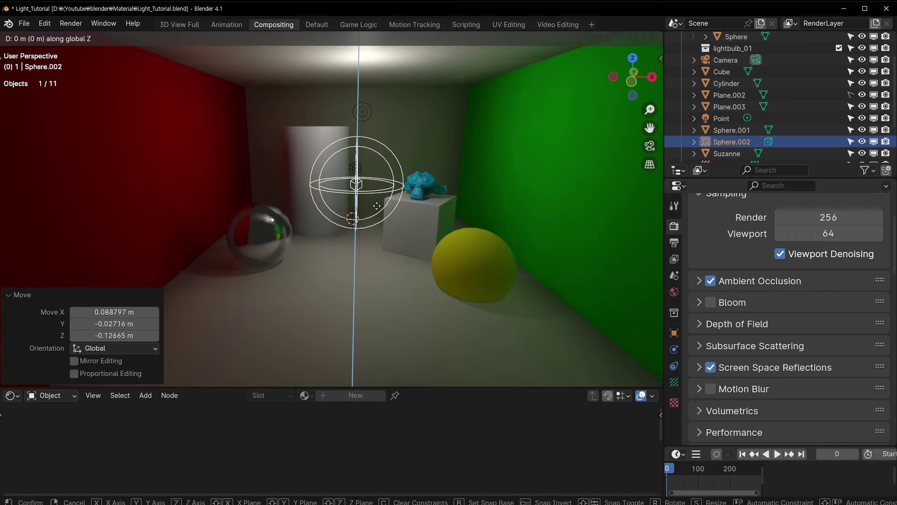
{"action": "left_click", "coordinate": [374, 206]}
{"action": "middle_click_drag", "start_coordinate": [374, 205], "coordinate": [370, 233]}
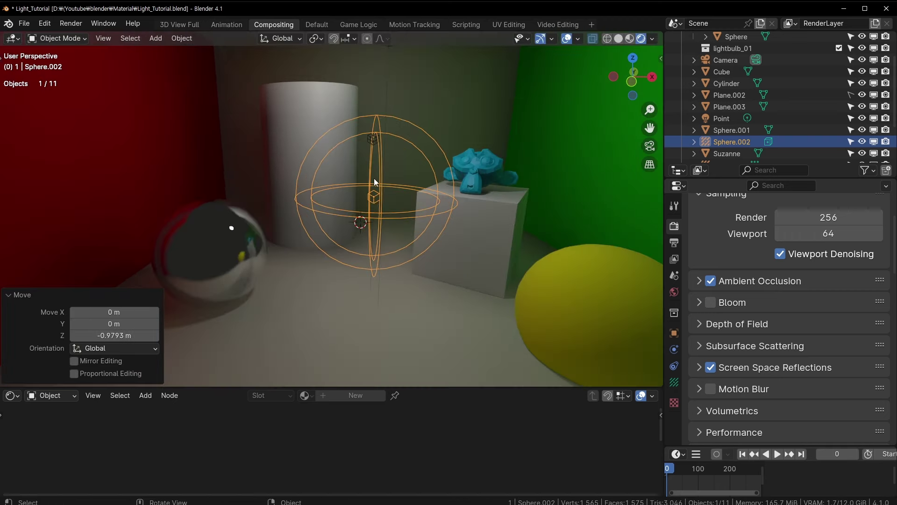
{"action": "scroll", "coordinate": [229, 240], "scroll_direction": "up", "scroll_amount": 2}
- Try moving the mirror ball toward the room centre, then undo both moves
{"action": "left_click", "coordinate": [229, 241]}
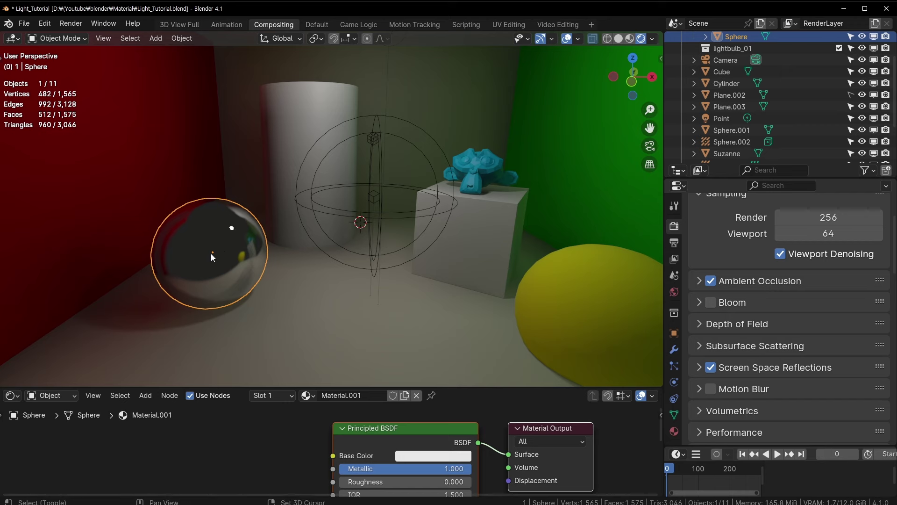
{"action": "middle_click_drag", "start_coordinate": [211, 253], "coordinate": [285, 212], "text": "shift"}
{"action": "middle_click_drag", "start_coordinate": [319, 185], "coordinate": [278, 196], "text": "shift"}
{"action": "left_click", "coordinate": [377, 197]}
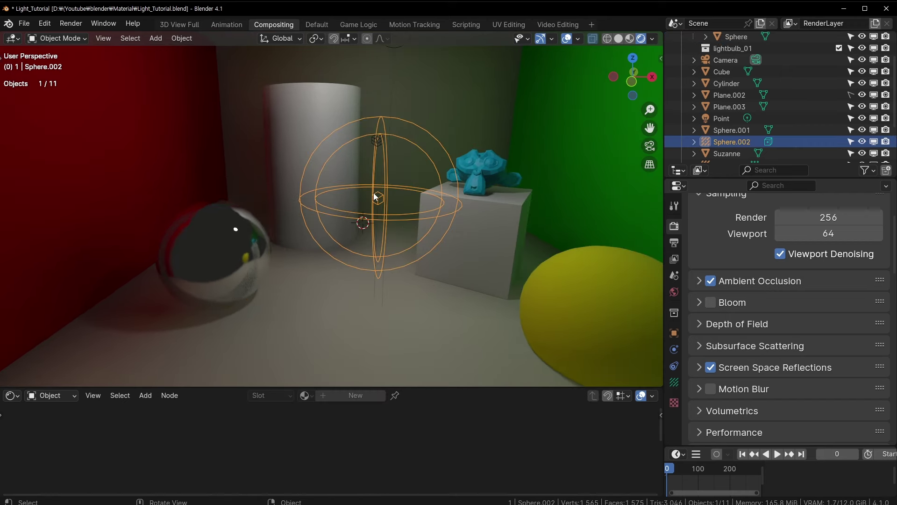
{"action": "left_click", "coordinate": [203, 253]}
{"action": "mouse_move", "coordinate": [204, 253]}
{"action": "left_mouse_down"}
{"action": "mouse_move", "coordinate": [368, 205]}
{"action": "mouse_move", "coordinate": [209, 234]}
{"action": "left_mouse_up"}
{"action": "key", "text": "ctrl+z"}
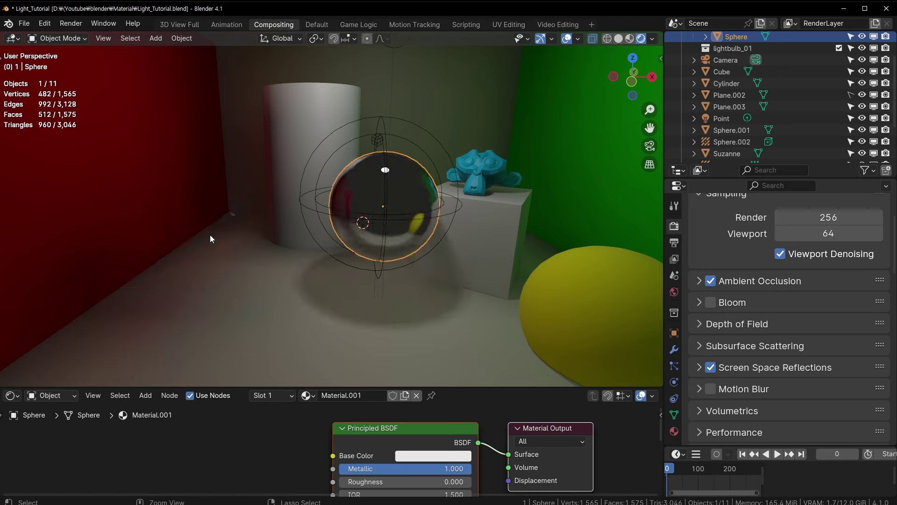
{"action": "key", "text": "ctrl+z"}
- Reselect the reflection probe and zoom in and out to check its placement
{"action": "left_click", "coordinate": [397, 189]}
{"action": "scroll", "coordinate": [400, 216], "scroll_direction": "down", "scroll_amount": 3}
{"action": "scroll", "coordinate": [371, 216], "scroll_direction": "down", "scroll_amount": 2}
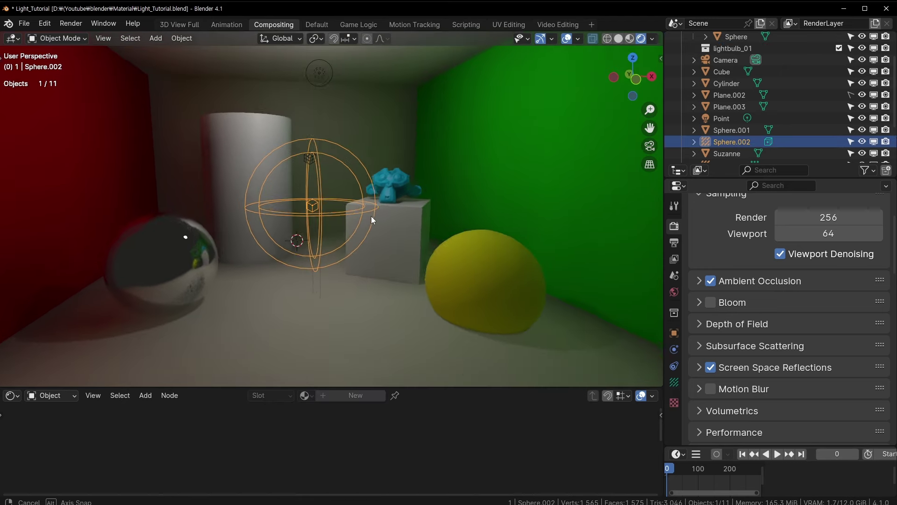
{"action": "scroll", "coordinate": [354, 214], "scroll_direction": "down", "scroll_amount": 2}
{"action": "scroll", "coordinate": [355, 214], "scroll_direction": "up", "scroll_amount": 3}
{"action": "scroll", "coordinate": [336, 226], "scroll_direction": "up", "scroll_amount": 2}
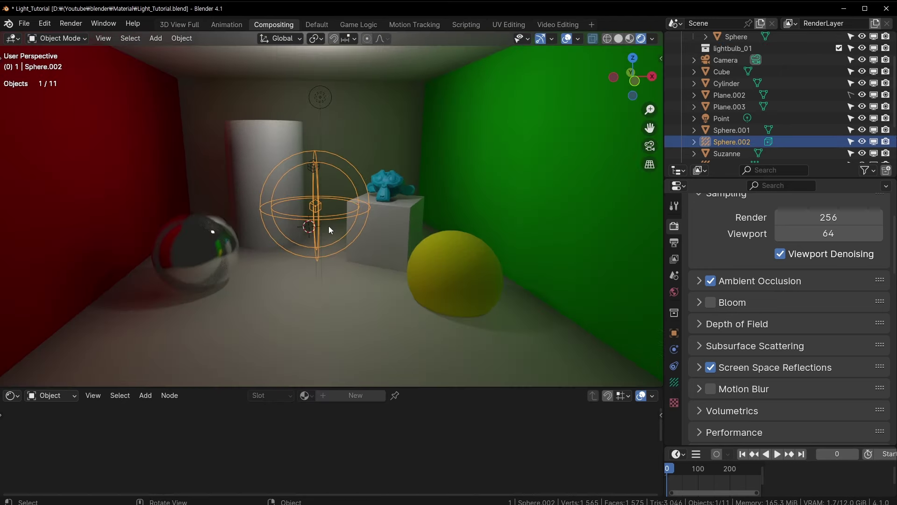
{"action": "scroll", "coordinate": [289, 228], "scroll_direction": "down", "scroll_amount": 3}
- Raise the reflection probe about 1 m and save the file
{"action": "key", "text": "g"}
{"action": "key", "text": "z"}
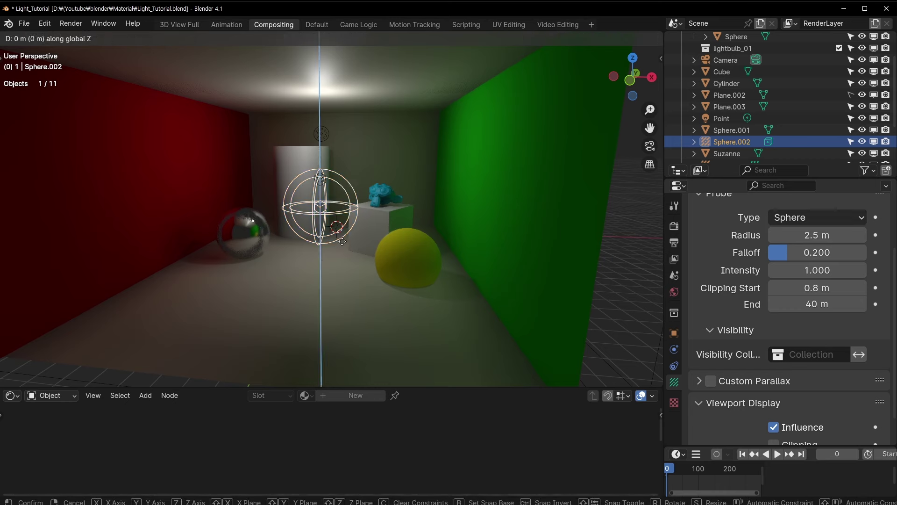
{"action": "left_click", "coordinate": [344, 220]}
{"action": "middle_click_drag", "start_coordinate": [344, 220], "coordinate": [368, 234]}
{"action": "key", "text": "ctrl+s"}
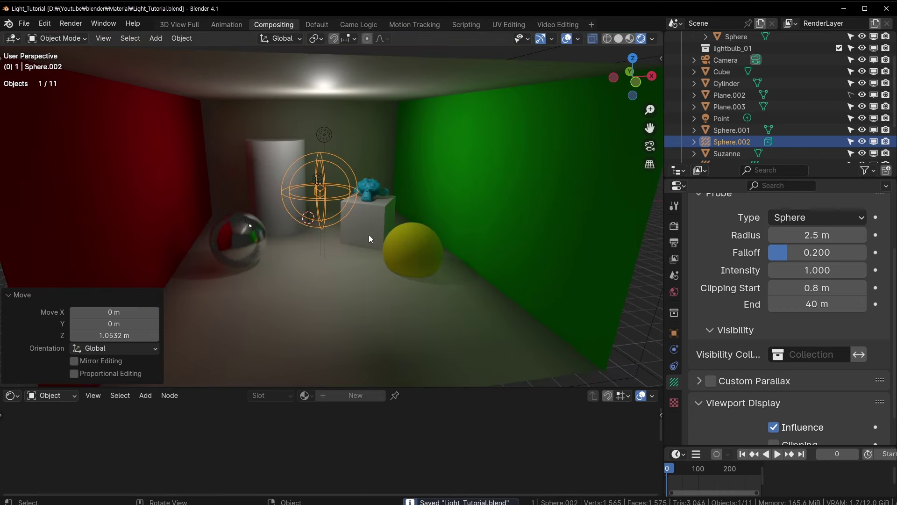
- Reposition the probe freely and check it from a new angle
{"action": "key", "text": "g"}
{"action": "left_click", "coordinate": [314, 184]}
{"action": "middle_click_drag", "start_coordinate": [314, 184], "coordinate": [235, 243]}
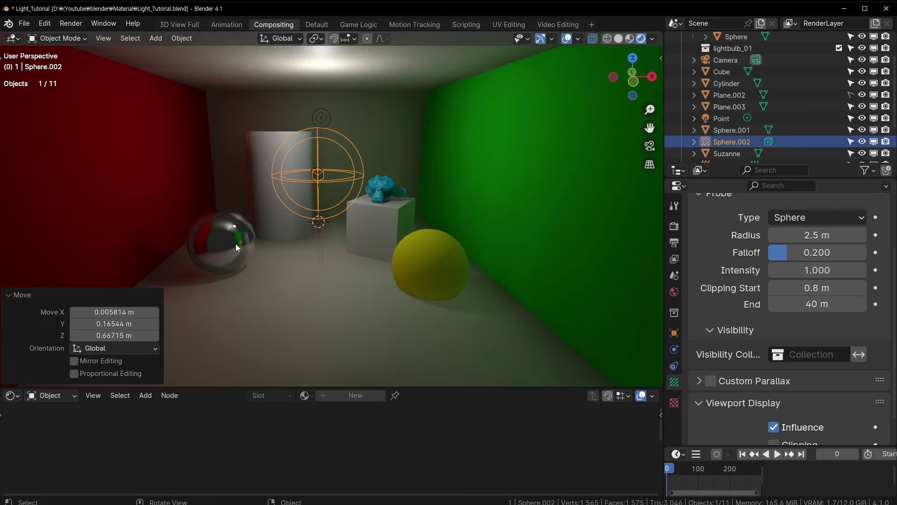
{"action": "scroll", "coordinate": [782, 348], "scroll_direction": "down", "scroll_amount": 2}
{"action": "scroll", "coordinate": [783, 348], "scroll_direction": "up", "scroll_amount": 5}
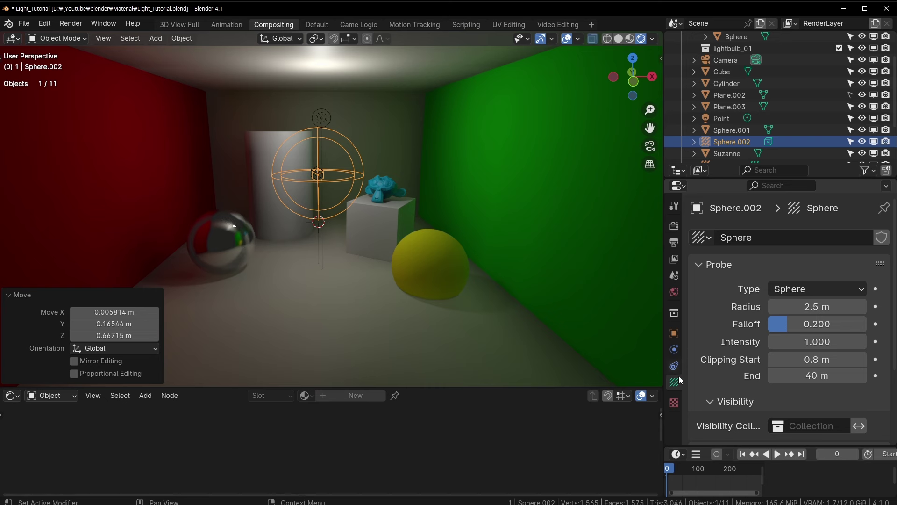
- Switch the probe type to Box and back to Sphere, set Radius 9.1 m, and save
{"action": "left_click", "coordinate": [797, 288]}
{"action": "left_click", "coordinate": [796, 325]}
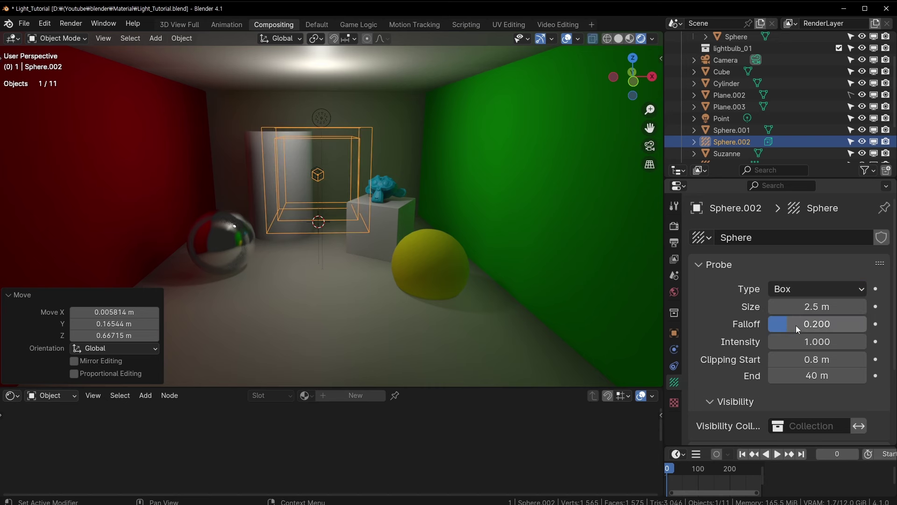
{"action": "left_click", "coordinate": [838, 290]}
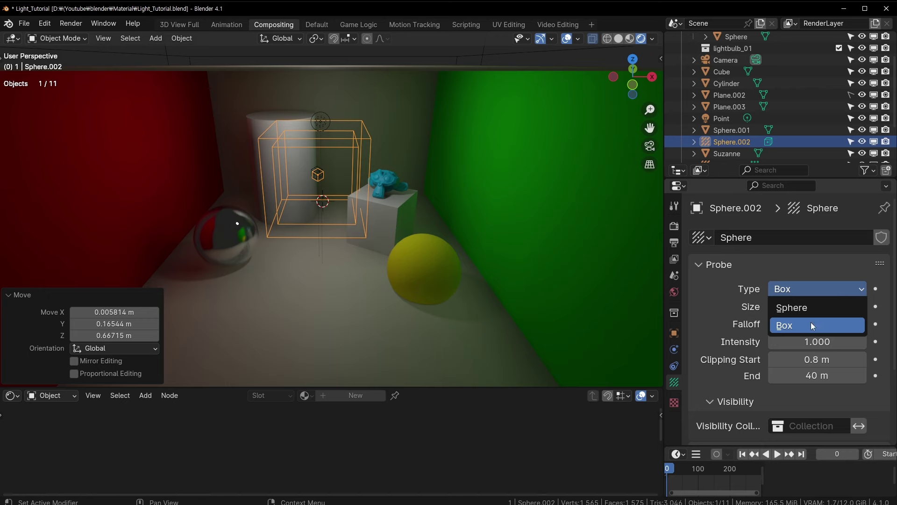
{"action": "left_click", "coordinate": [813, 309]}
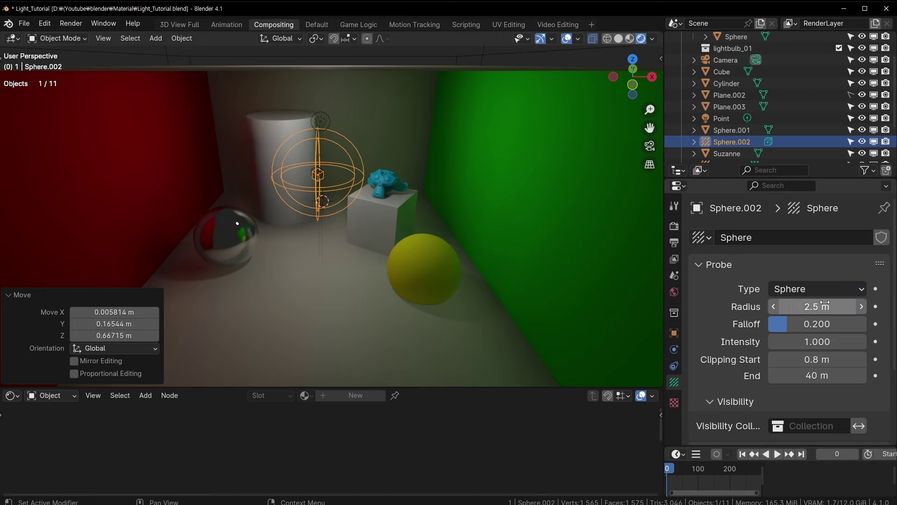
{"action": "mouse_move", "coordinate": [825, 306]}
{"action": "left_mouse_down"}
{"action": "mouse_move", "coordinate": [855, 306]}
{"action": "mouse_move", "coordinate": [769, 329]}
{"action": "left_mouse_up"}
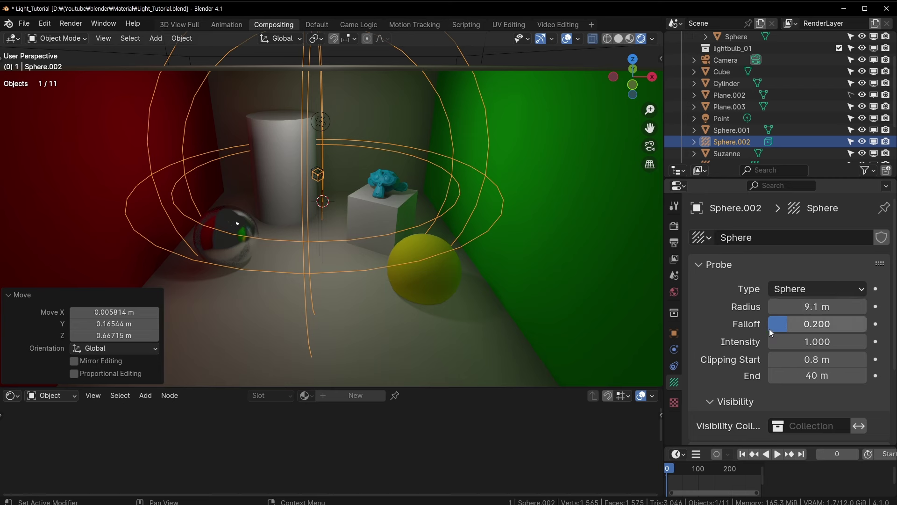
{"action": "key", "text": "ctrl+s"}
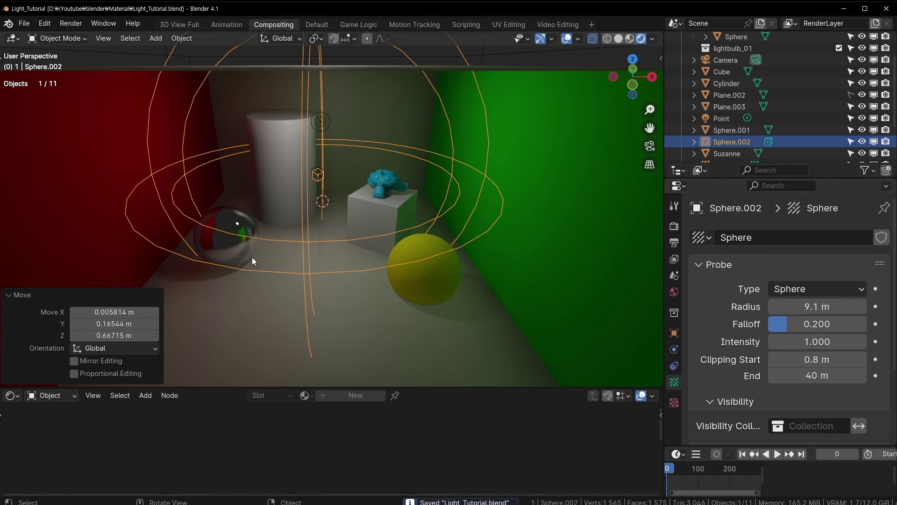
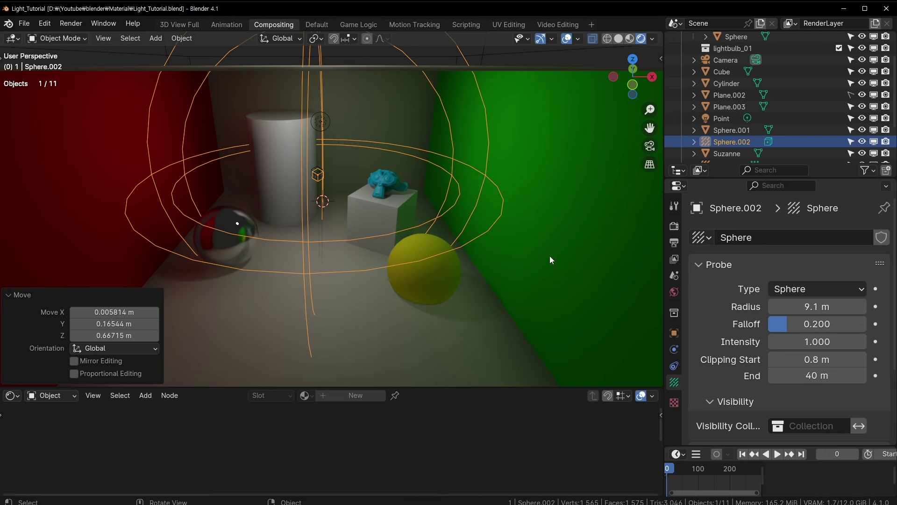
- Widen the reflection probe's influence radius to 9.9 m and save the file
{"action": "left_click_drag", "start_coordinate": [797, 306], "coordinate": [790, 306]}
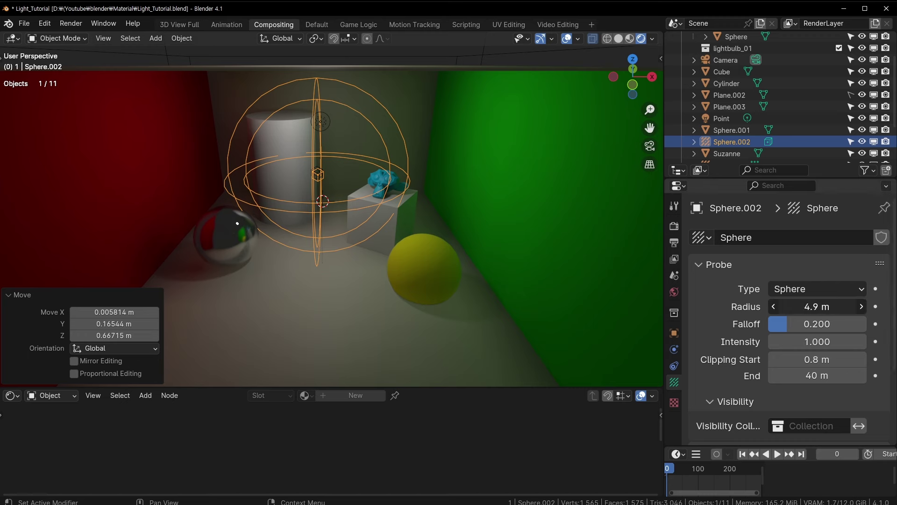
{"action": "left_click_drag", "start_coordinate": [817, 306], "coordinate": [827, 306]}
{"action": "key", "text": "ctrl+s"}
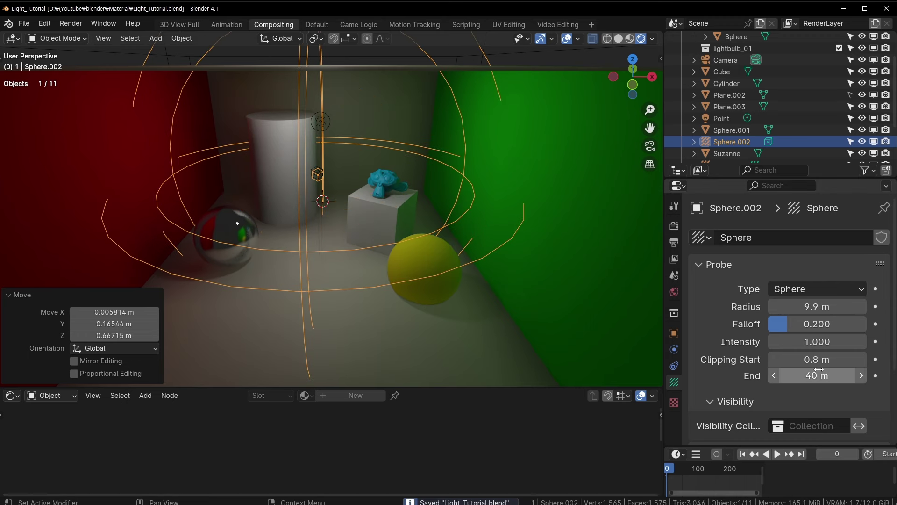
- Lower the probe's clipping start to 0.03 m
{"action": "scroll", "coordinate": [813, 375], "scroll_direction": "down", "scroll_amount": 3}
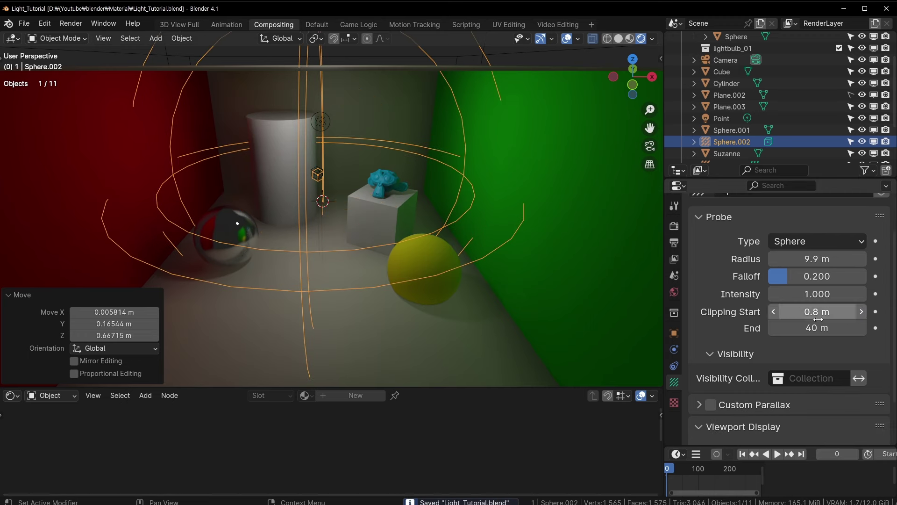
{"action": "left_click_drag", "start_coordinate": [816, 311], "coordinate": [807, 311]}
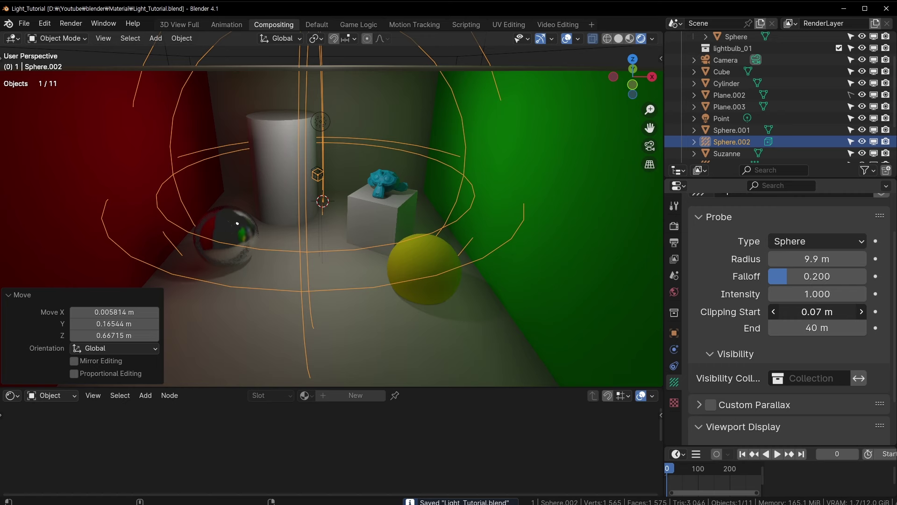
{"action": "scroll", "coordinate": [792, 381], "scroll_direction": "down", "scroll_amount": 3}
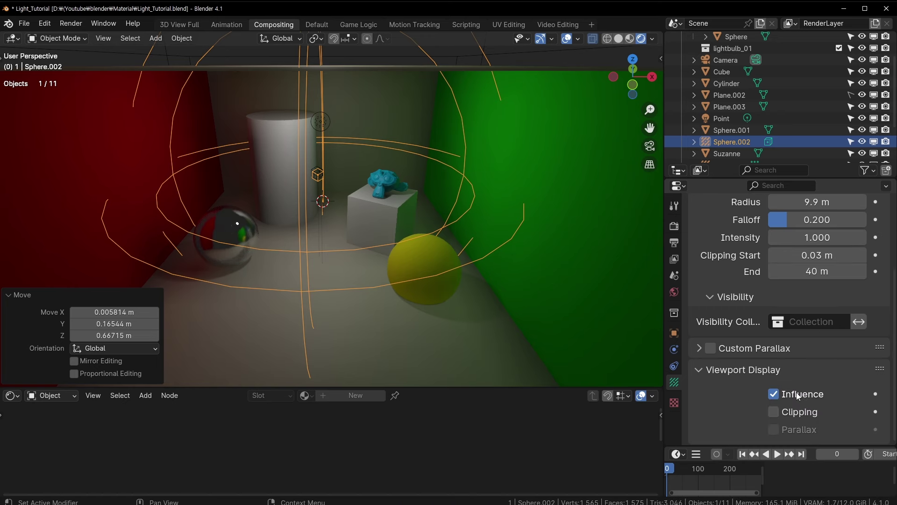
- Bring up the Indirect Lighting bake settings in Render properties
{"action": "left_click", "coordinate": [674, 228]}
{"action": "scroll", "coordinate": [768, 326], "scroll_direction": "down", "scroll_amount": 6}
{"action": "scroll", "coordinate": [777, 324], "scroll_direction": "down", "scroll_amount": 1}
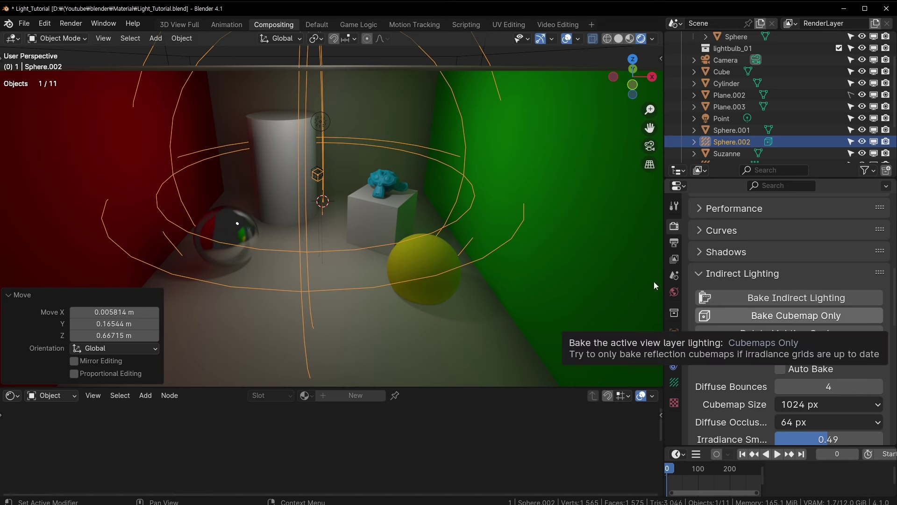
{"action": "scroll", "coordinate": [322, 187], "scroll_direction": "up", "scroll_amount": 2}
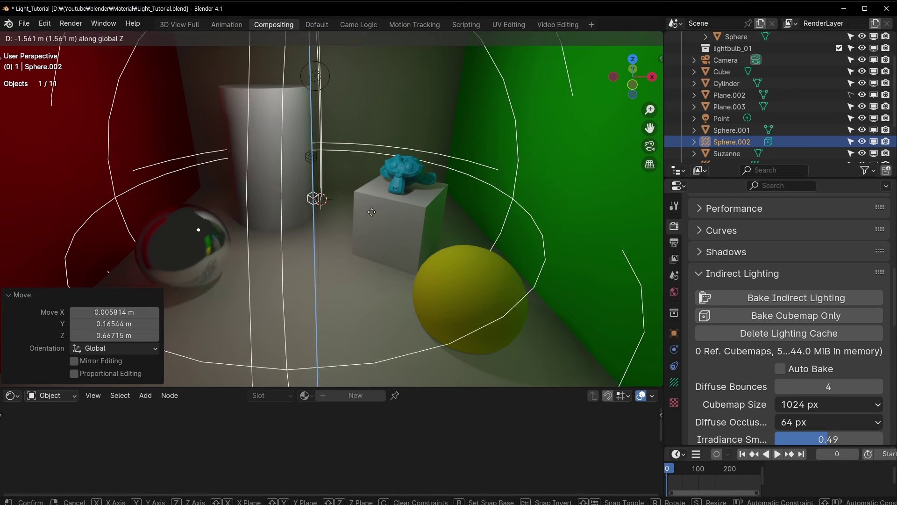
- Lower the reflection probe about 1.05 m along Z, then reselect Sphere.002
{"action": "key", "text": "g"}
{"action": "key", "text": "z"}
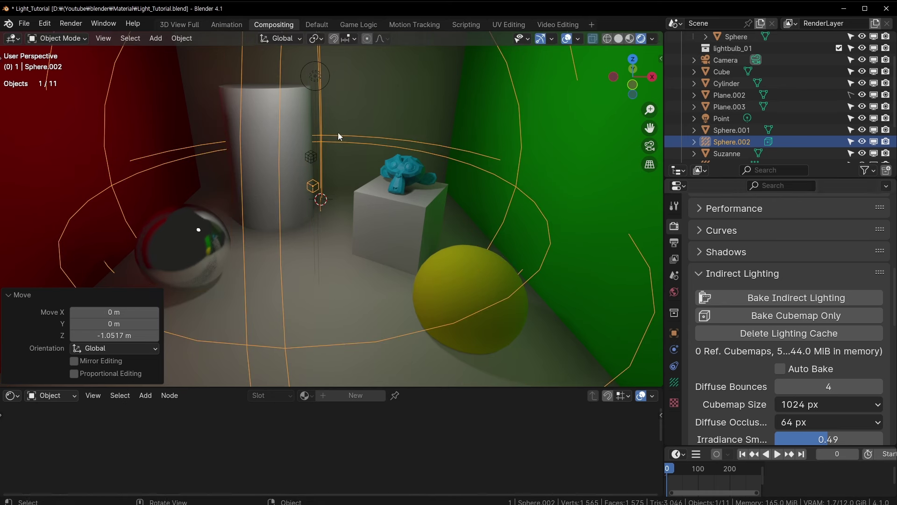
{"action": "left_click", "coordinate": [304, 158]}
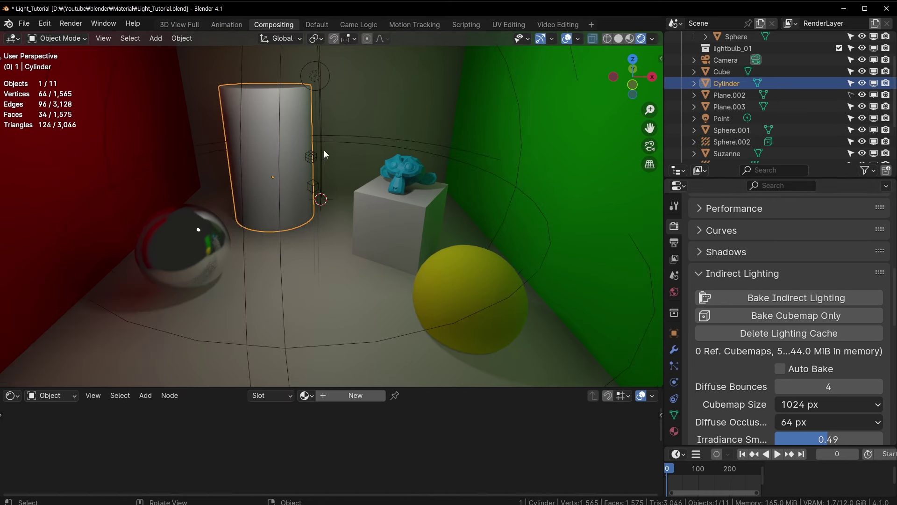
{"action": "left_click", "coordinate": [314, 186]}
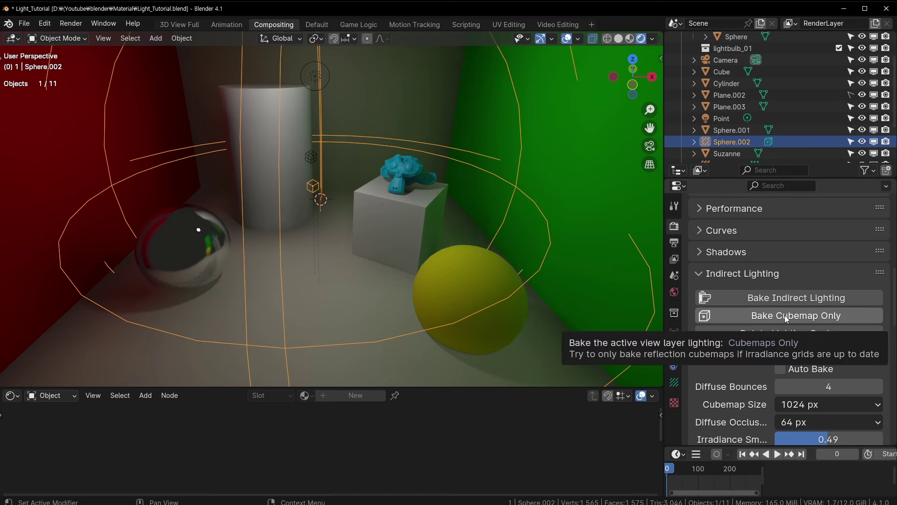
{"action": "scroll", "coordinate": [809, 360], "scroll_direction": "down", "scroll_amount": 5}
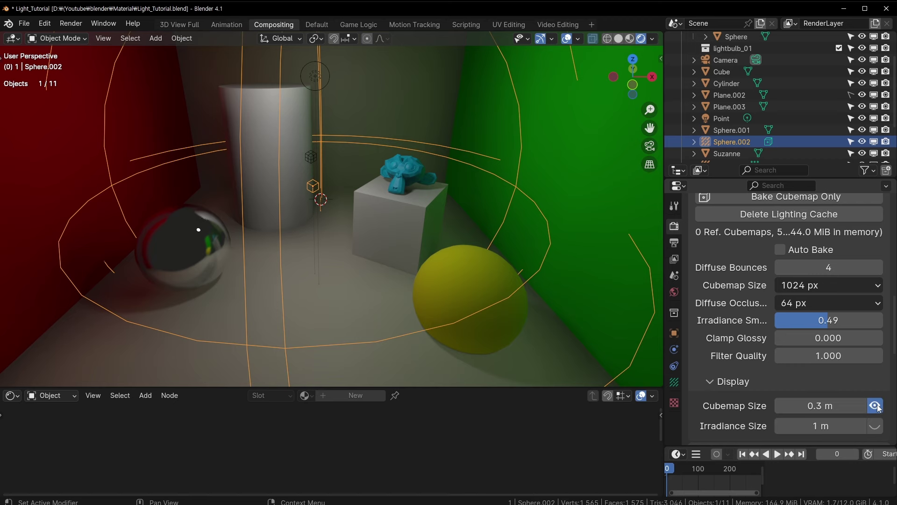
{"action": "scroll", "coordinate": [814, 296], "scroll_direction": "up", "scroll_amount": 4}
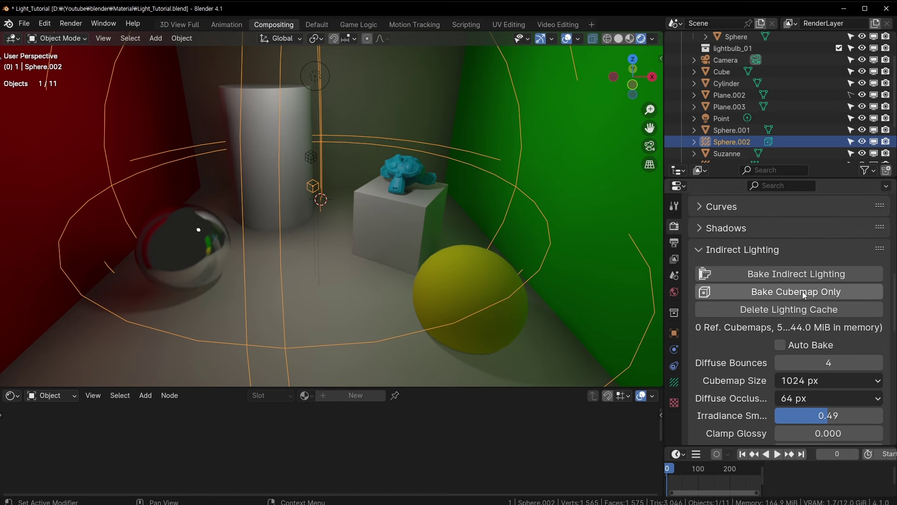
- Bake only the reflection cubemaps
{"action": "left_click", "coordinate": [803, 295]}
{"action": "scroll", "coordinate": [322, 211], "scroll_direction": "up", "scroll_amount": 2}
{"action": "scroll", "coordinate": [308, 187], "scroll_direction": "up", "scroll_amount": 2}
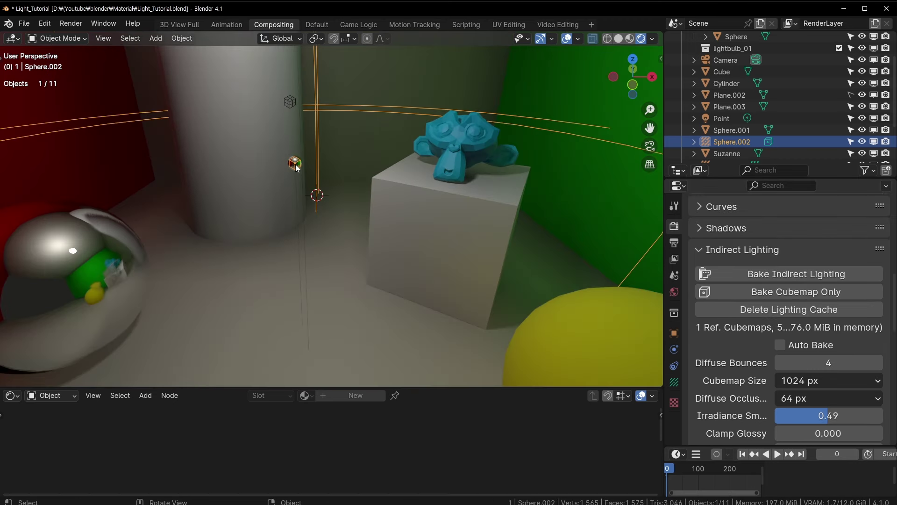
- Enlarge the cubemap preview display size from 0.3 m to 4.3 m and inspect it
{"action": "scroll", "coordinate": [296, 172], "scroll_direction": "down", "scroll_amount": 2}
{"action": "scroll", "coordinate": [300, 183], "scroll_direction": "down", "scroll_amount": 2}
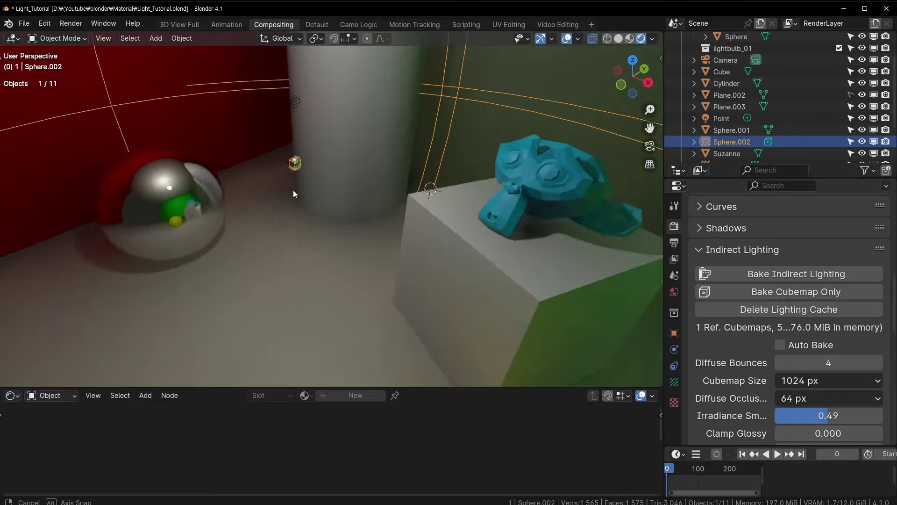
{"action": "scroll", "coordinate": [293, 189], "scroll_direction": "down", "scroll_amount": 3}
{"action": "scroll", "coordinate": [784, 402], "scroll_direction": "down", "scroll_amount": 5}
{"action": "scroll", "coordinate": [827, 351], "scroll_direction": "down", "scroll_amount": 5}
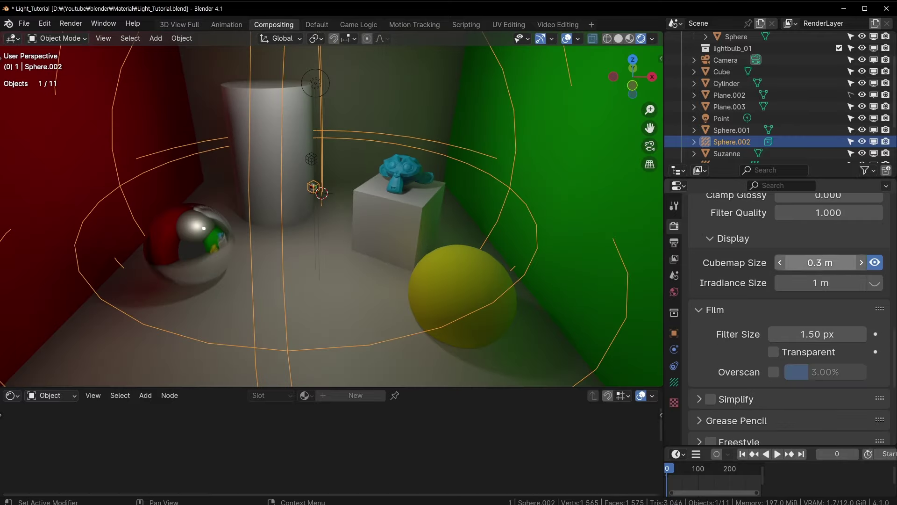
{"action": "left_click_drag", "start_coordinate": [821, 263], "coordinate": [841, 263]}
{"action": "scroll", "coordinate": [352, 203], "scroll_direction": "up", "scroll_amount": 3}
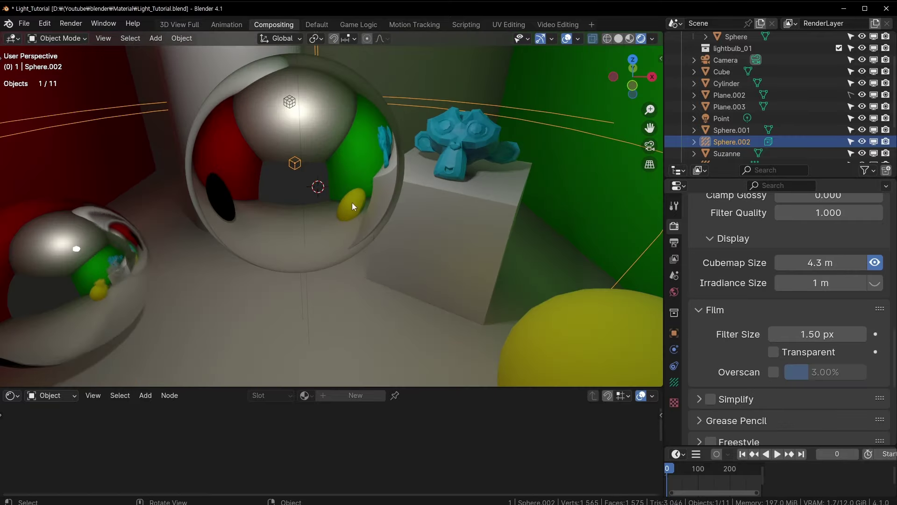
{"action": "mouse_move", "coordinate": [290, 166]}
{"action": "middle_mouse_down"}
{"action": "mouse_move", "coordinate": [494, 170]}
{"action": "mouse_move", "coordinate": [333, 165]}
{"action": "mouse_move", "coordinate": [205, 193]}
{"action": "mouse_move", "coordinate": [350, 206]}
{"action": "mouse_move", "coordinate": [212, 247]}
{"action": "mouse_move", "coordinate": [457, 133]}
{"action": "middle_mouse_up"}
- Select the left metallic sphere and locate Screen Space Reflections in Render properties
{"action": "left_click", "coordinate": [208, 312]}
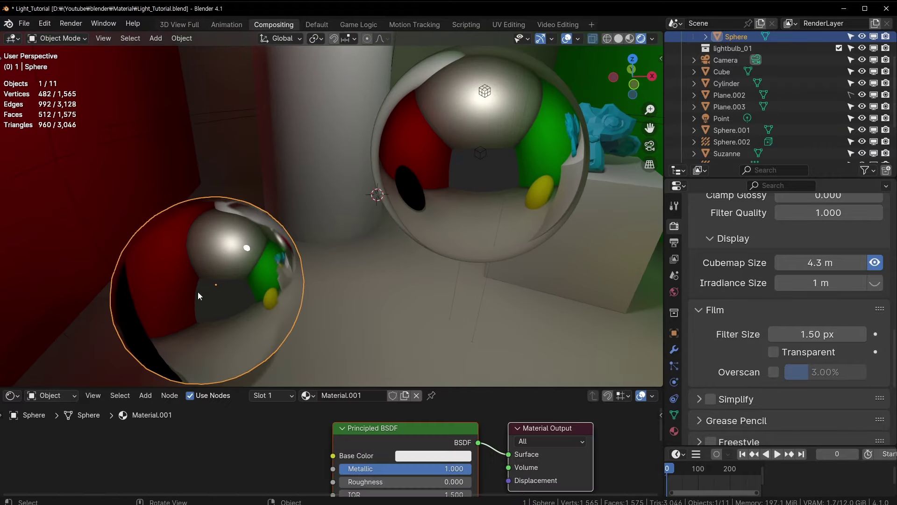
{"action": "middle_click_drag", "start_coordinate": [337, 255], "coordinate": [321, 259], "text": "shift"}
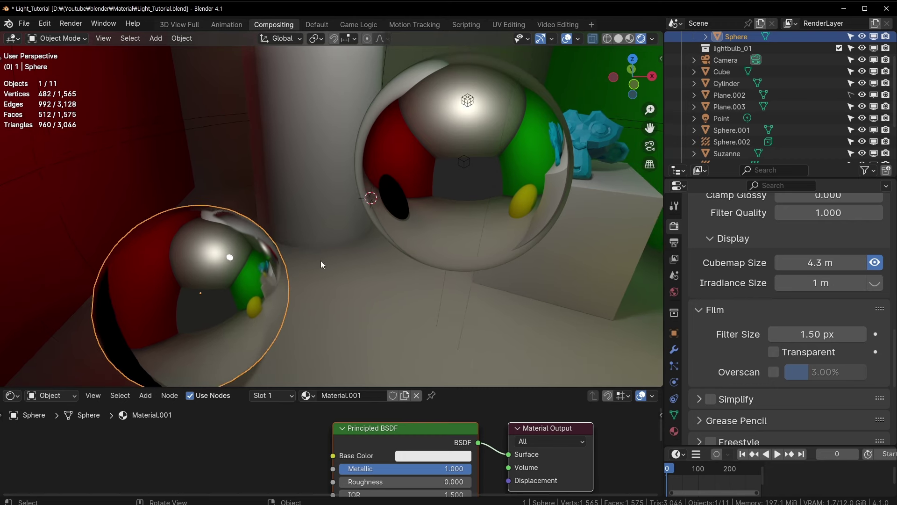
{"action": "scroll", "coordinate": [386, 186], "scroll_direction": "down", "scroll_amount": 2}
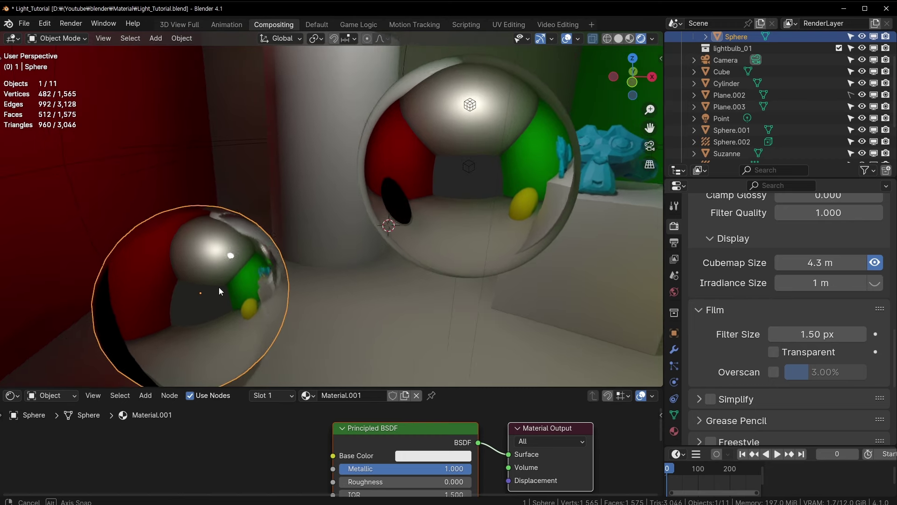
{"action": "scroll", "coordinate": [218, 287], "scroll_direction": "down", "scroll_amount": 2}
{"action": "scroll", "coordinate": [385, 253], "scroll_direction": "up", "scroll_amount": 1}
{"action": "scroll", "coordinate": [357, 264], "scroll_direction": "up", "scroll_amount": 2}
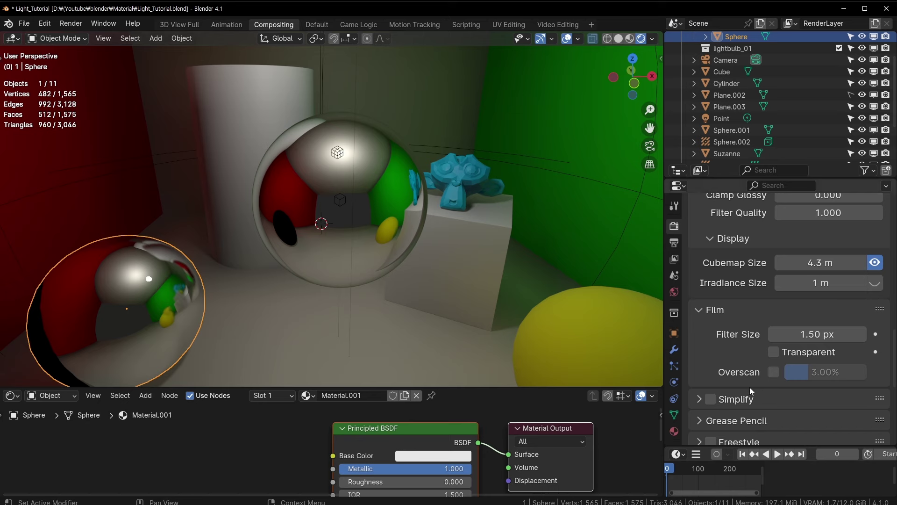
{"action": "scroll", "coordinate": [748, 388], "scroll_direction": "up", "scroll_amount": 2}
{"action": "scroll", "coordinate": [356, 210], "scroll_direction": "up", "scroll_amount": 3}
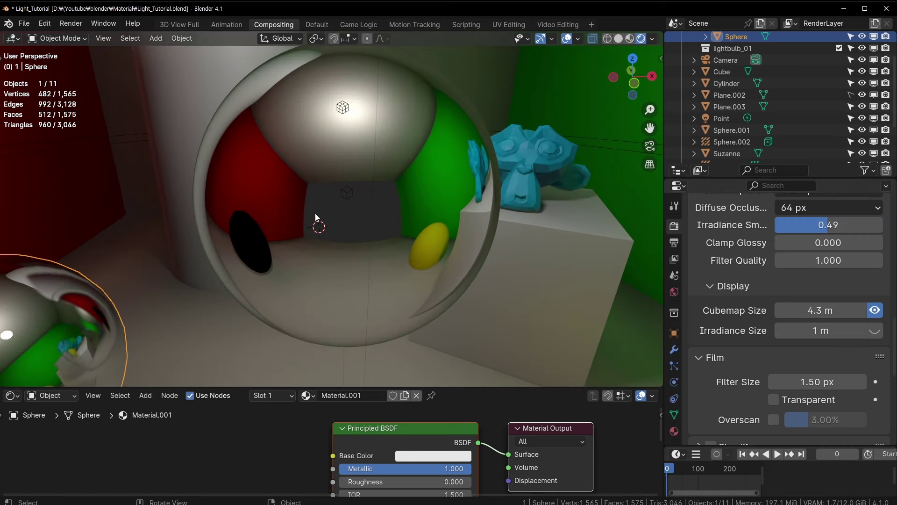
{"action": "scroll", "coordinate": [327, 210], "scroll_direction": "down", "scroll_amount": 3}
{"action": "scroll", "coordinate": [358, 203], "scroll_direction": "up", "scroll_amount": 2}
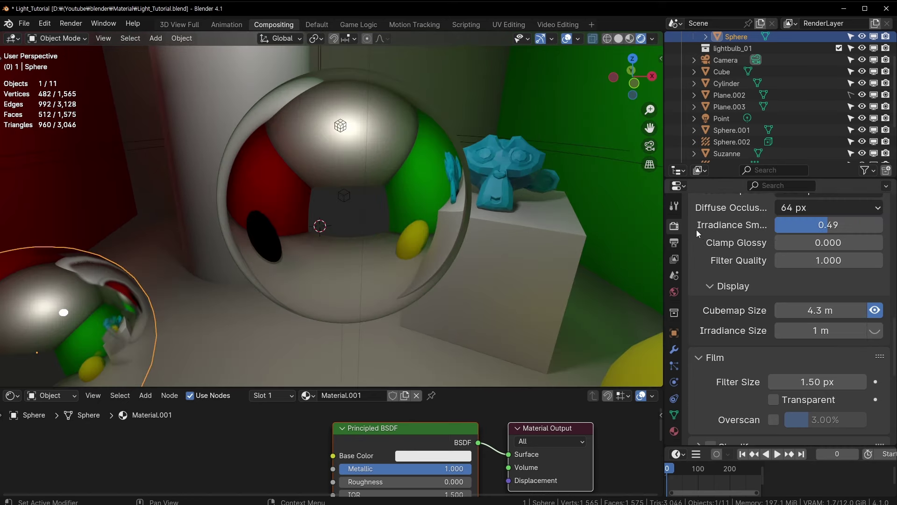
{"action": "scroll", "coordinate": [708, 259], "scroll_direction": "up", "scroll_amount": 5}
{"action": "scroll", "coordinate": [719, 264], "scroll_direction": "up", "scroll_amount": 5}
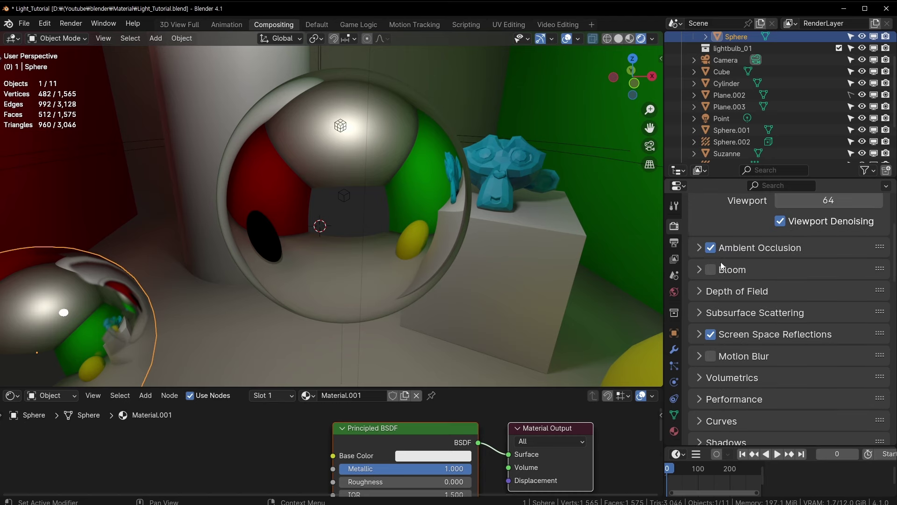
- Turn off Screen Space Reflections and orbit to check the chrome spheres
{"action": "left_click", "coordinate": [710, 334]}
{"action": "middle_click_drag", "start_coordinate": [607, 233], "coordinate": [422, 172]}
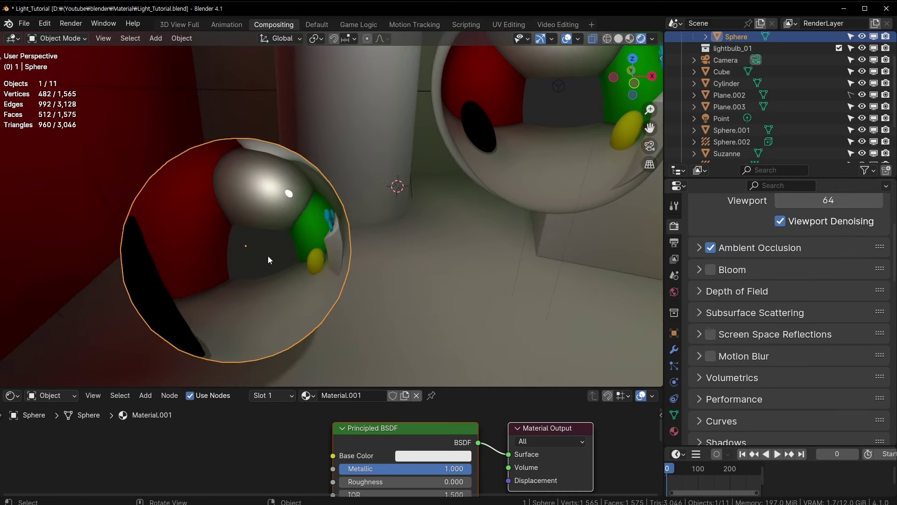
{"action": "mouse_move", "coordinate": [268, 256]}
{"action": "middle_mouse_down"}
{"action": "mouse_move", "coordinate": [291, 273]}
{"action": "mouse_move", "coordinate": [525, 162]}
{"action": "mouse_move", "coordinate": [502, 213]}
{"action": "mouse_move", "coordinate": [516, 215]}
{"action": "mouse_move", "coordinate": [556, 158]}
{"action": "middle_mouse_up"}
{"action": "left_click", "coordinate": [502, 212]}
- Shrink the probe Sphere.002's cubemap preview display to 0.8 m
{"action": "left_click", "coordinate": [560, 150]}
{"action": "scroll", "coordinate": [781, 396], "scroll_direction": "down", "scroll_amount": 2}
{"action": "scroll", "coordinate": [827, 359], "scroll_direction": "down", "scroll_amount": 8}
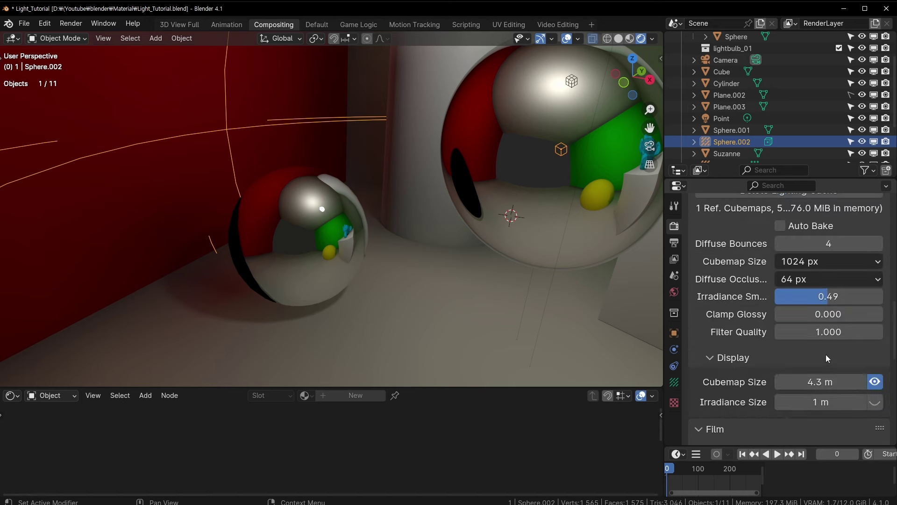
{"action": "left_click_drag", "start_coordinate": [835, 383], "coordinate": [790, 383]}
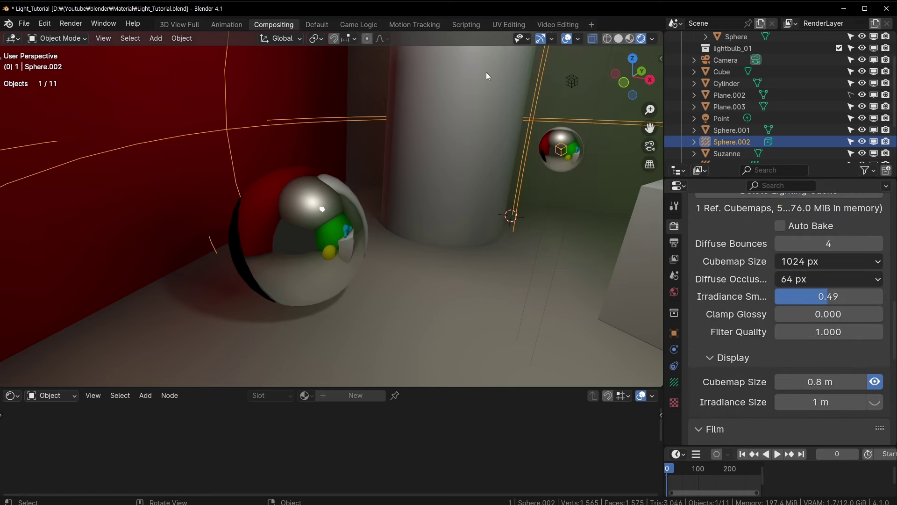
{"action": "scroll", "coordinate": [369, 205], "scroll_direction": "up", "scroll_amount": 3}
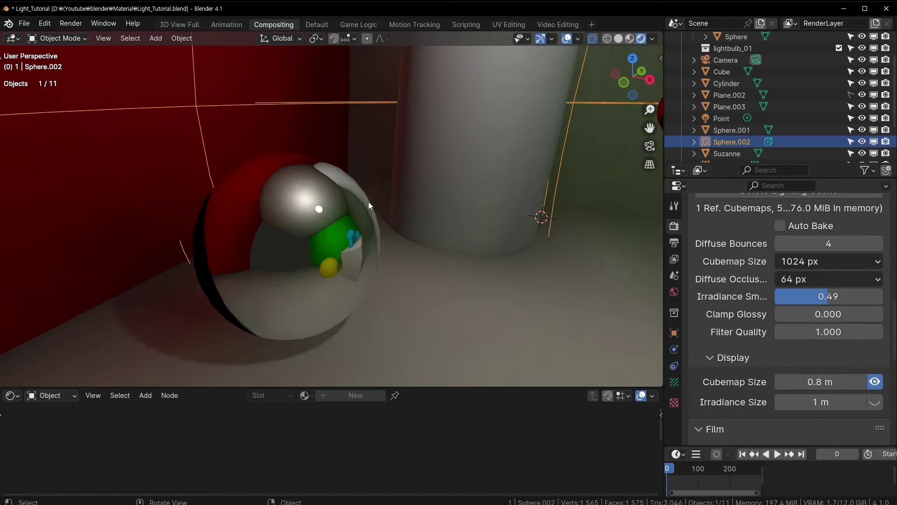
{"action": "scroll", "coordinate": [289, 230], "scroll_direction": "up", "scroll_amount": 3}
- Select the glass sphere and orbit the scene to inspect the baked reflections
{"action": "left_click", "coordinate": [289, 230]}
{"action": "mouse_move", "coordinate": [354, 233]}
{"action": "middle_mouse_down"}
{"action": "mouse_move", "coordinate": [330, 229]}
{"action": "mouse_move", "coordinate": [428, 229]}
{"action": "mouse_move", "coordinate": [417, 234]}
{"action": "mouse_move", "coordinate": [366, 234]}
{"action": "mouse_move", "coordinate": [432, 216]}
{"action": "mouse_move", "coordinate": [283, 260]}
{"action": "middle_mouse_up"}
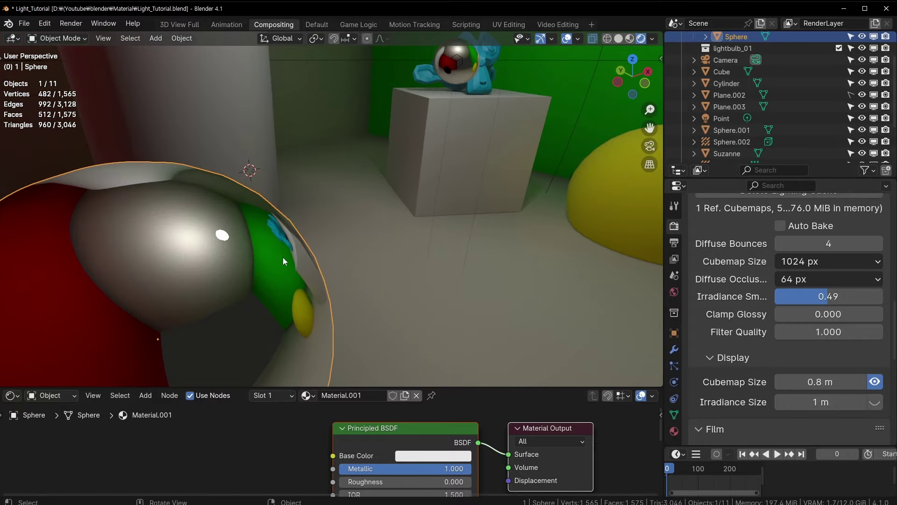
{"action": "mouse_move", "coordinate": [464, 92]}
{"action": "middle_mouse_down"}
{"action": "mouse_move", "coordinate": [270, 185]}
{"action": "mouse_move", "coordinate": [342, 168]}
{"action": "middle_mouse_up"}
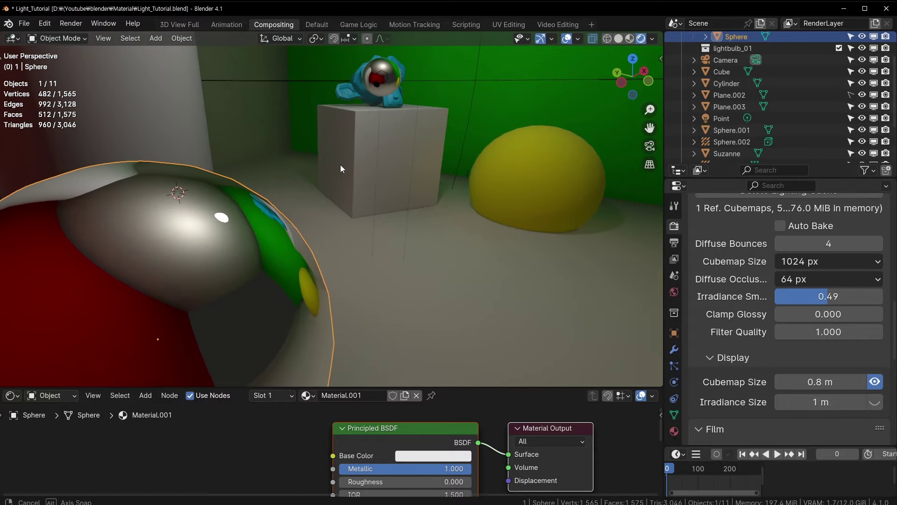
{"action": "mouse_move", "coordinate": [450, 228]}
{"action": "middle_mouse_down"}
{"action": "mouse_move", "coordinate": [263, 203]}
{"action": "mouse_move", "coordinate": [397, 156]}
{"action": "mouse_move", "coordinate": [236, 222]}
{"action": "mouse_move", "coordinate": [384, 143]}
{"action": "mouse_move", "coordinate": [316, 223]}
{"action": "mouse_move", "coordinate": [213, 252]}
{"action": "middle_mouse_up"}
{"action": "mouse_move", "coordinate": [291, 211]}
{"action": "middle_mouse_down"}
{"action": "mouse_move", "coordinate": [416, 130]}
{"action": "mouse_move", "coordinate": [431, 108]}
{"action": "mouse_move", "coordinate": [263, 286]}
{"action": "mouse_move", "coordinate": [410, 166]}
{"action": "mouse_move", "coordinate": [374, 160]}
{"action": "mouse_move", "coordinate": [498, 123]}
{"action": "mouse_move", "coordinate": [406, 176]}
{"action": "mouse_move", "coordinate": [492, 150]}
{"action": "mouse_move", "coordinate": [382, 179]}
{"action": "mouse_move", "coordinate": [447, 155]}
{"action": "mouse_move", "coordinate": [388, 168]}
{"action": "middle_mouse_up"}
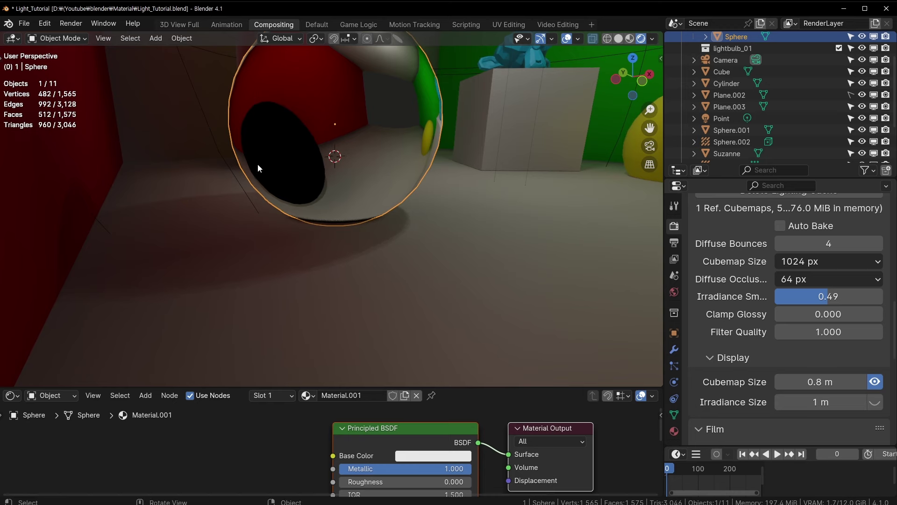
{"action": "mouse_move", "coordinate": [258, 169]}
{"action": "middle_mouse_down"}
{"action": "mouse_move", "coordinate": [367, 125]}
{"action": "mouse_move", "coordinate": [358, 217]}
{"action": "middle_mouse_up"}
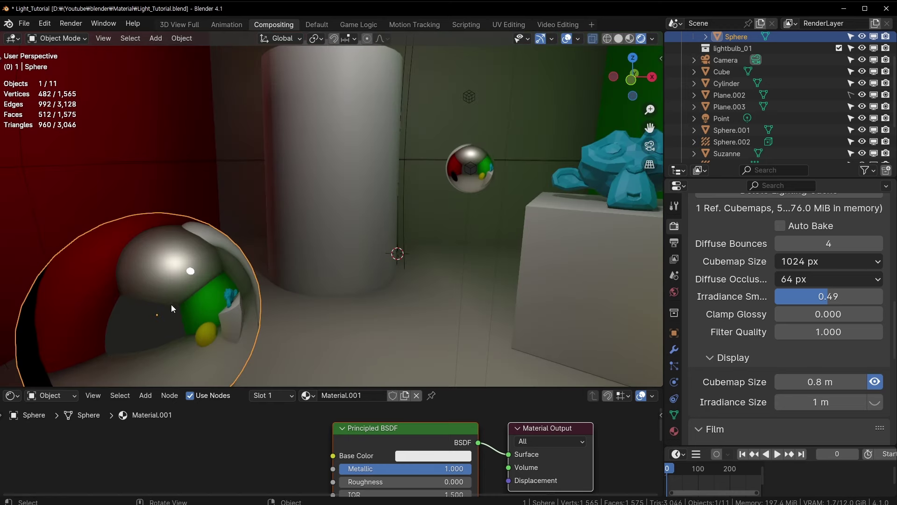
{"action": "middle_click_drag", "start_coordinate": [241, 270], "coordinate": [212, 271]}
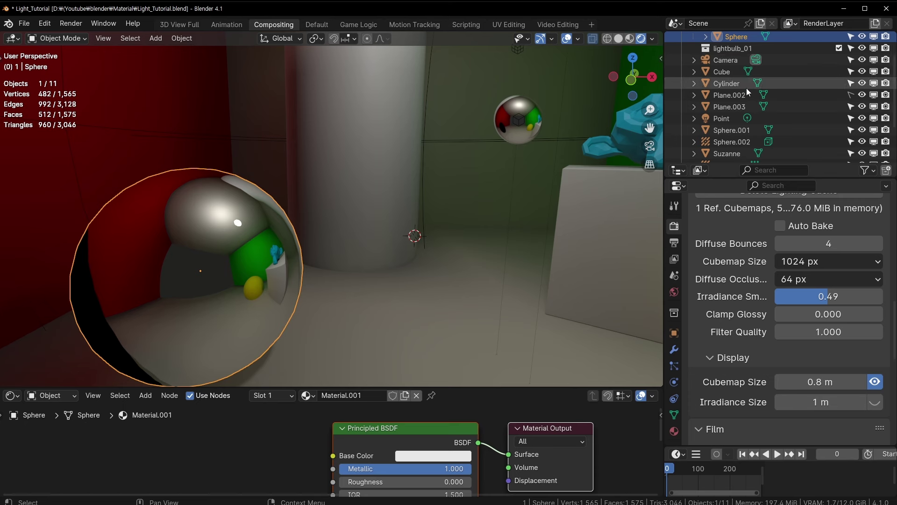
{"action": "scroll", "coordinate": [848, 67], "scroll_direction": "up", "scroll_amount": 3}
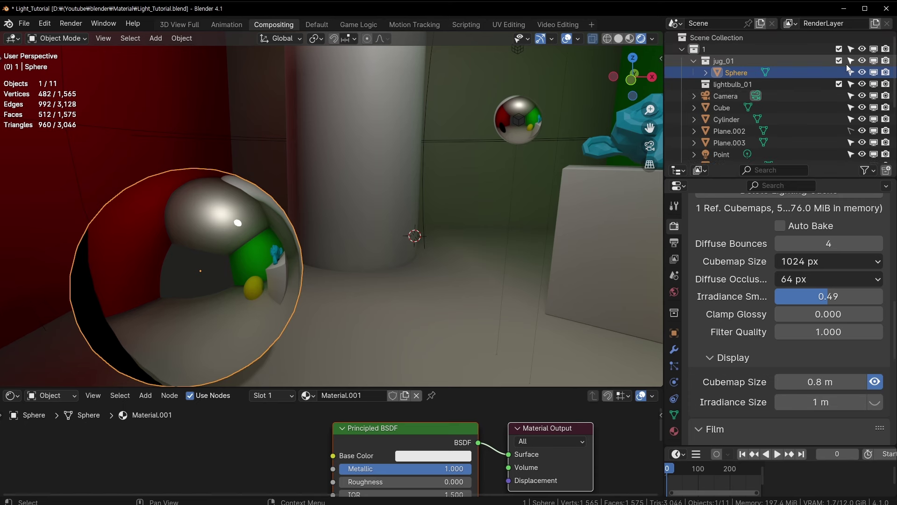
- Exclude the jug's Sphere from renders and rebake only the reflection cubemaps
{"action": "left_click", "coordinate": [887, 73]}
{"action": "left_click", "coordinate": [520, 120]}
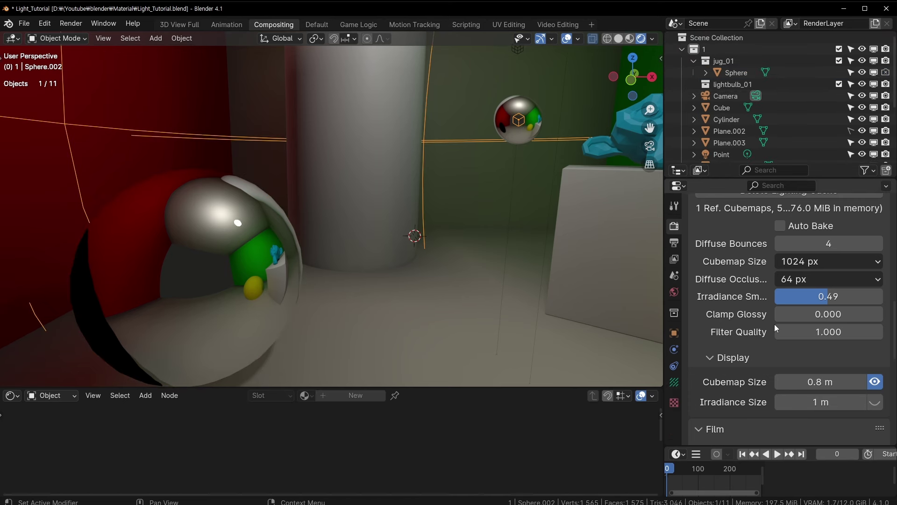
{"action": "scroll", "coordinate": [775, 324], "scroll_direction": "down", "scroll_amount": 5}
{"action": "scroll", "coordinate": [767, 369], "scroll_direction": "down", "scroll_amount": 5}
{"action": "scroll", "coordinate": [759, 360], "scroll_direction": "up", "scroll_amount": 11}
{"action": "scroll", "coordinate": [738, 323], "scroll_direction": "up", "scroll_amount": 1}
{"action": "scroll", "coordinate": [748, 285], "scroll_direction": "up", "scroll_amount": 6}
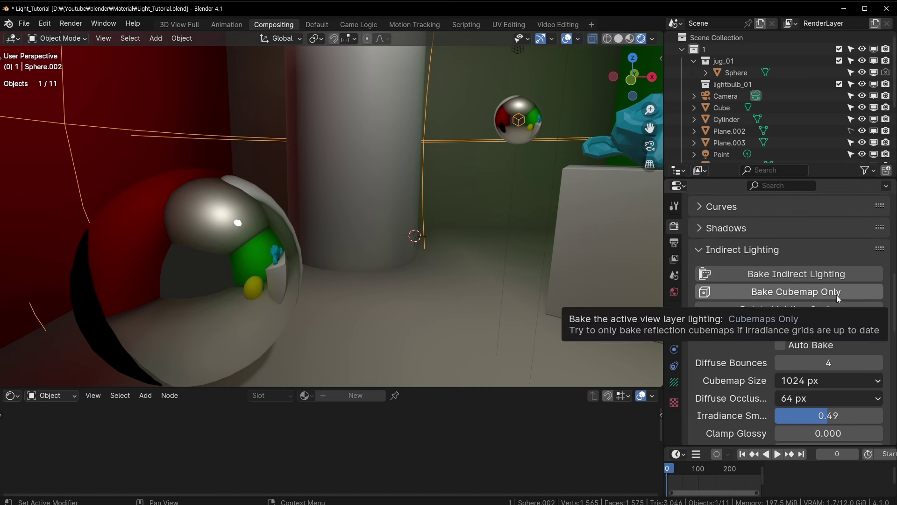
{"action": "left_click", "coordinate": [838, 295]}
- Orbit the scene, test-move the mirror sphere and undo it, then face the yellow sphere
{"action": "mouse_move", "coordinate": [511, 286]}
{"action": "middle_mouse_down"}
{"action": "mouse_move", "coordinate": [429, 286]}
{"action": "mouse_move", "coordinate": [322, 254]}
{"action": "mouse_move", "coordinate": [364, 249]}
{"action": "middle_mouse_up"}
{"action": "middle_click_drag", "start_coordinate": [298, 233], "coordinate": [237, 300]}
{"action": "left_click", "coordinate": [302, 187]}
{"action": "key", "text": "g"}
{"action": "left_click", "coordinate": [312, 136]}
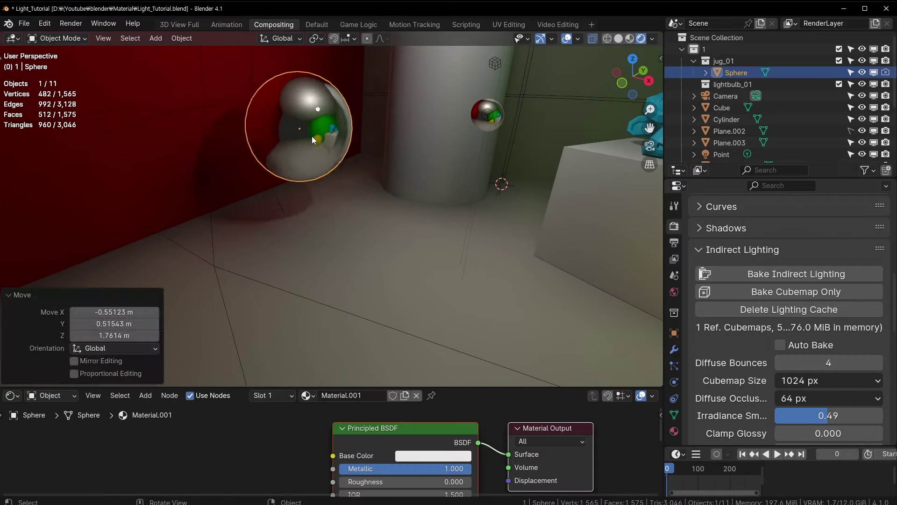
{"action": "key", "text": "ctrl+z"}
{"action": "middle_click_drag", "start_coordinate": [305, 114], "coordinate": [316, 229], "text": "shift"}
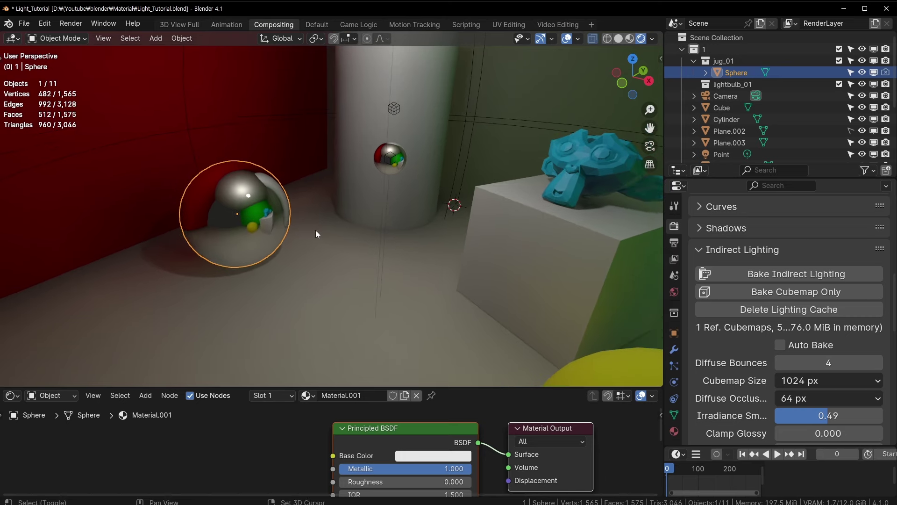
{"action": "scroll", "coordinate": [377, 187], "scroll_direction": "up", "scroll_amount": 3}
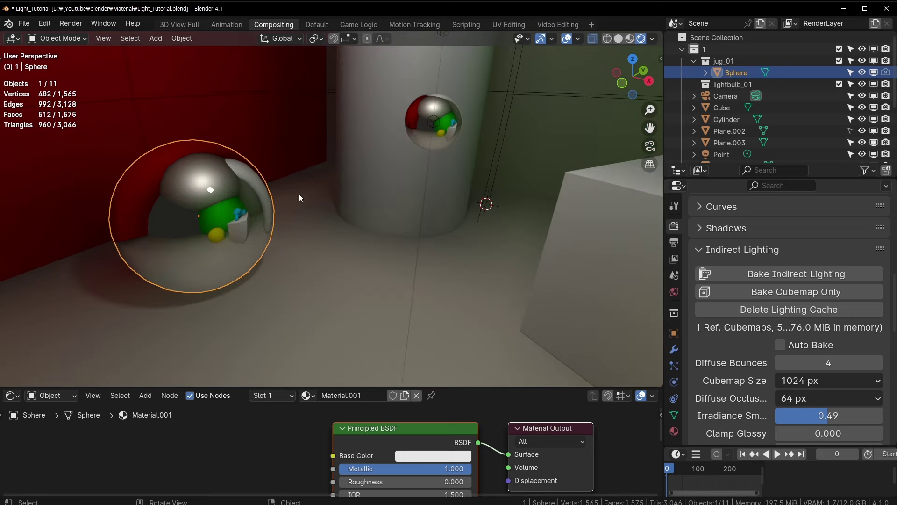
{"action": "mouse_move", "coordinate": [299, 193]}
{"action": "middle_mouse_down"}
{"action": "mouse_move", "coordinate": [362, 164]}
{"action": "mouse_move", "coordinate": [517, 228]}
{"action": "mouse_move", "coordinate": [553, 218]}
{"action": "middle_mouse_up"}
- Give the yellow sphere's Material.002 roughness 0 and Metallic about 0.656
{"action": "left_click", "coordinate": [554, 218]}
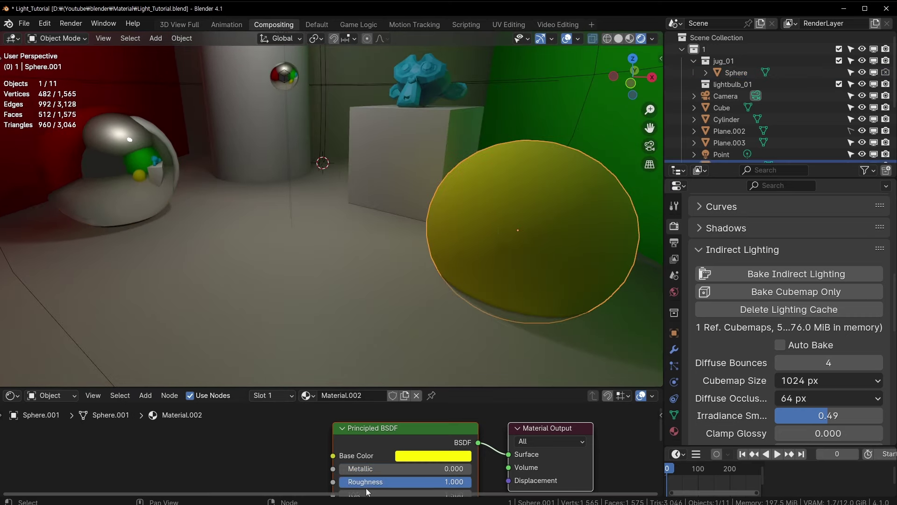
{"action": "left_click_drag", "start_coordinate": [398, 482], "coordinate": [319, 483]}
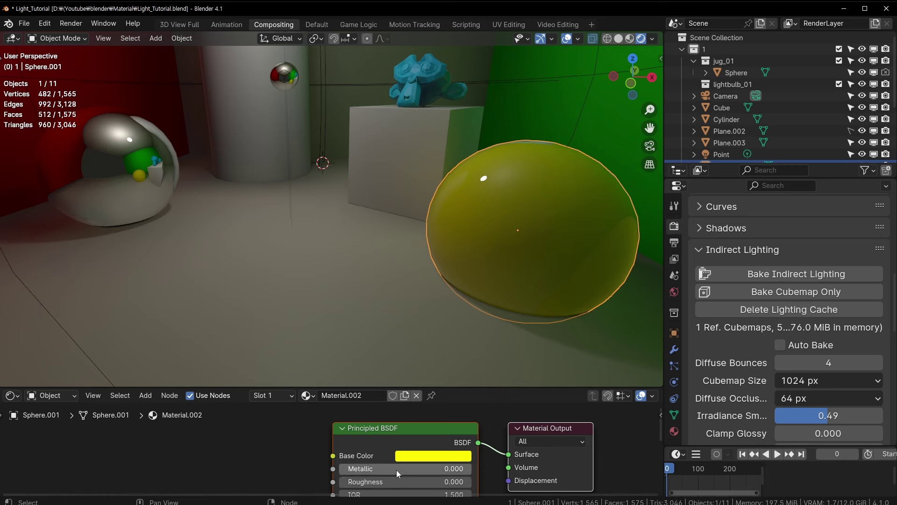
{"action": "mouse_move", "coordinate": [374, 468]}
{"action": "left_mouse_down"}
{"action": "mouse_move", "coordinate": [463, 468]}
{"action": "mouse_move", "coordinate": [449, 468]}
{"action": "left_mouse_up"}
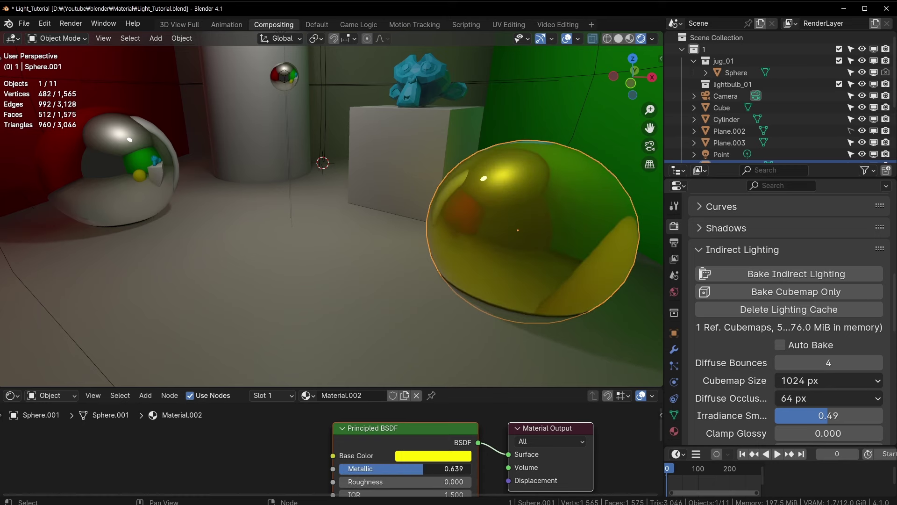
{"action": "mouse_move", "coordinate": [449, 281]}
{"action": "middle_mouse_down"}
{"action": "mouse_move", "coordinate": [474, 285]}
{"action": "mouse_move", "coordinate": [103, 155]}
{"action": "middle_mouse_up"}
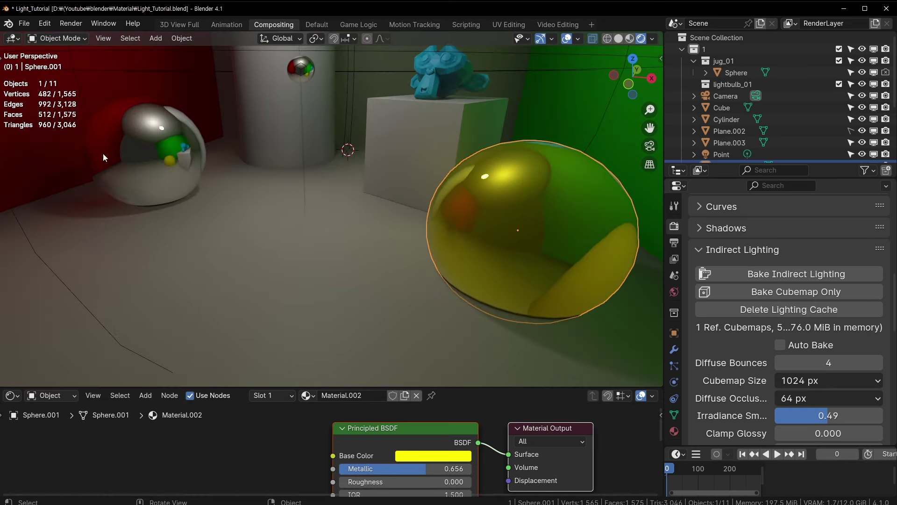
- Orbit to inspect the glossy yellow sphere and save the file
{"action": "mouse_move", "coordinate": [228, 195]}
{"action": "middle_mouse_down"}
{"action": "mouse_move", "coordinate": [451, 208]}
{"action": "mouse_move", "coordinate": [351, 264]}
{"action": "middle_mouse_up"}
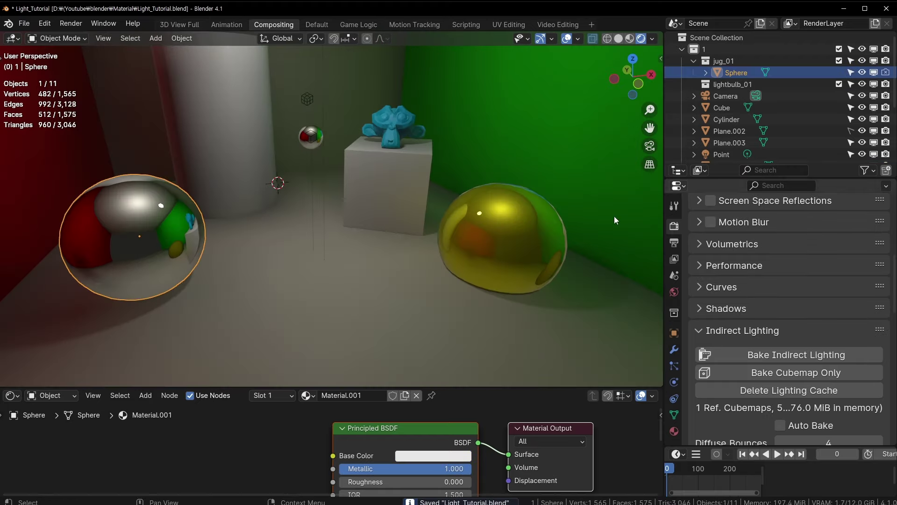
{"action": "middle_click_drag", "start_coordinate": [485, 262], "coordinate": [439, 273]}
{"action": "middle_click_drag", "start_coordinate": [388, 158], "coordinate": [497, 256]}
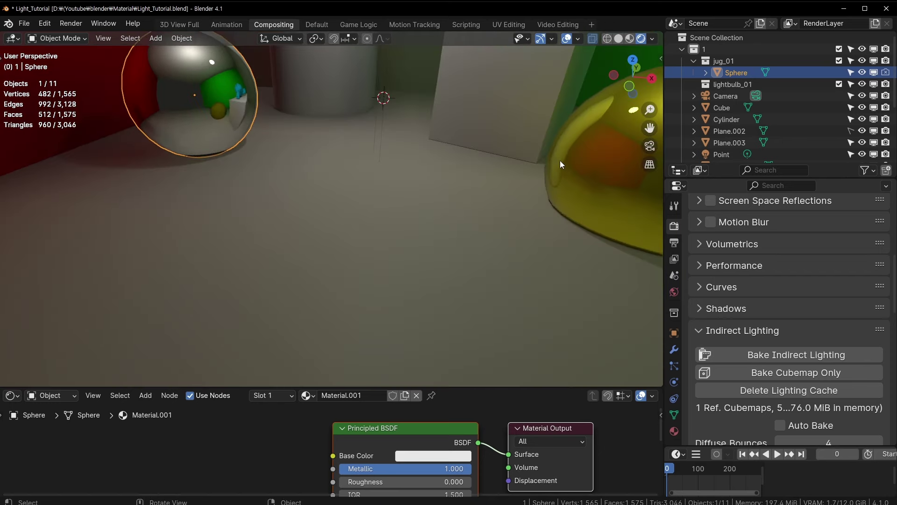
{"action": "left_click", "coordinate": [561, 164]}
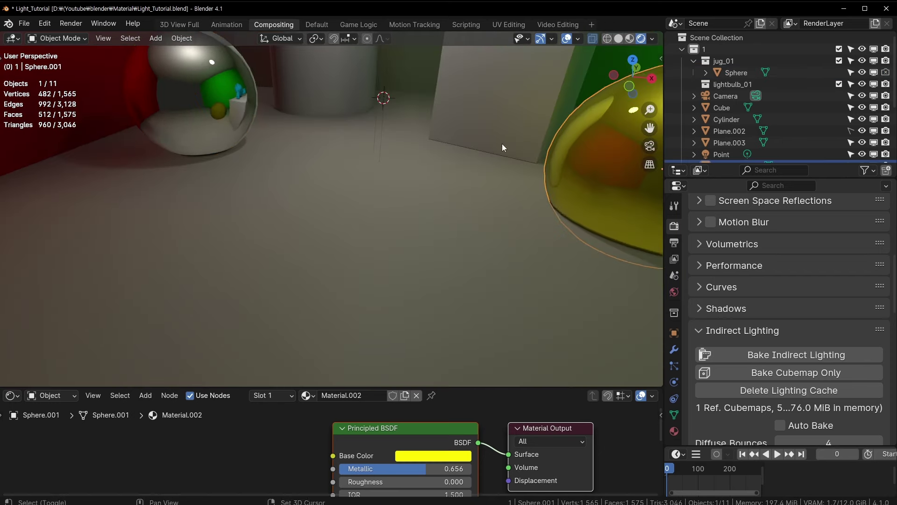
{"action": "scroll", "coordinate": [502, 144], "scroll_direction": "down", "scroll_amount": 3}
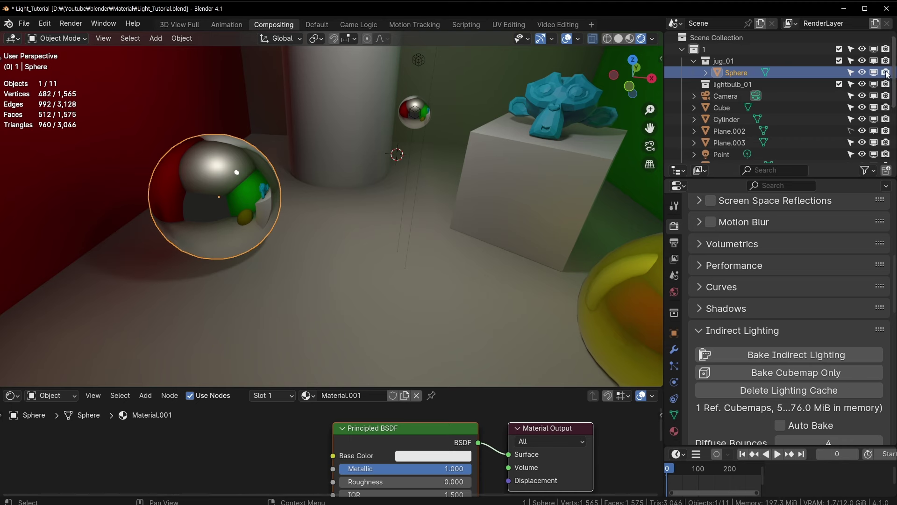
{"action": "key", "text": "ctrl+s"}
{"action": "left_click", "coordinate": [409, 116]}
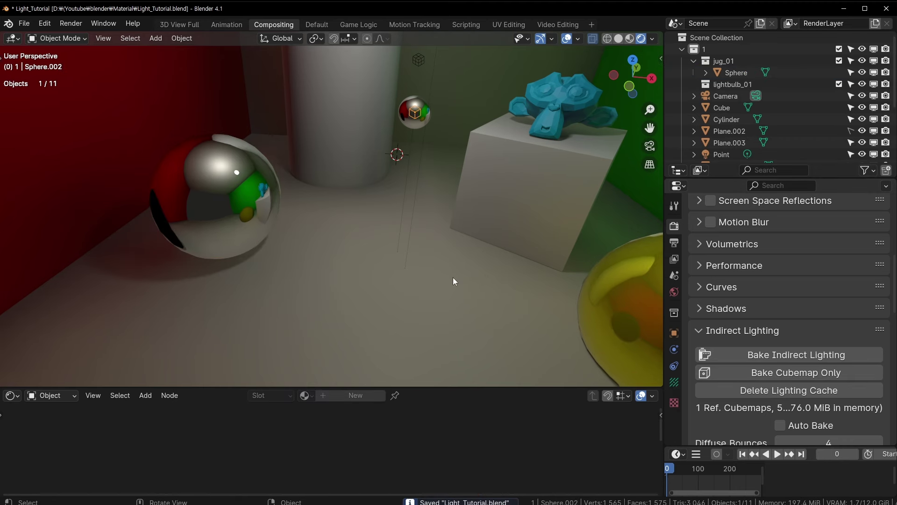
{"action": "mouse_move", "coordinate": [355, 240]}
{"action": "middle_mouse_down"}
{"action": "mouse_move", "coordinate": [415, 239]}
{"action": "mouse_move", "coordinate": [421, 335]}
{"action": "mouse_move", "coordinate": [441, 237]}
{"action": "middle_mouse_up"}
{"action": "middle_click_drag", "start_coordinate": [364, 292], "coordinate": [578, 326], "text": "shift"}
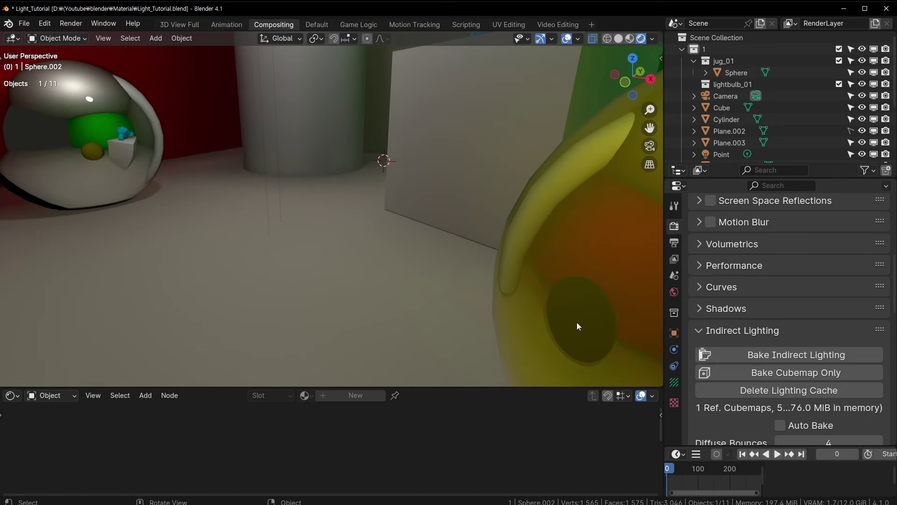
- Test the jug sphere's material with Metallic 0 and roughness 0.551
{"action": "left_click", "coordinate": [120, 116]}
{"action": "mouse_move", "coordinate": [436, 468]}
{"action": "left_mouse_down"}
{"action": "mouse_move", "coordinate": [355, 468]}
{"action": "mouse_move", "coordinate": [411, 481]}
{"action": "left_mouse_up"}
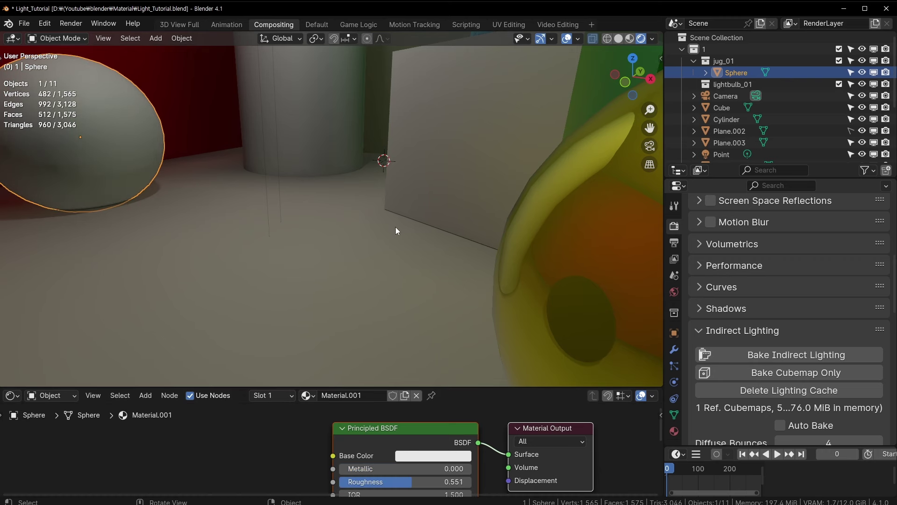
{"action": "middle_click_drag", "start_coordinate": [396, 227], "coordinate": [385, 287], "text": "shift"}
{"action": "scroll", "coordinate": [288, 87], "scroll_direction": "down", "scroll_amount": 3}
{"action": "scroll", "coordinate": [290, 55], "scroll_direction": "down", "scroll_amount": 2}
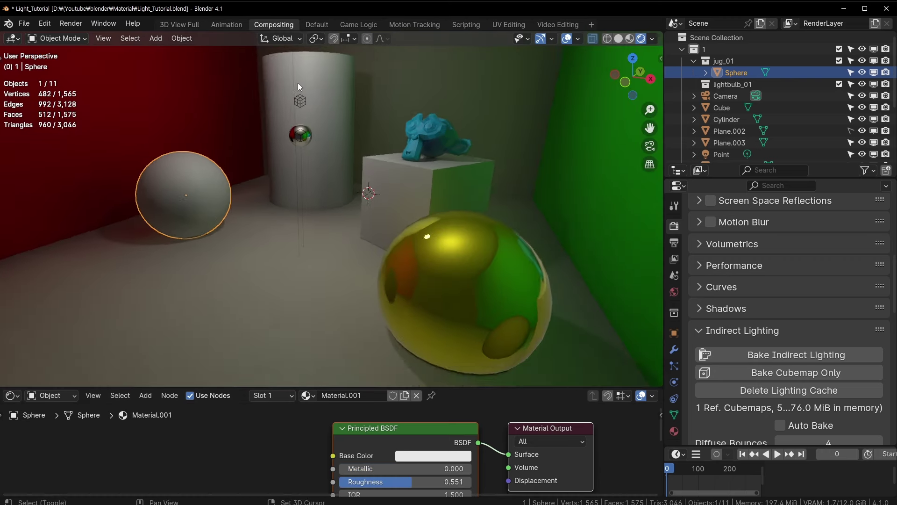
- Rebake only the reflection cubemaps from the probe and inspect the result
{"action": "left_click", "coordinate": [305, 158]}
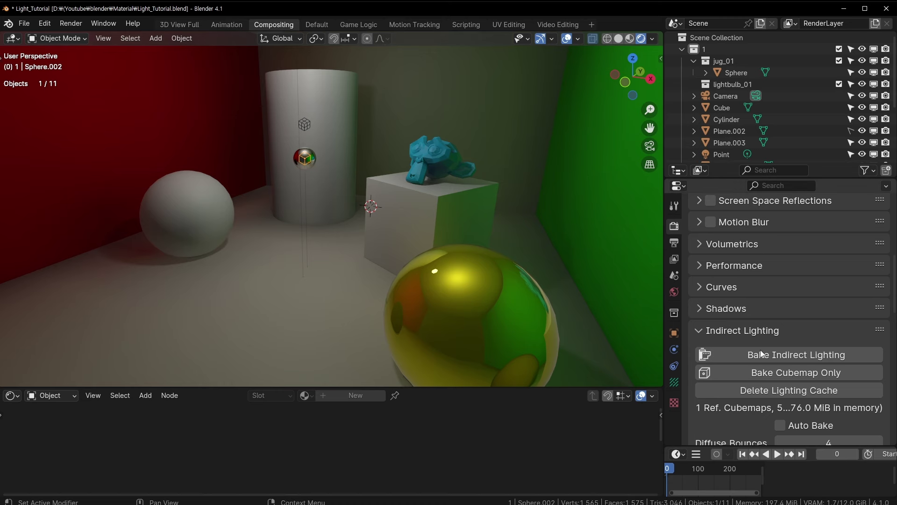
{"action": "left_click", "coordinate": [801, 380]}
{"action": "scroll", "coordinate": [352, 256], "scroll_direction": "up", "scroll_amount": 4}
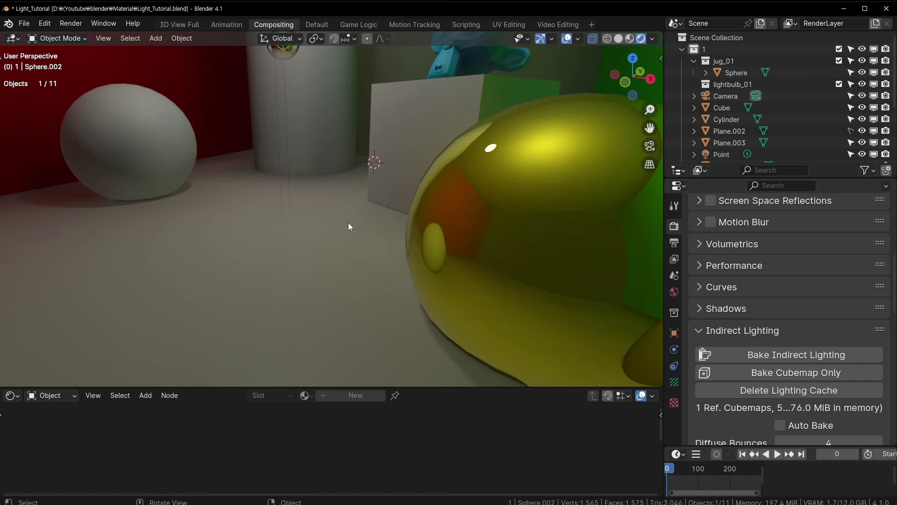
{"action": "middle_click_drag", "start_coordinate": [349, 222], "coordinate": [374, 239]}
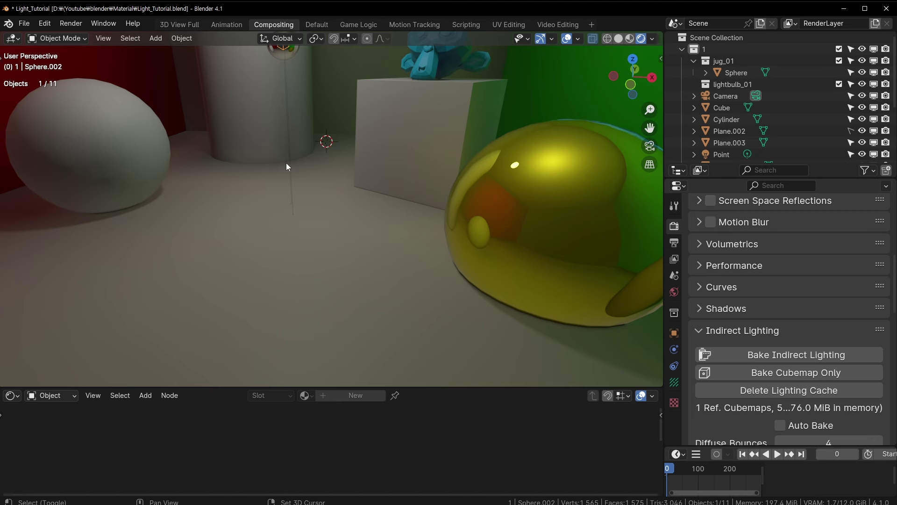
{"action": "scroll", "coordinate": [286, 163], "scroll_direction": "down", "scroll_amount": 5}
{"action": "scroll", "coordinate": [330, 178], "scroll_direction": "up", "scroll_amount": 5}
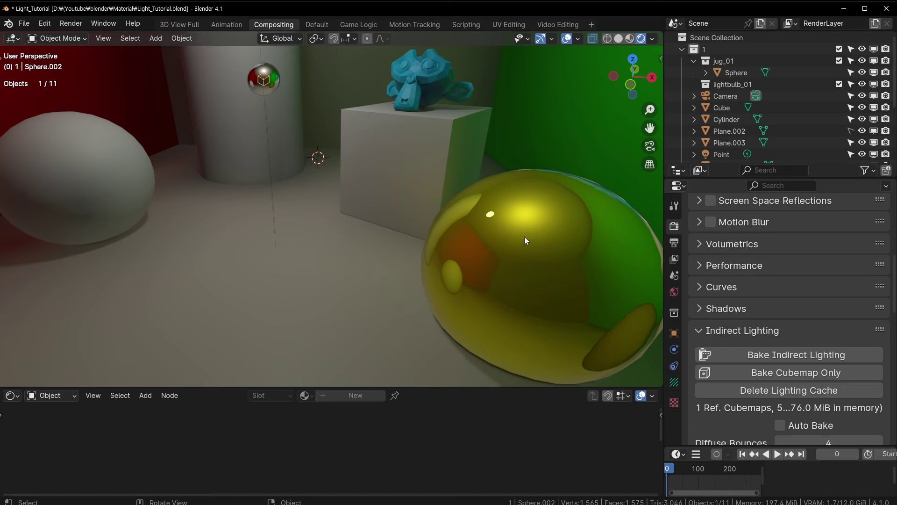
{"action": "scroll", "coordinate": [262, 193], "scroll_direction": "down", "scroll_amount": 3}
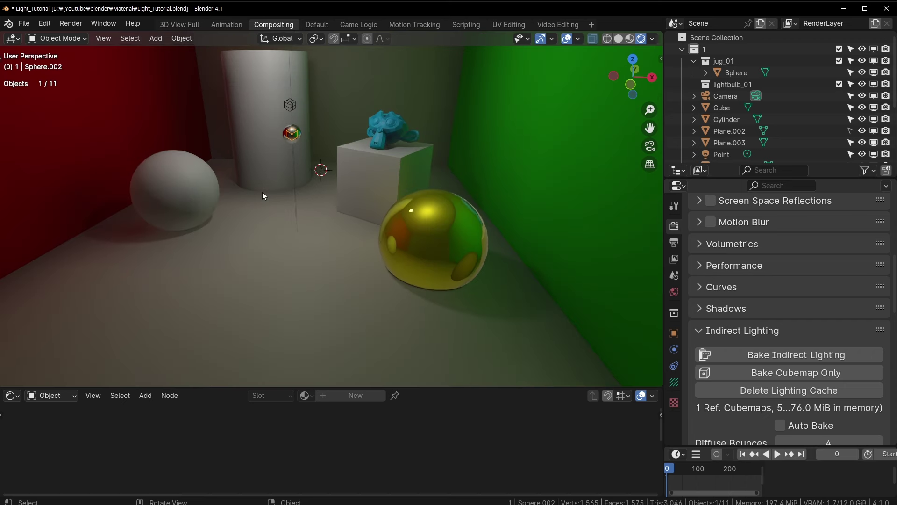
{"action": "scroll", "coordinate": [333, 198], "scroll_direction": "up", "scroll_amount": 2}
{"action": "scroll", "coordinate": [333, 197], "scroll_direction": "up", "scroll_amount": 2}
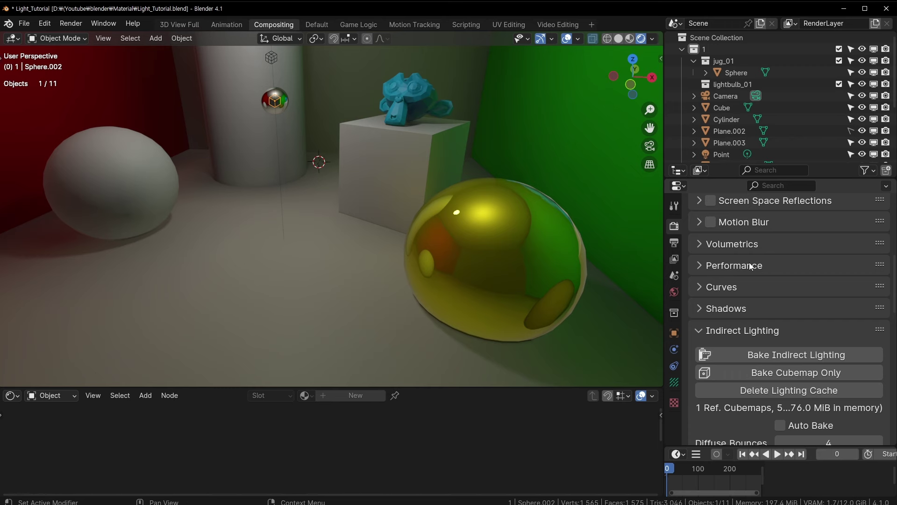
- Restore the jug sphere to Metallic 1 and roughness 0, save, and reselect the probe
{"action": "left_click", "coordinate": [147, 193]}
{"action": "left_click_drag", "start_coordinate": [425, 470], "coordinate": [467, 470]}
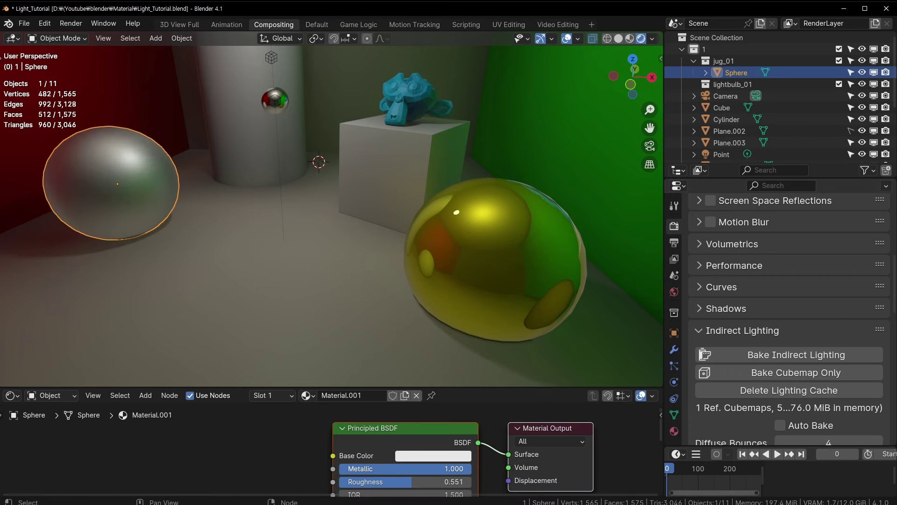
{"action": "mouse_move", "coordinate": [383, 481]}
{"action": "left_mouse_down"}
{"action": "mouse_move", "coordinate": [322, 481]}
{"action": "mouse_move", "coordinate": [340, 481]}
{"action": "left_mouse_up"}
{"action": "key", "text": "ctrl+s"}
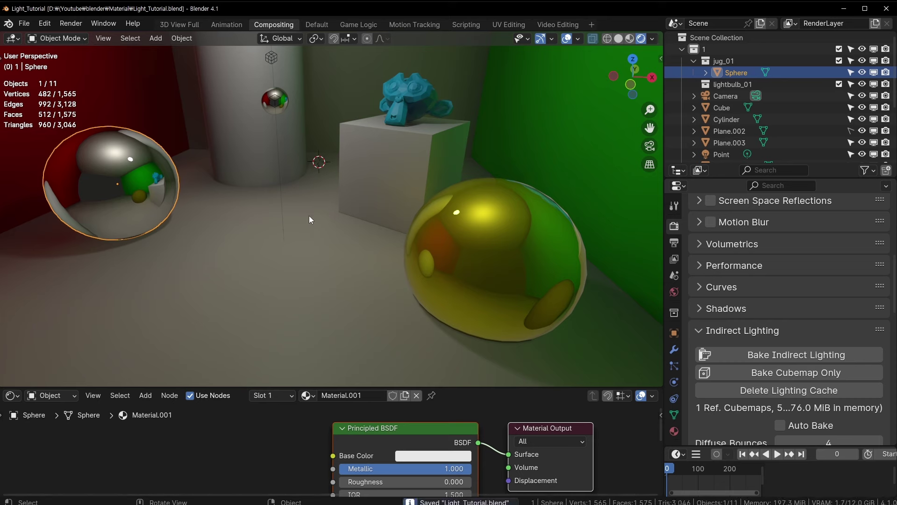
{"action": "middle_click_drag", "start_coordinate": [310, 215], "coordinate": [332, 249]}
{"action": "scroll", "coordinate": [332, 249], "scroll_direction": "down", "scroll_amount": 5}
{"action": "scroll", "coordinate": [321, 192], "scroll_direction": "up", "scroll_amount": 6}
{"action": "left_click", "coordinate": [326, 147]}
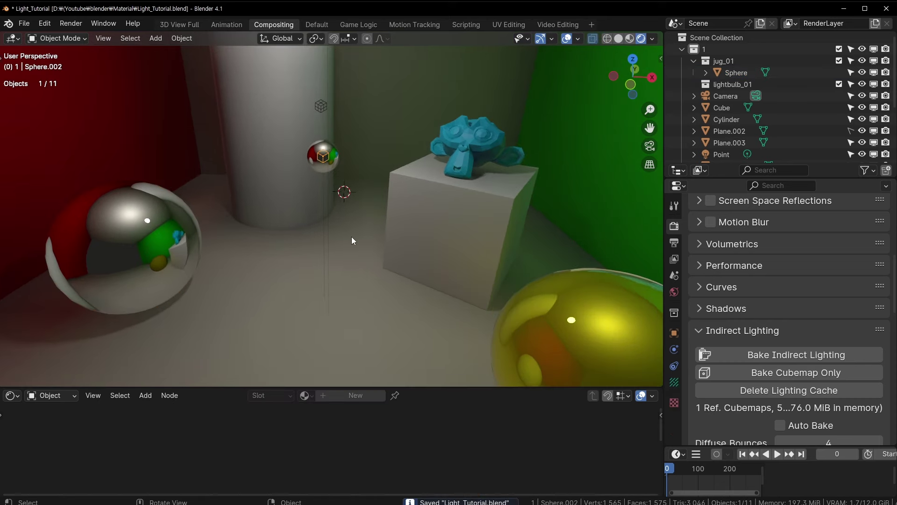
- Switch the render engine to Cycles to preview the scene
{"action": "scroll", "coordinate": [351, 241], "scroll_direction": "down", "scroll_amount": 2}
{"action": "scroll", "coordinate": [355, 243], "scroll_direction": "down", "scroll_amount": 2}
{"action": "scroll", "coordinate": [823, 245], "scroll_direction": "up", "scroll_amount": 4}
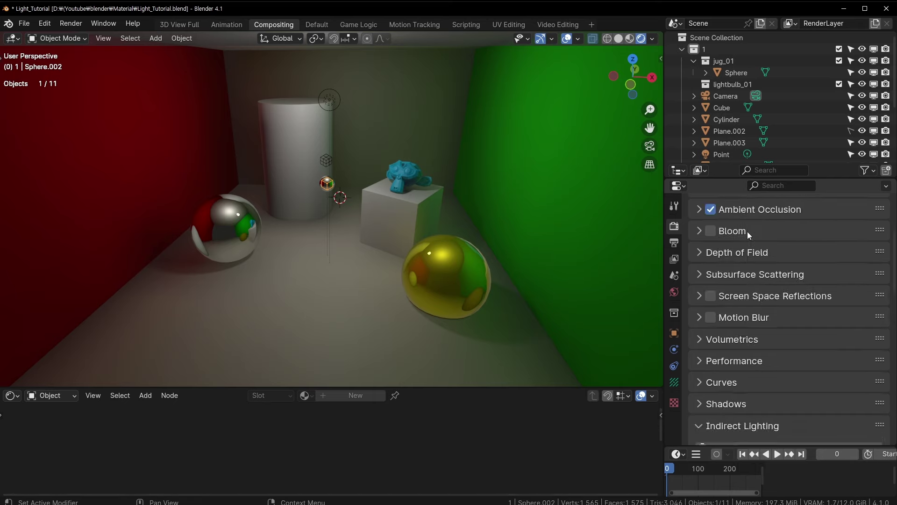
{"action": "scroll", "coordinate": [743, 245], "scroll_direction": "up", "scroll_amount": 6}
{"action": "left_click", "coordinate": [823, 237]}
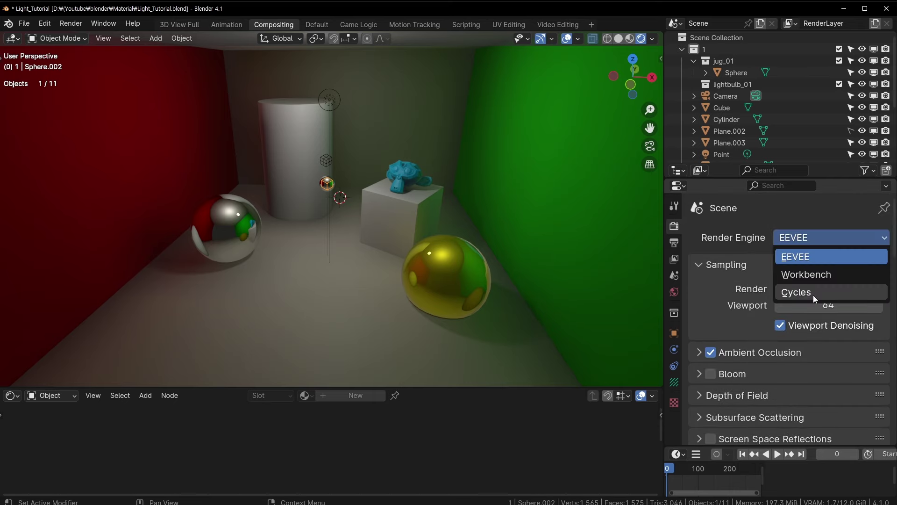
{"action": "left_click", "coordinate": [814, 296]}
- Orbit around the box and yellow sphere to compare the lighting
{"action": "scroll", "coordinate": [402, 244], "scroll_direction": "up", "scroll_amount": 3}
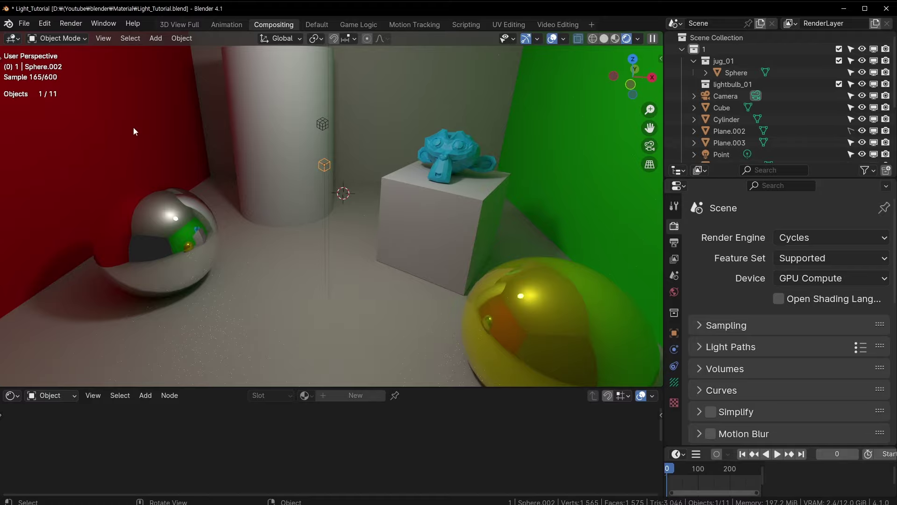
{"action": "mouse_move", "coordinate": [239, 252]}
{"action": "middle_mouse_down"}
{"action": "mouse_move", "coordinate": [263, 260]}
{"action": "mouse_move", "coordinate": [549, 245]}
{"action": "middle_mouse_up"}
{"action": "scroll", "coordinate": [425, 276], "scroll_direction": "down", "scroll_amount": 3}
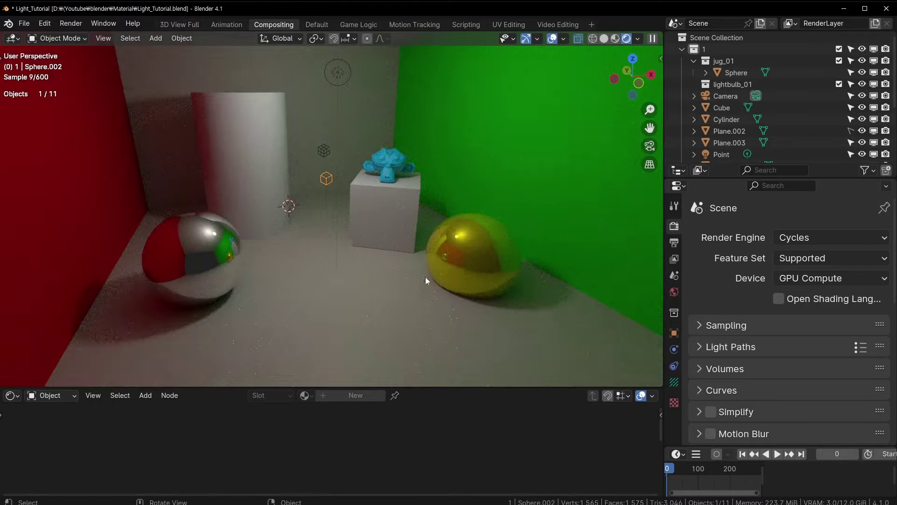
{"action": "scroll", "coordinate": [435, 268], "scroll_direction": "up", "scroll_amount": 1}
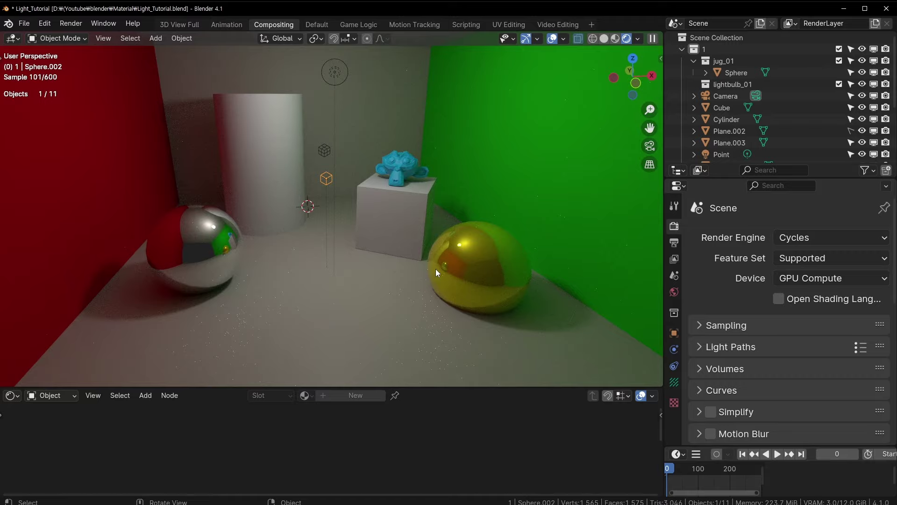
{"action": "scroll", "coordinate": [453, 265], "scroll_direction": "up", "scroll_amount": 2}
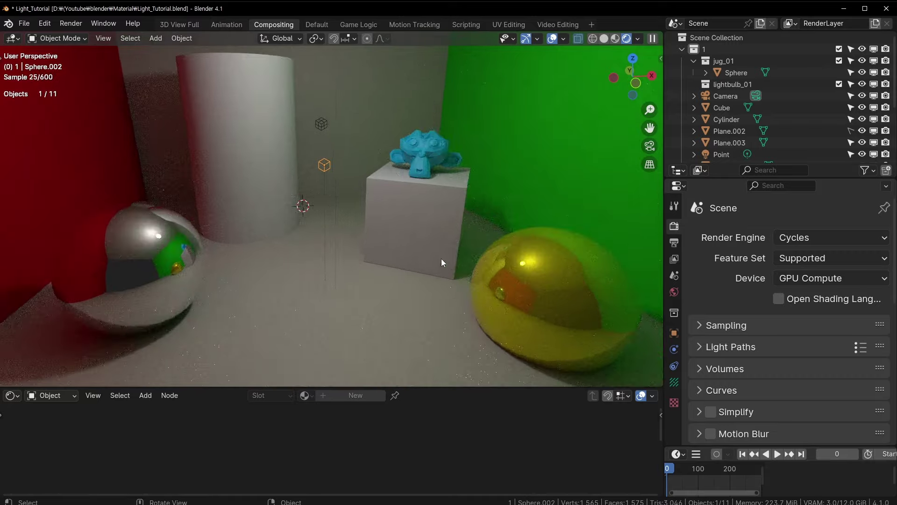
{"action": "middle_click_drag", "start_coordinate": [441, 259], "coordinate": [394, 262]}
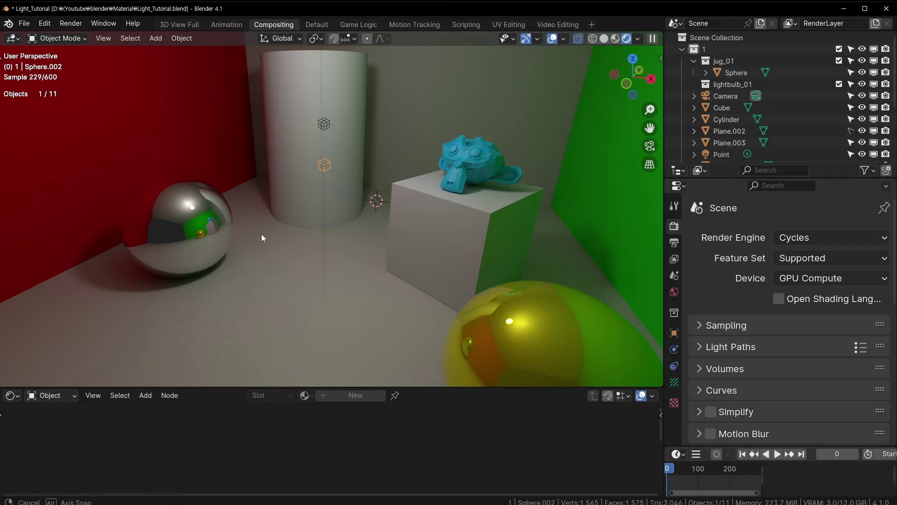
{"action": "middle_click_drag", "start_coordinate": [262, 233], "coordinate": [313, 229]}
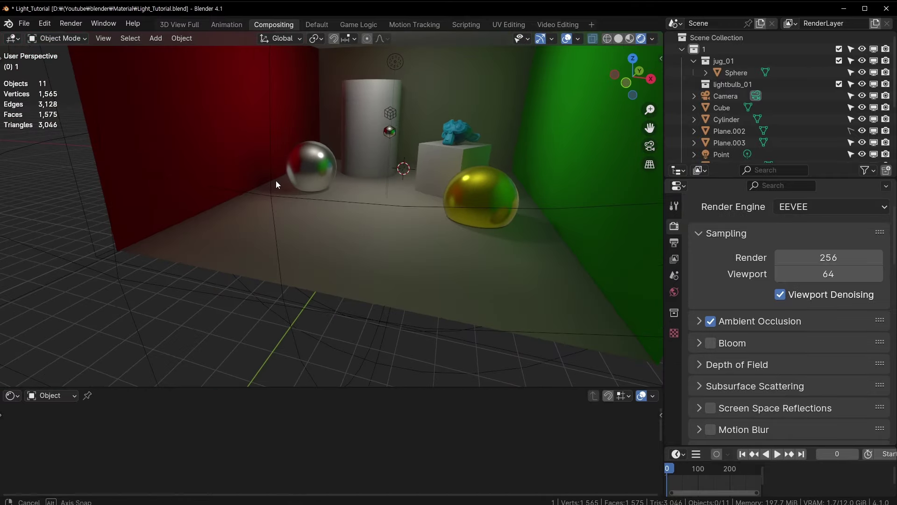
- Add a plane light probe and rotate it 90° about Y to stand upright
{"action": "middle_click_drag", "start_coordinate": [277, 184], "coordinate": [267, 202]}
{"action": "key", "text": "shift+a"}
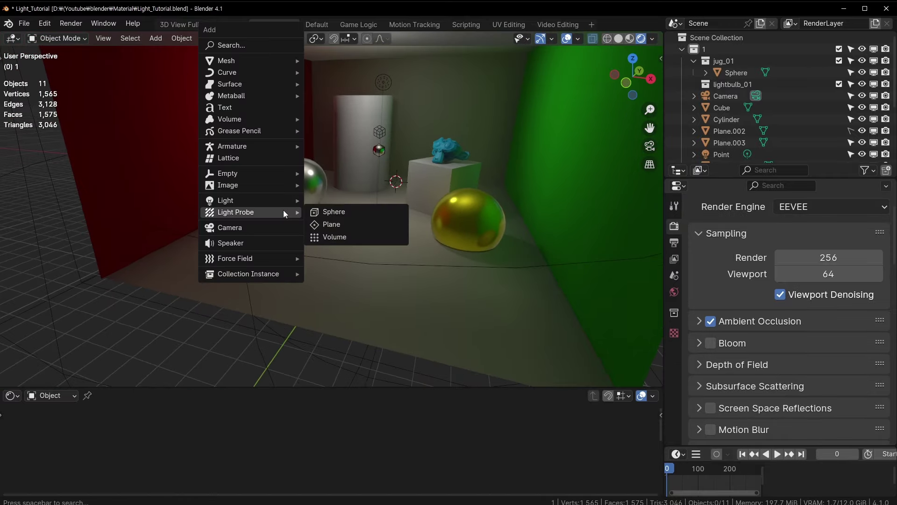
{"action": "left_click", "coordinate": [340, 224]}
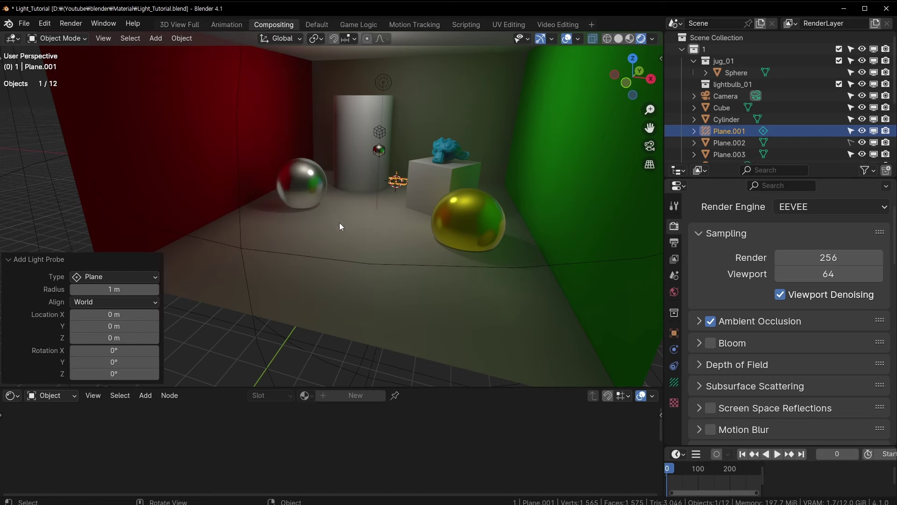
{"action": "key", "text": "r"}
{"action": "key", "text": "y"}
{"action": "key", "text": "9"}
{"action": "key", "text": "0"}
{"action": "key", "text": "Return"}
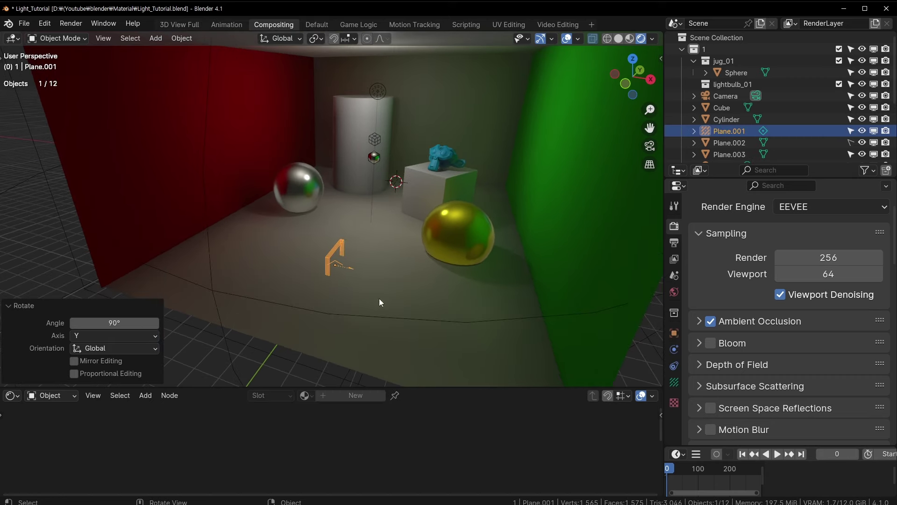
- Raise the probe plane along Z and slide it along X against the red wall
{"action": "key", "text": "g"}
{"action": "key", "text": "z"}
{"action": "left_click", "coordinate": [398, 191]}
{"action": "middle_click_drag", "start_coordinate": [398, 191], "coordinate": [430, 210]}
{"action": "key", "text": "g"}
{"action": "key", "text": "x"}
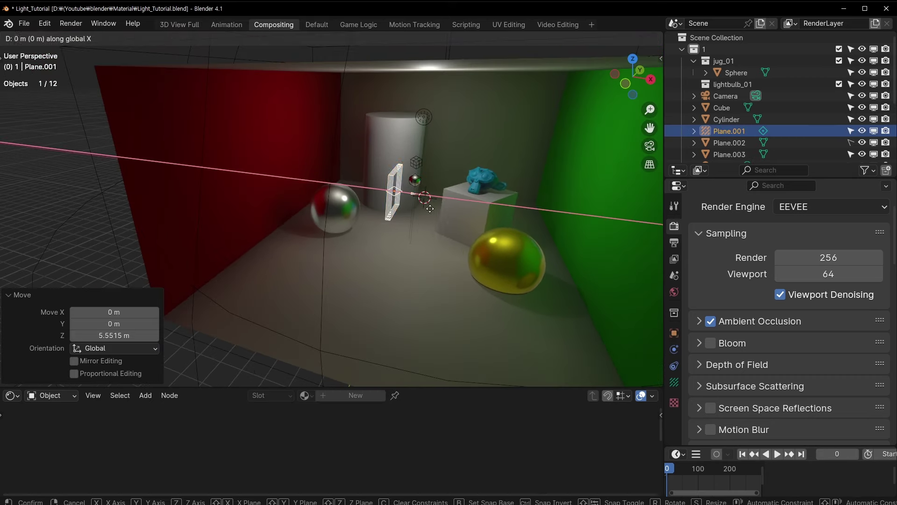
{"action": "left_click", "coordinate": [258, 175]}
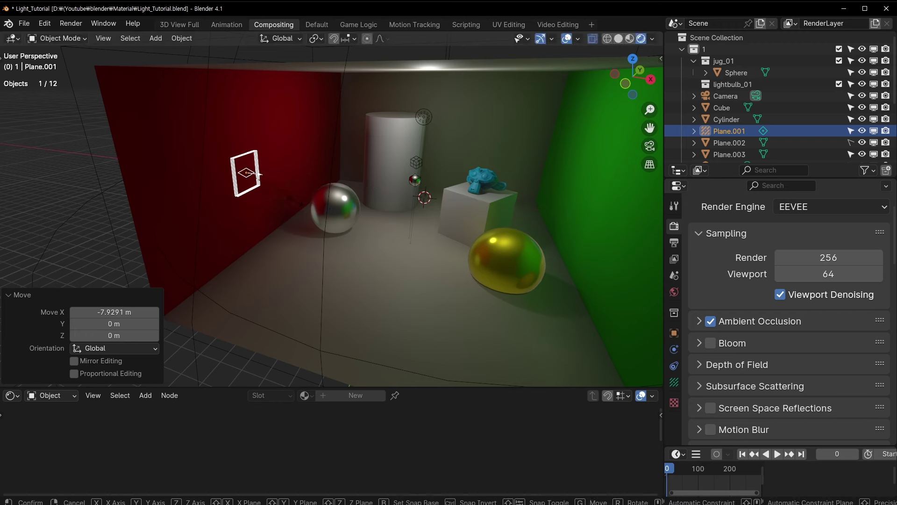
- Scale the probe plane taller along Z and wider along Y into a tall panel
{"action": "key", "text": "s"}
{"action": "key", "text": "z"}
{"action": "left_click", "coordinate": [396, 251]}
{"action": "key", "text": "s"}
{"action": "key", "text": "y"}
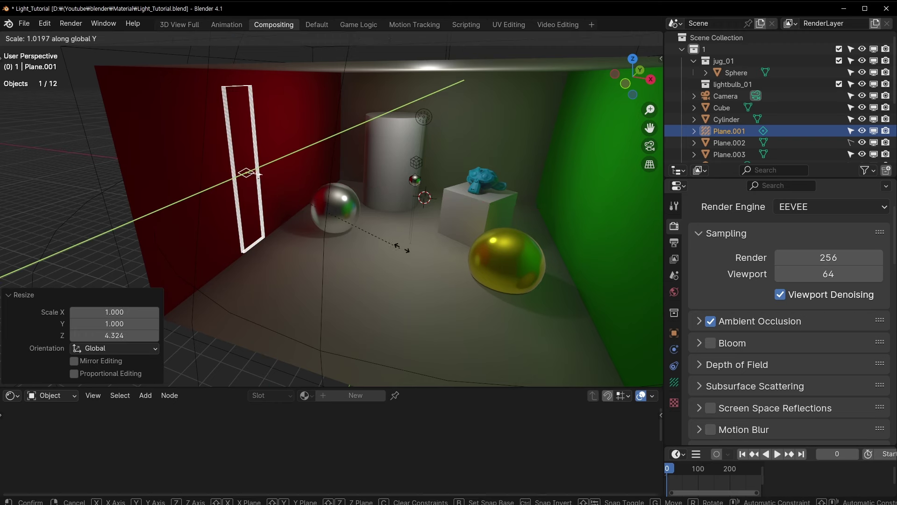
{"action": "left_click", "coordinate": [477, 223]}
{"action": "middle_click_drag", "start_coordinate": [476, 222], "coordinate": [514, 234]}
- Enable the probe's Display Data in Viewport Display so its reflection shows
{"action": "left_click", "coordinate": [674, 382]}
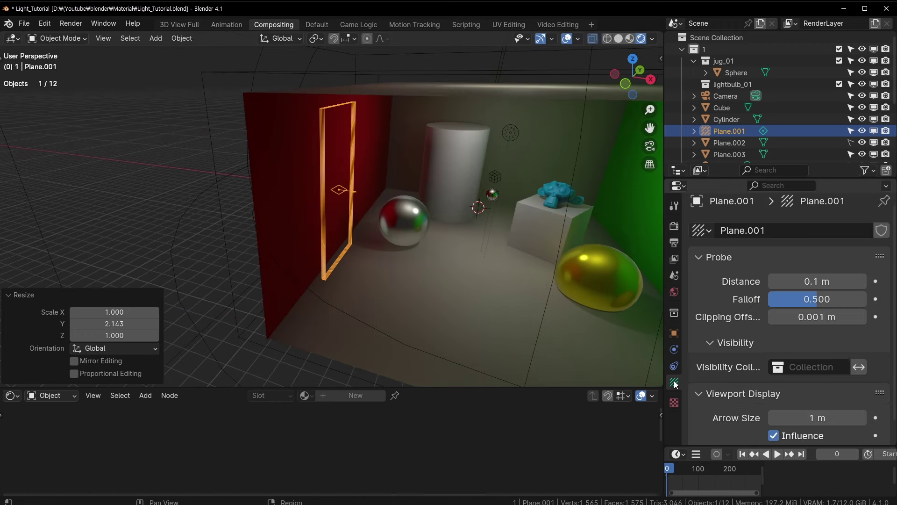
{"action": "scroll", "coordinate": [764, 349], "scroll_direction": "down", "scroll_amount": 2}
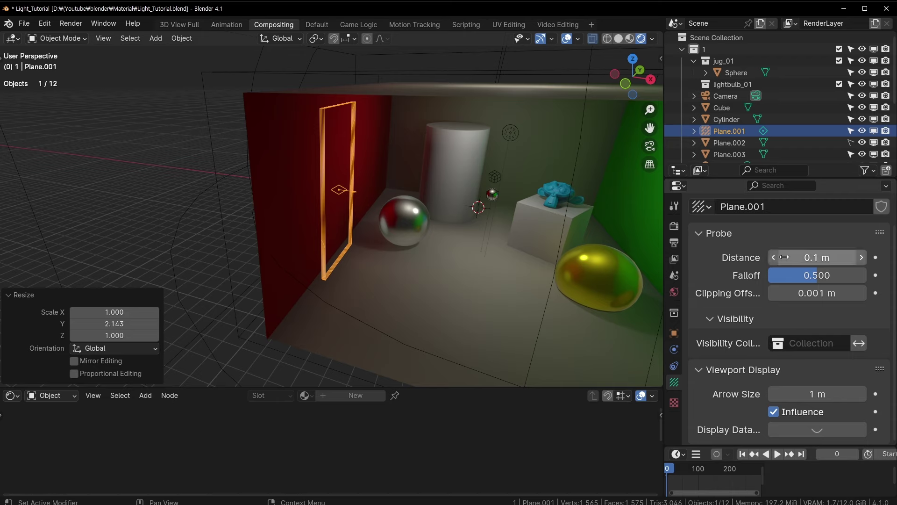
{"action": "scroll", "coordinate": [350, 257], "scroll_direction": "up", "scroll_amount": 3}
{"action": "scroll", "coordinate": [377, 260], "scroll_direction": "up", "scroll_amount": 3}
{"action": "scroll", "coordinate": [400, 254], "scroll_direction": "up", "scroll_amount": 2}
{"action": "scroll", "coordinate": [400, 255], "scroll_direction": "down", "scroll_amount": 5}
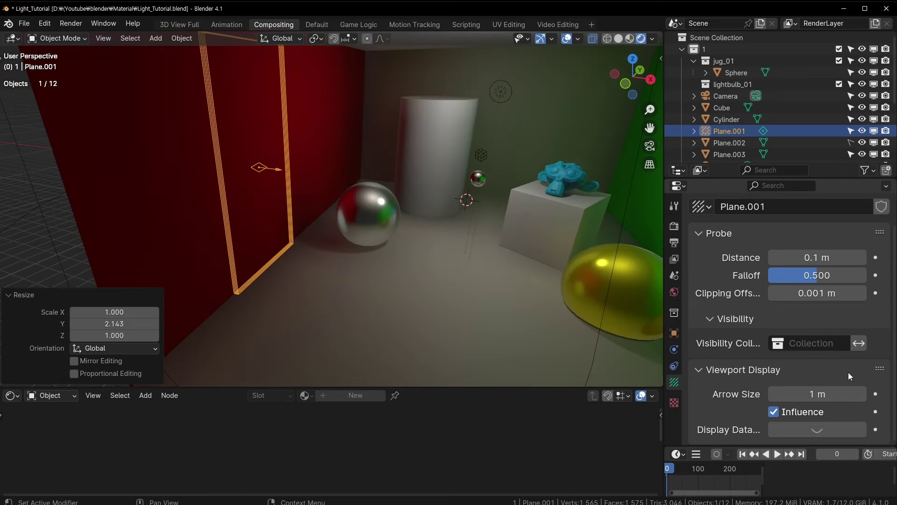
{"action": "left_click", "coordinate": [814, 428]}
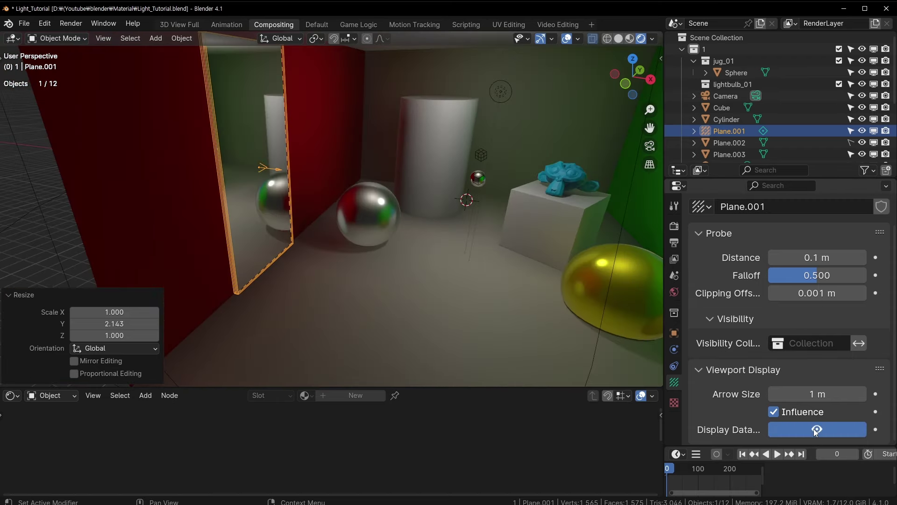
- Frame the mirror plane, widen it about 2.46× along Y and shift it 2.7185 m along Y
{"action": "middle_click_drag", "start_coordinate": [397, 245], "coordinate": [340, 240]}
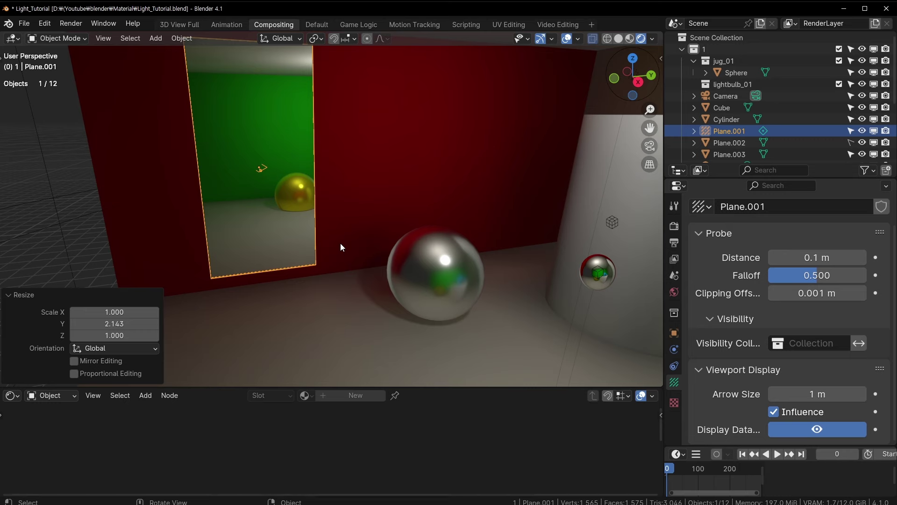
{"action": "key", "text": "KP_Decimal"}
{"action": "key", "text": "s"}
{"action": "key", "text": "y"}
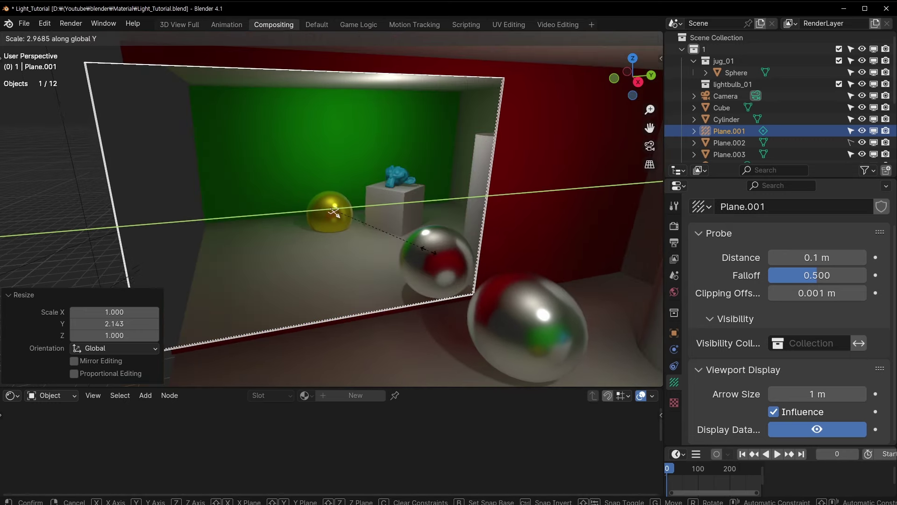
{"action": "left_click", "coordinate": [408, 251]}
{"action": "key", "text": "g"}
{"action": "key", "text": "y"}
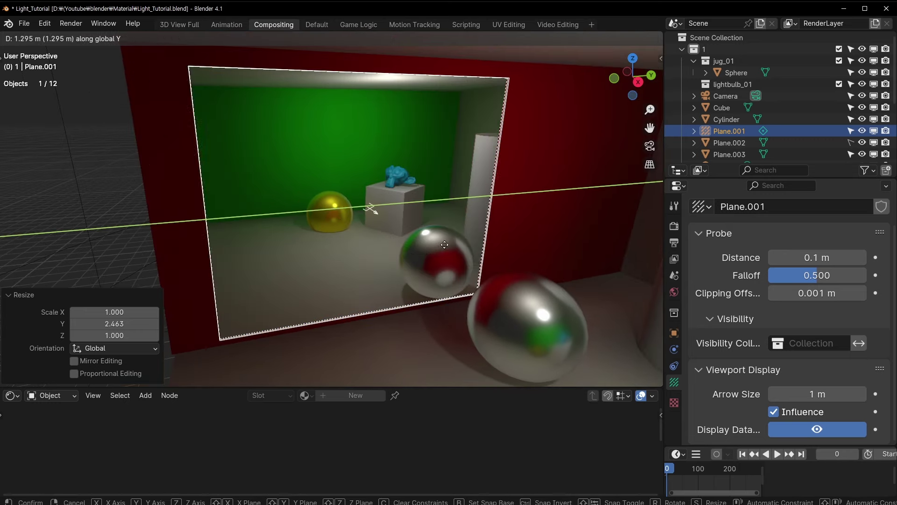
{"action": "left_click", "coordinate": [476, 236]}
- Inspect the room via the near chrome sphere, then reselect the mirror probe plane
{"action": "scroll", "coordinate": [407, 257], "scroll_direction": "up", "scroll_amount": 3}
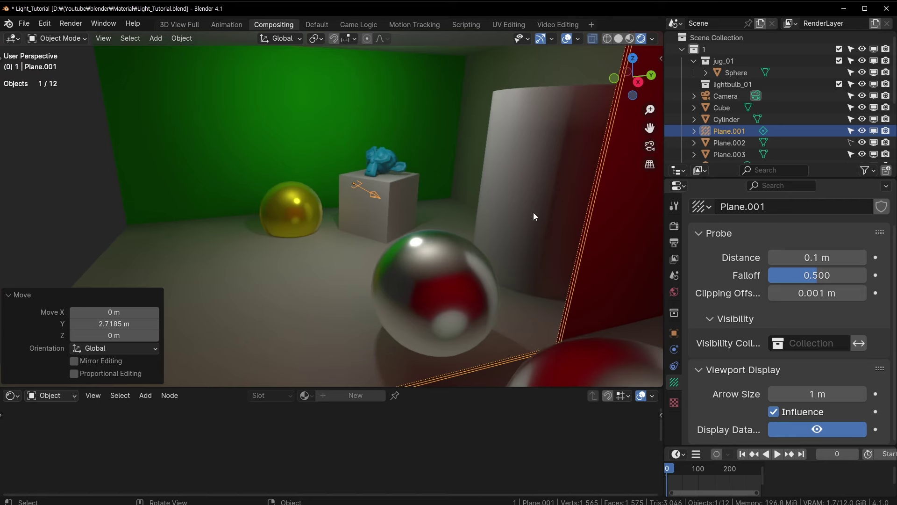
{"action": "scroll", "coordinate": [525, 229], "scroll_direction": "down", "scroll_amount": 2}
{"action": "scroll", "coordinate": [518, 262], "scroll_direction": "down", "scroll_amount": 3}
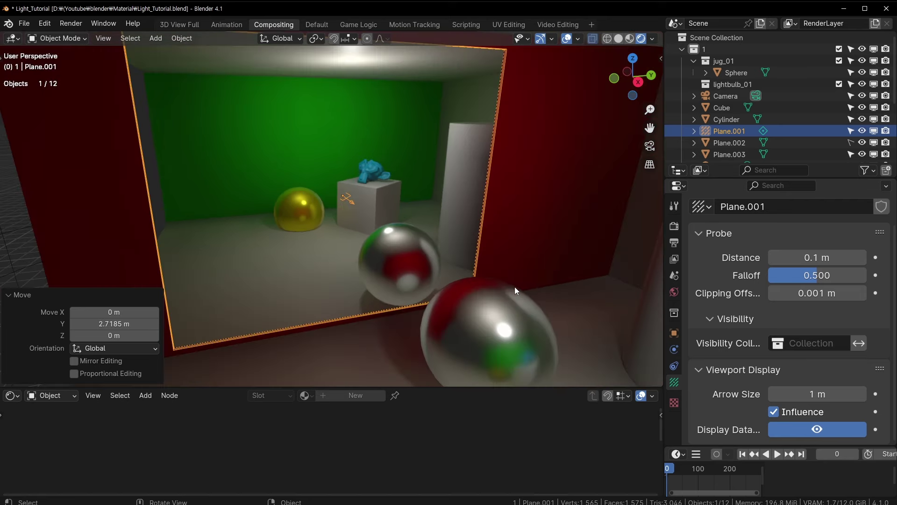
{"action": "left_click", "coordinate": [519, 326]}
{"action": "mouse_move", "coordinate": [519, 326]}
{"action": "middle_mouse_down"}
{"action": "mouse_move", "coordinate": [313, 248]}
{"action": "mouse_move", "coordinate": [489, 346]}
{"action": "middle_mouse_up"}
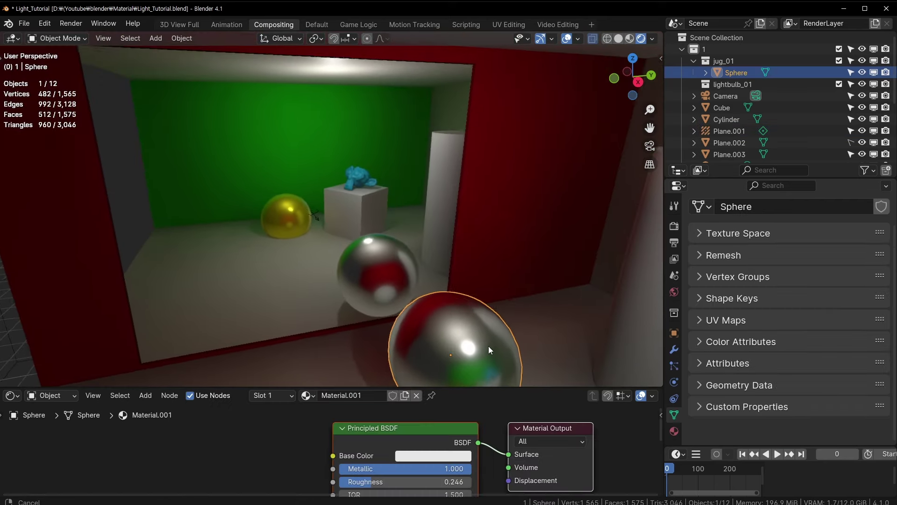
{"action": "left_click", "coordinate": [367, 223]}
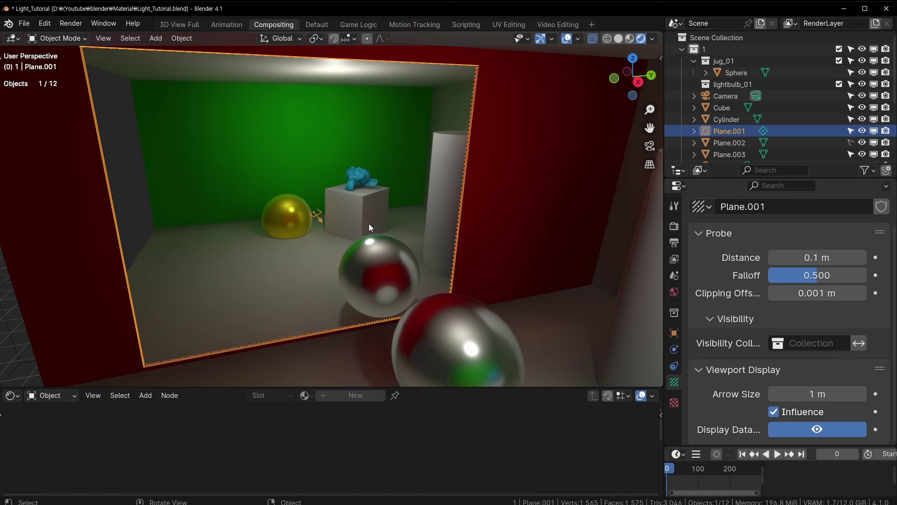
{"action": "mouse_move", "coordinate": [369, 223]}
{"action": "middle_mouse_down"}
{"action": "mouse_move", "coordinate": [426, 227]}
{"action": "mouse_move", "coordinate": [358, 239]}
{"action": "middle_mouse_up"}
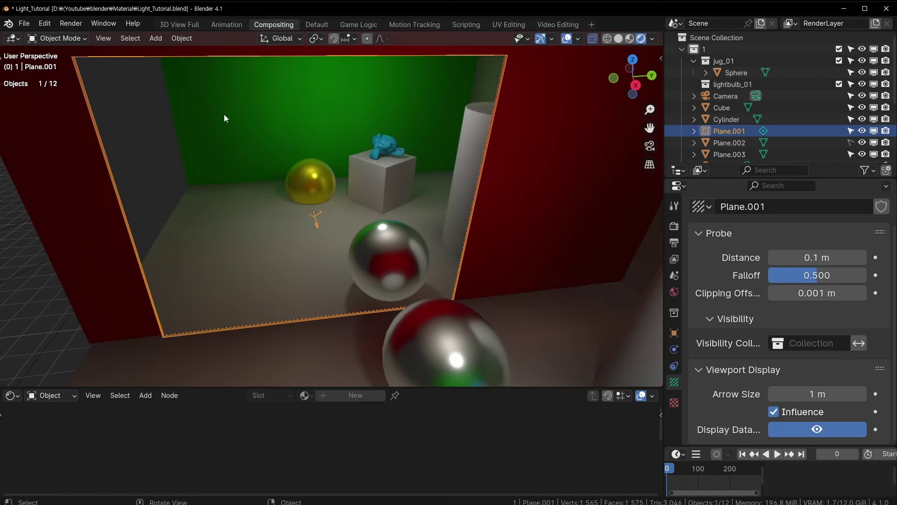
{"action": "scroll", "coordinate": [262, 159], "scroll_direction": "up", "scroll_amount": 3}
{"action": "scroll", "coordinate": [296, 197], "scroll_direction": "up", "scroll_amount": 2}
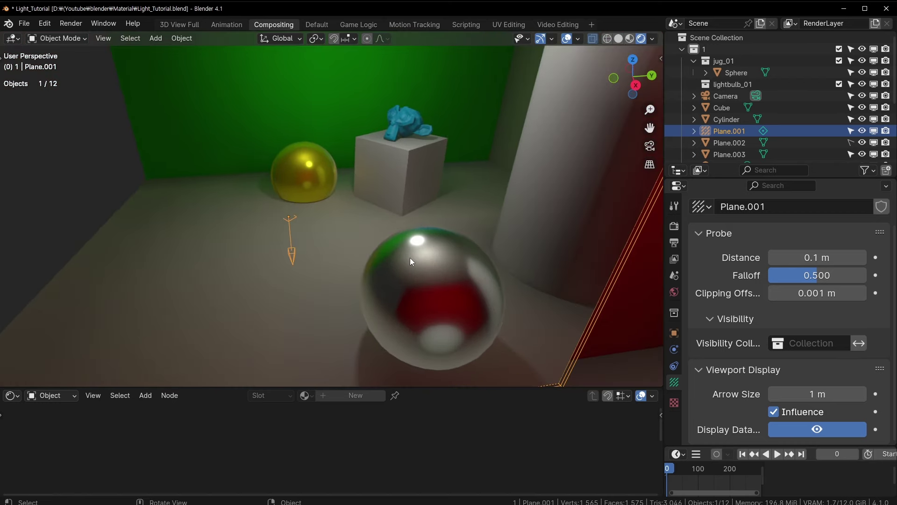
{"action": "mouse_move", "coordinate": [410, 257]}
{"action": "middle_mouse_down"}
{"action": "mouse_move", "coordinate": [341, 259]}
{"action": "mouse_move", "coordinate": [417, 256]}
{"action": "mouse_move", "coordinate": [481, 307]}
{"action": "mouse_move", "coordinate": [397, 279]}
{"action": "mouse_move", "coordinate": [455, 265]}
{"action": "mouse_move", "coordinate": [383, 239]}
{"action": "mouse_move", "coordinate": [411, 208]}
{"action": "mouse_move", "coordinate": [464, 234]}
{"action": "mouse_move", "coordinate": [464, 243]}
{"action": "middle_mouse_up"}
{"action": "scroll", "coordinate": [397, 279], "scroll_direction": "down", "scroll_amount": 2}
{"action": "middle_click_drag", "start_coordinate": [399, 216], "coordinate": [455, 223]}
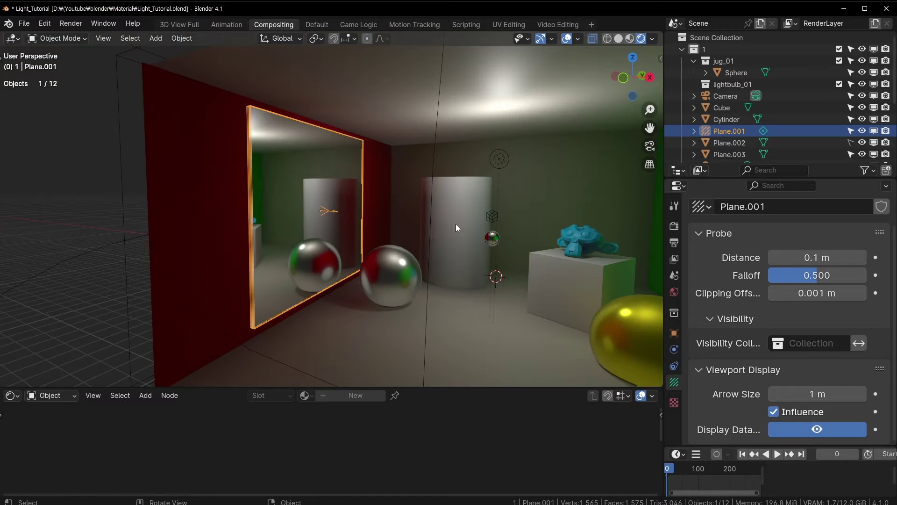
{"action": "middle_click_drag", "start_coordinate": [549, 324], "coordinate": [447, 269]}
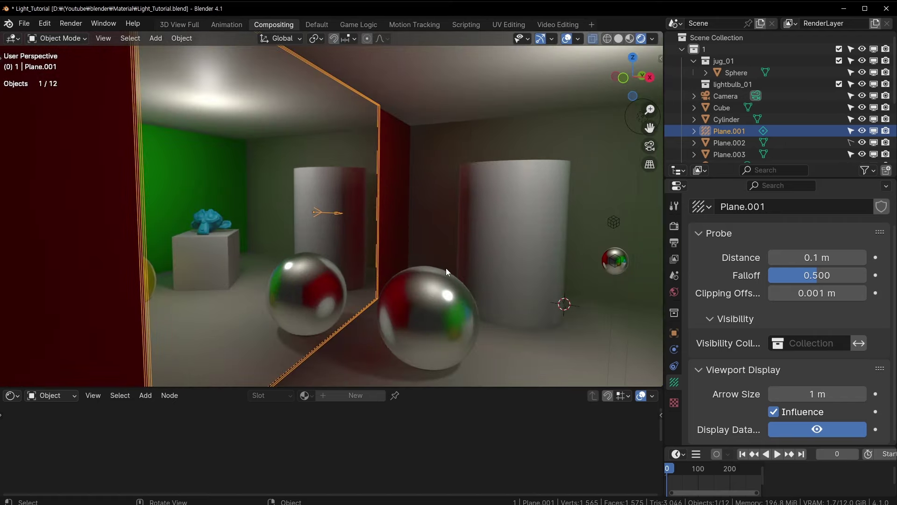
{"action": "left_click_drag", "start_coordinate": [817, 258], "coordinate": [842, 258]}
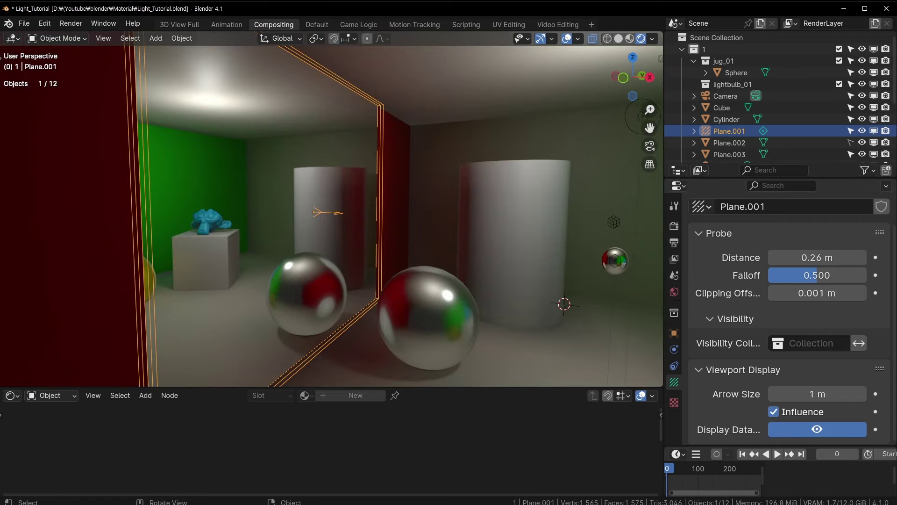
{"action": "middle_click_drag", "start_coordinate": [147, 225], "coordinate": [487, 227]}
{"action": "middle_click_drag", "start_coordinate": [360, 226], "coordinate": [219, 230]}
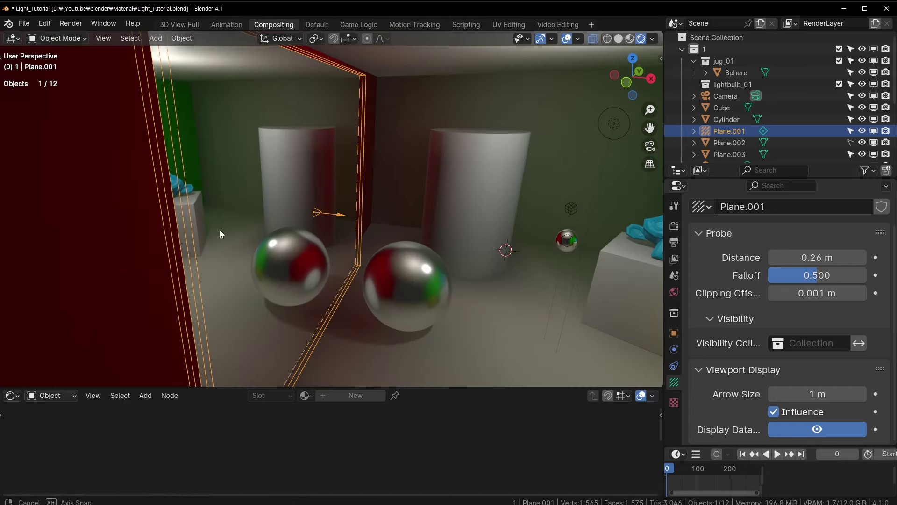
{"action": "mouse_move", "coordinate": [358, 217]}
{"action": "middle_mouse_down"}
{"action": "mouse_move", "coordinate": [277, 215]}
{"action": "mouse_move", "coordinate": [158, 179]}
{"action": "middle_mouse_up"}
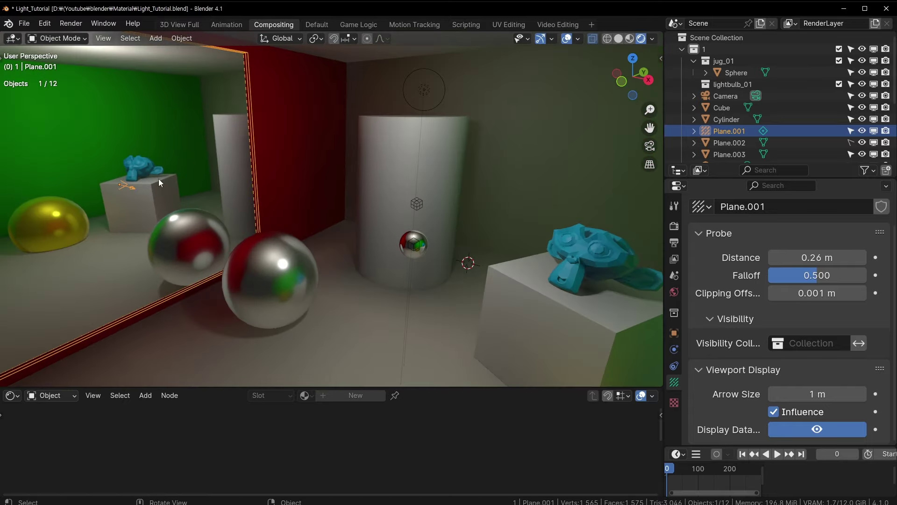
{"action": "mouse_move", "coordinate": [194, 212]}
{"action": "middle_mouse_down"}
{"action": "mouse_move", "coordinate": [341, 200]}
{"action": "mouse_move", "coordinate": [249, 55]}
{"action": "middle_mouse_up"}
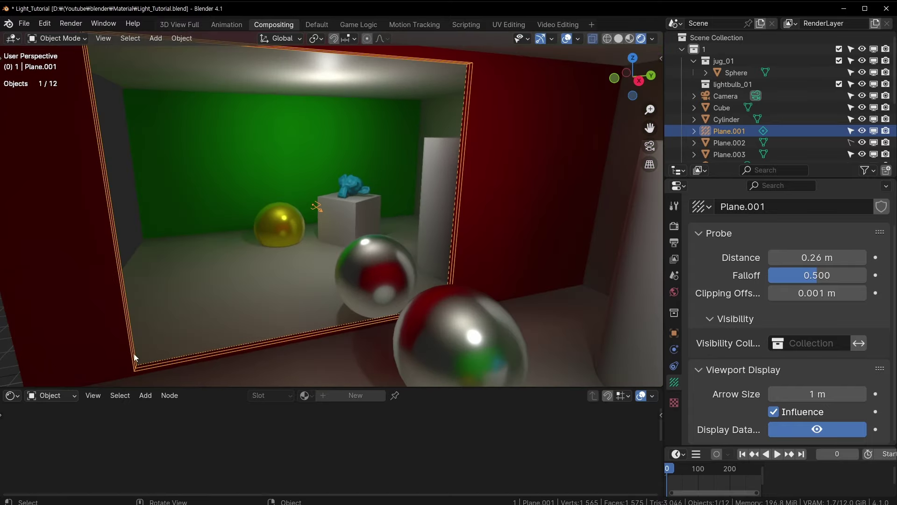
{"action": "middle_click_drag", "start_coordinate": [349, 239], "coordinate": [322, 251]}
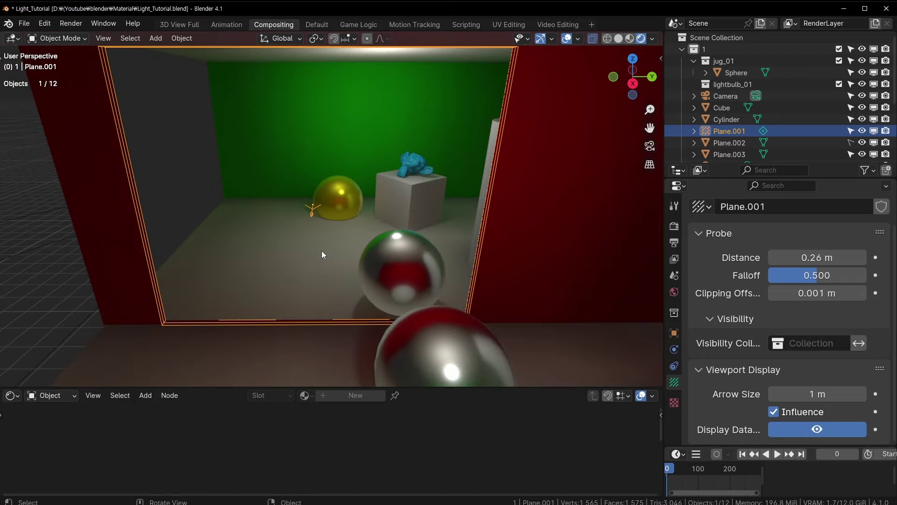
{"action": "key", "text": "ctrl+s"}
{"action": "scroll", "coordinate": [323, 254], "scroll_direction": "up", "scroll_amount": 2}
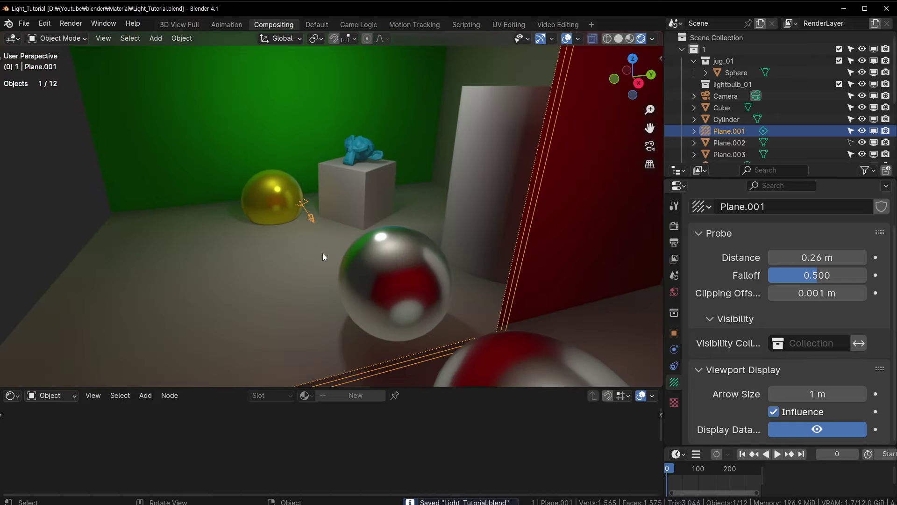
{"action": "mouse_move", "coordinate": [322, 253]}
{"action": "middle_mouse_down"}
{"action": "mouse_move", "coordinate": [484, 237]}
{"action": "mouse_move", "coordinate": [90, 80]}
{"action": "middle_mouse_up"}
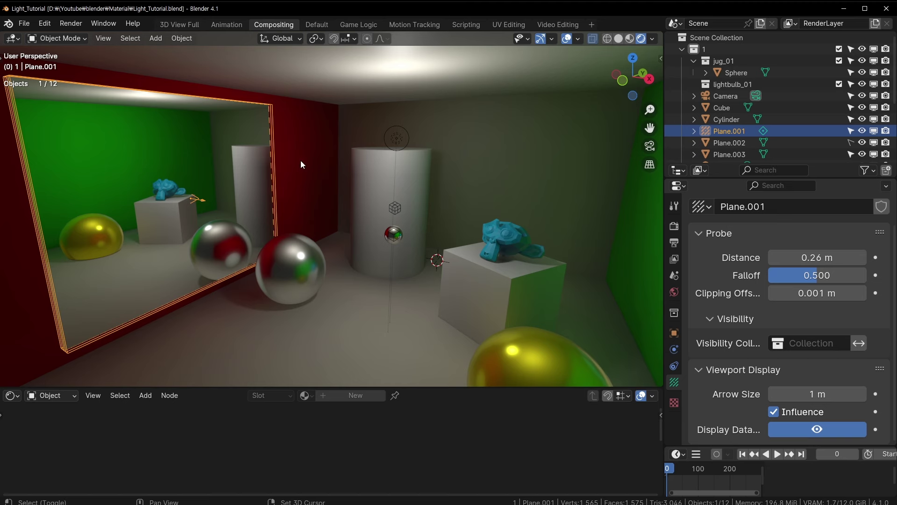
{"action": "mouse_move", "coordinate": [66, 308]}
{"action": "middle_mouse_down"}
{"action": "mouse_move", "coordinate": [263, 184]}
{"action": "mouse_move", "coordinate": [325, 199]}
{"action": "middle_mouse_up"}
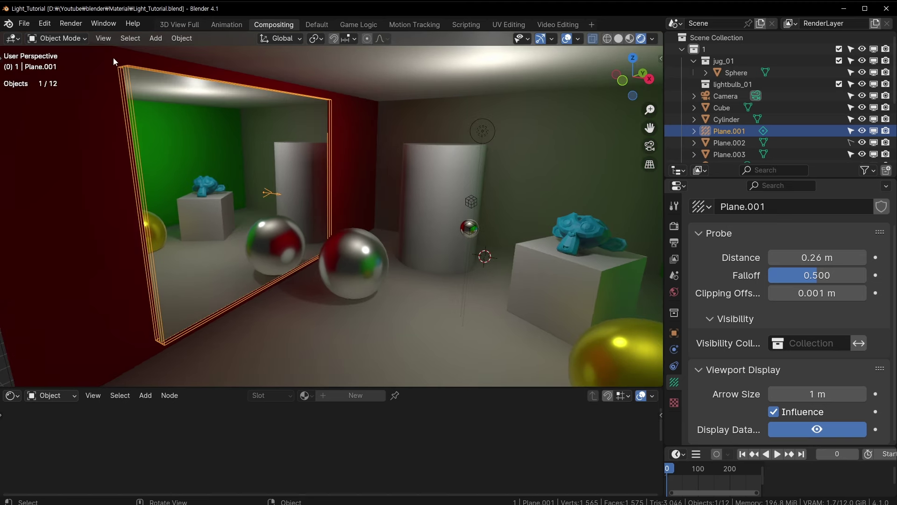
{"action": "mouse_move", "coordinate": [359, 161]}
{"action": "middle_mouse_down"}
{"action": "mouse_move", "coordinate": [301, 179]}
{"action": "mouse_move", "coordinate": [418, 156]}
{"action": "mouse_move", "coordinate": [418, 173]}
{"action": "middle_mouse_up"}
{"action": "scroll", "coordinate": [349, 167], "scroll_direction": "up", "scroll_amount": 3}
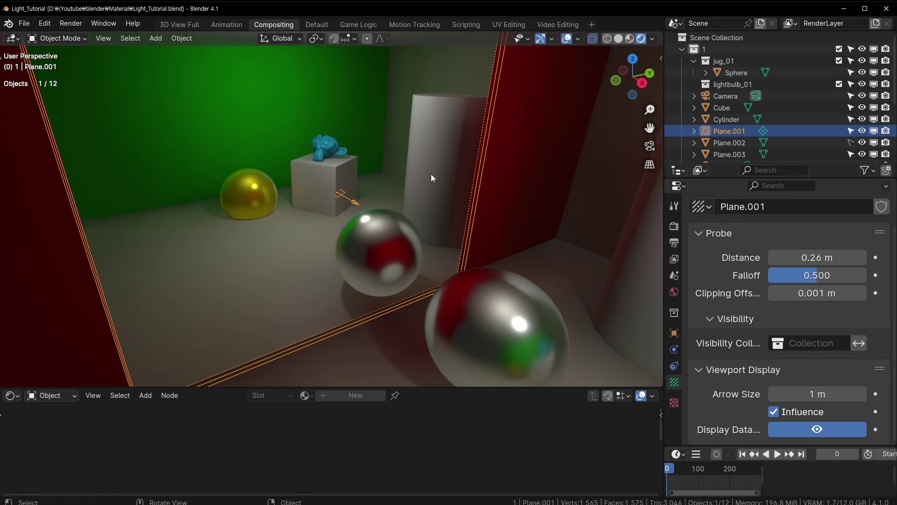
{"action": "mouse_move", "coordinate": [317, 150]}
{"action": "middle_mouse_down"}
{"action": "mouse_move", "coordinate": [380, 191]}
{"action": "mouse_move", "coordinate": [433, 182]}
{"action": "mouse_move", "coordinate": [396, 197]}
{"action": "middle_mouse_up"}
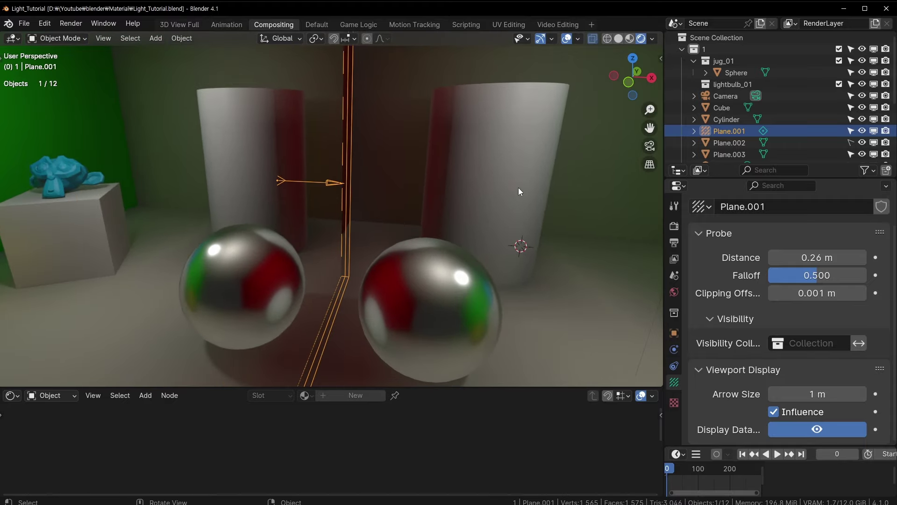
{"action": "middle_click_drag", "start_coordinate": [520, 192], "coordinate": [380, 239]}
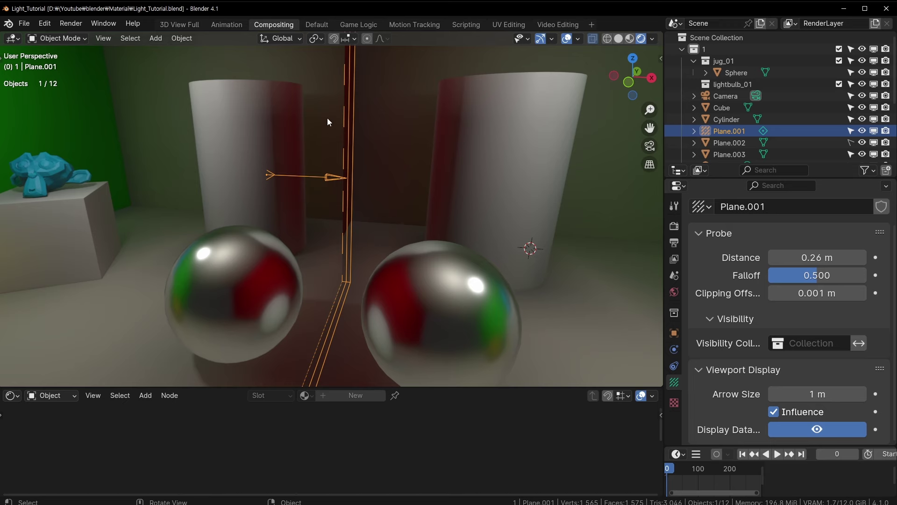
{"action": "mouse_move", "coordinate": [327, 122]}
{"action": "middle_mouse_down"}
{"action": "mouse_move", "coordinate": [290, 147]}
{"action": "mouse_move", "coordinate": [217, 147]}
{"action": "mouse_move", "coordinate": [240, 155]}
{"action": "middle_mouse_up"}
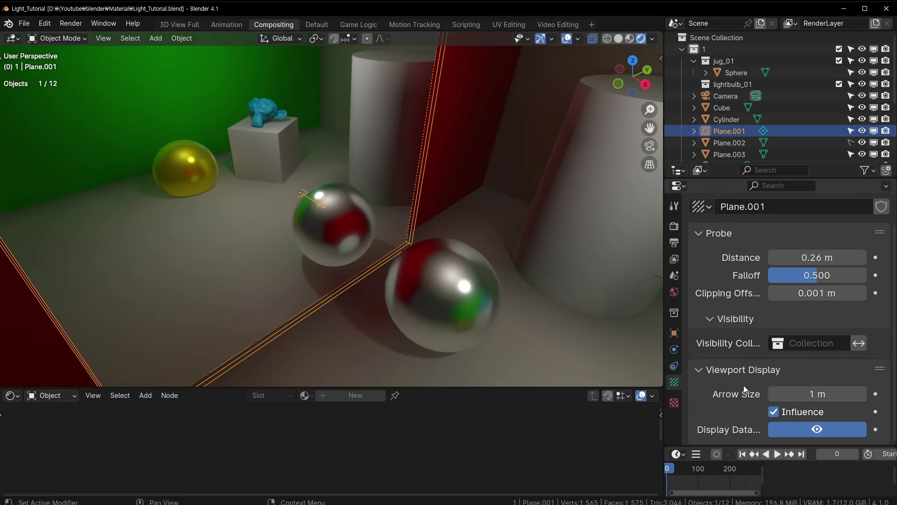
{"action": "mouse_move", "coordinate": [281, 196]}
{"action": "middle_mouse_down"}
{"action": "mouse_move", "coordinate": [256, 192]}
{"action": "mouse_move", "coordinate": [489, 155]}
{"action": "middle_mouse_up"}
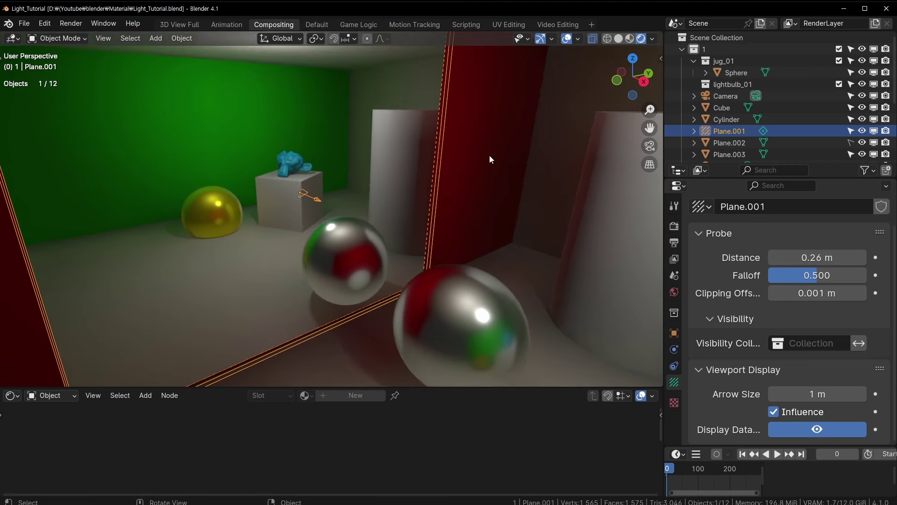
{"action": "mouse_move", "coordinate": [296, 202]}
{"action": "middle_mouse_down"}
{"action": "mouse_move", "coordinate": [308, 196]}
{"action": "mouse_move", "coordinate": [288, 202]}
{"action": "middle_mouse_up"}
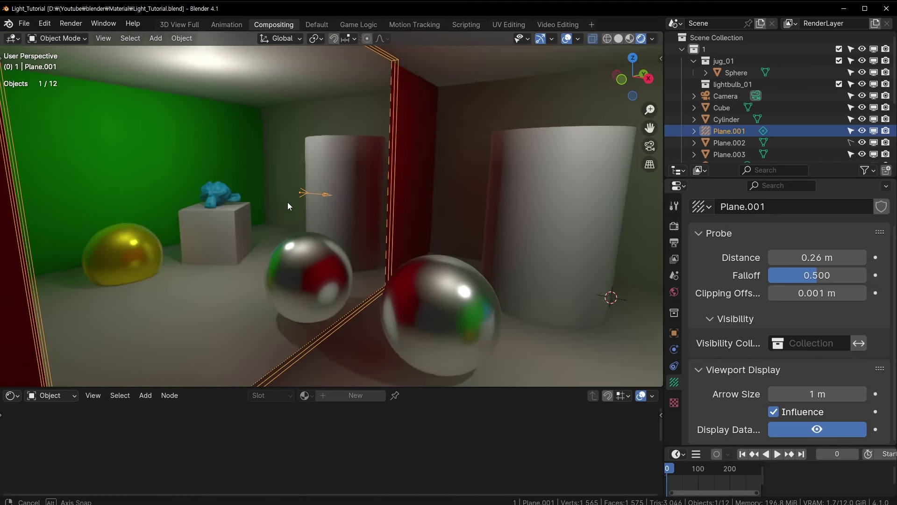
{"action": "mouse_move", "coordinate": [392, 230]}
{"action": "middle_mouse_down"}
{"action": "mouse_move", "coordinate": [318, 229]}
{"action": "mouse_move", "coordinate": [377, 211]}
{"action": "middle_mouse_up"}
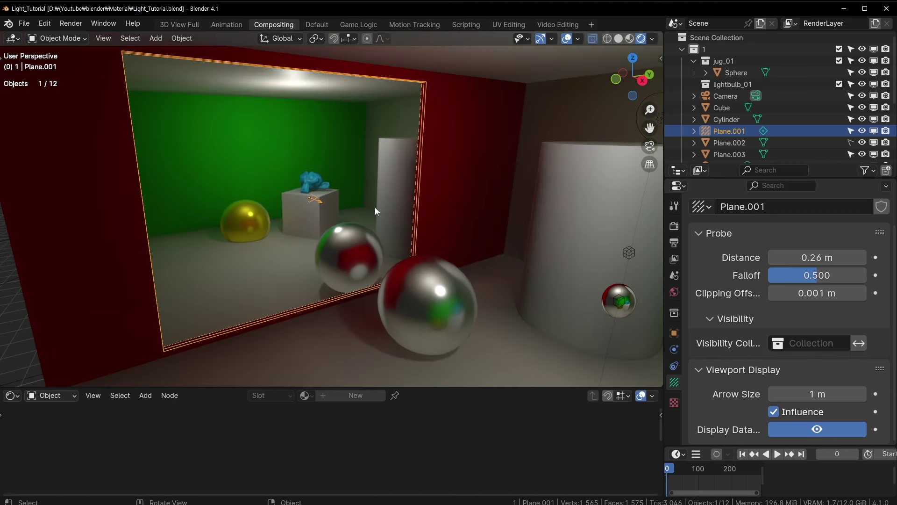
- Narrow Plane.001 along Y and raise it higher on the wall along Z
{"action": "key", "text": "s"}
{"action": "key", "text": "y"}
{"action": "left_click", "coordinate": [352, 209]}
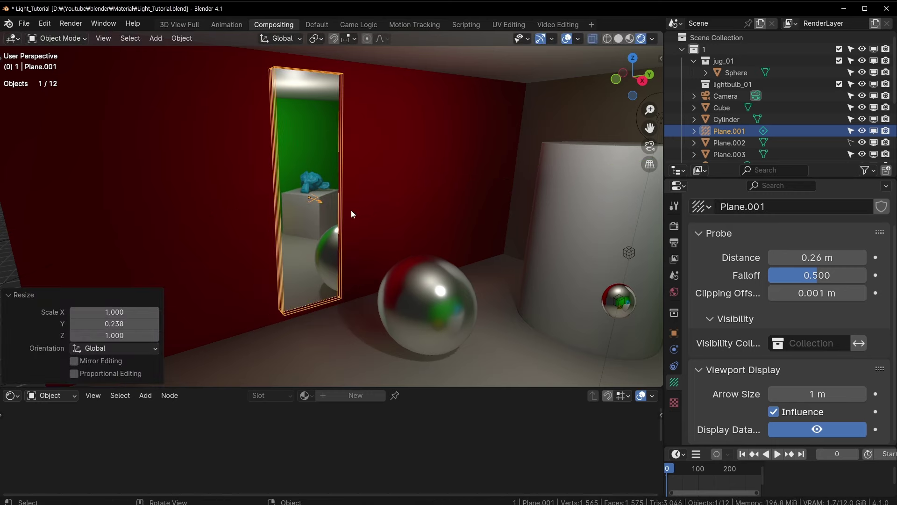
{"action": "key", "text": "g"}
{"action": "key", "text": "z"}
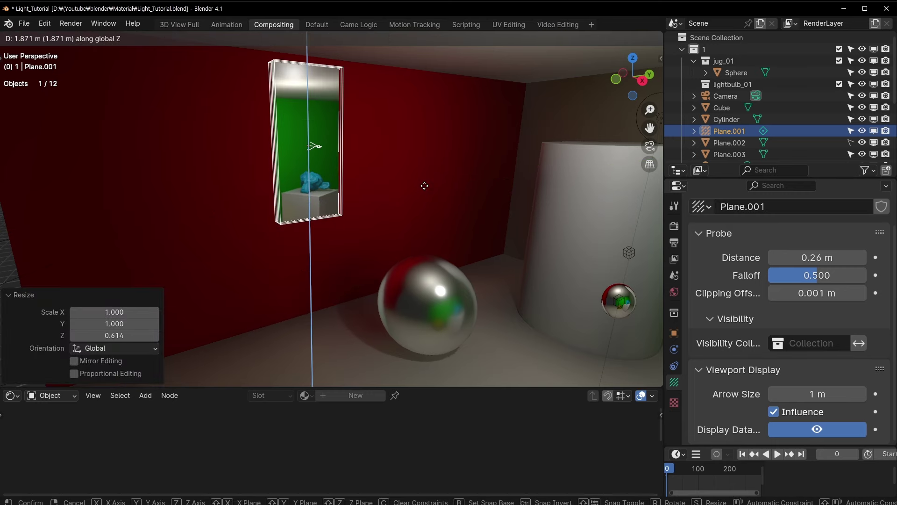
{"action": "left_click", "coordinate": [422, 184]}
{"action": "mouse_move", "coordinate": [422, 184]}
{"action": "middle_mouse_down"}
{"action": "mouse_move", "coordinate": [479, 236]}
{"action": "mouse_move", "coordinate": [549, 257]}
{"action": "mouse_move", "coordinate": [450, 250]}
{"action": "middle_mouse_up"}
- Reposition the mirror along Y and shift it -1.1153 m along X on the red wall
{"action": "key", "text": "g"}
{"action": "key", "text": "y"}
{"action": "left_click", "coordinate": [458, 244]}
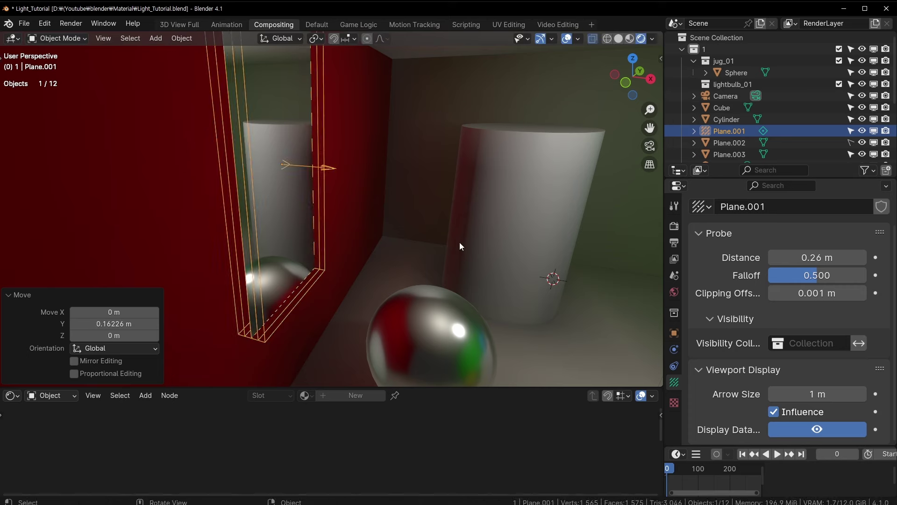
{"action": "key", "text": "g"}
{"action": "key", "text": "x"}
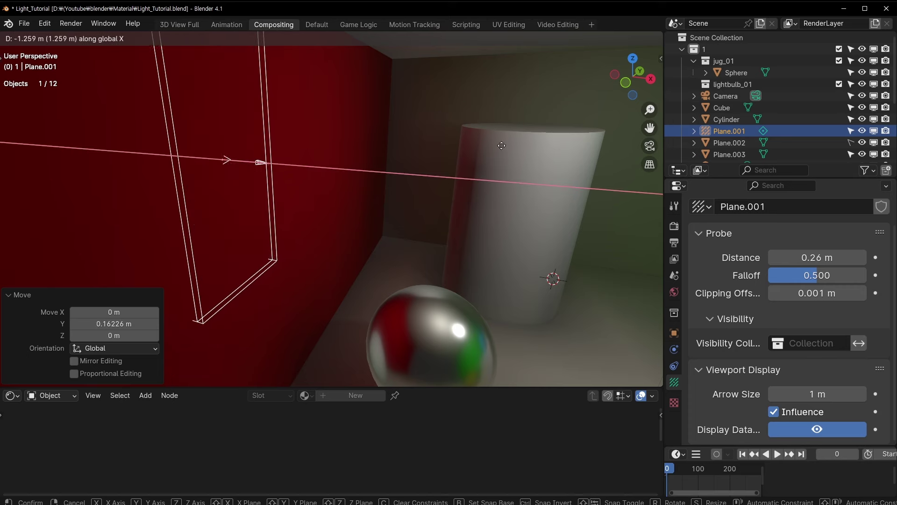
{"action": "left_click", "coordinate": [445, 194]}
{"action": "mouse_move", "coordinate": [445, 194]}
{"action": "middle_mouse_down"}
{"action": "mouse_move", "coordinate": [296, 195]}
{"action": "mouse_move", "coordinate": [354, 194]}
{"action": "mouse_move", "coordinate": [174, 86]}
{"action": "mouse_move", "coordinate": [256, 152]}
{"action": "middle_mouse_up"}
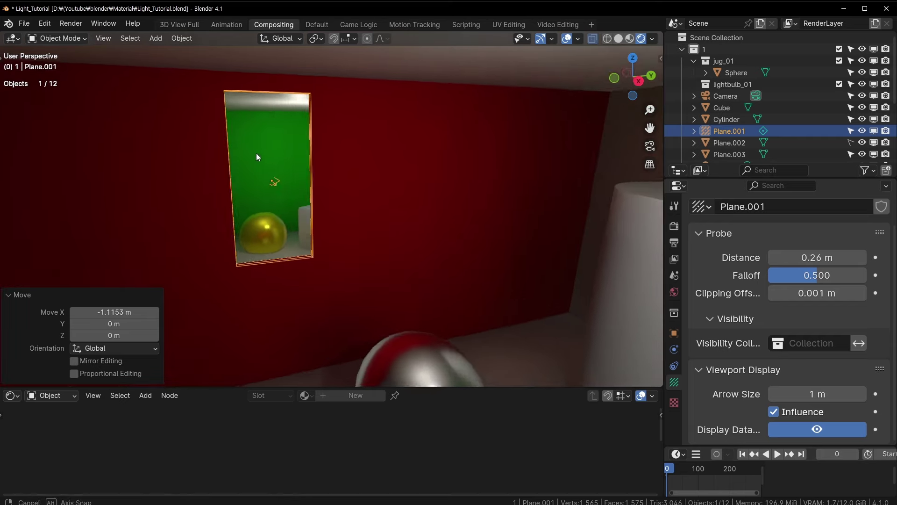
- Inspect the volume probe and sphere, then reselect and frame the mirror plane
{"action": "left_click", "coordinate": [447, 298]}
{"action": "mouse_move", "coordinate": [446, 297]}
{"action": "middle_mouse_down"}
{"action": "mouse_move", "coordinate": [364, 296]}
{"action": "mouse_move", "coordinate": [436, 309]}
{"action": "mouse_move", "coordinate": [489, 334]}
{"action": "mouse_move", "coordinate": [363, 298]}
{"action": "mouse_move", "coordinate": [345, 161]}
{"action": "mouse_move", "coordinate": [410, 185]}
{"action": "mouse_move", "coordinate": [399, 180]}
{"action": "mouse_move", "coordinate": [378, 231]}
{"action": "mouse_move", "coordinate": [439, 221]}
{"action": "mouse_move", "coordinate": [446, 238]}
{"action": "middle_mouse_up"}
{"action": "left_click", "coordinate": [490, 334]}
{"action": "left_click", "coordinate": [344, 160]}
{"action": "key", "text": "KP_Decimal"}
{"action": "middle_click_drag", "start_coordinate": [439, 213], "coordinate": [327, 161]}
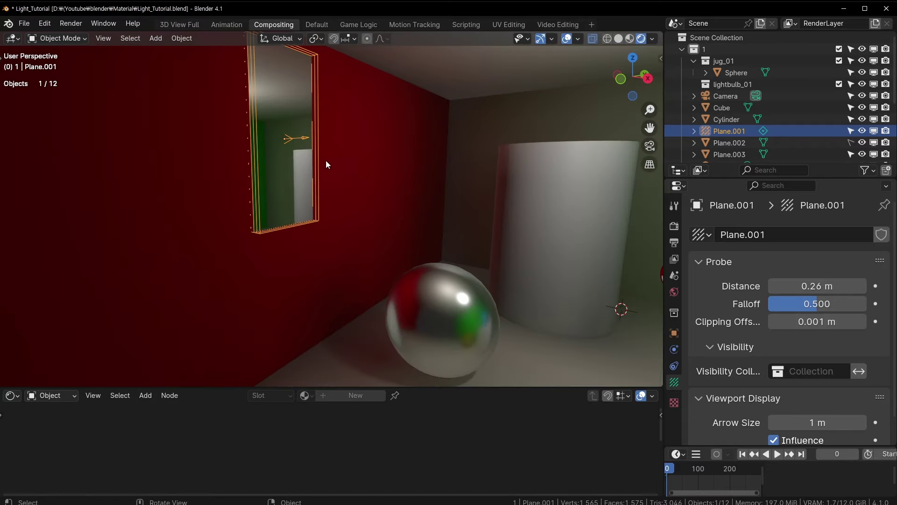
{"action": "key", "text": "shift+a"}
- Zoom out to view the whole room and save Light_Tutorial.blend with Ctrl+S
{"action": "mouse_move", "coordinate": [490, 131]}
{"action": "middle_mouse_down"}
{"action": "mouse_move", "coordinate": [437, 223]}
{"action": "mouse_move", "coordinate": [308, 212]}
{"action": "mouse_move", "coordinate": [327, 219]}
{"action": "middle_mouse_up"}
{"action": "scroll", "coordinate": [311, 220], "scroll_direction": "down", "scroll_amount": 3}
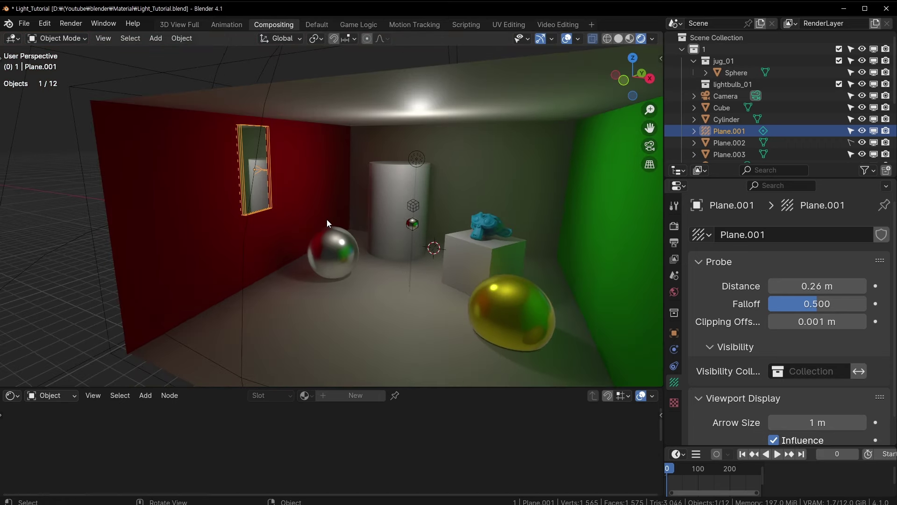
{"action": "scroll", "coordinate": [320, 218], "scroll_direction": "up", "scroll_amount": 3}
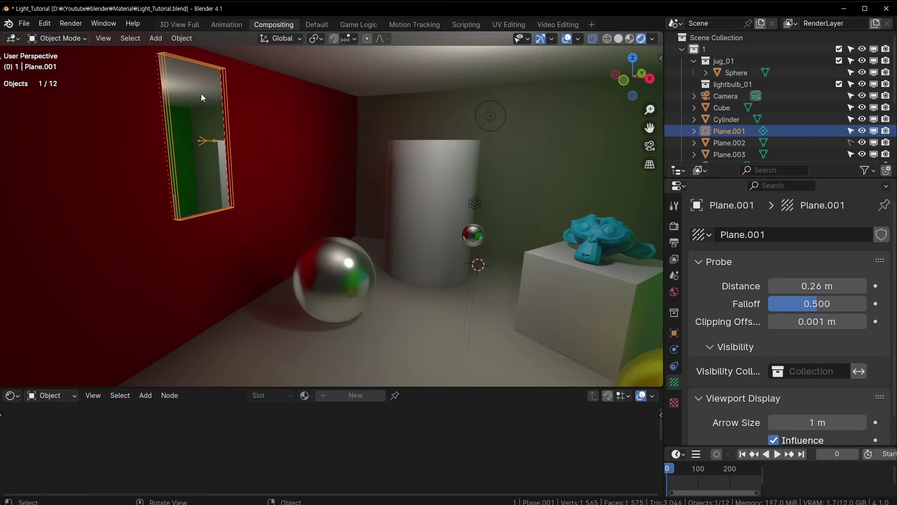
{"action": "scroll", "coordinate": [280, 229], "scroll_direction": "down", "scroll_amount": 3}
{"action": "middle_click_drag", "start_coordinate": [288, 232], "coordinate": [397, 256]}
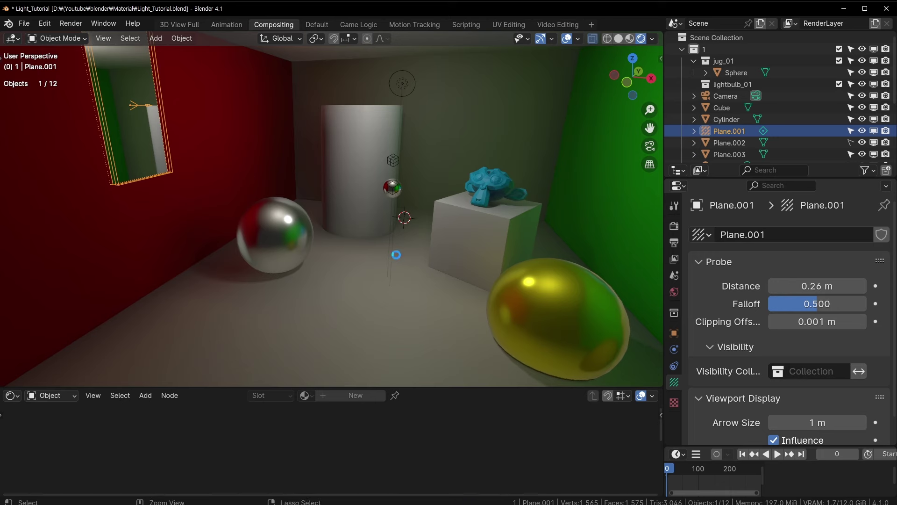
{"action": "key", "text": "ctrl+s"}
{"action": "scroll", "coordinate": [398, 258], "scroll_direction": "down", "scroll_amount": 2}
{"action": "scroll", "coordinate": [346, 233], "scroll_direction": "up", "scroll_amount": 2}
{"action": "key", "text": "shift+a"}
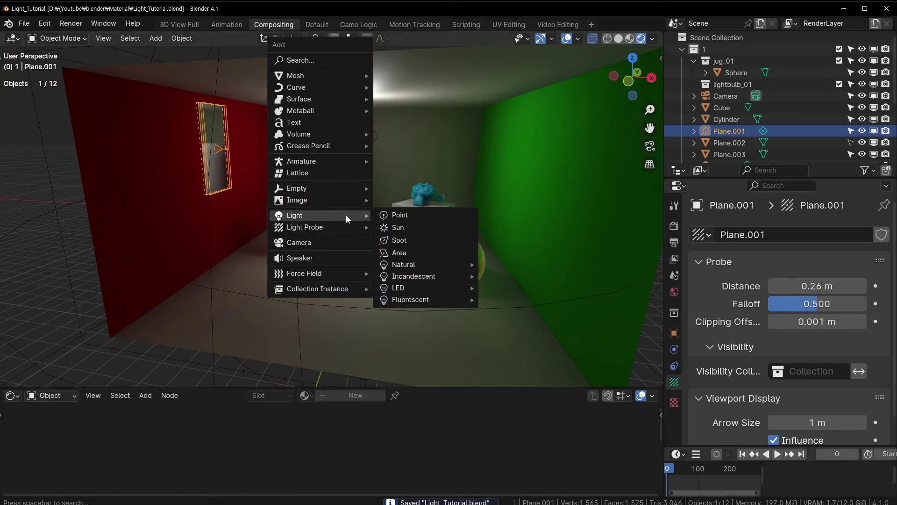
{"action": "scroll", "coordinate": [483, 188], "scroll_direction": "down", "scroll_amount": 2}
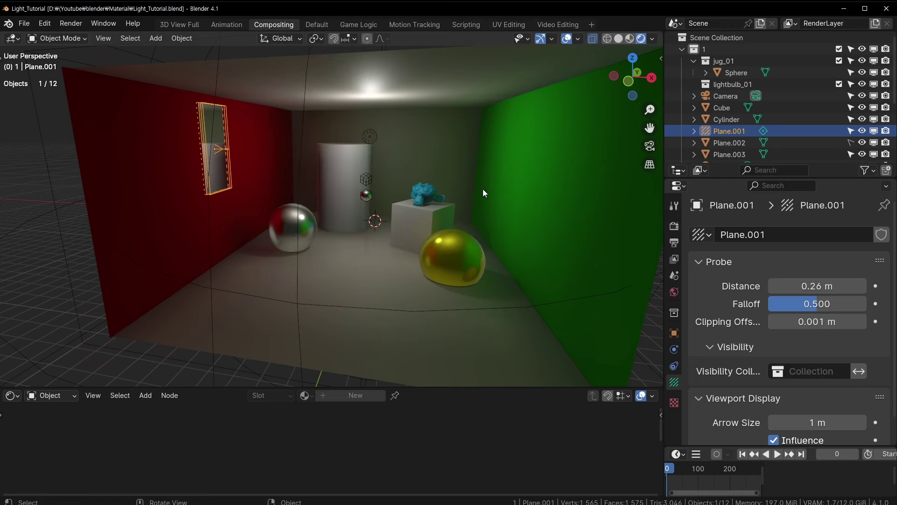
{"action": "scroll", "coordinate": [610, 241], "scroll_direction": "up", "scroll_amount": 3}
- In Render Properties, switch the render engine to Cycles and back to EEVEE
{"action": "left_click", "coordinate": [674, 226]}
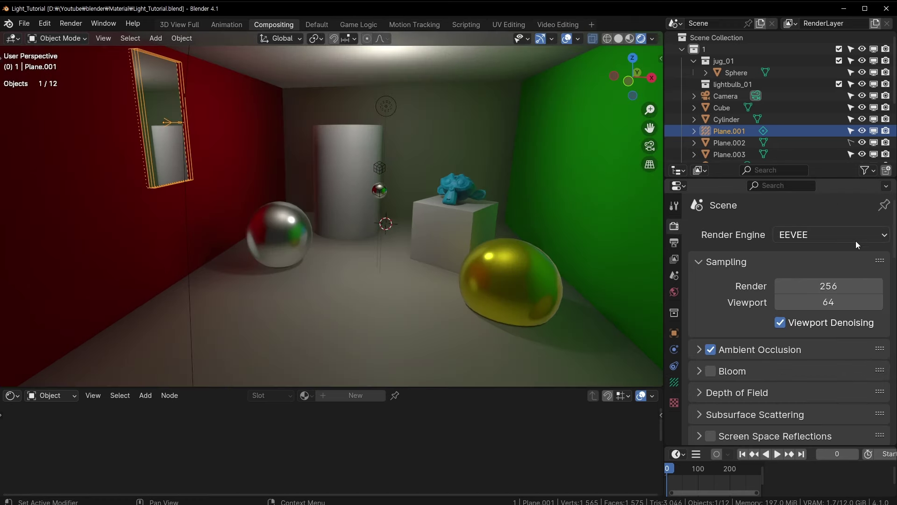
{"action": "left_click", "coordinate": [837, 234]}
{"action": "left_click", "coordinate": [804, 289]}
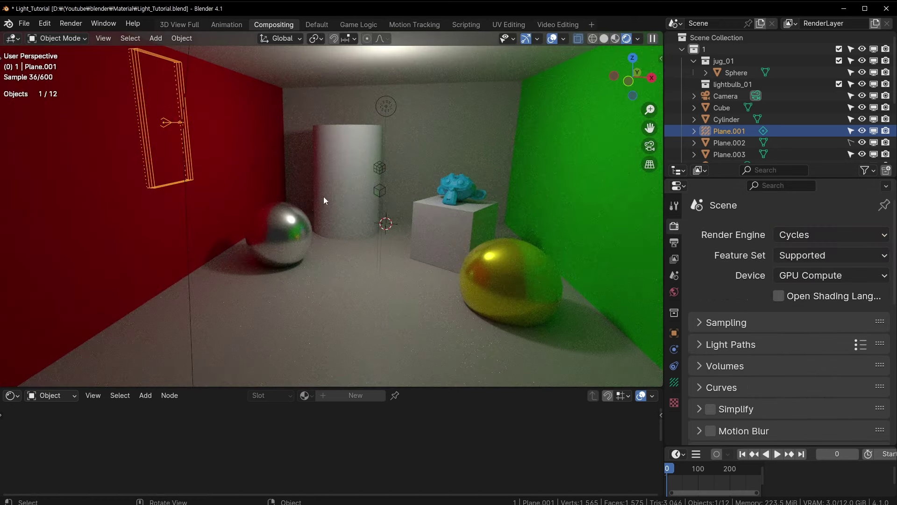
{"action": "left_click", "coordinate": [822, 234]}
{"action": "left_click", "coordinate": [803, 259]}
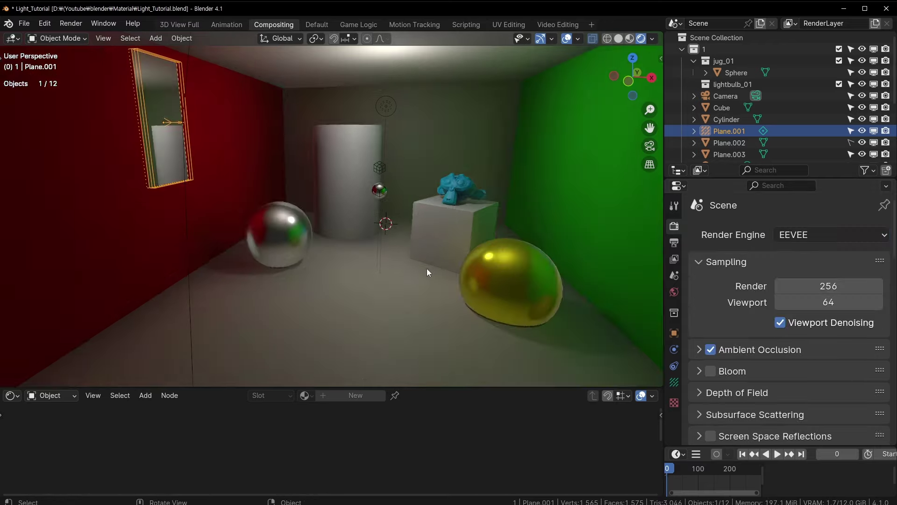
- Expand the Shadows panel and toggle Soft Shadows off and back on
{"action": "scroll", "coordinate": [192, 276], "scroll_direction": "up", "scroll_amount": 2}
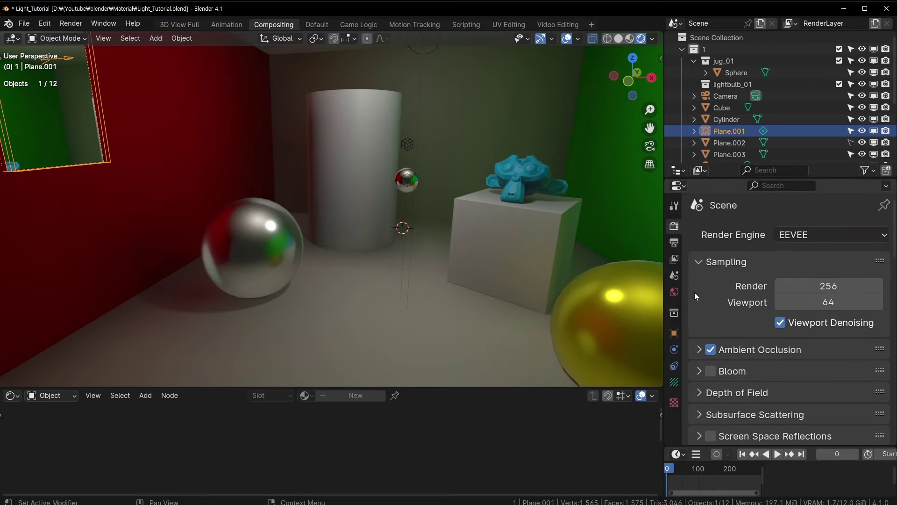
{"action": "scroll", "coordinate": [749, 307], "scroll_direction": "down", "scroll_amount": 1}
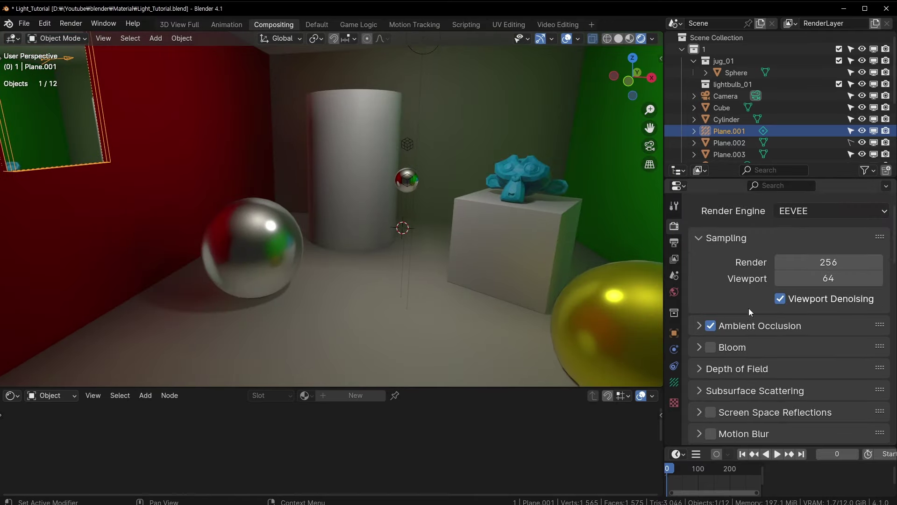
{"action": "scroll", "coordinate": [748, 309], "scroll_direction": "down", "scroll_amount": 9}
{"action": "left_click", "coordinate": [733, 306]}
{"action": "scroll", "coordinate": [747, 323], "scroll_direction": "down", "scroll_amount": 1}
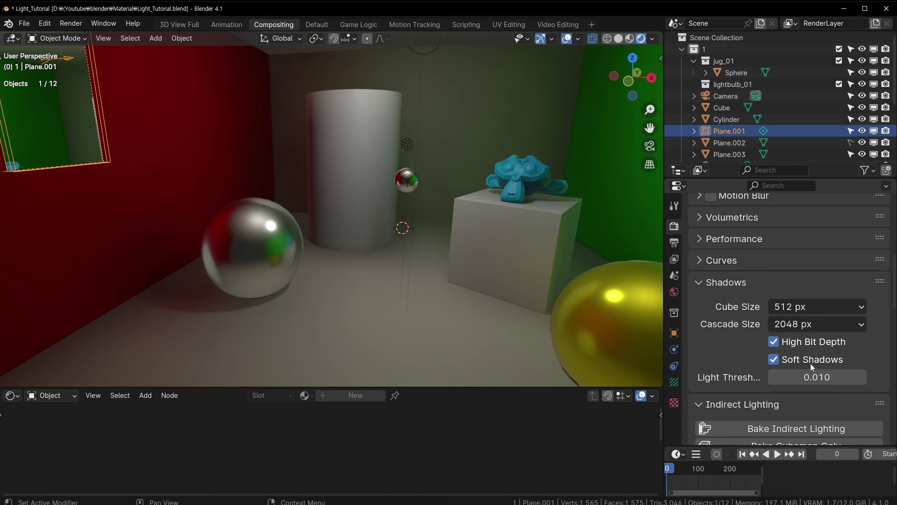
{"action": "left_click", "coordinate": [781, 359]}
{"action": "left_click", "coordinate": [782, 359]}
{"action": "scroll", "coordinate": [456, 236], "scroll_direction": "down", "scroll_amount": 3}
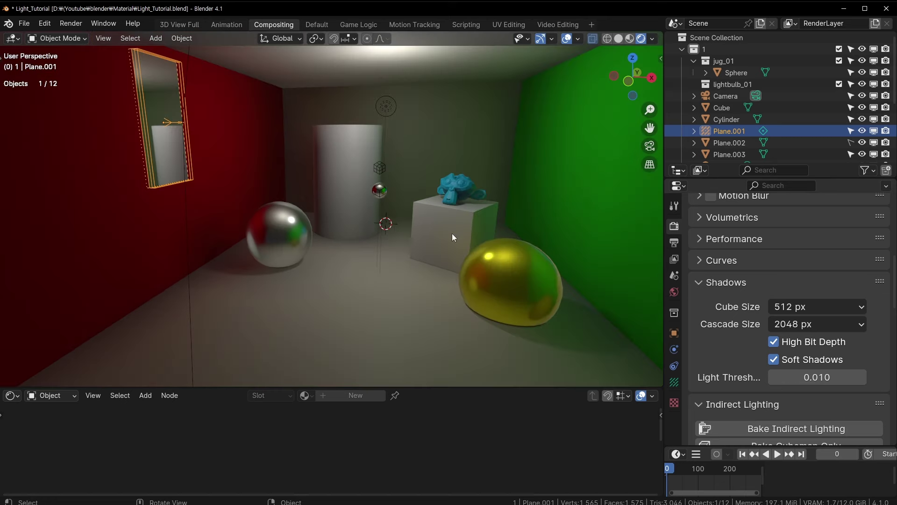
{"action": "left_click", "coordinate": [377, 168]}
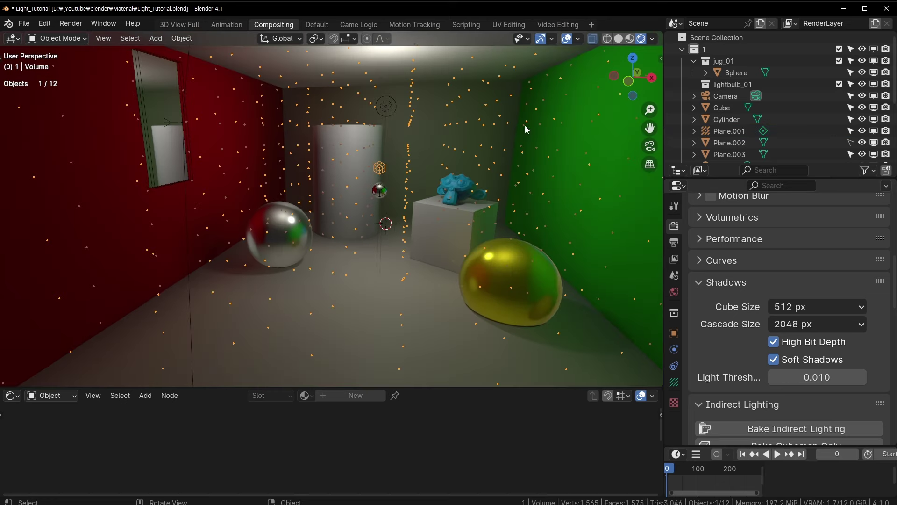
{"action": "scroll", "coordinate": [526, 129], "scroll_direction": "down", "scroll_amount": 3}
{"action": "scroll", "coordinate": [395, 188], "scroll_direction": "up", "scroll_amount": 4}
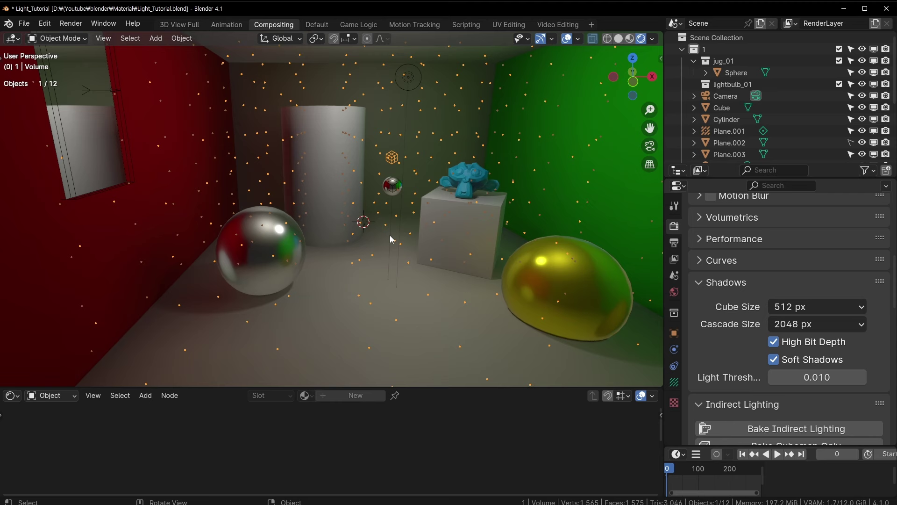
{"action": "left_click", "coordinate": [394, 187]}
{"action": "middle_click_drag", "start_coordinate": [486, 201], "coordinate": [425, 201]}
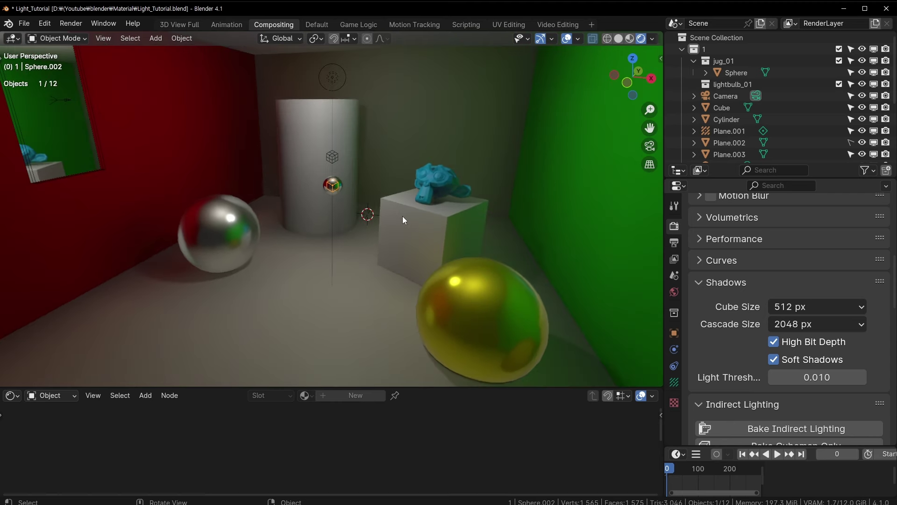
{"action": "middle_click_drag", "start_coordinate": [295, 161], "coordinate": [369, 220]}
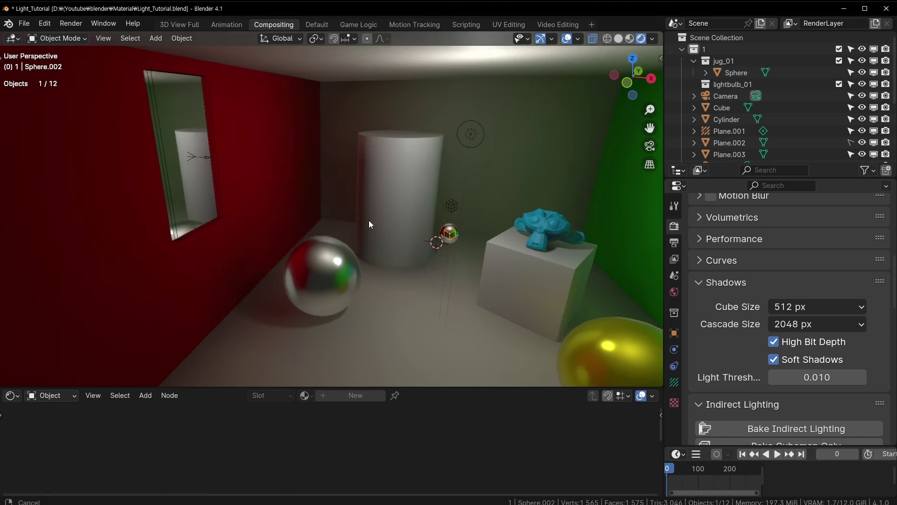
{"action": "left_click", "coordinate": [191, 161]}
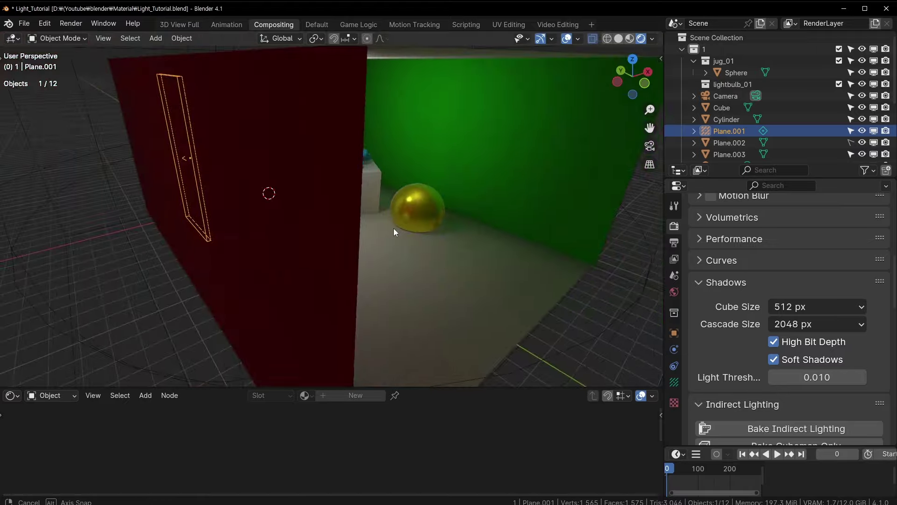